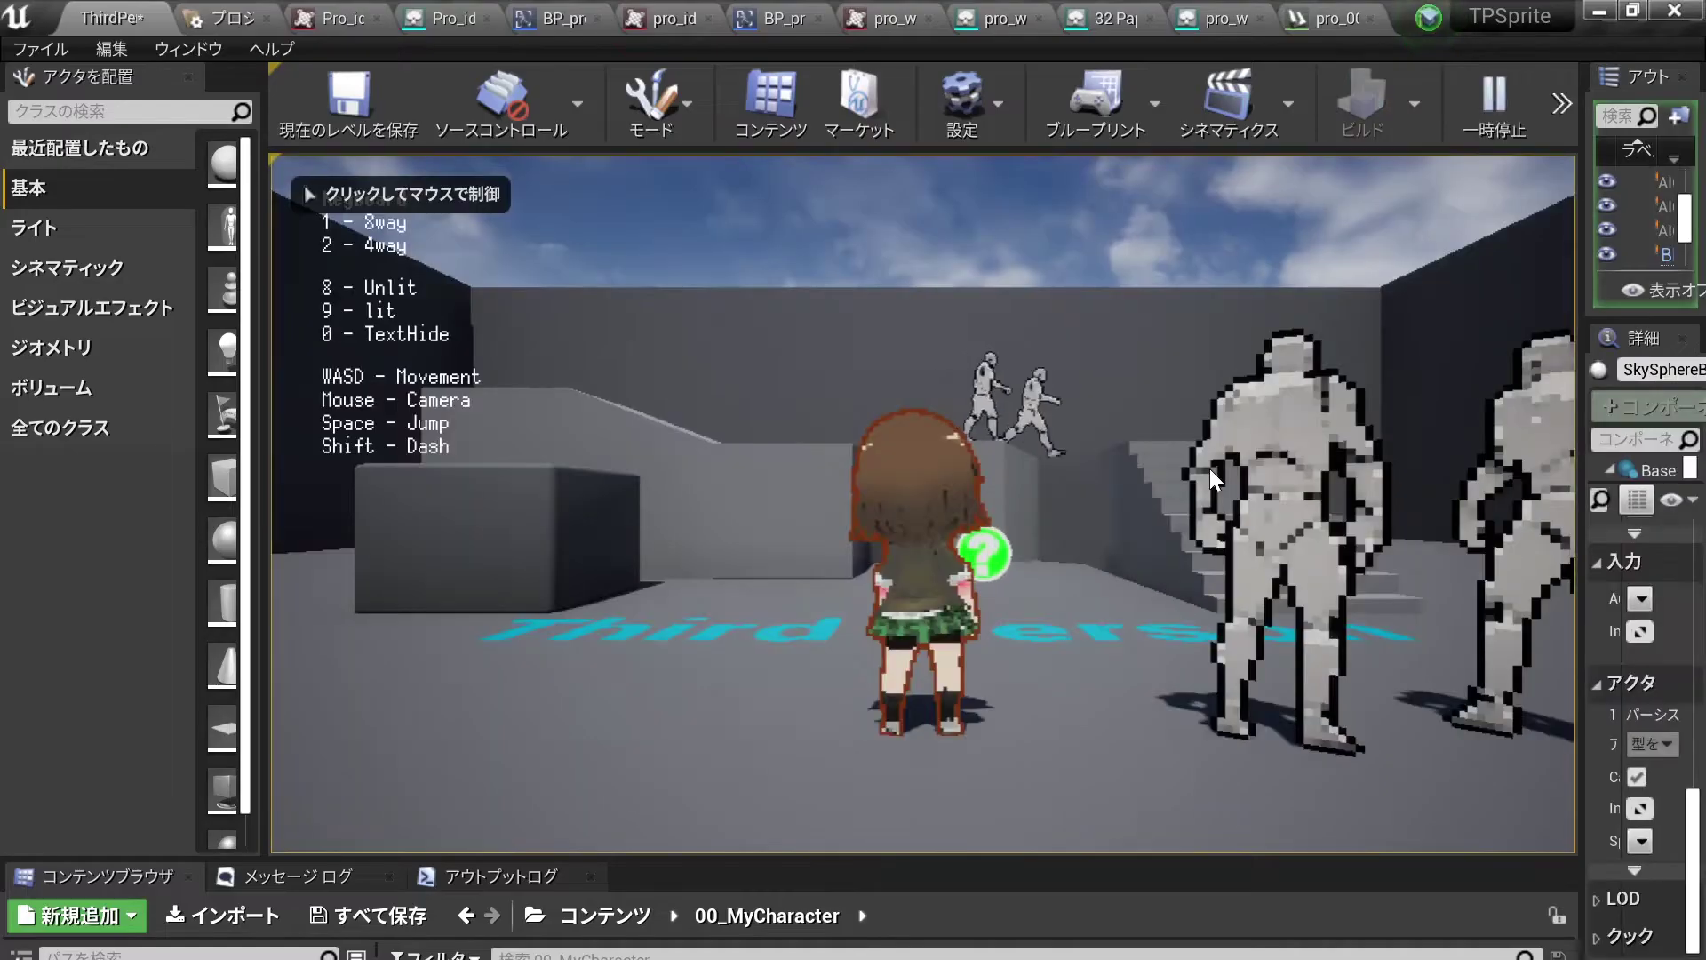
# Walk the character around the test level, then import the fall, jump and run 4way sheets into Texture.
pyautogui.click(1337, 564)
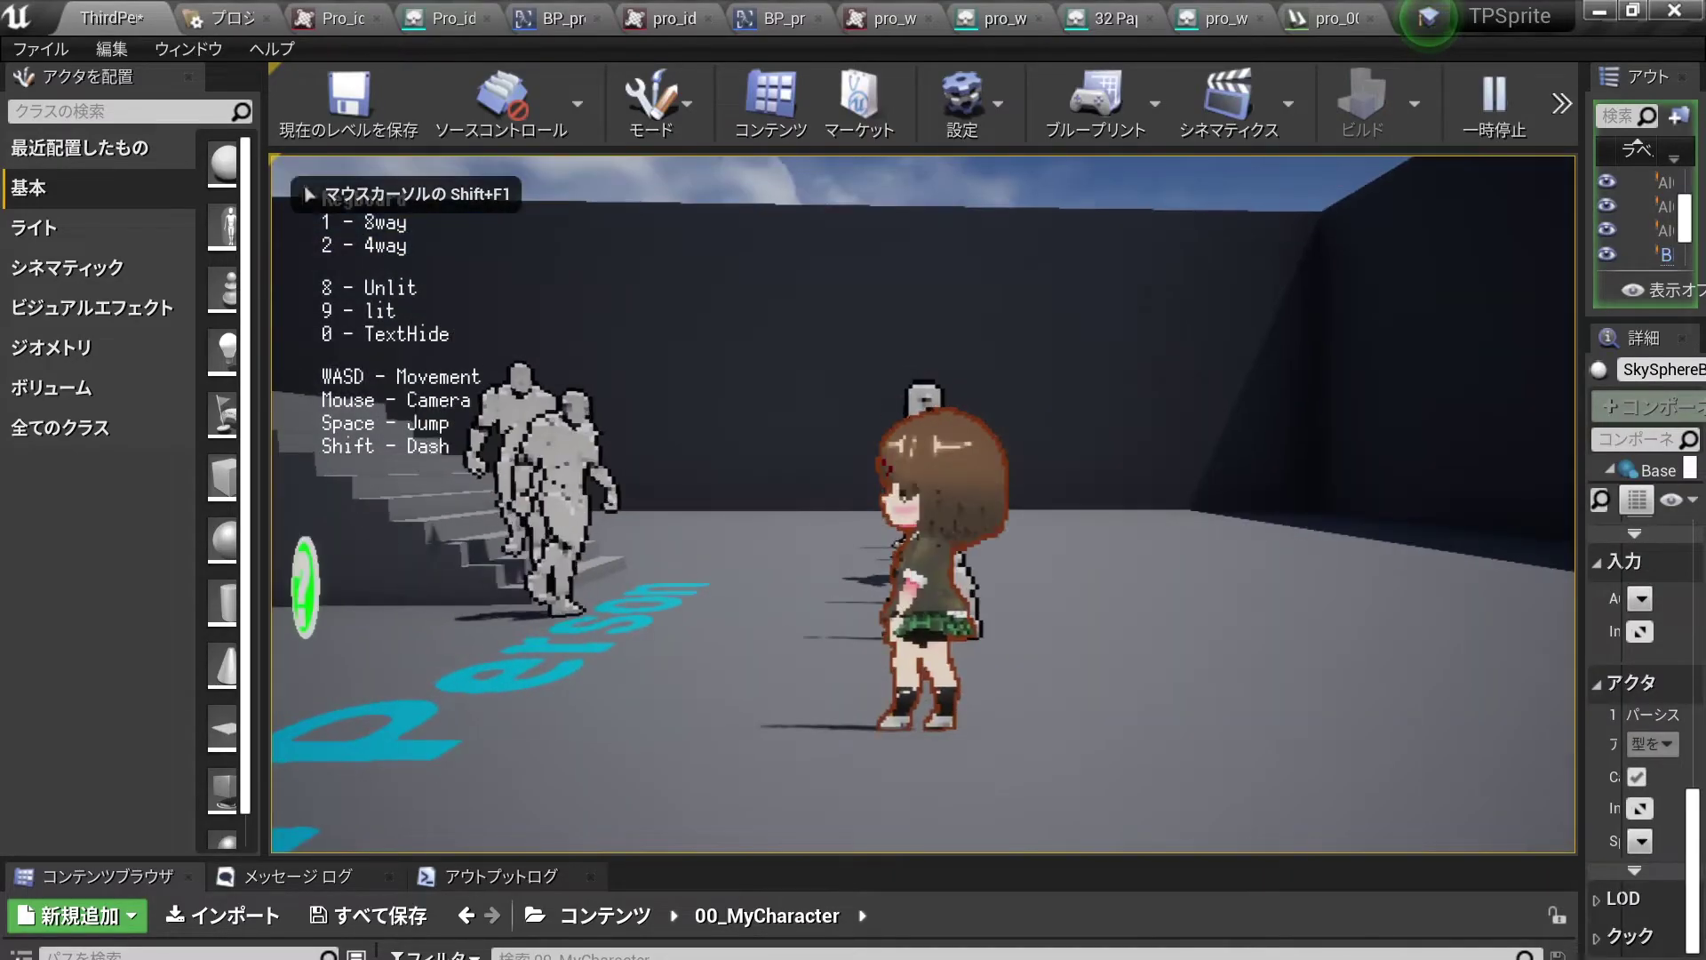
pyautogui.press('a')
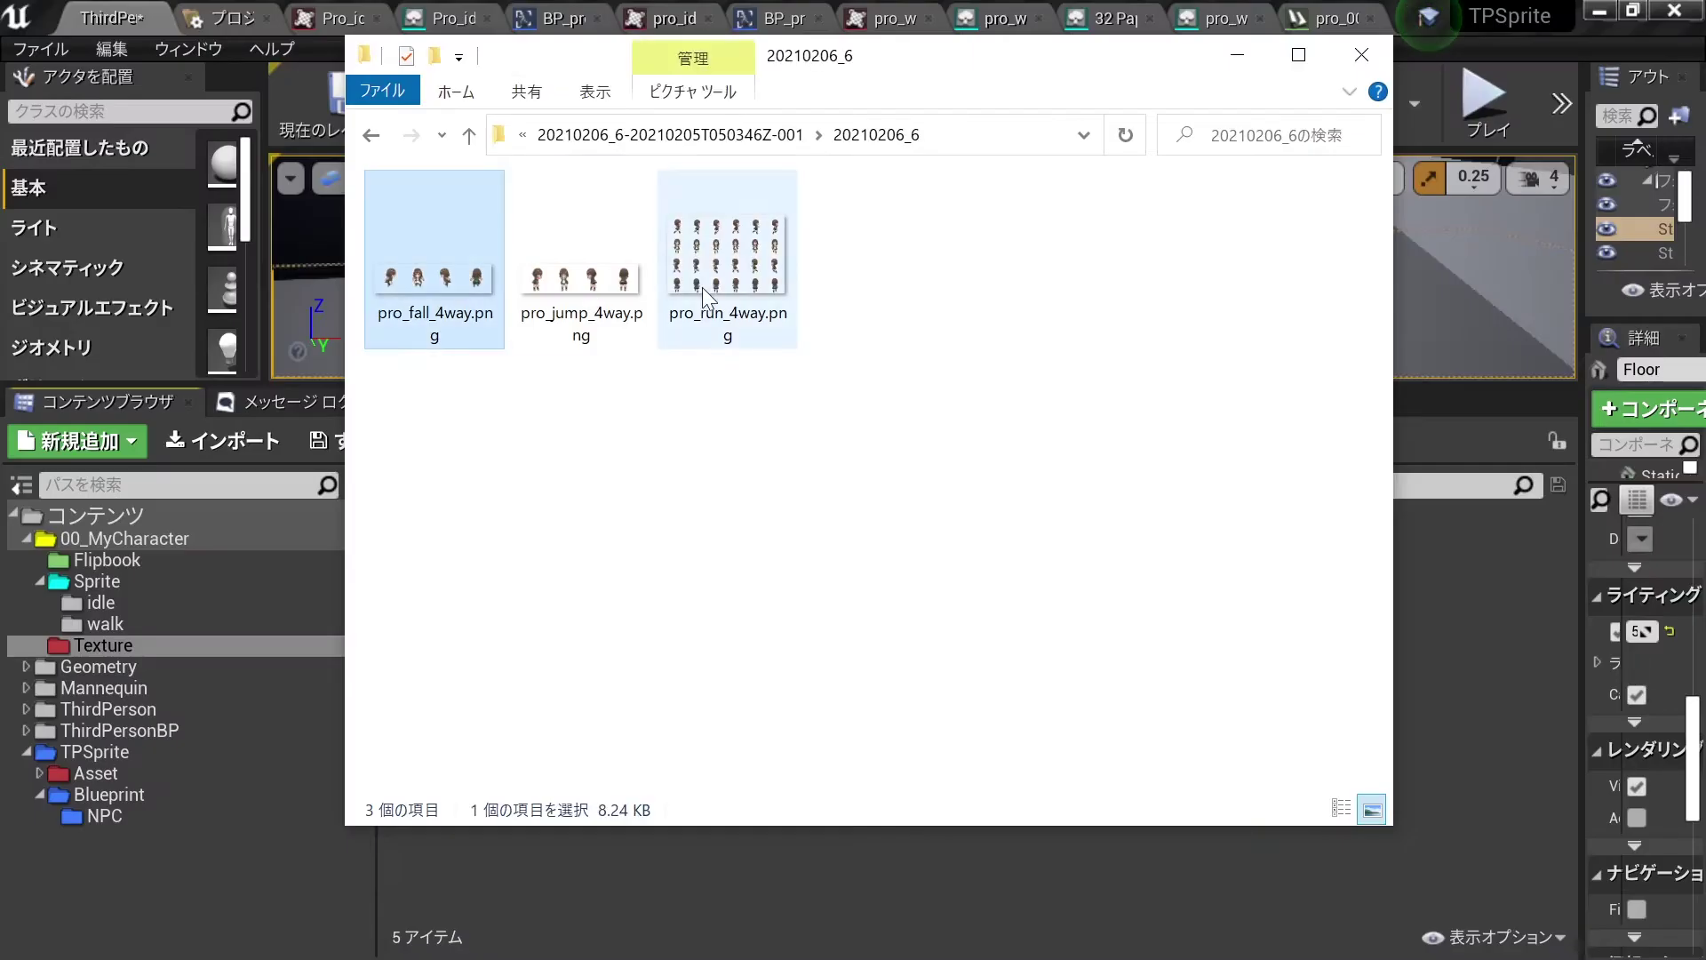
pyautogui.keyDown('shift'); pyautogui.click(702, 286); pyautogui.keyUp('shift')
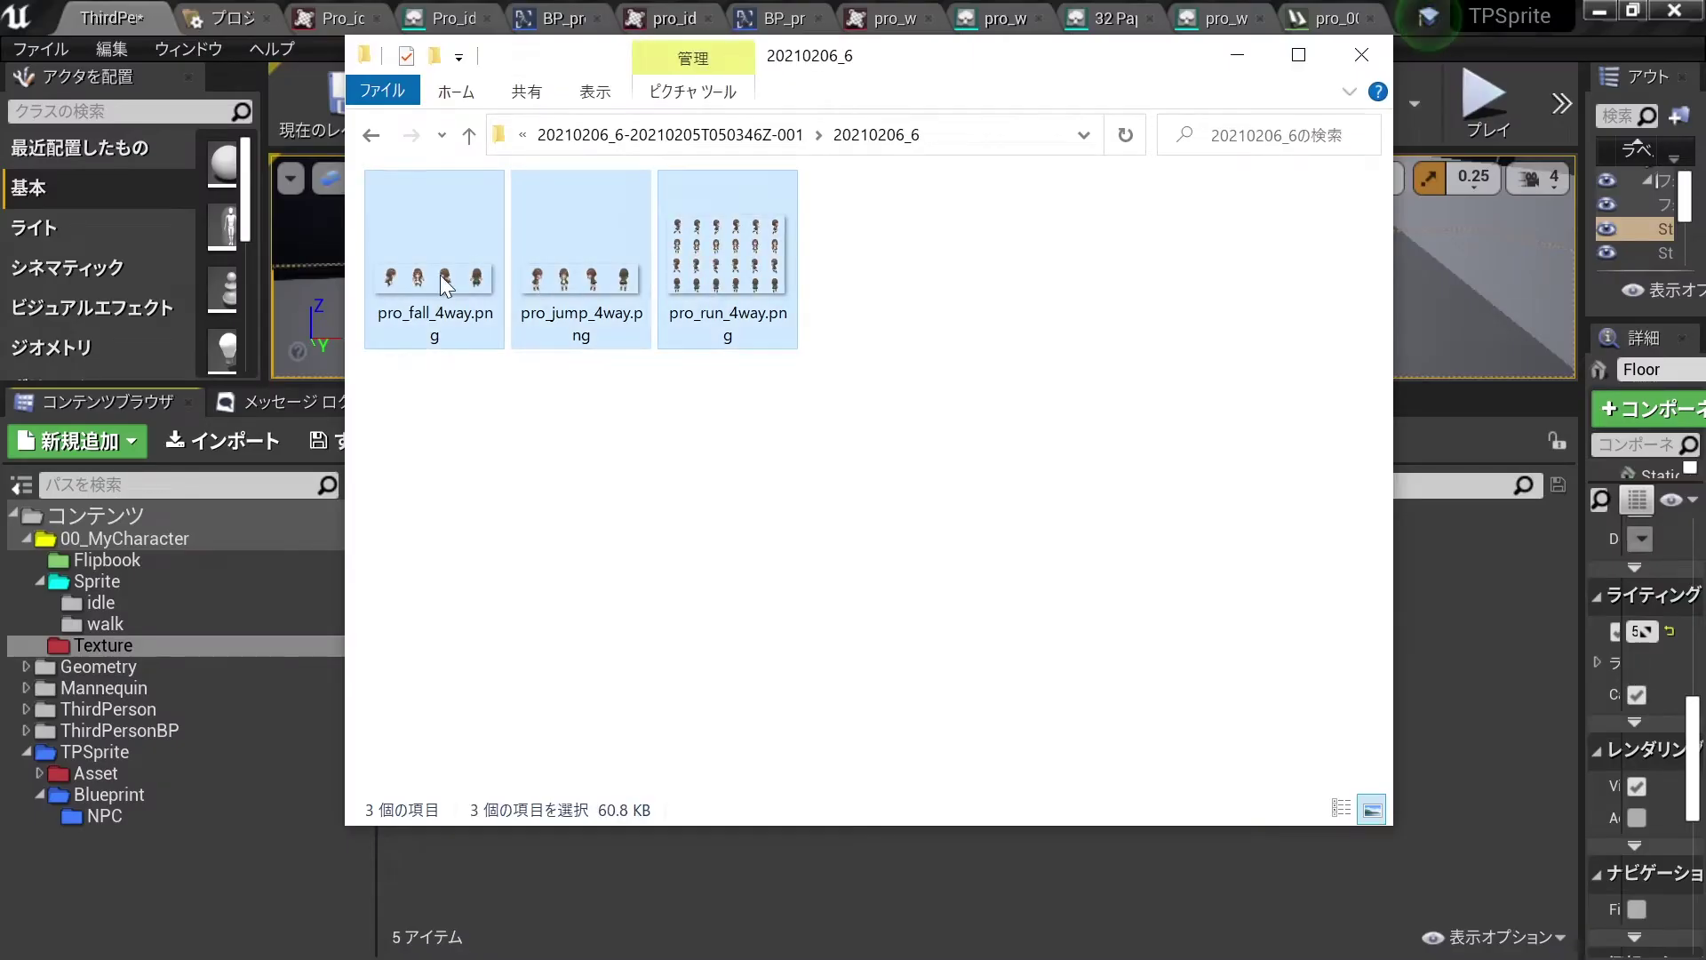
pyautogui.moveTo(1538, 741); pyautogui.dragTo(1458, 809)
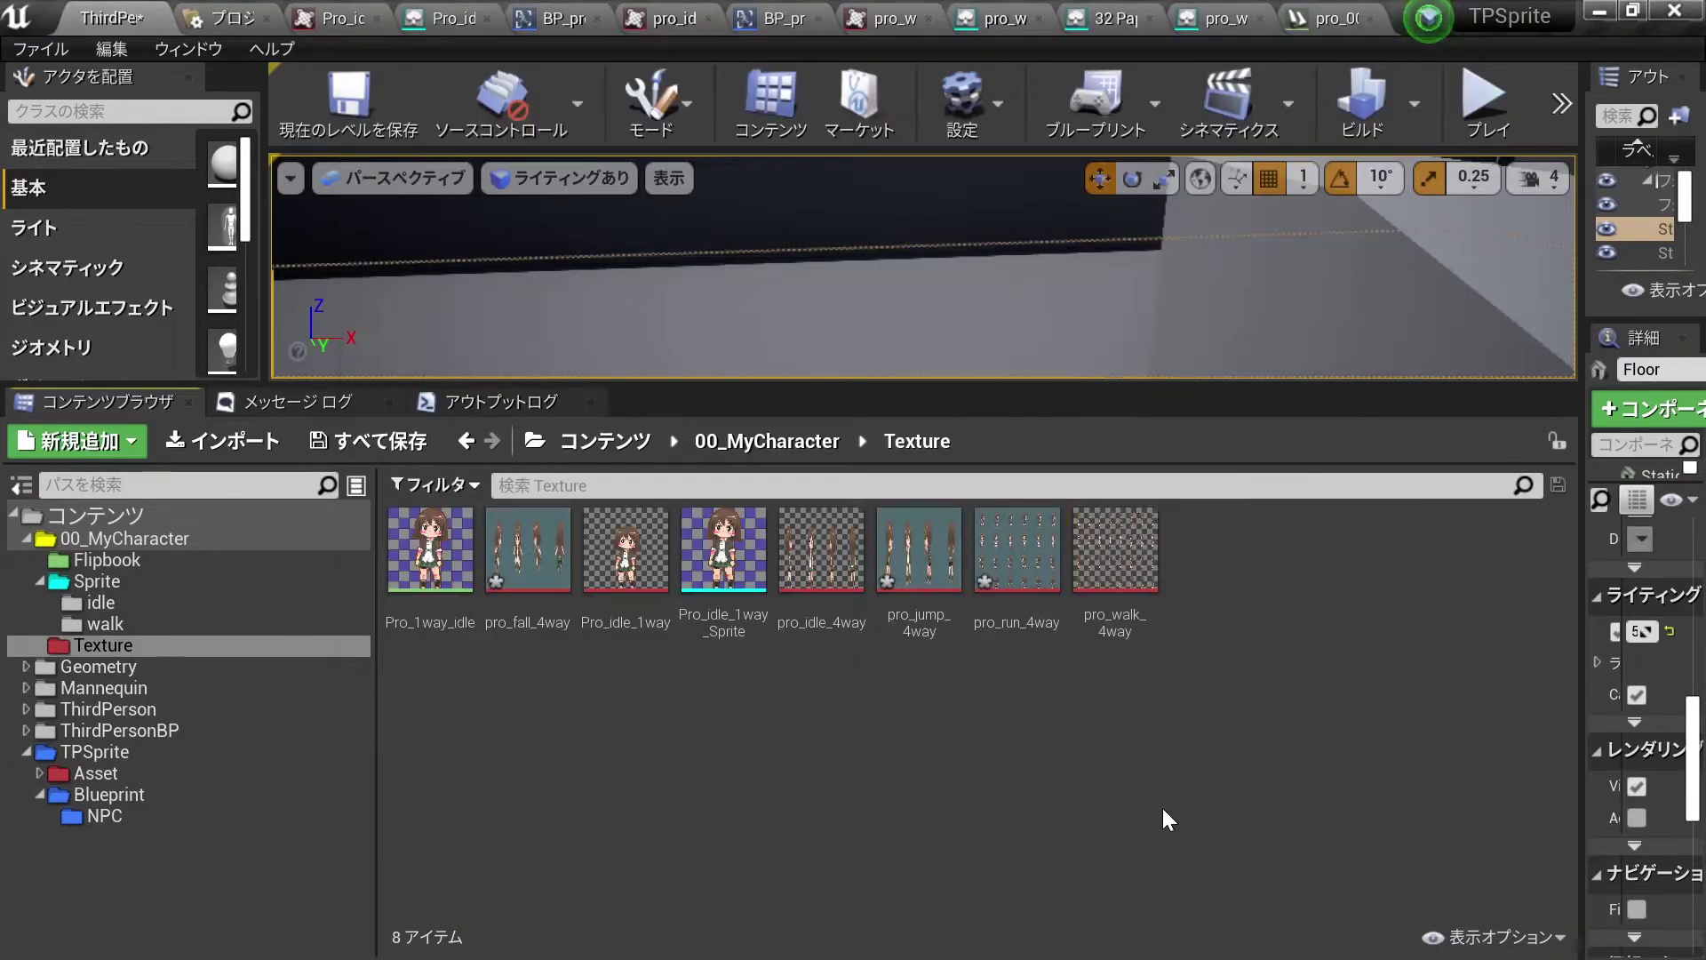
# Apply Paper2D texture settings to pro_fall_4way, pro_jump_4way and pro_run_4way together.
pyautogui.keyDown('ctrl'); pyautogui.click(924, 569); pyautogui.keyUp('ctrl')
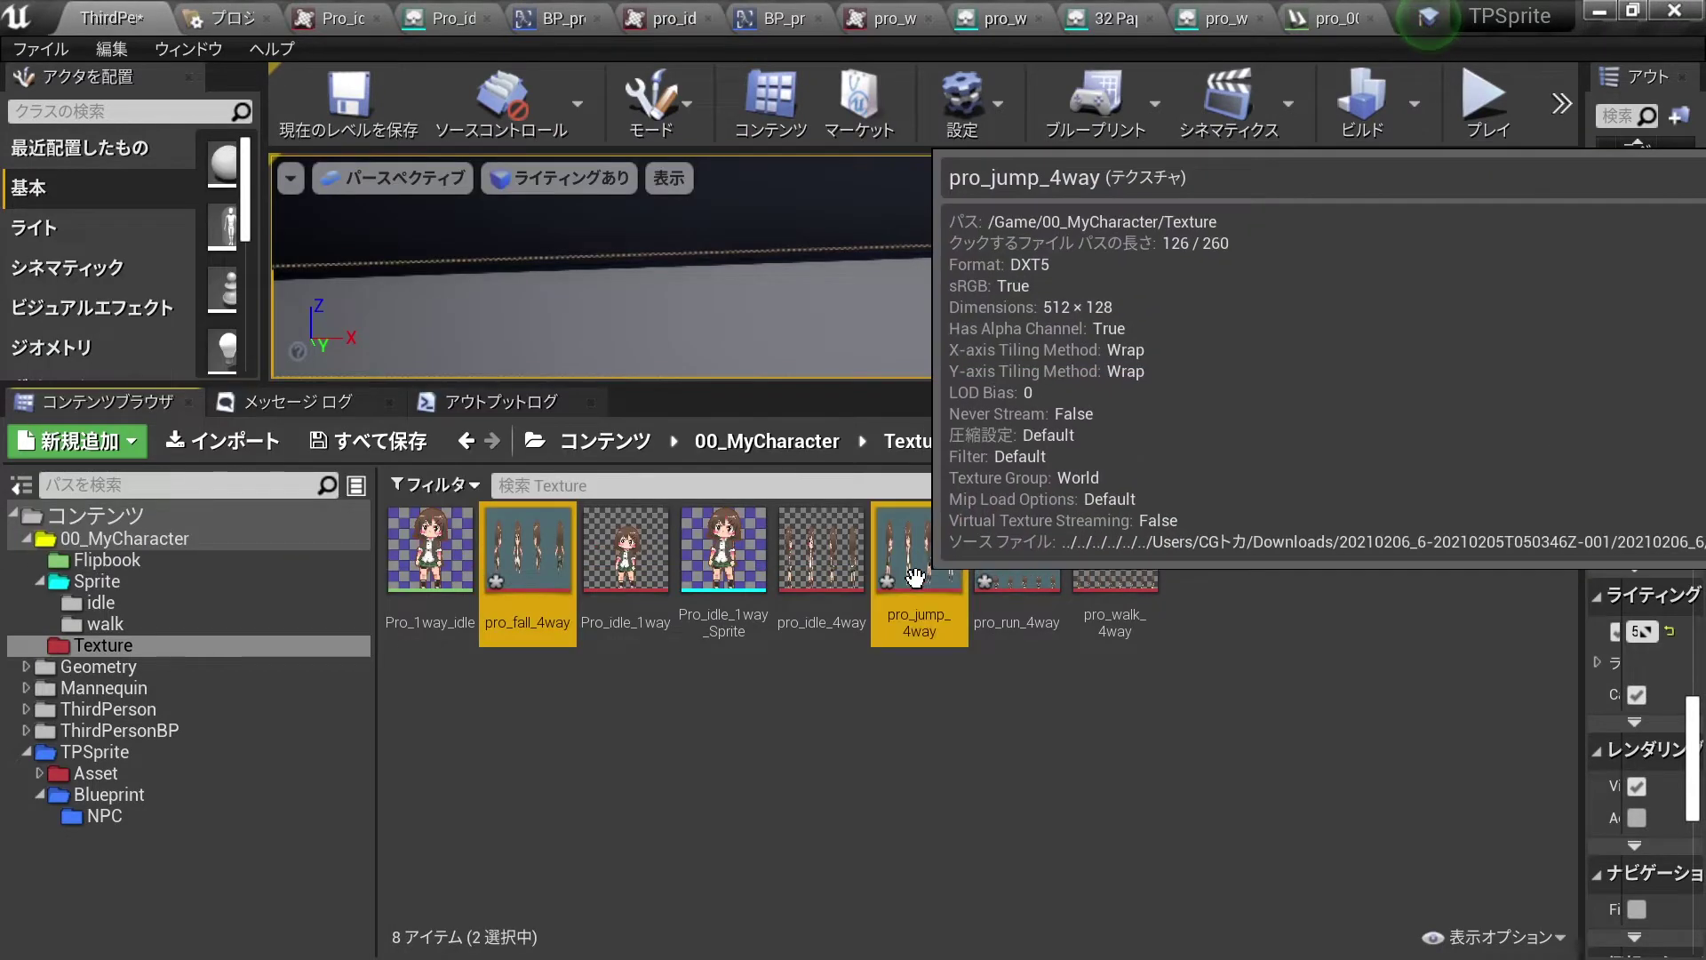
pyautogui.keyDown('ctrl'); pyautogui.click(997, 569); pyautogui.keyUp('ctrl')
pyautogui.rightClick(997, 568)
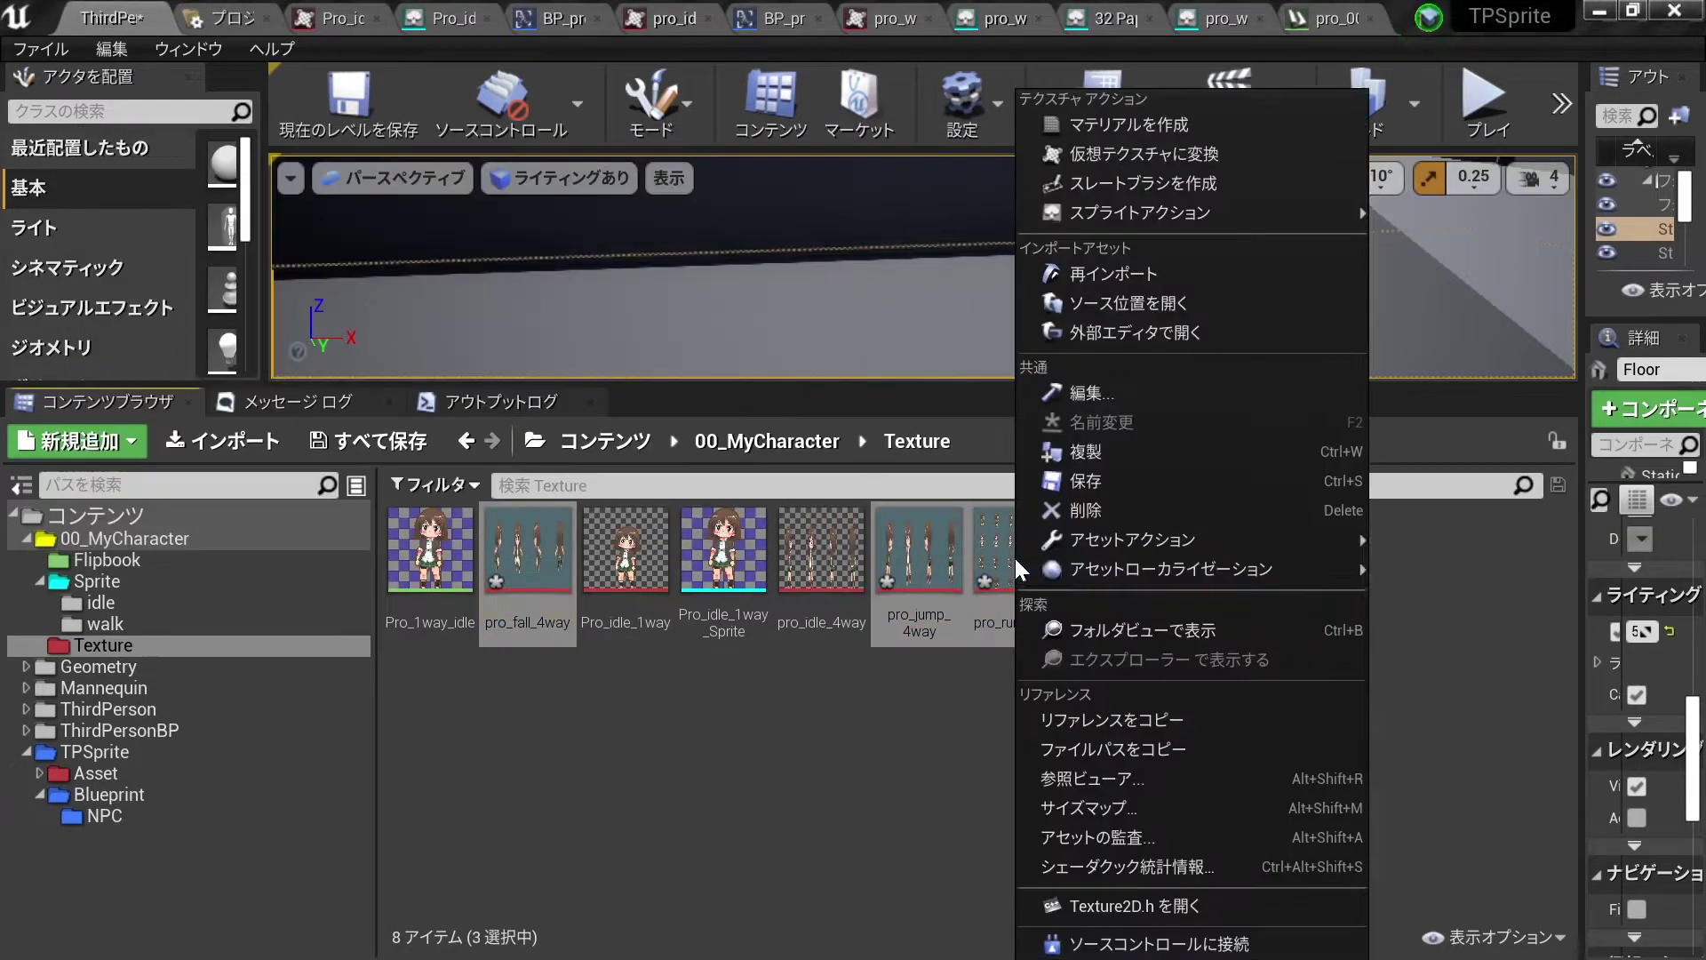
pyautogui.moveTo(1147, 224)
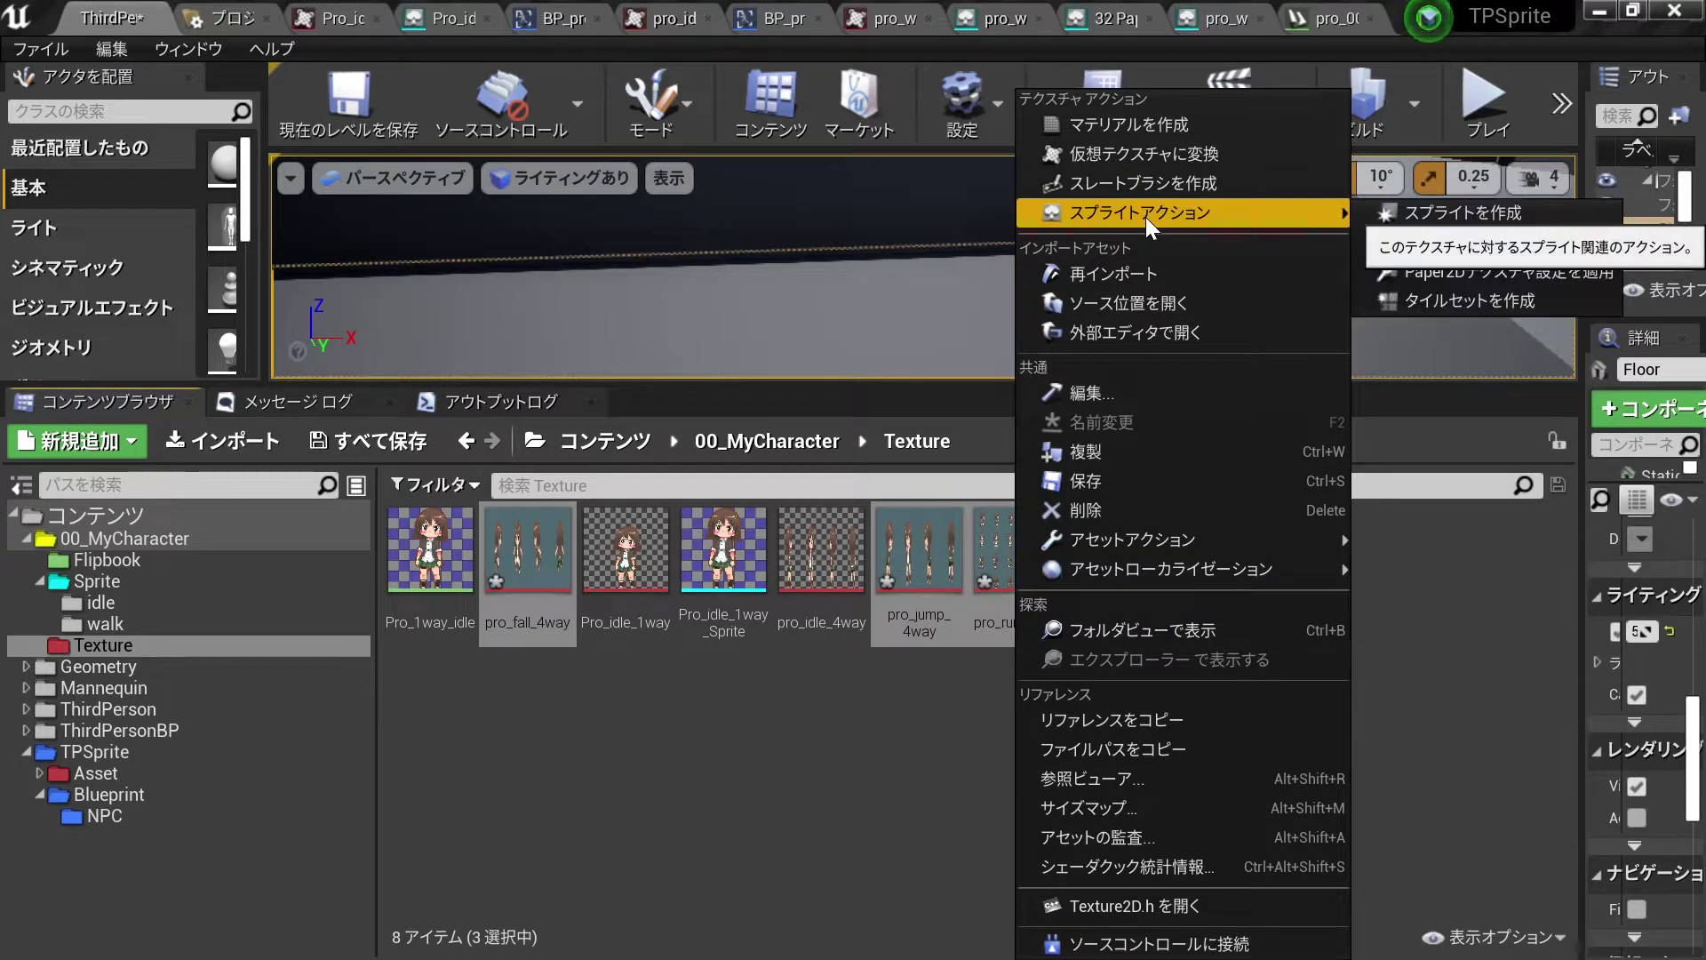
pyautogui.click(1490, 270)
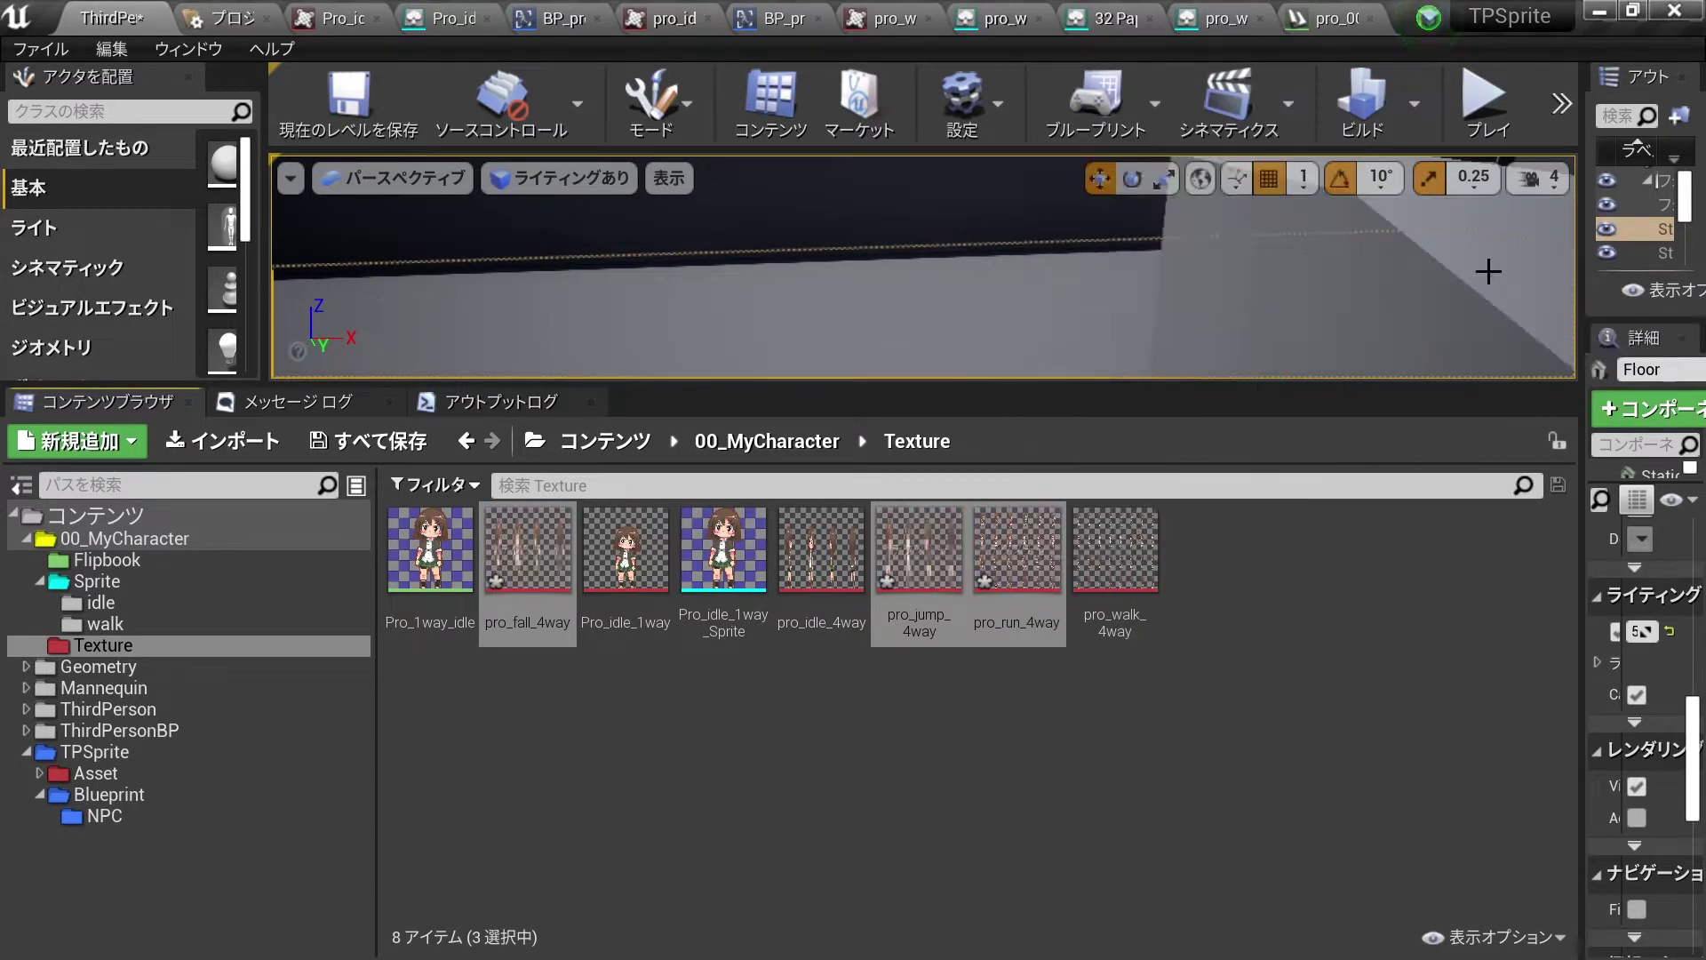
pyautogui.rightClick(905, 568)
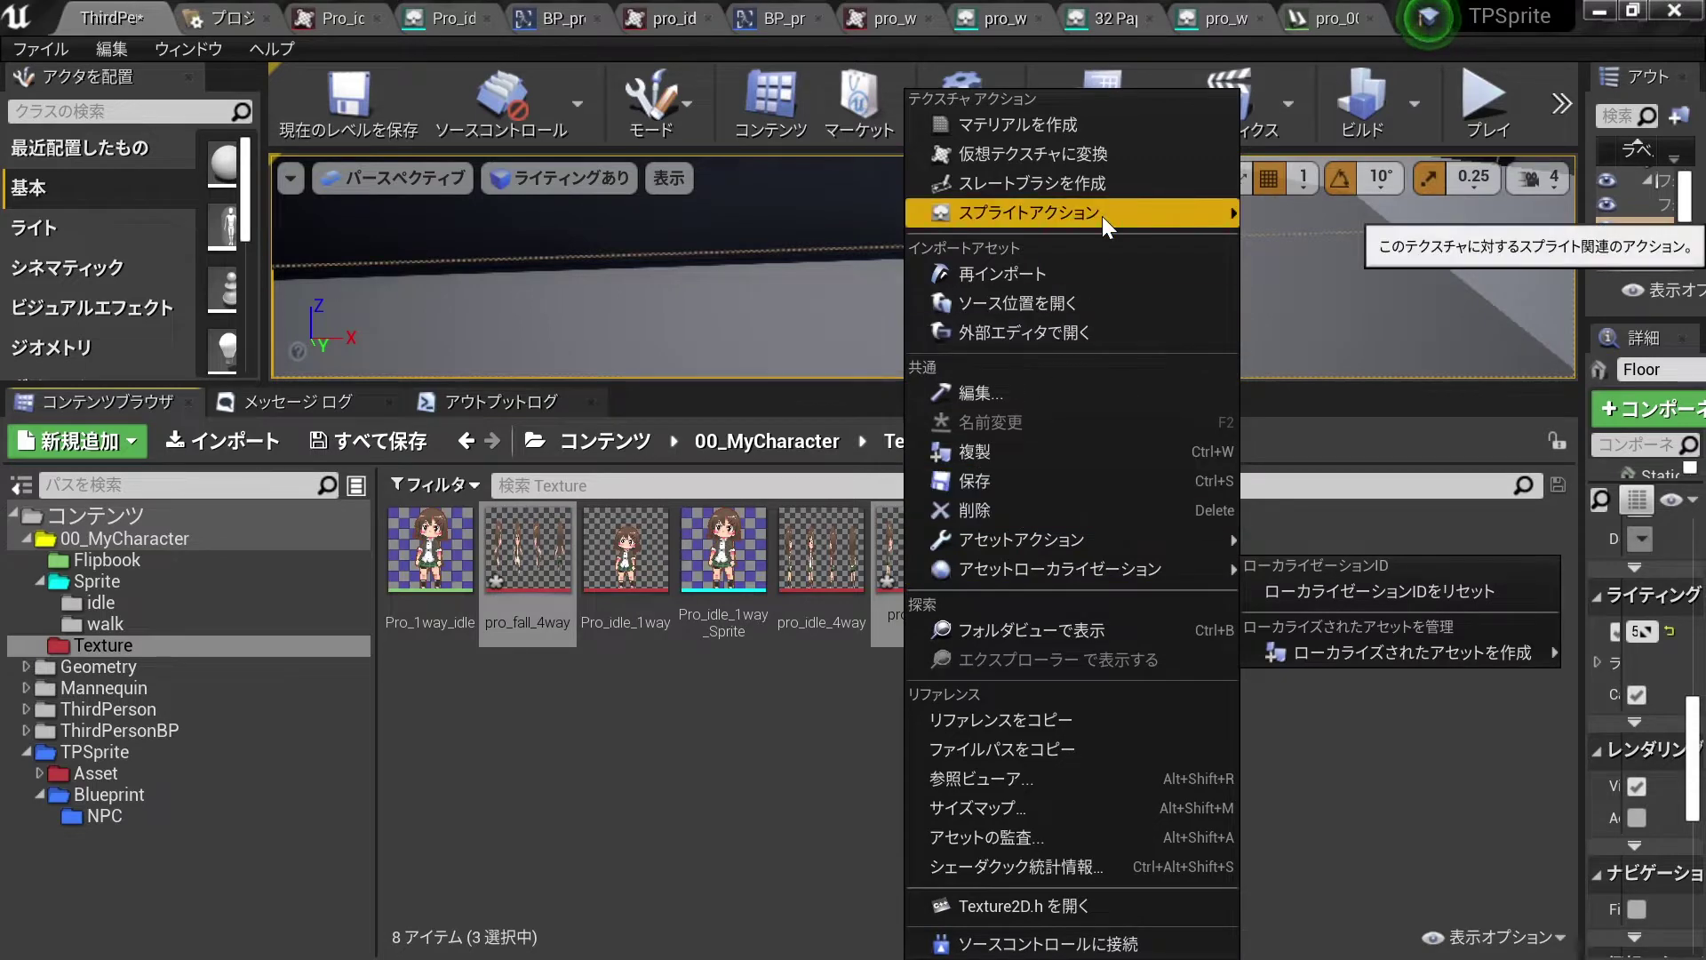
pyautogui.moveTo(1071, 537)
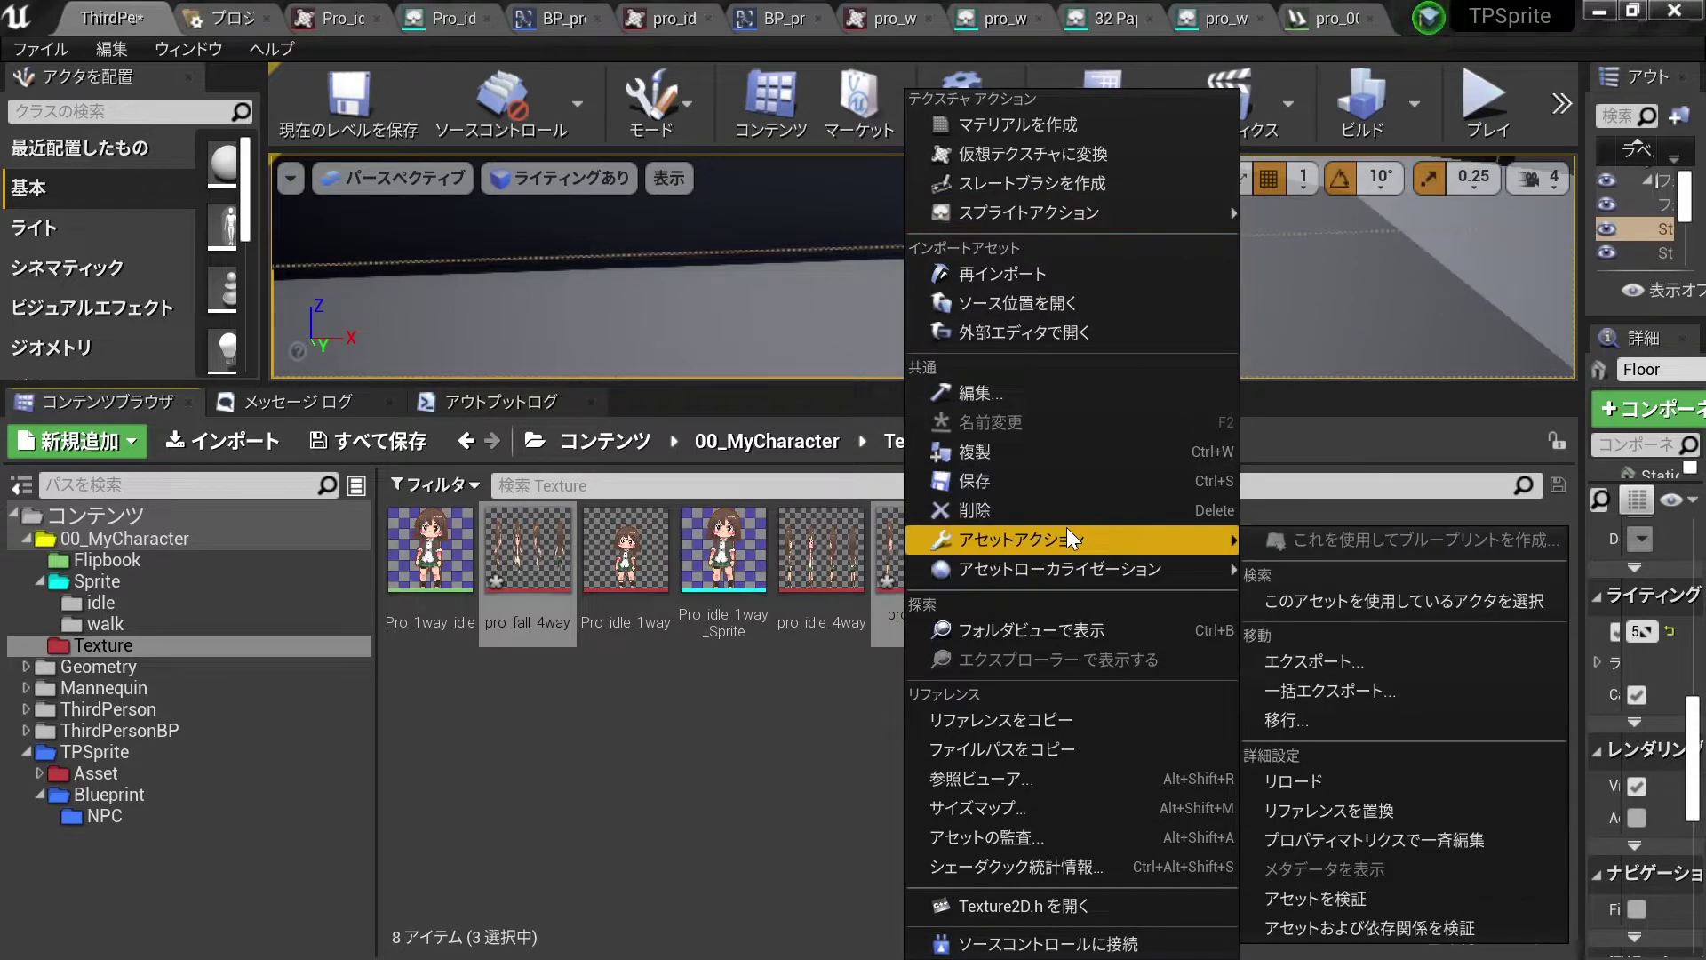
# Set Mip Gen Settings to NoMipmaps for the three 4way textures via Property Matrix and save.
pyautogui.click(1390, 845)
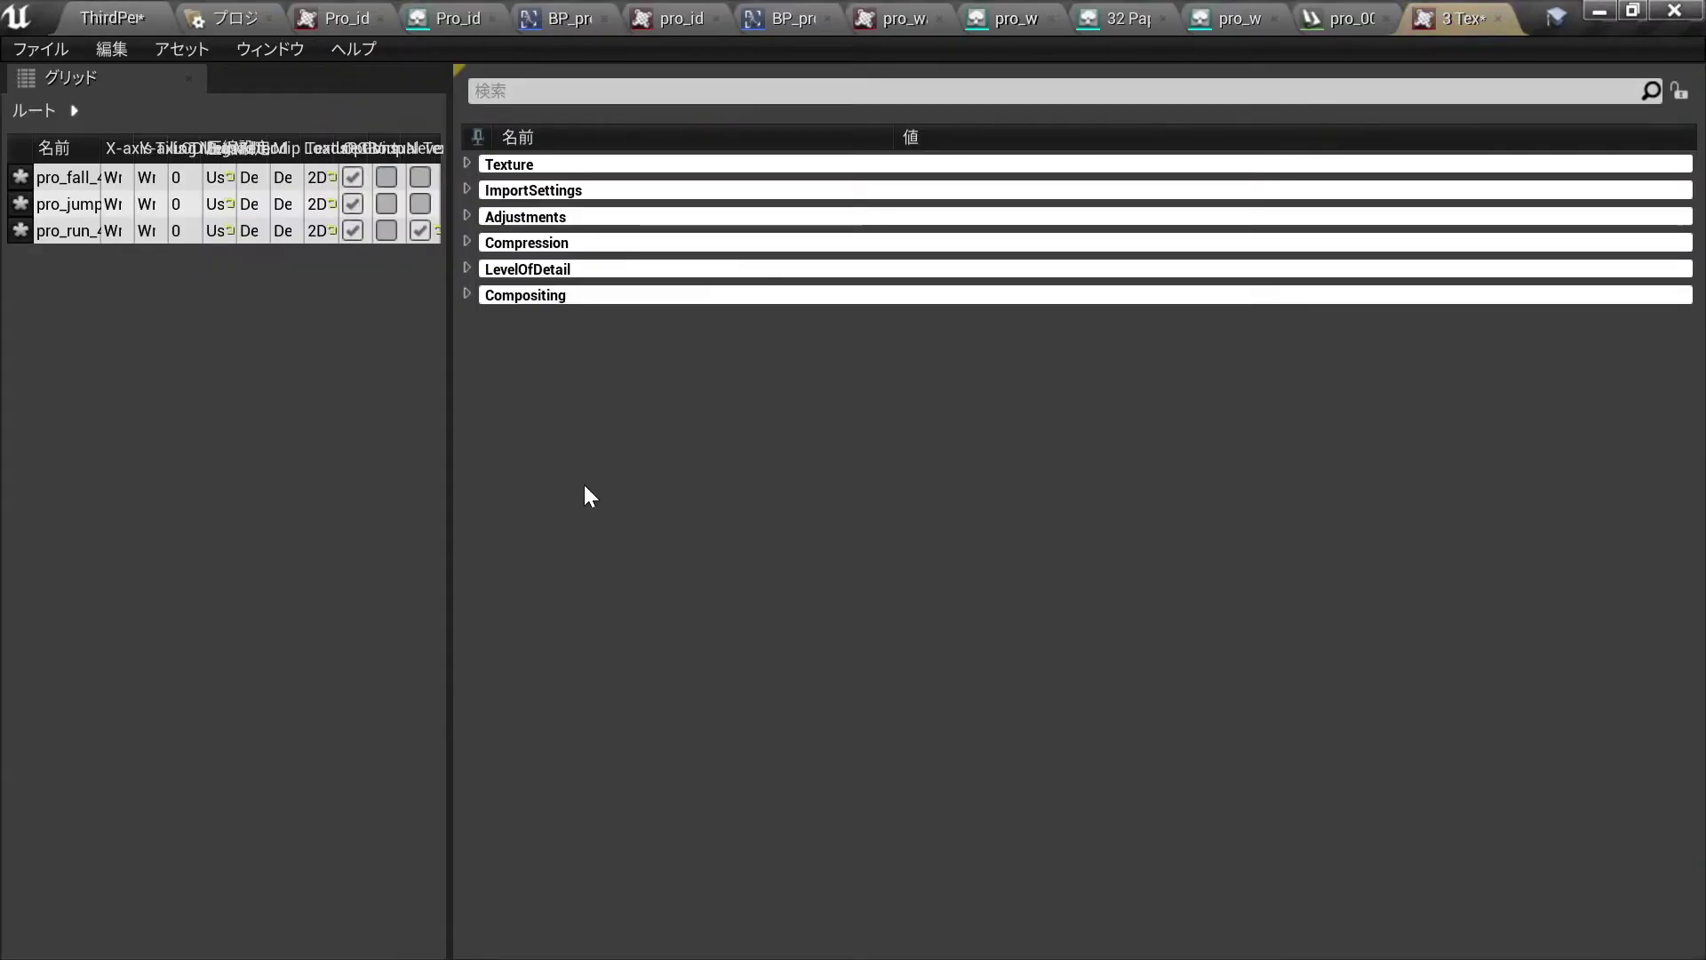
pyautogui.click(468, 269)
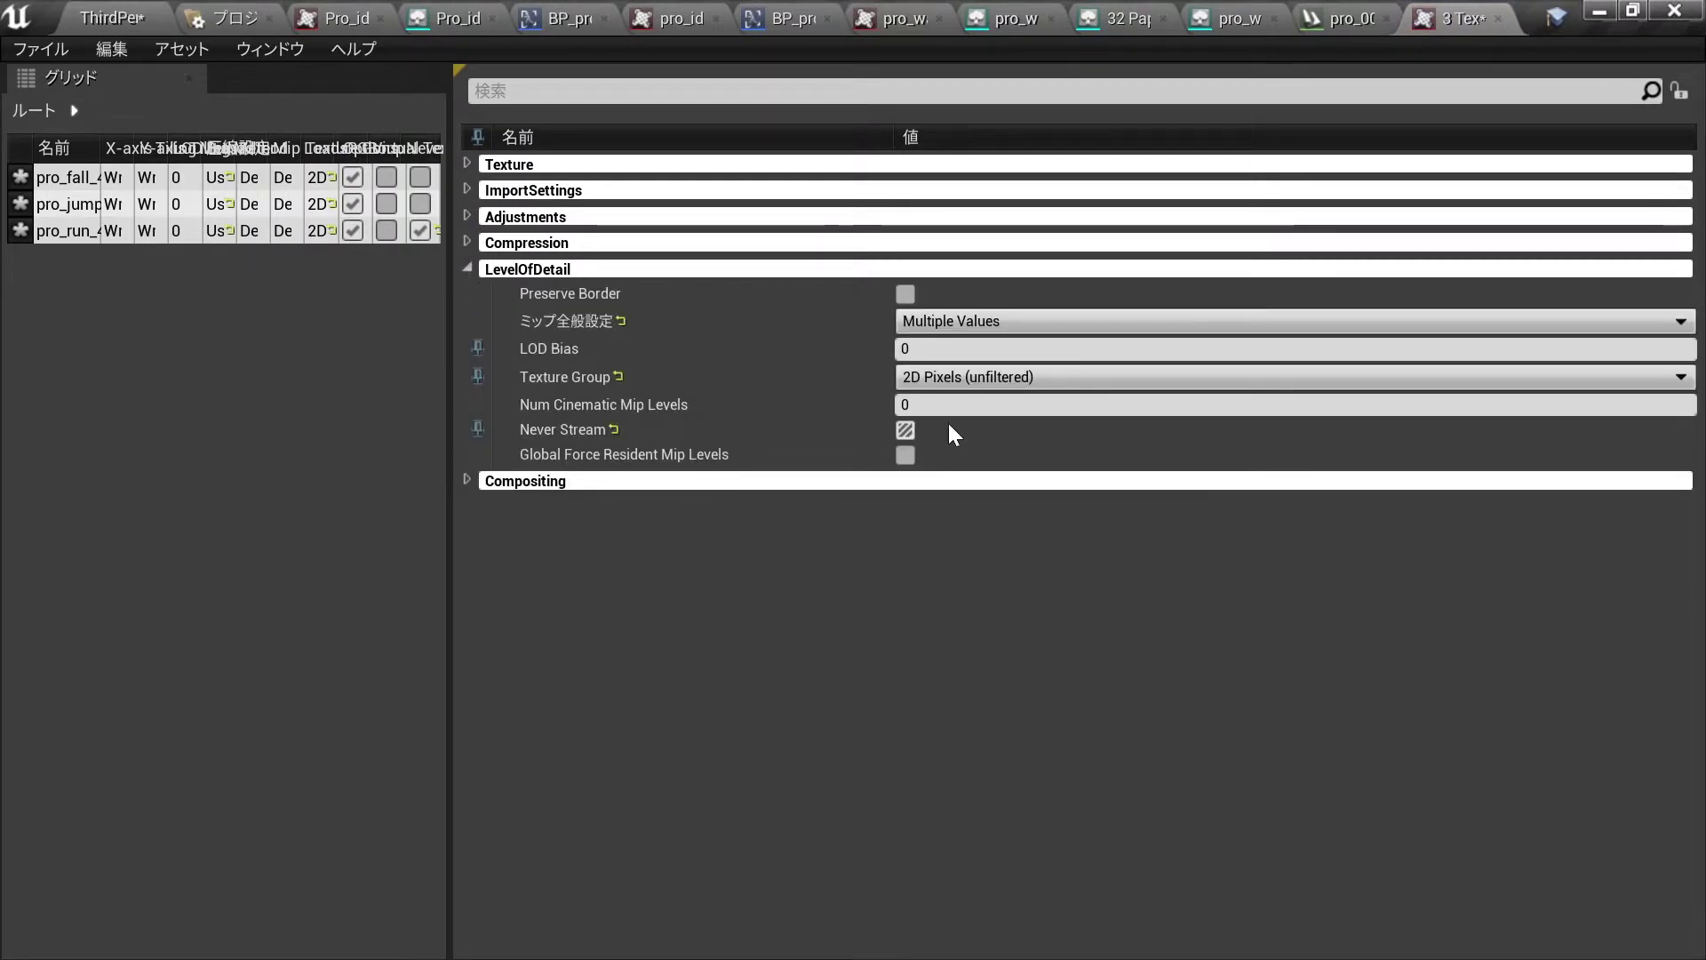
pyautogui.click(976, 322)
pyautogui.click(980, 566)
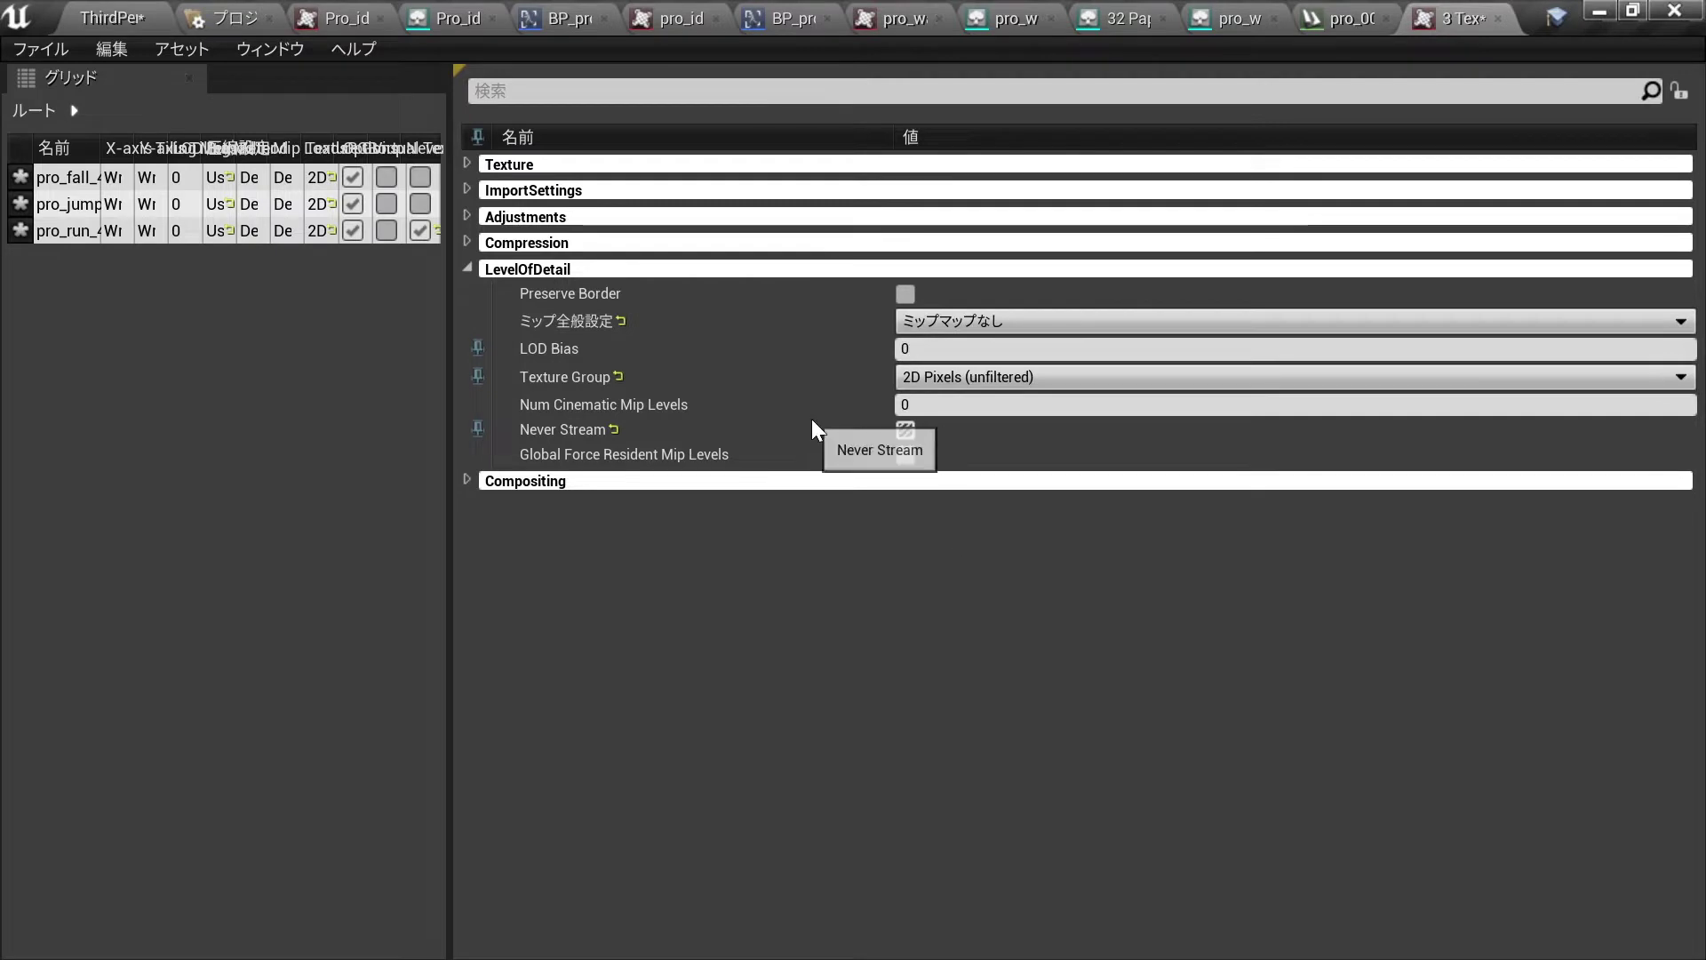
pyautogui.click(36, 49)
pyautogui.click(57, 191)
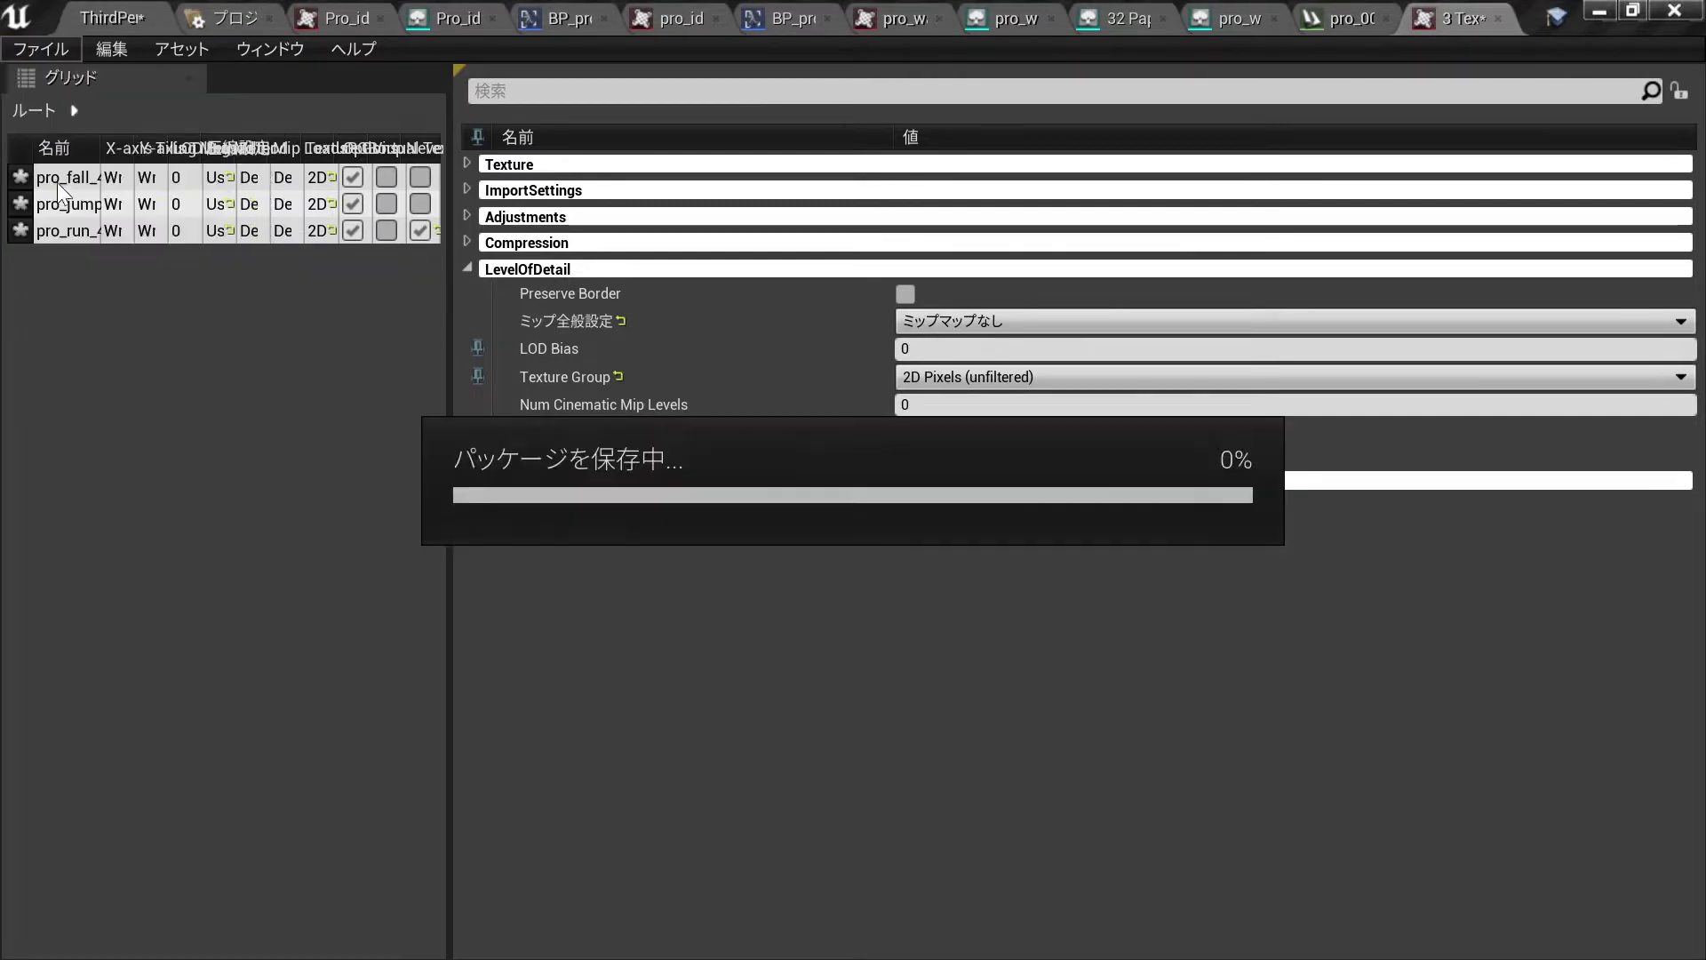
pyautogui.click(516, 580)
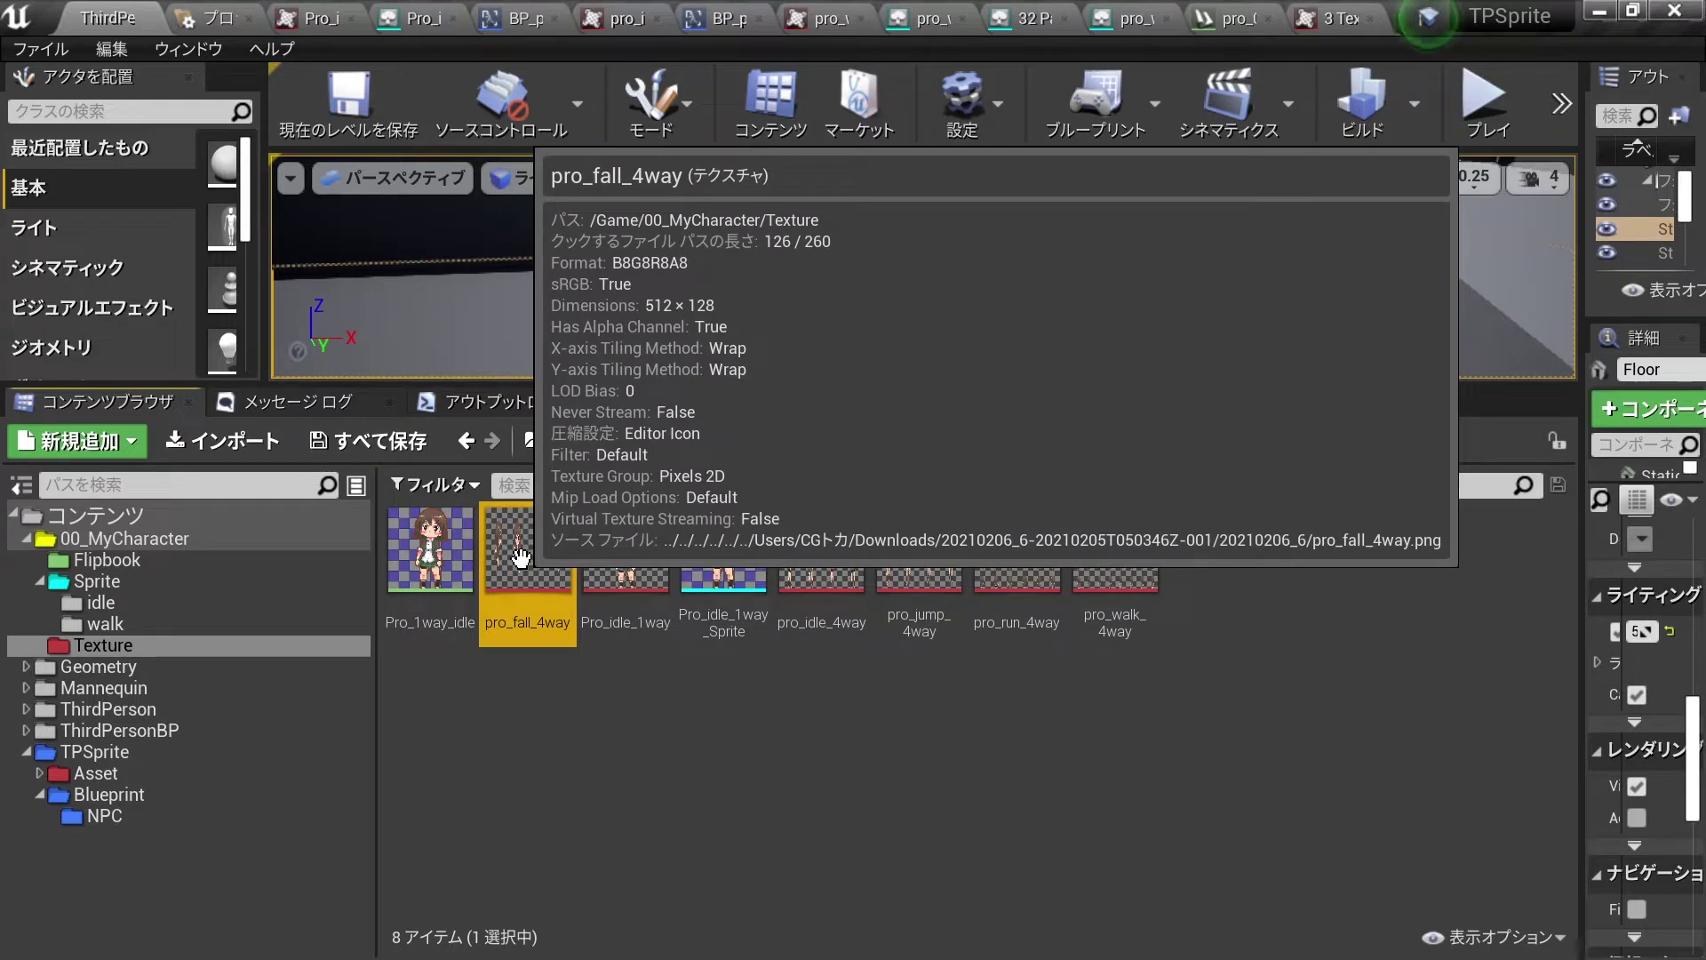
# Extract four sprites from pro_fall_4way with naming template {0} and 128 cell width.
pyautogui.rightClick(520, 558)
pyautogui.moveTo(849, 187)
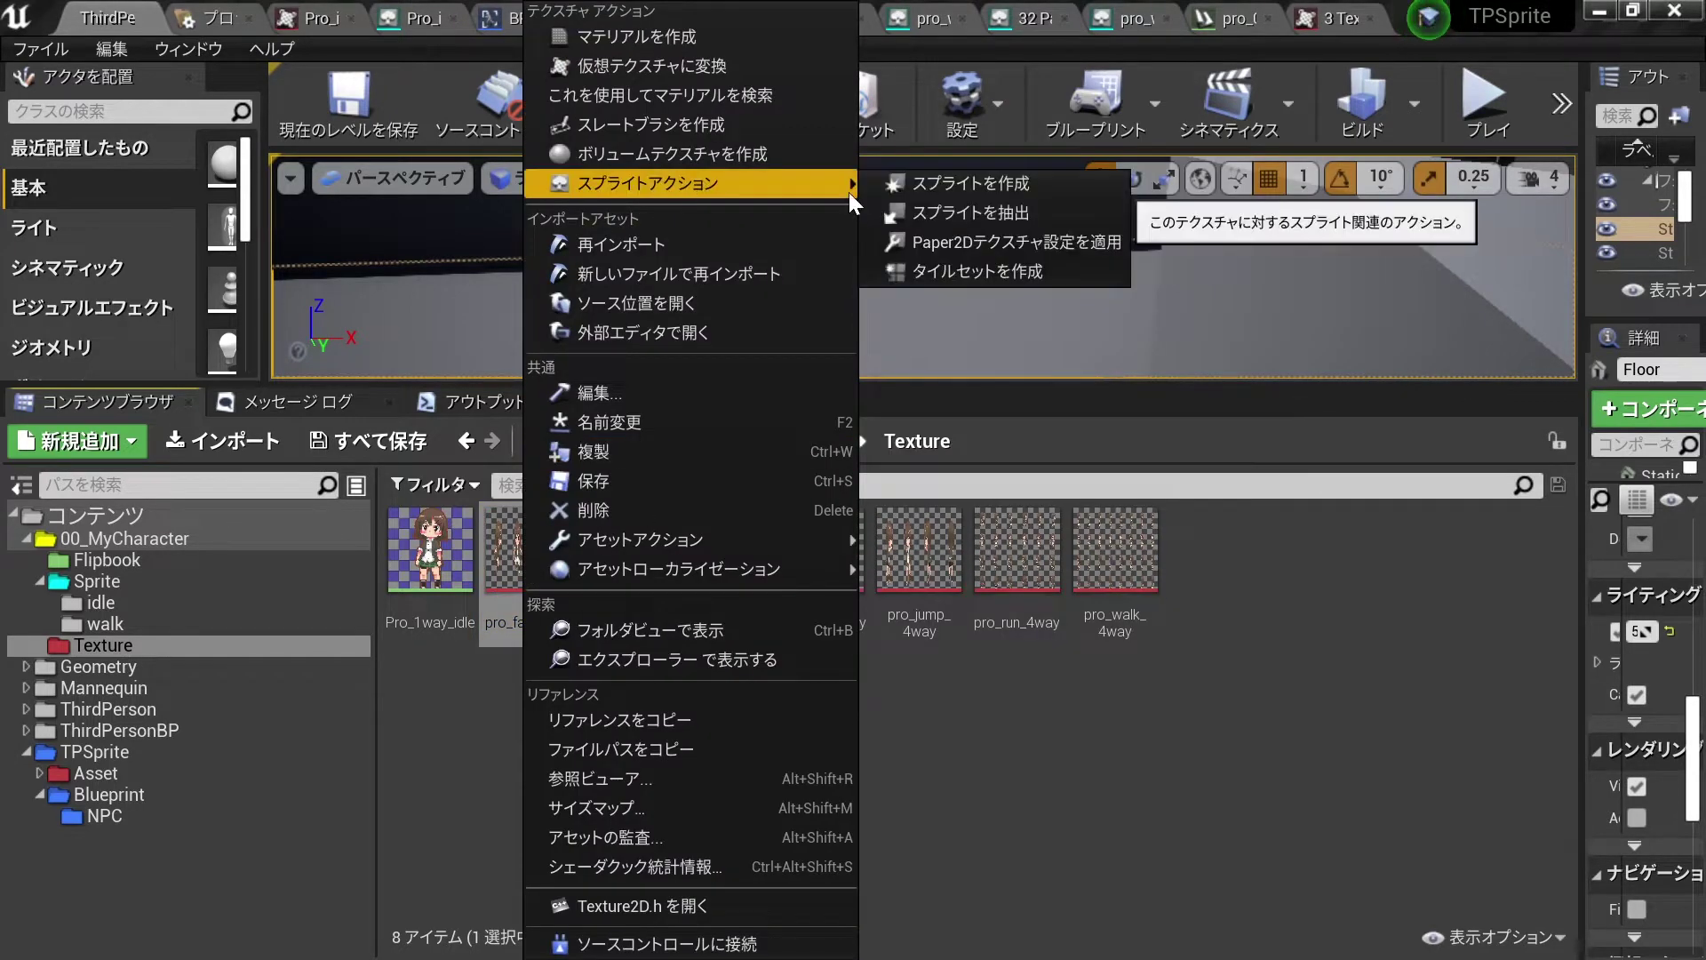
pyautogui.click(995, 212)
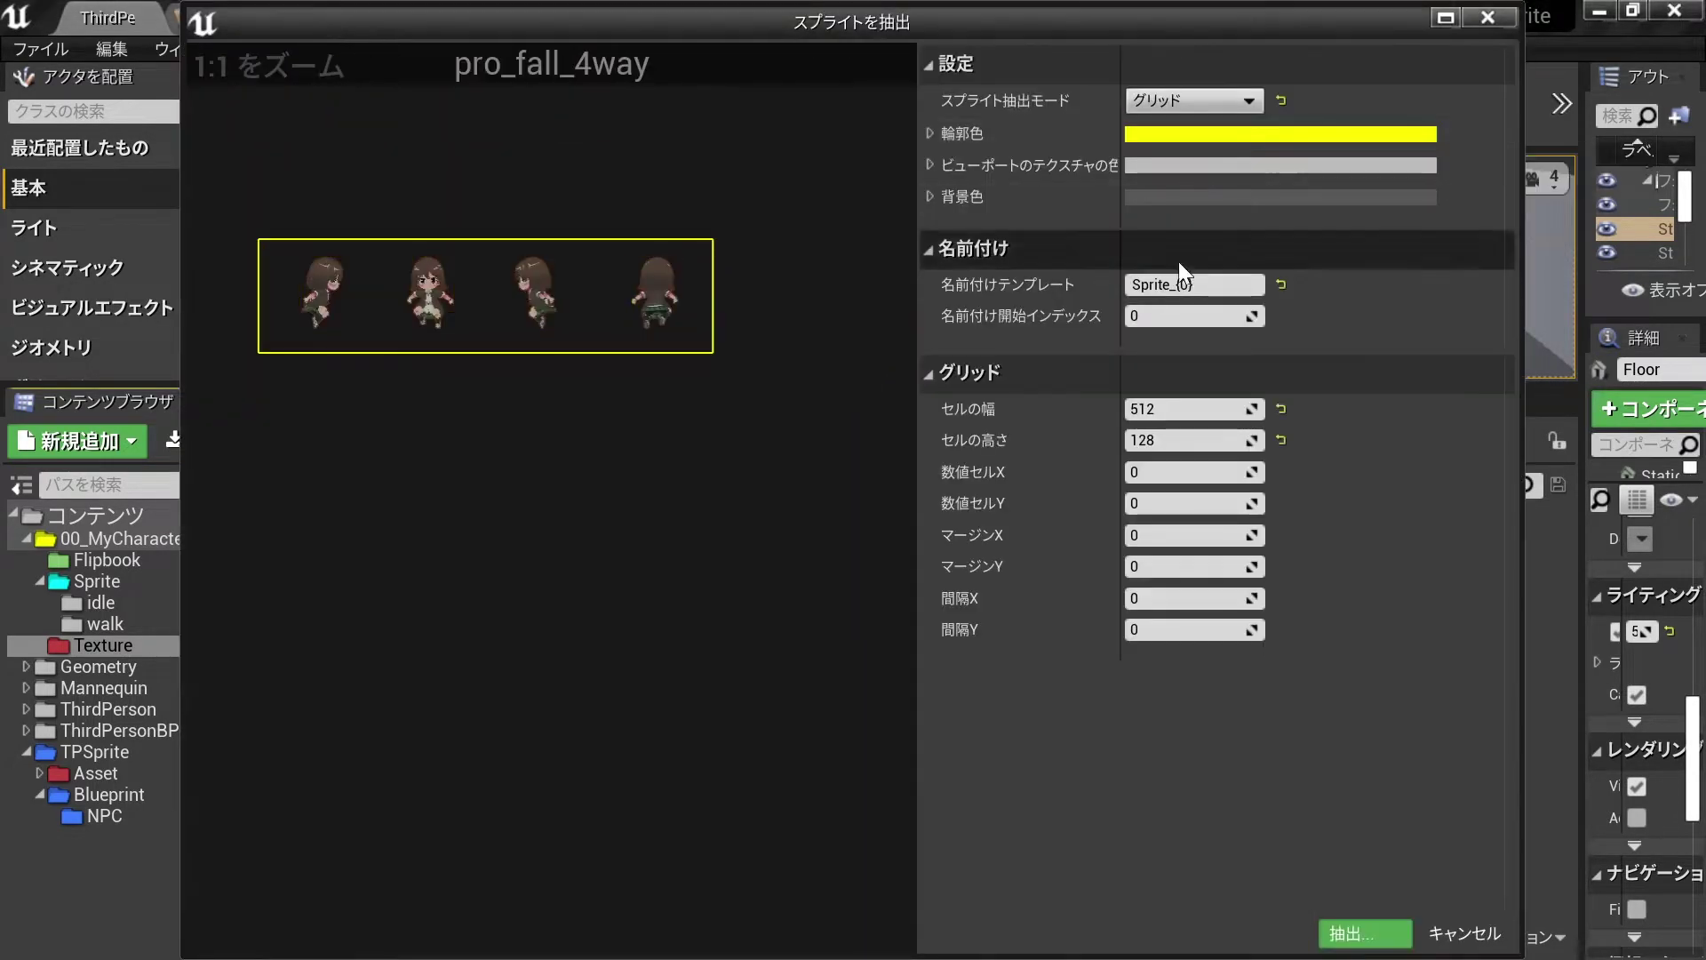
pyautogui.press('BackSpace')
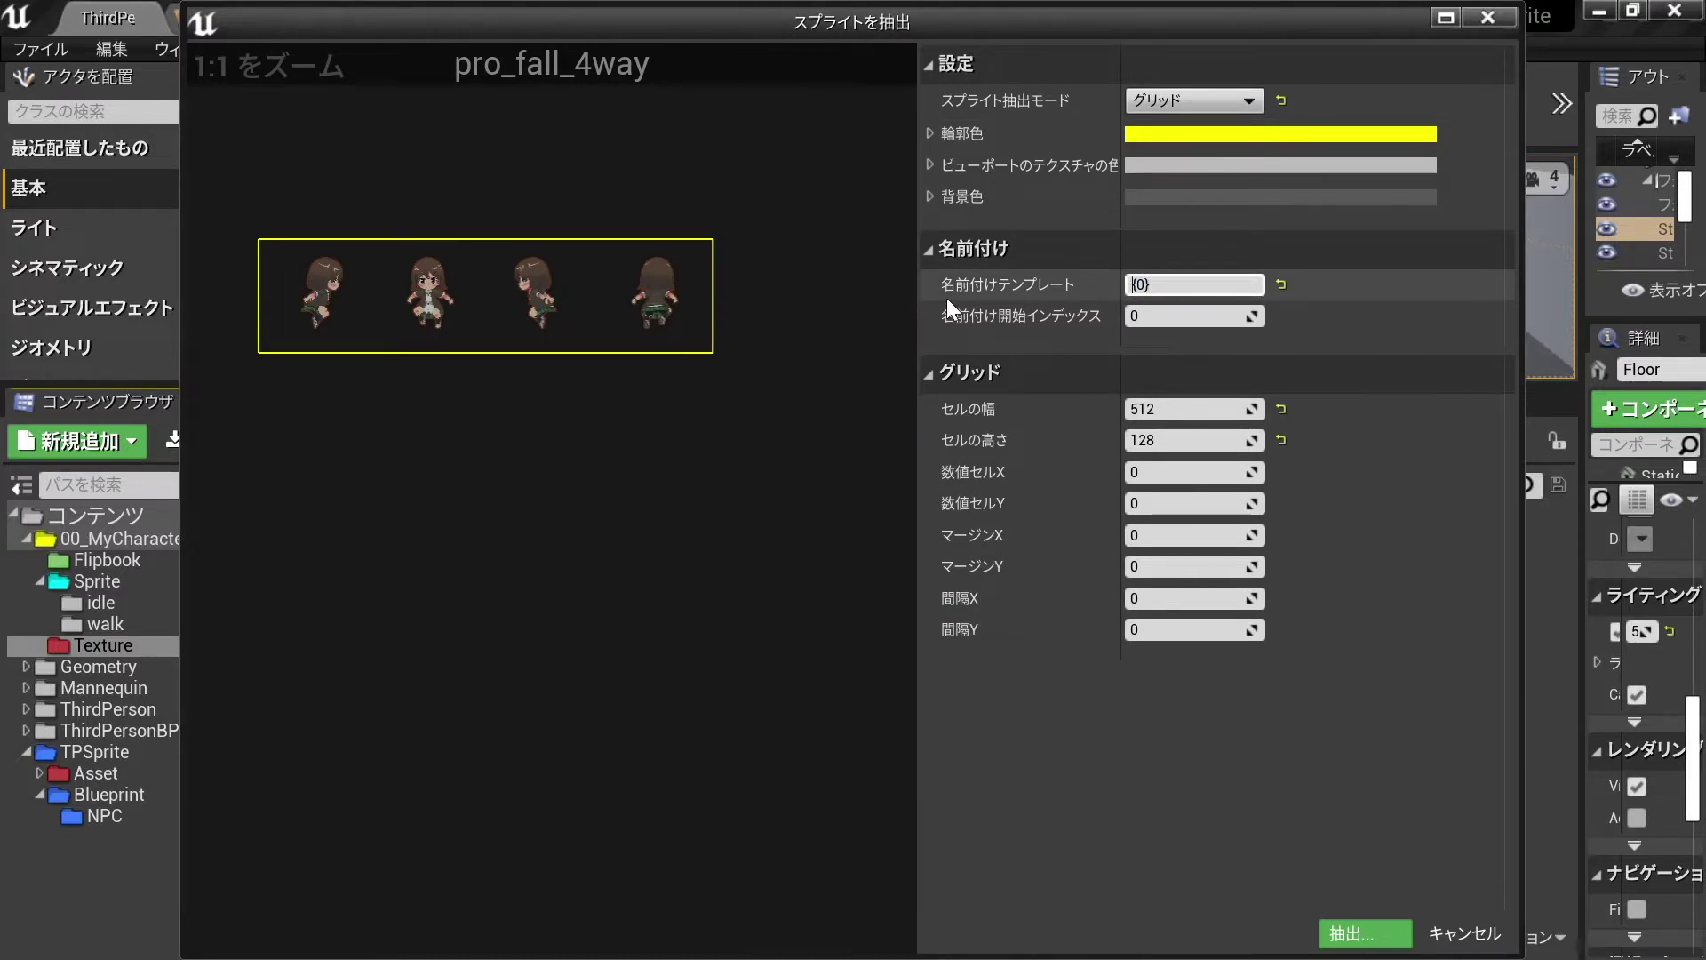
pyautogui.click(1197, 409)
pyautogui.write('128')
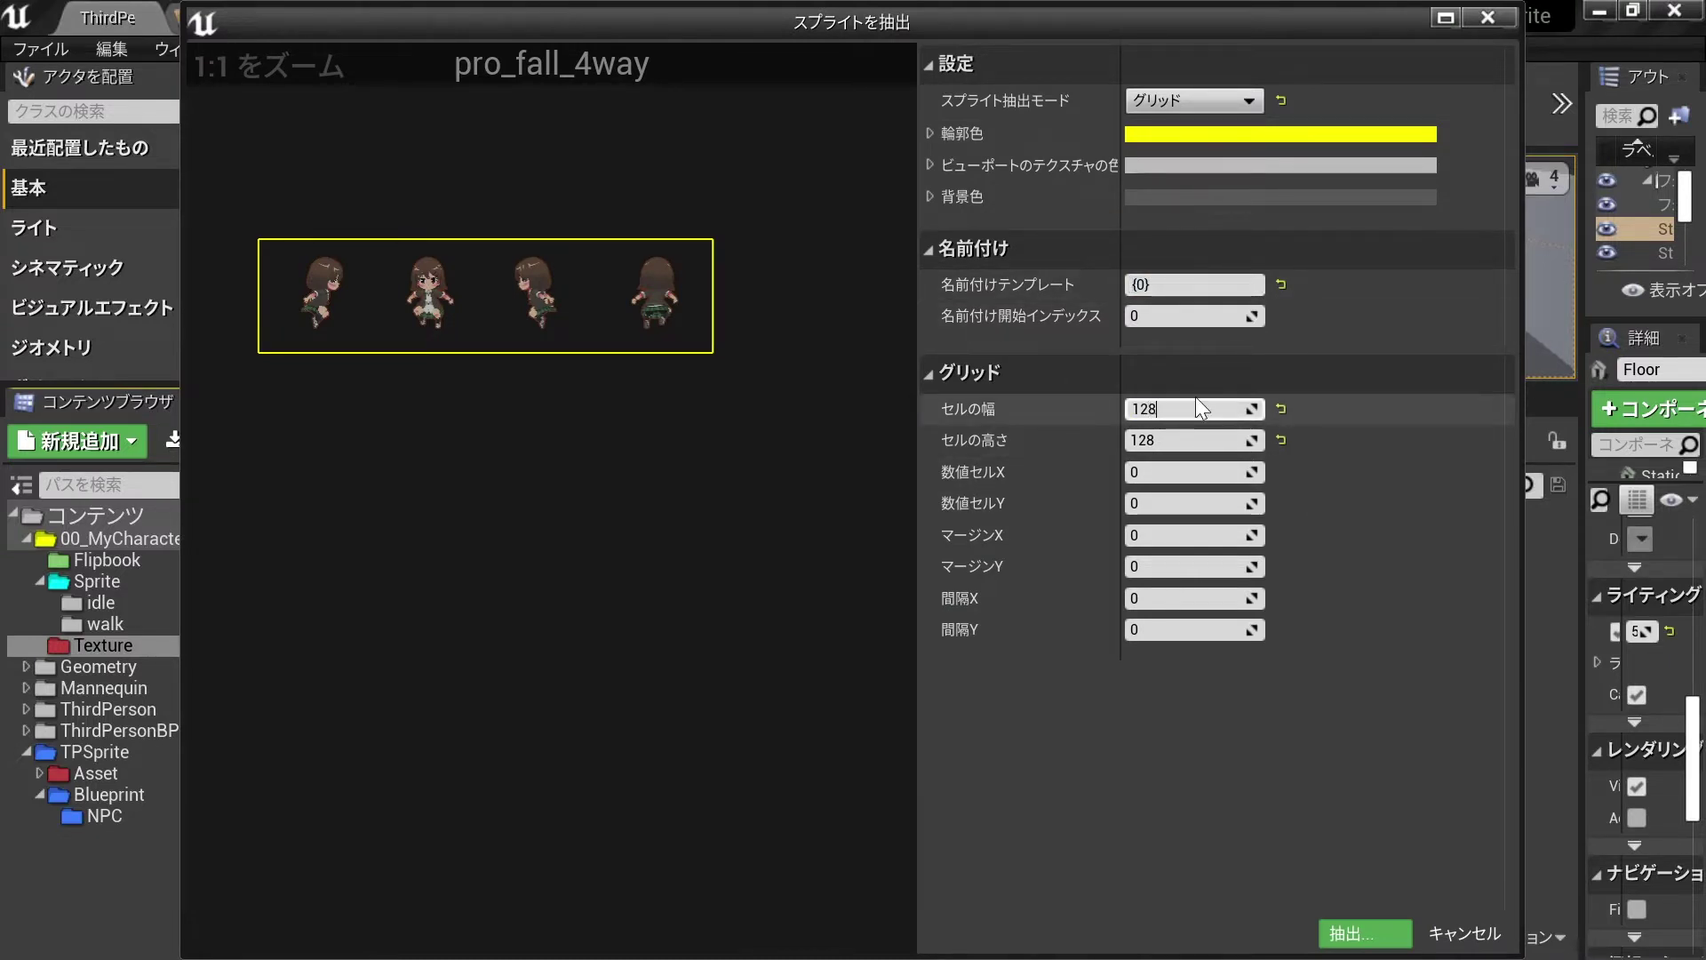
pyautogui.press('Return')
pyautogui.click(1357, 940)
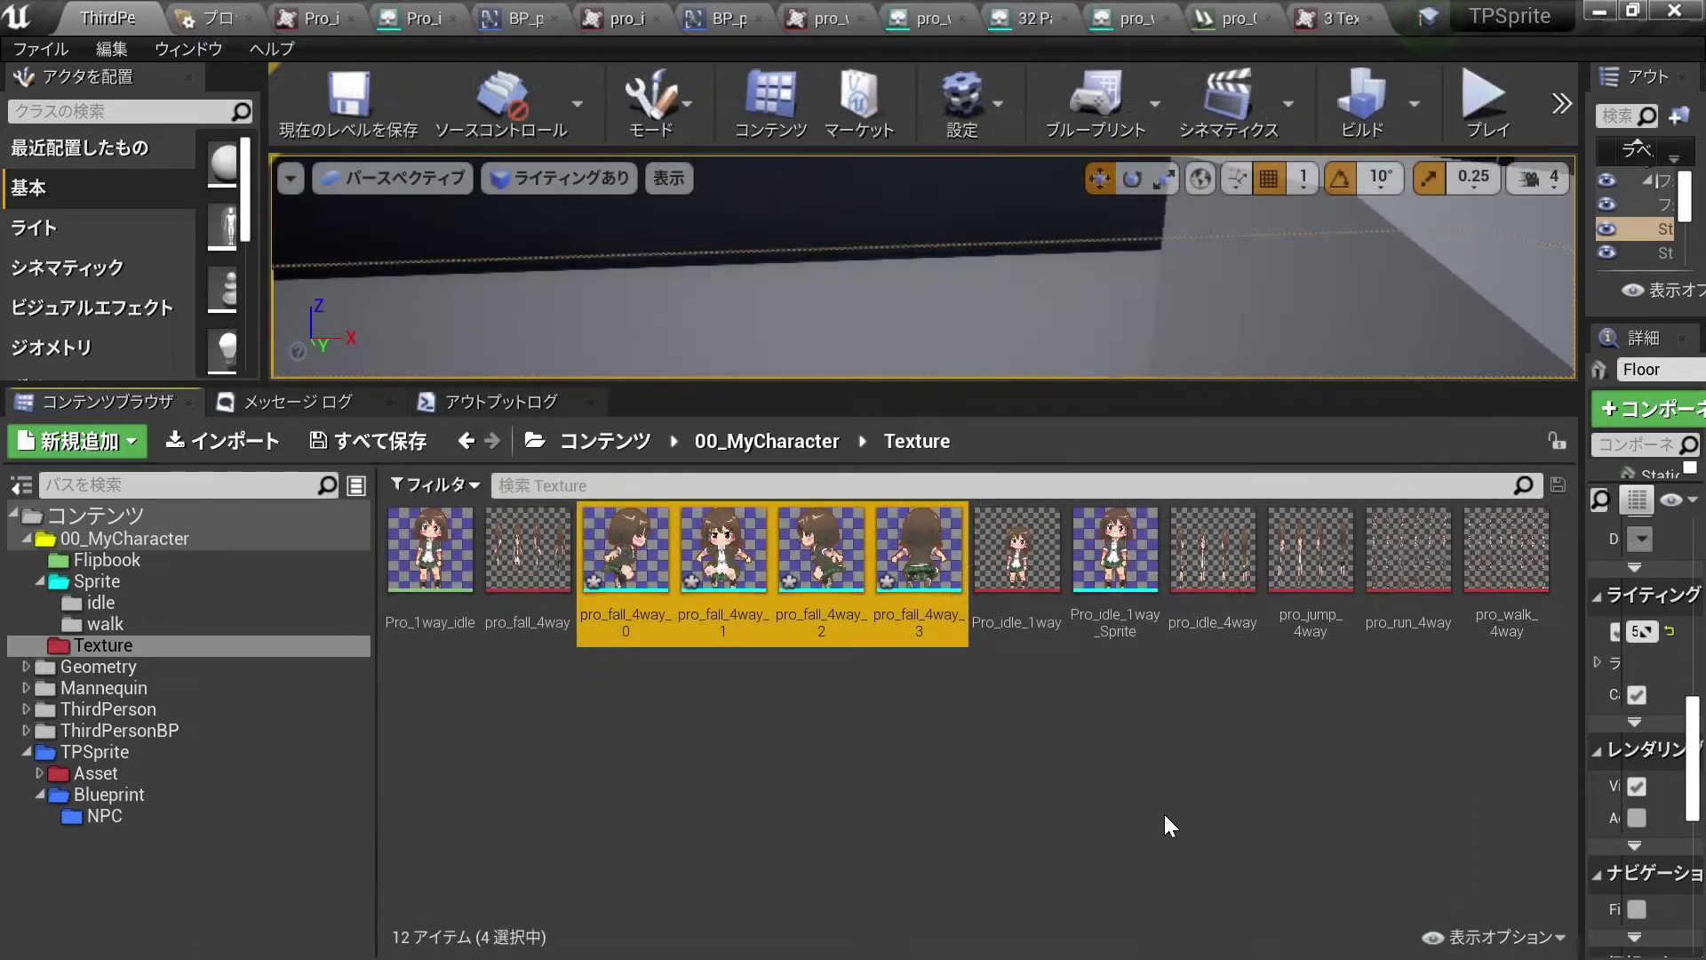
# Create fall, jump and run subfolders inside the Sprite folder.
pyautogui.click(115, 583)
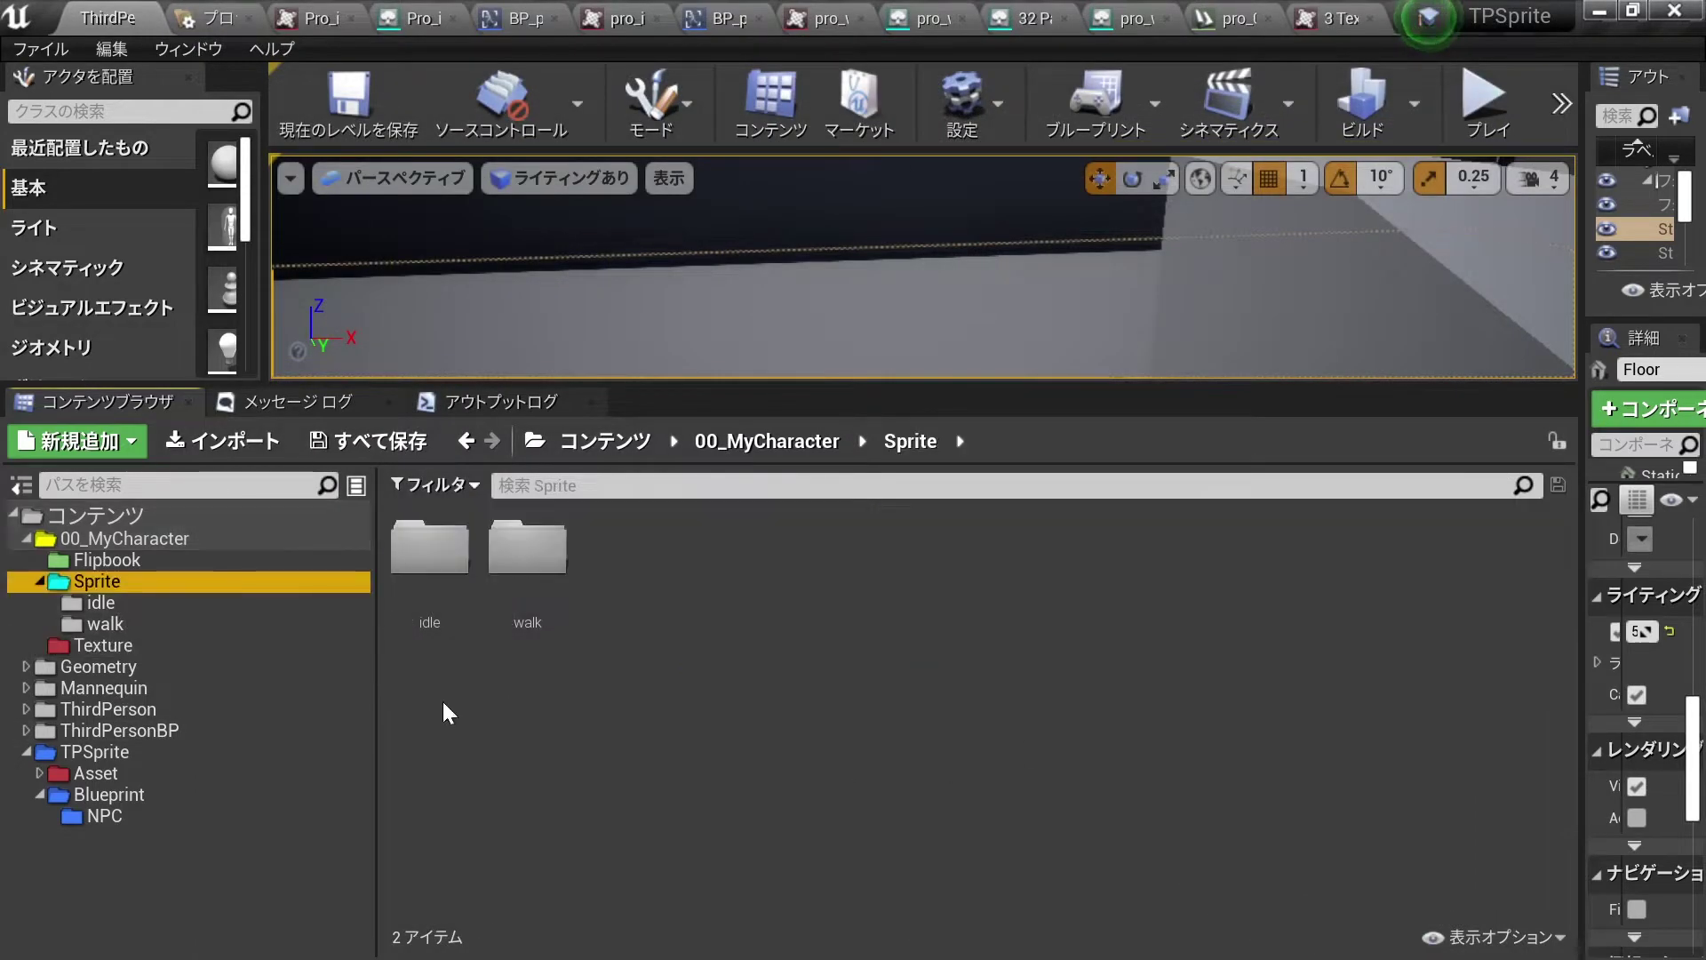
pyautogui.rightClick(697, 583)
pyautogui.click(774, 68)
pyautogui.write('fa')
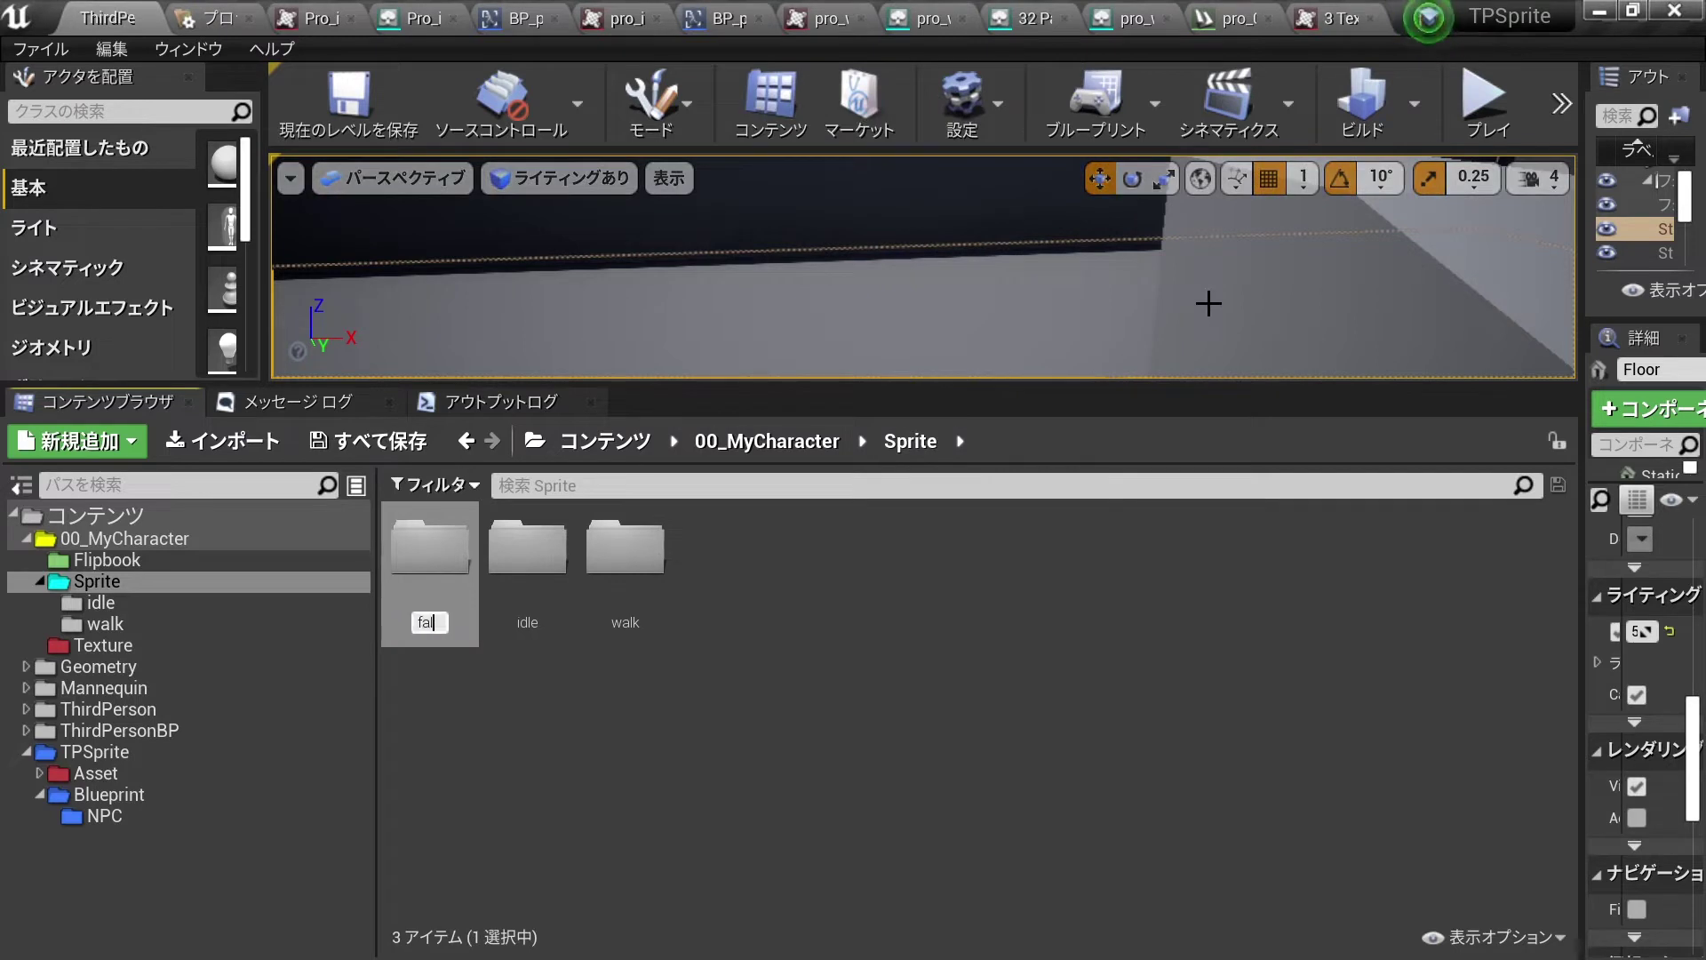
pyautogui.write('l')
pyautogui.press('Return')
pyautogui.write('jum')
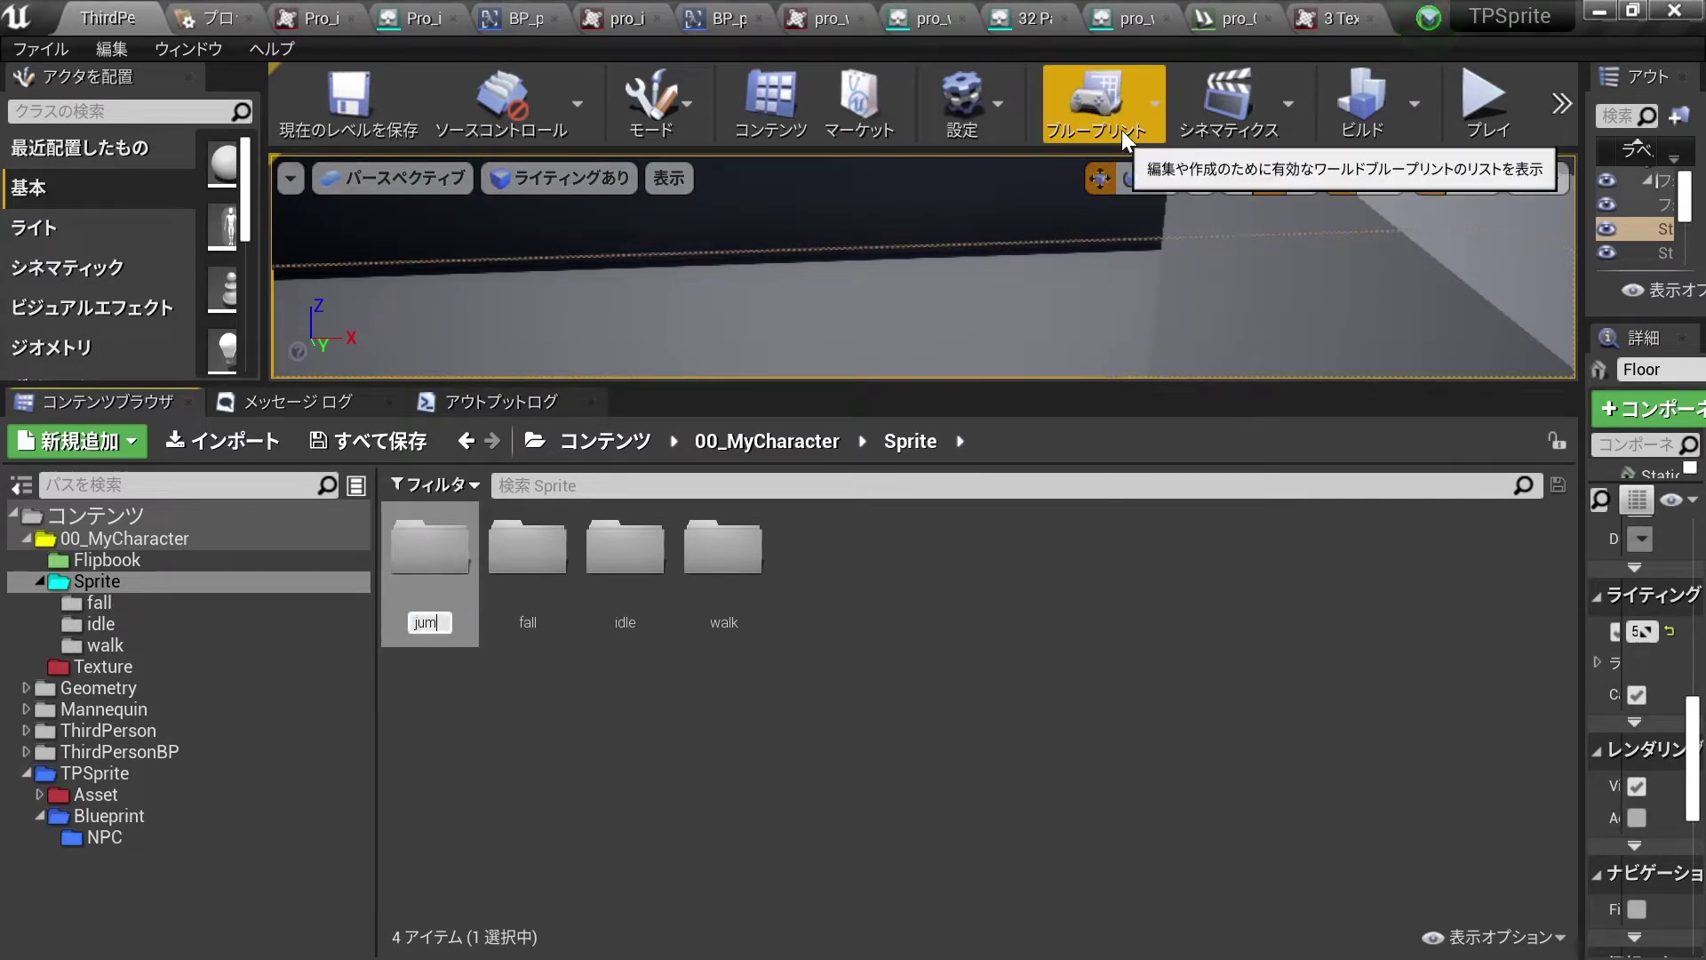
pyautogui.write('p')
pyautogui.press('Return')
pyautogui.write('run')
pyautogui.press('Return')
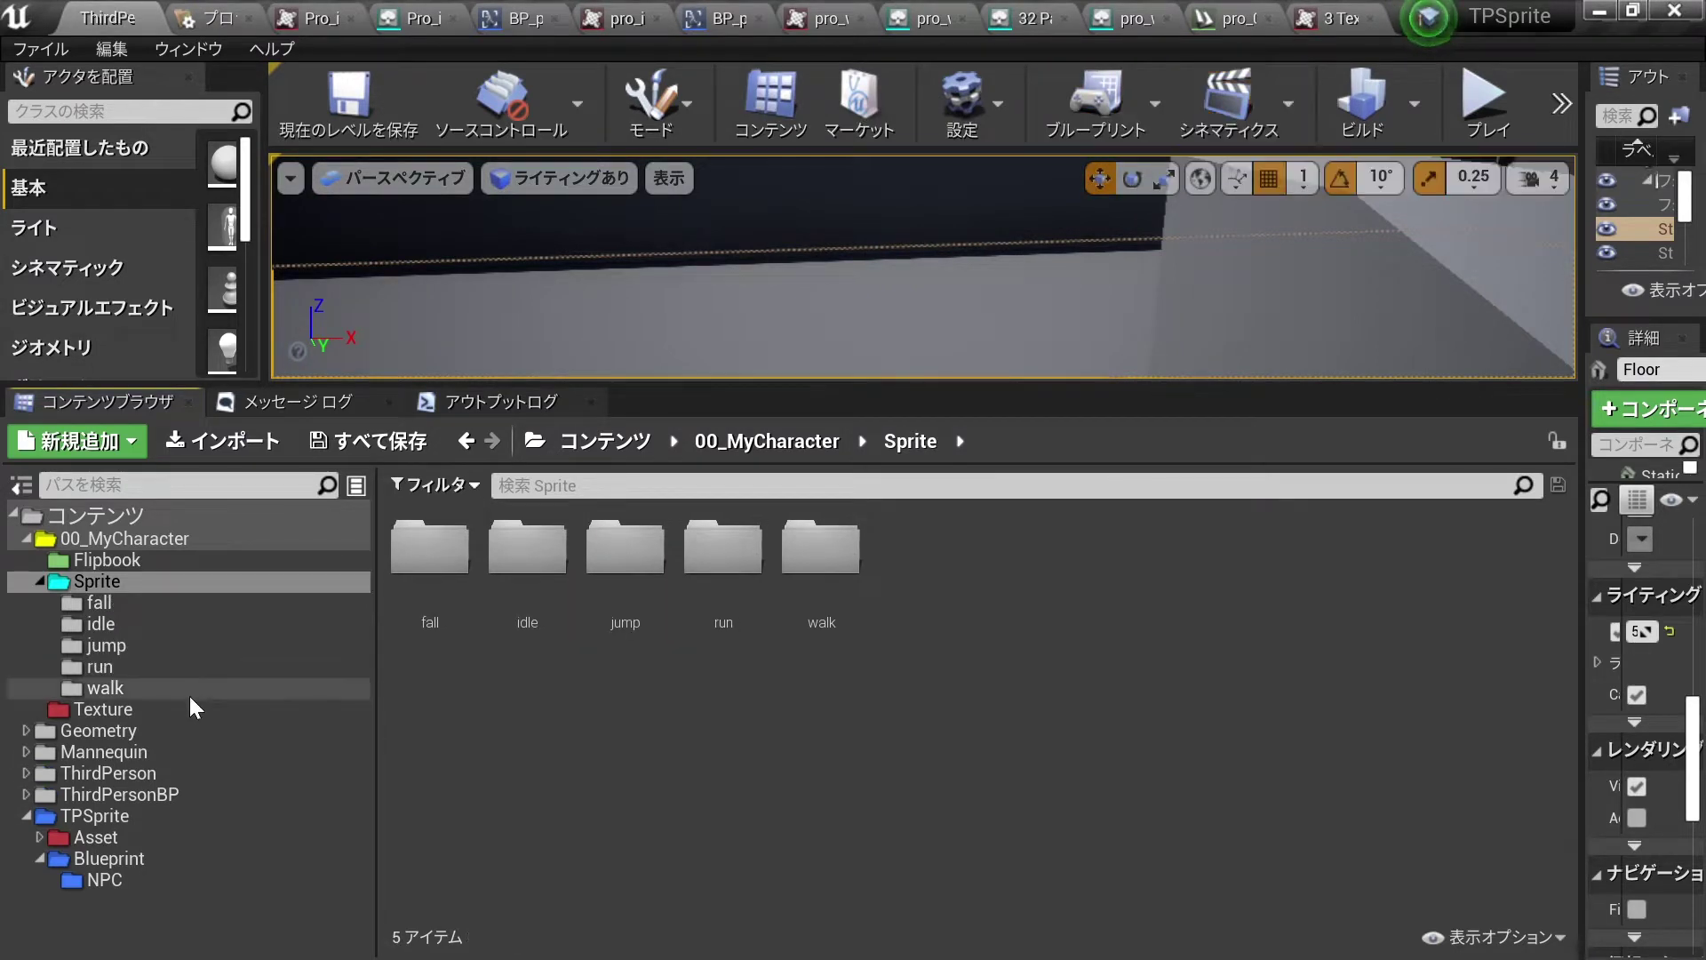
# Move the four fall sprites from Texture into the Sprite/fall folder.
pyautogui.click(192, 709)
pyautogui.click(626, 559)
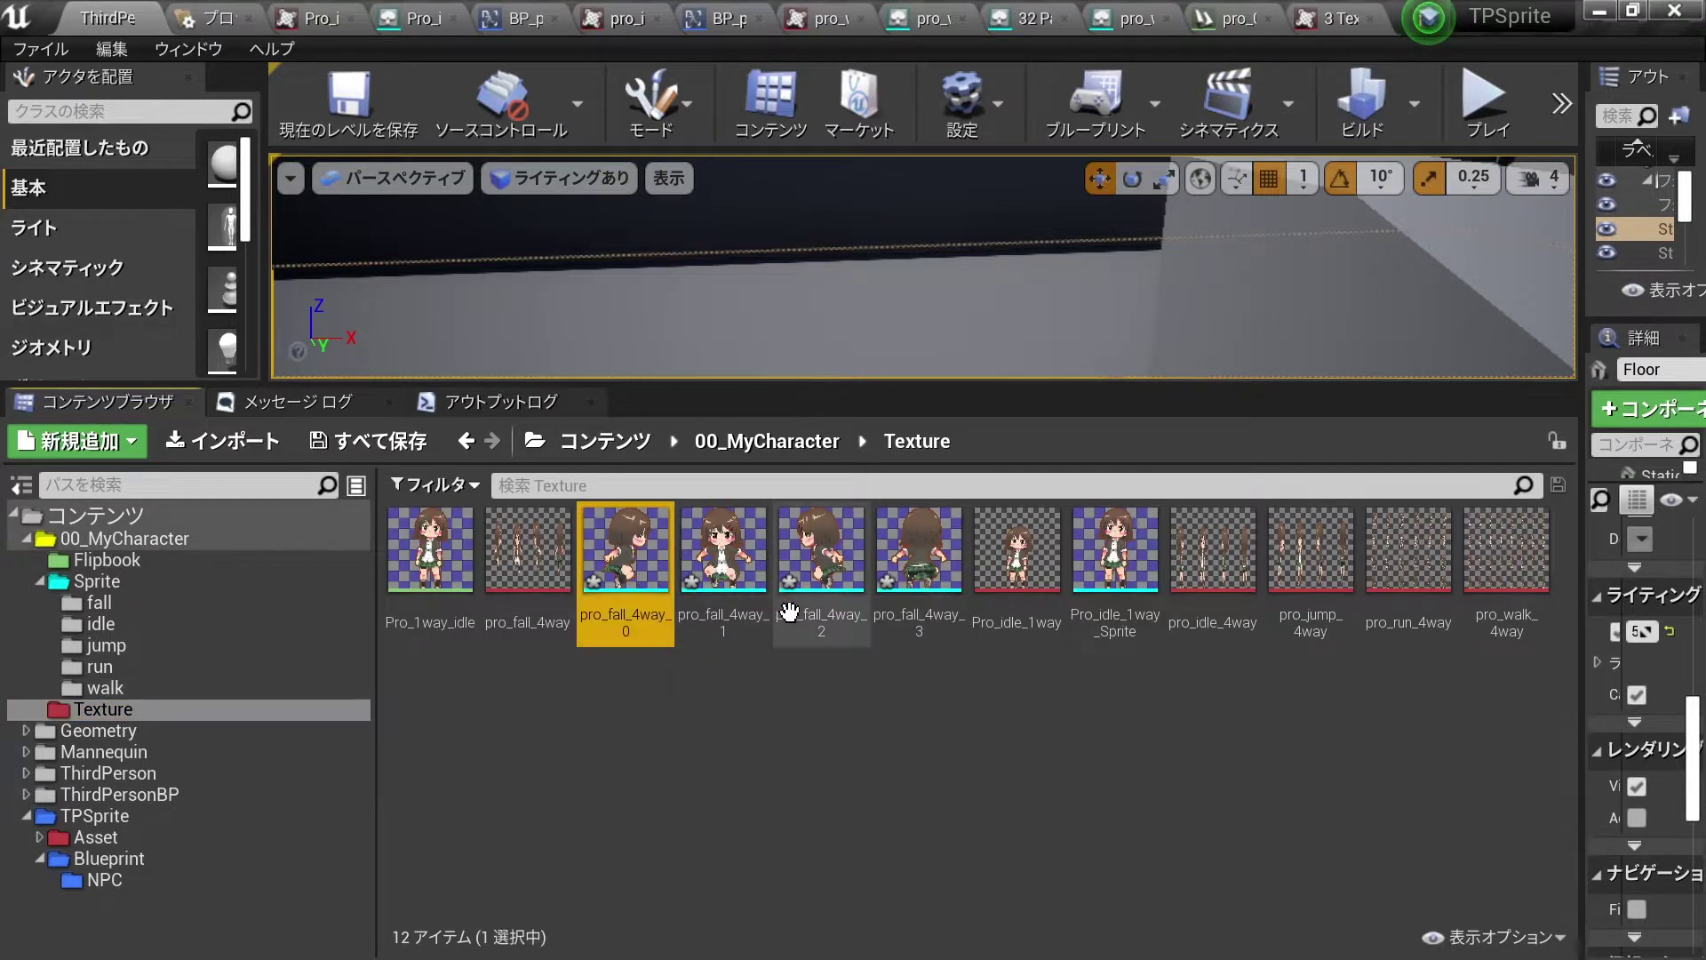
pyautogui.keyDown('shift'); pyautogui.click(919, 560); pyautogui.keyUp('shift')
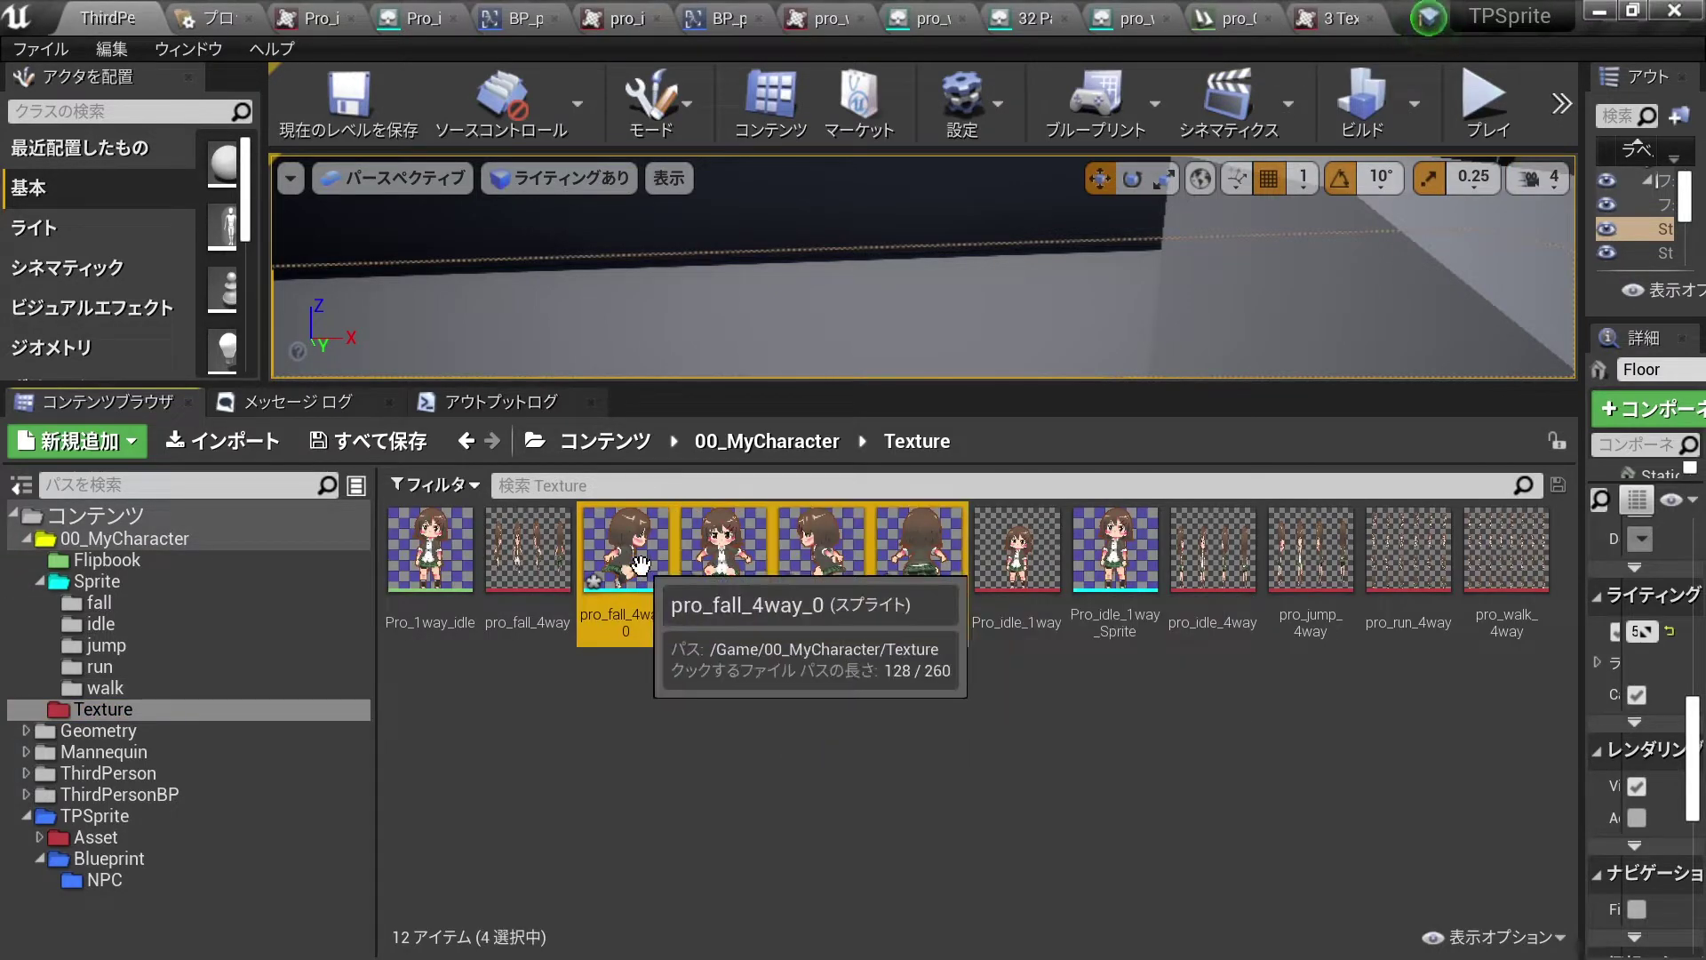
pyautogui.moveTo(640, 564); pyautogui.dragTo(173, 605)
pyautogui.click(222, 646)
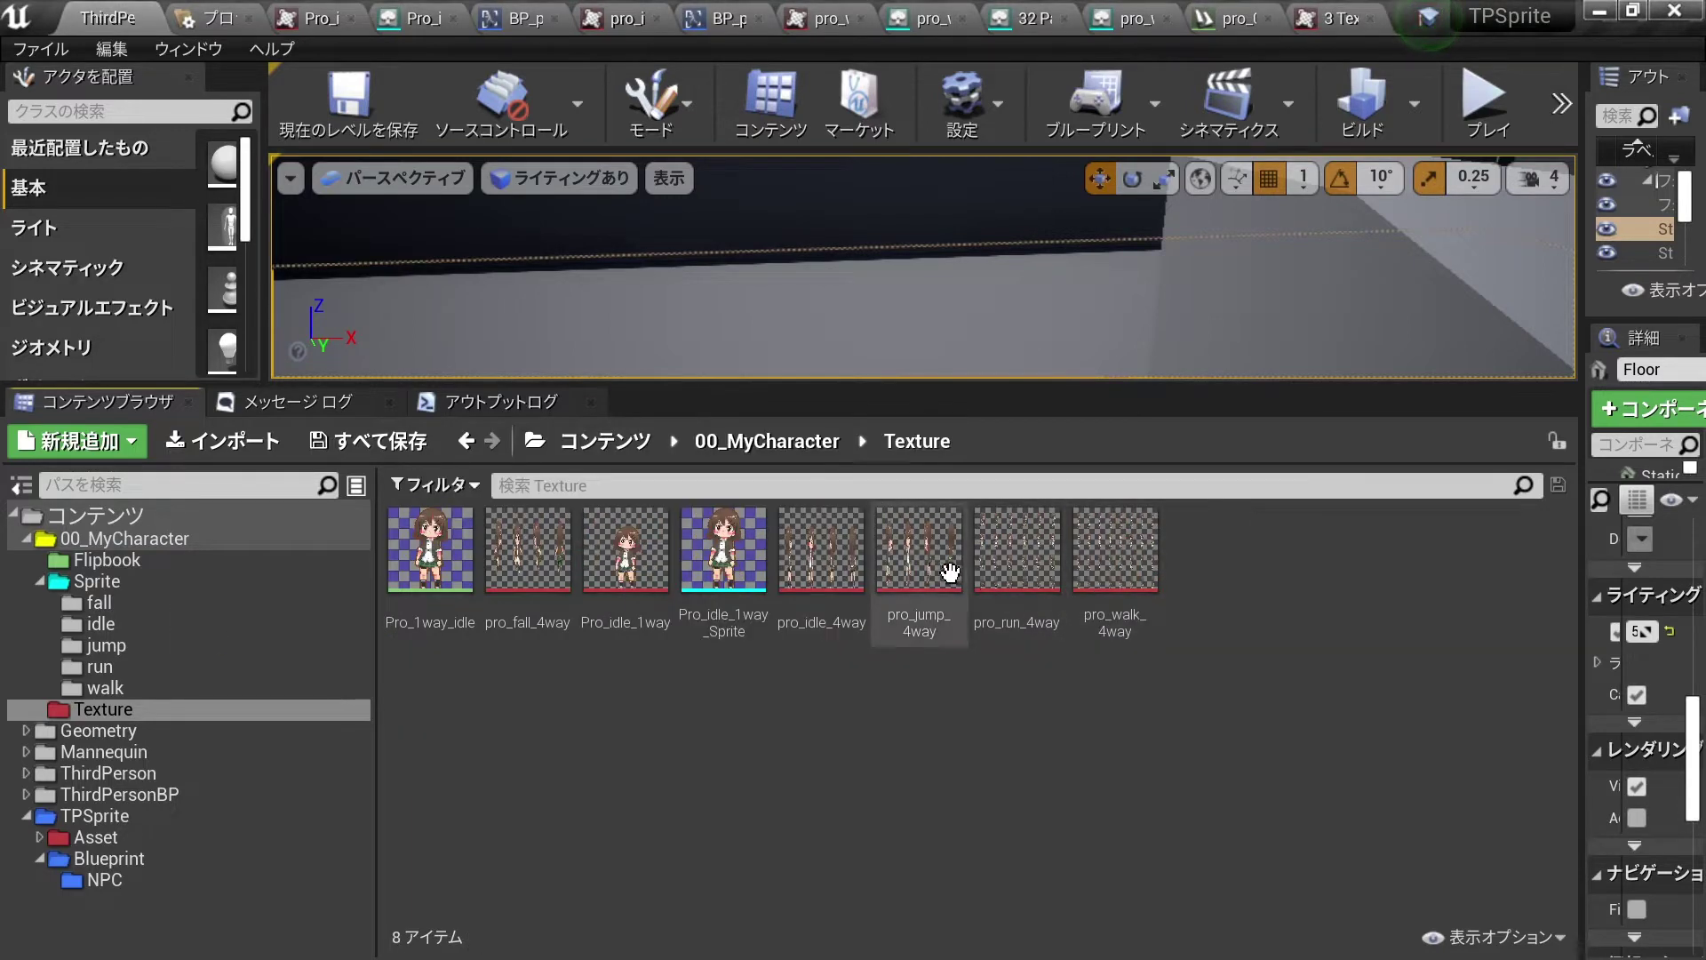
pyautogui.click(935, 571)
# Start sprite extraction from pro_jump_4way in Grid mode with the Sprite_ prefix removed.
pyautogui.rightClick(931, 569)
pyautogui.moveTo(1111, 183)
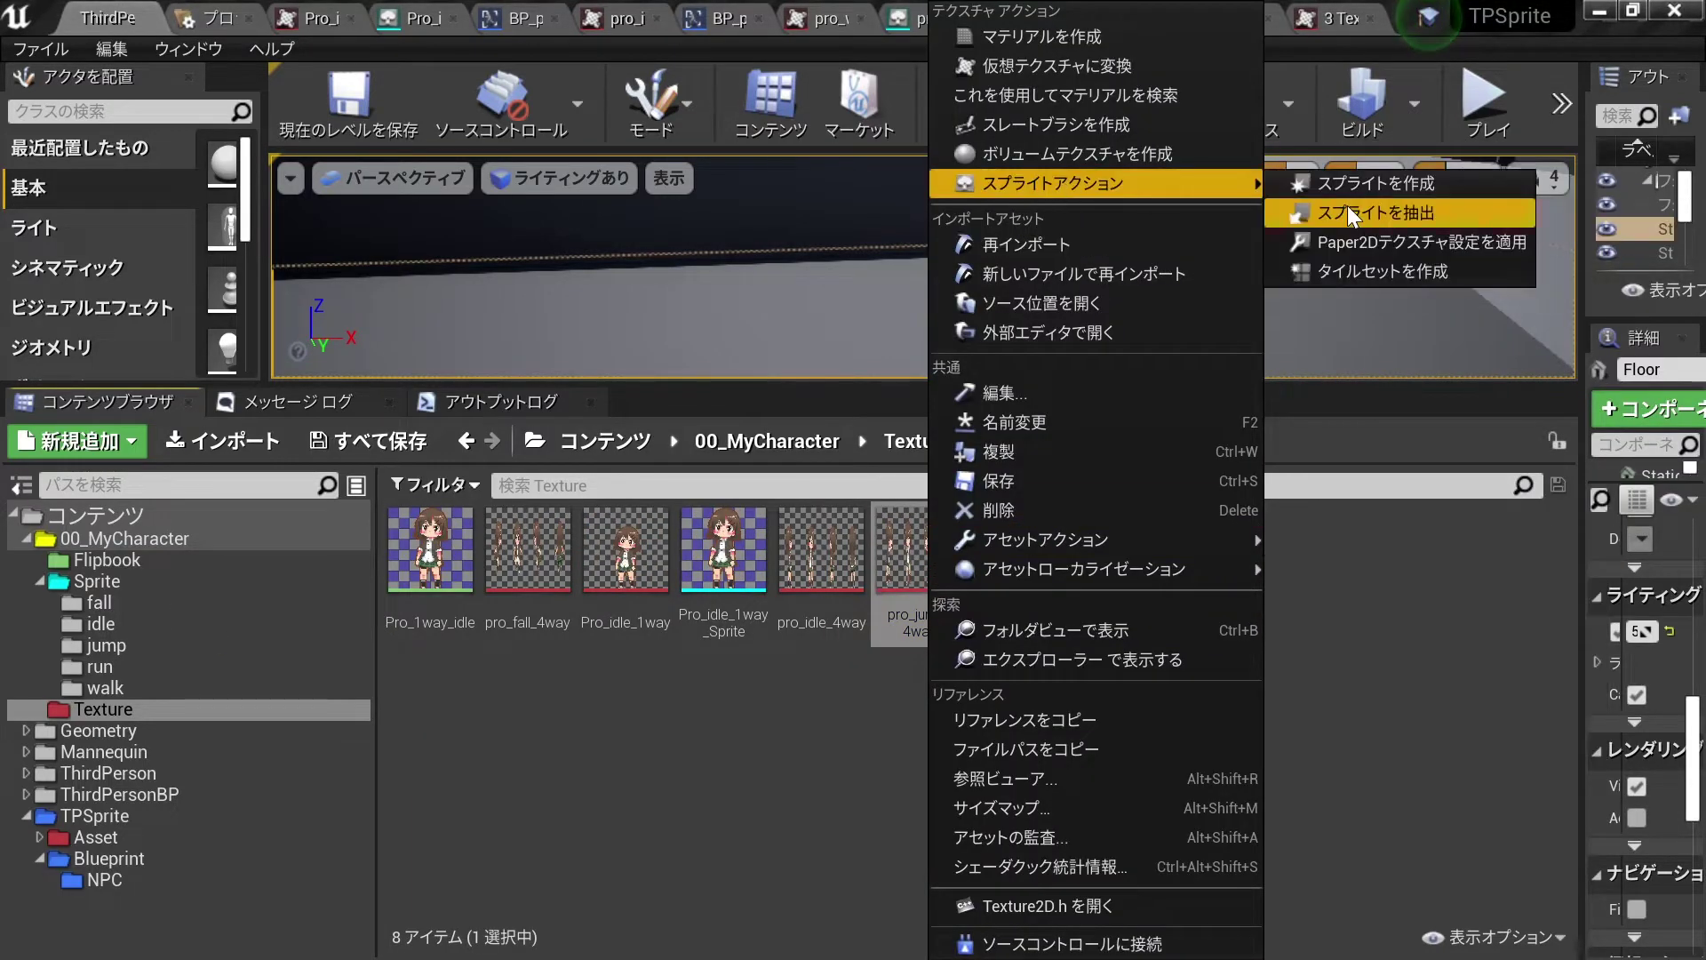
pyautogui.click(1351, 216)
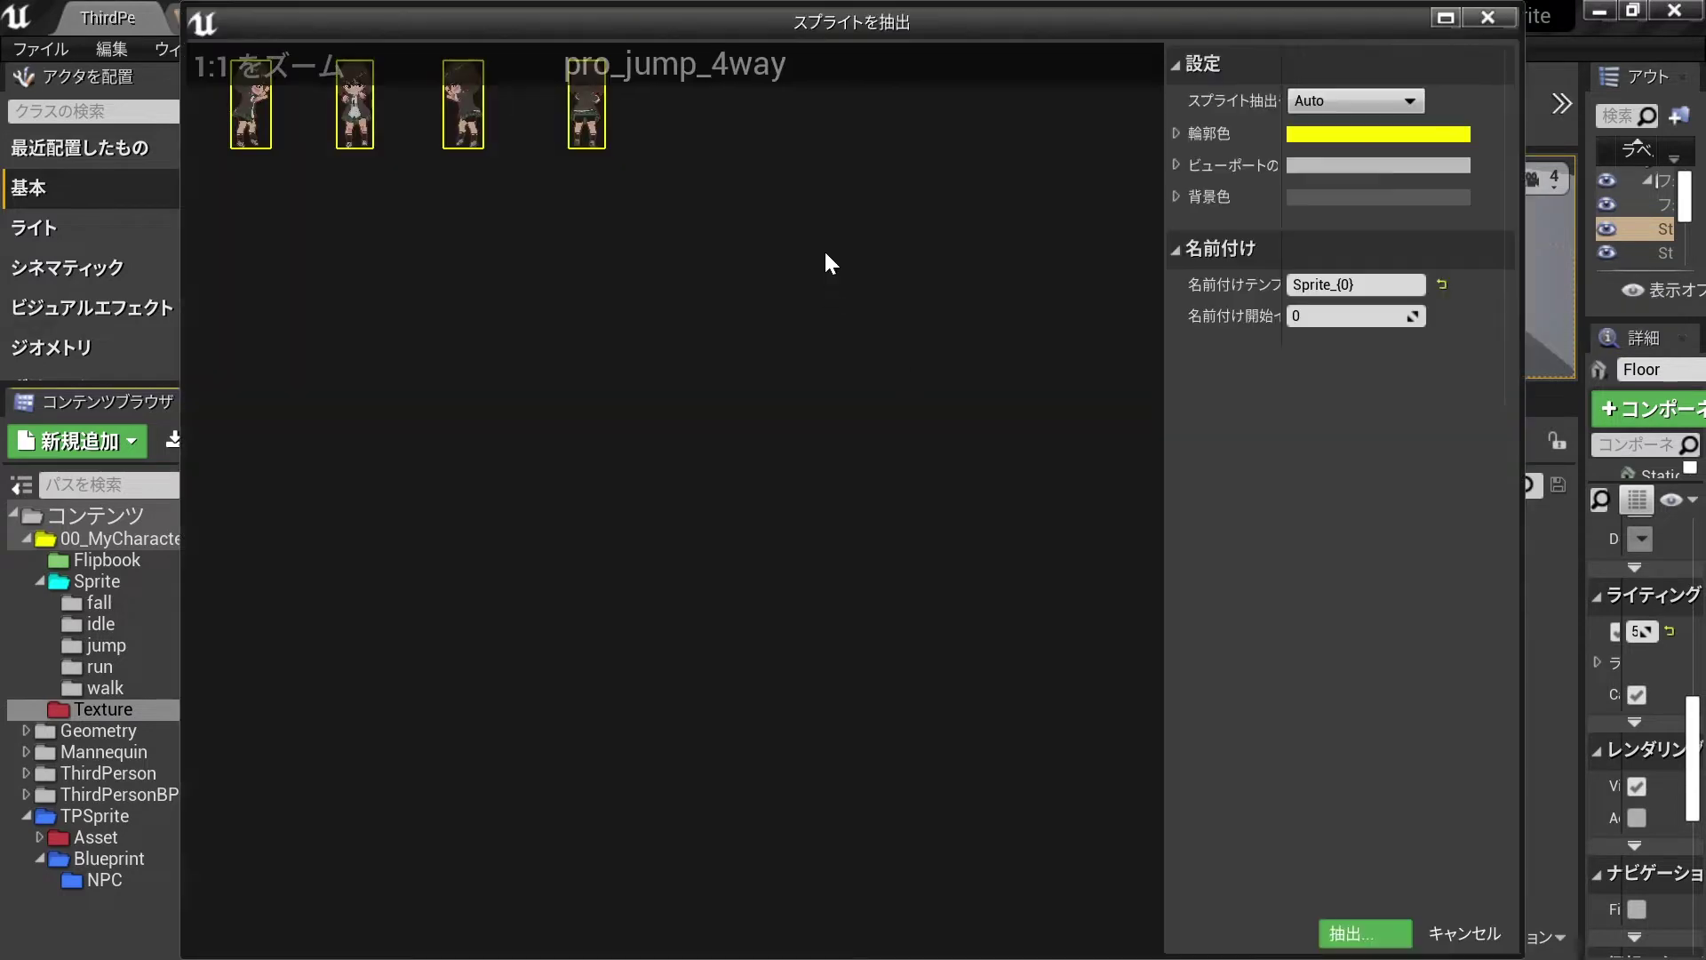
pyautogui.click(1193, 100)
pyautogui.click(1189, 135)
pyautogui.doubleClick(1155, 285)
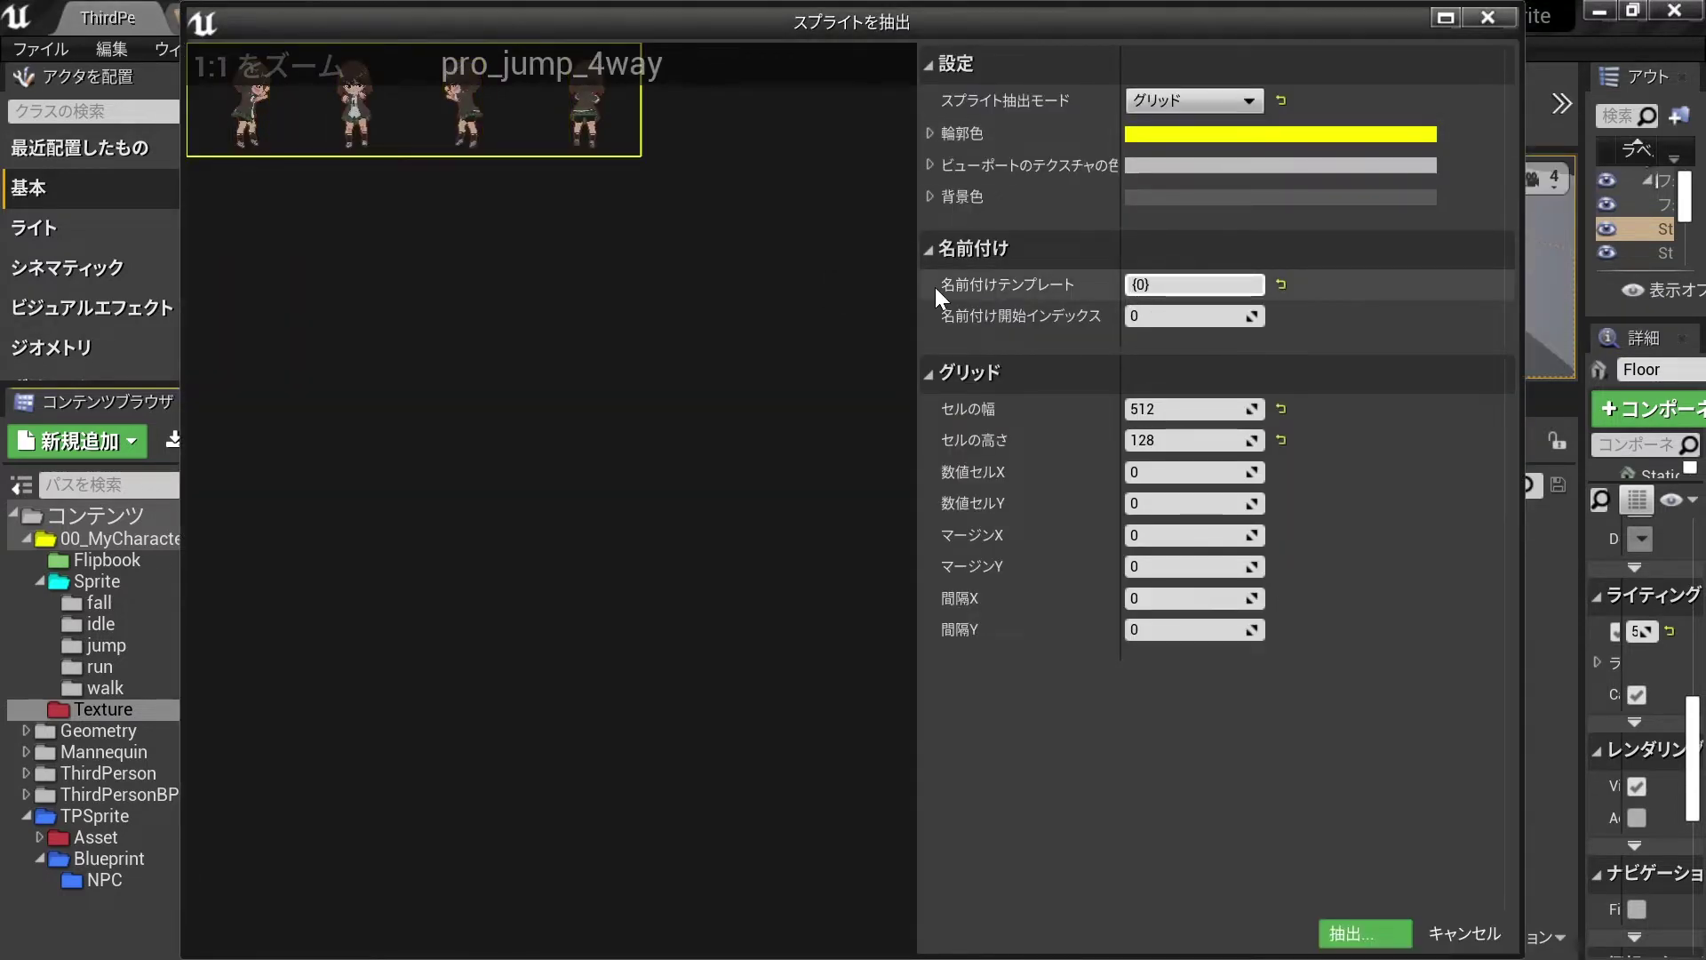
pyautogui.press('BackSpace')
# Extract the four jump sprites at 128 cell width and move them into the jump folder.
pyautogui.click(1184, 404)
pyautogui.write('128')
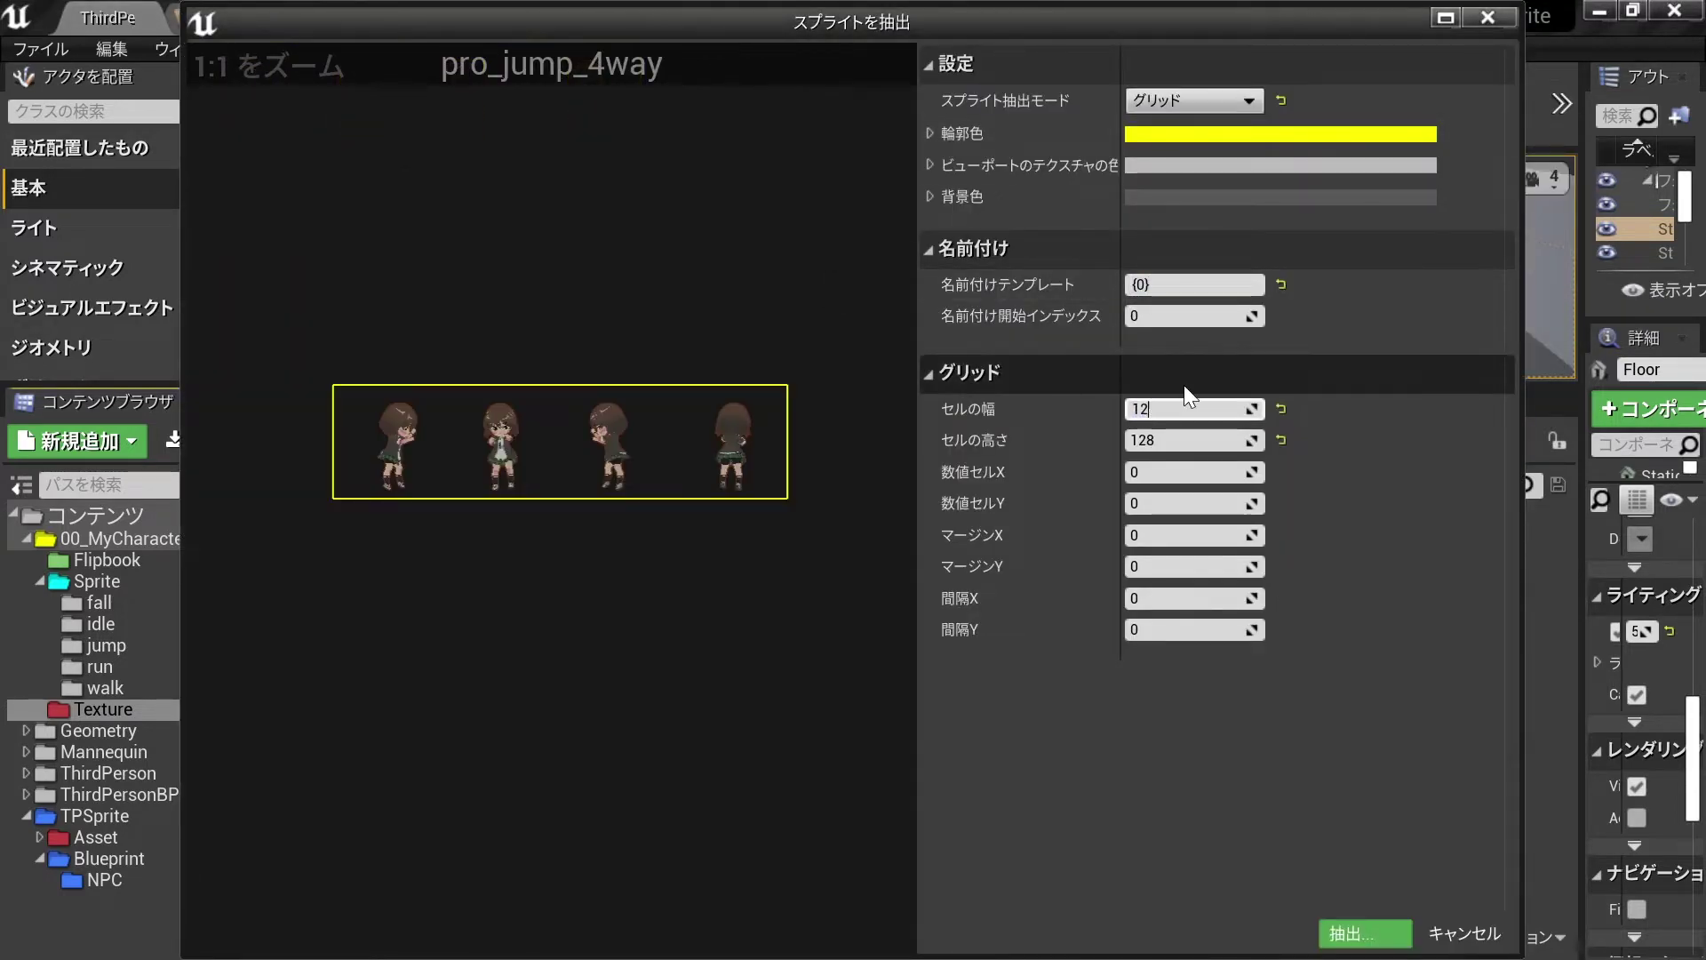
pyautogui.press('Return')
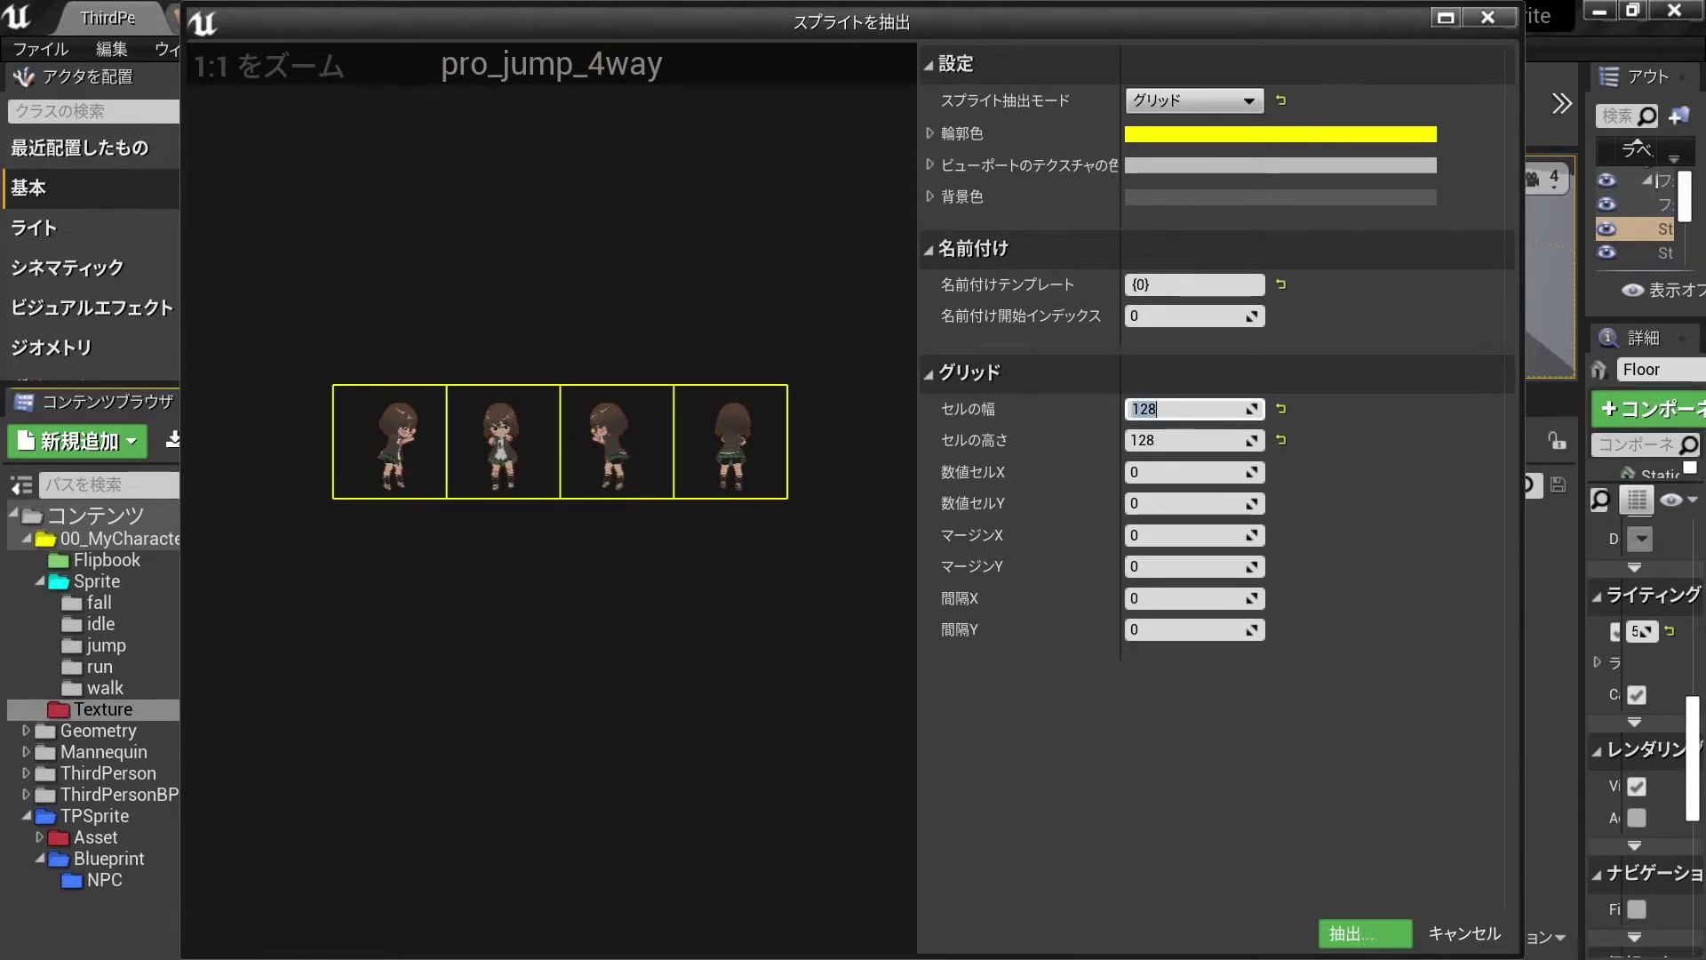
pyautogui.click(1389, 940)
pyautogui.moveTo(1013, 544); pyautogui.dragTo(127, 645)
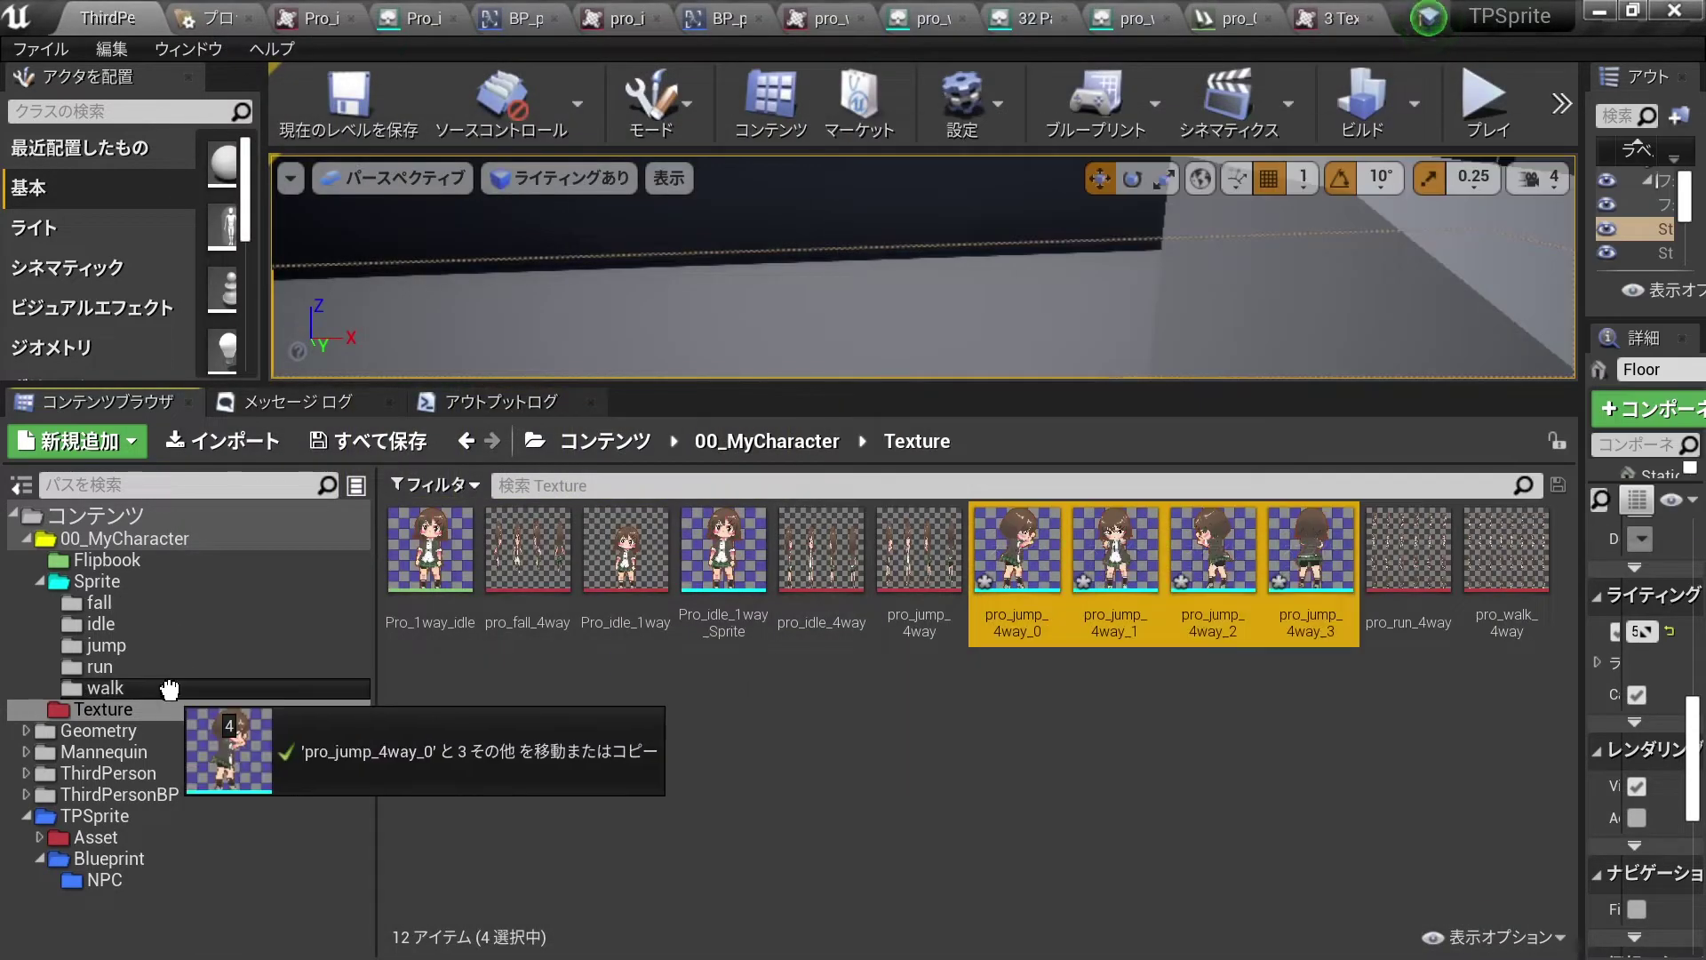
pyautogui.click(215, 676)
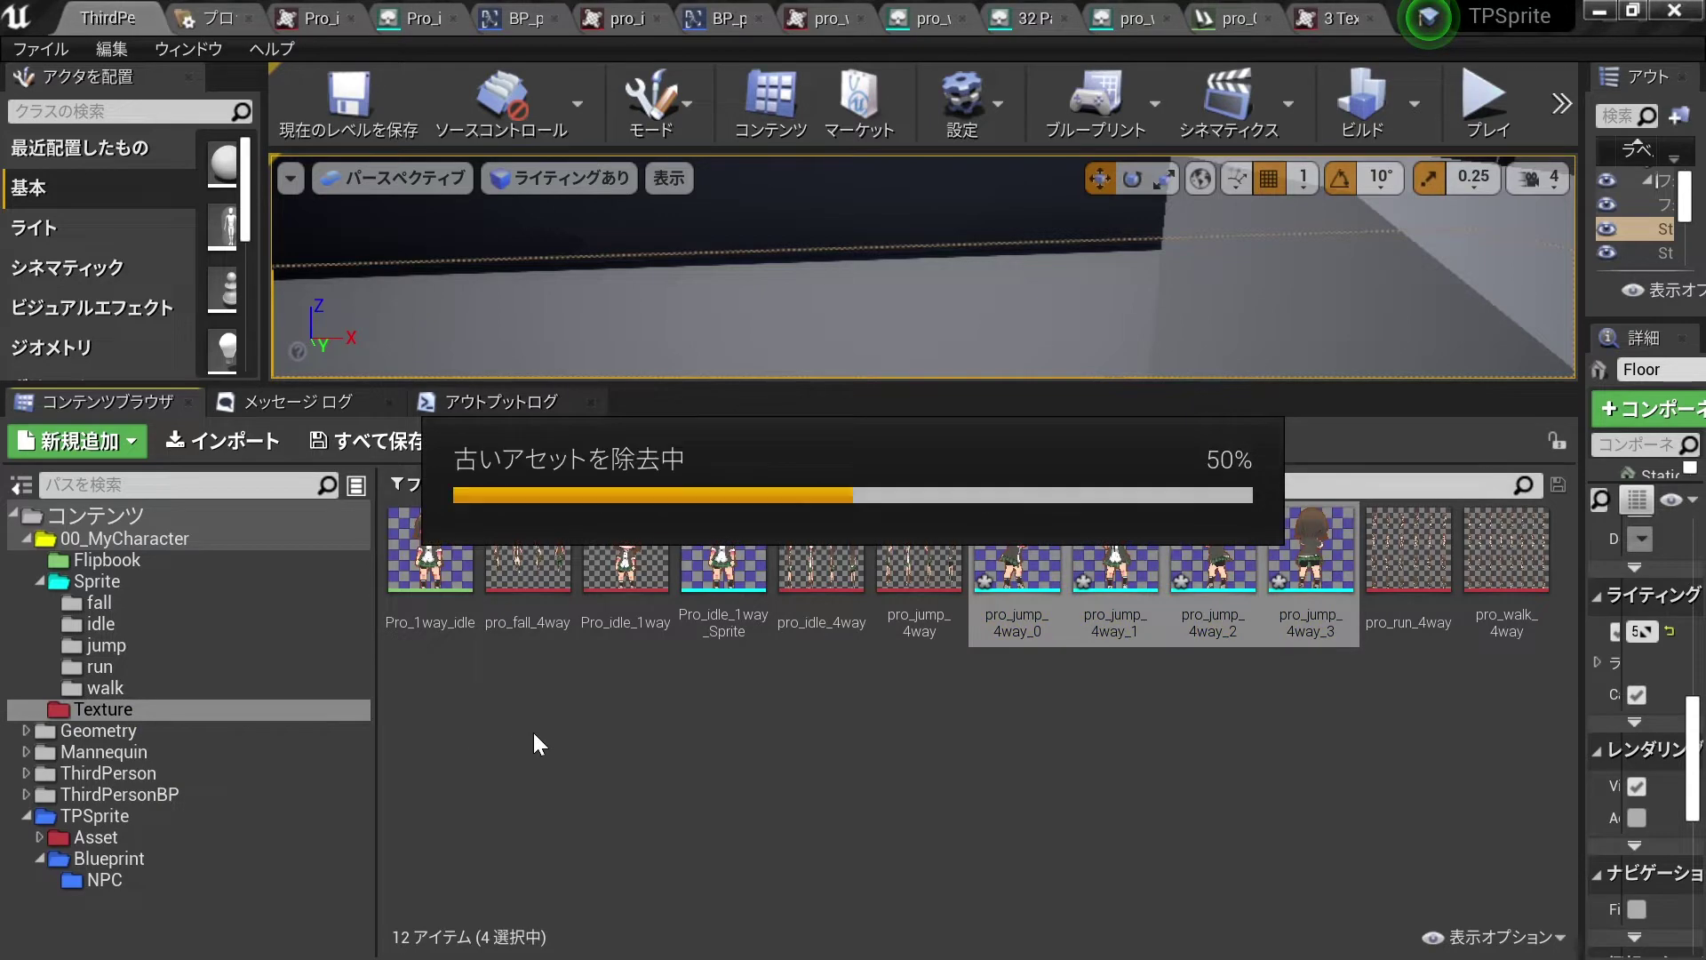
# Start sprite extraction from pro_run_4way in Grid mode with the Sprite_ prefix removed.
pyautogui.rightClick(1031, 555)
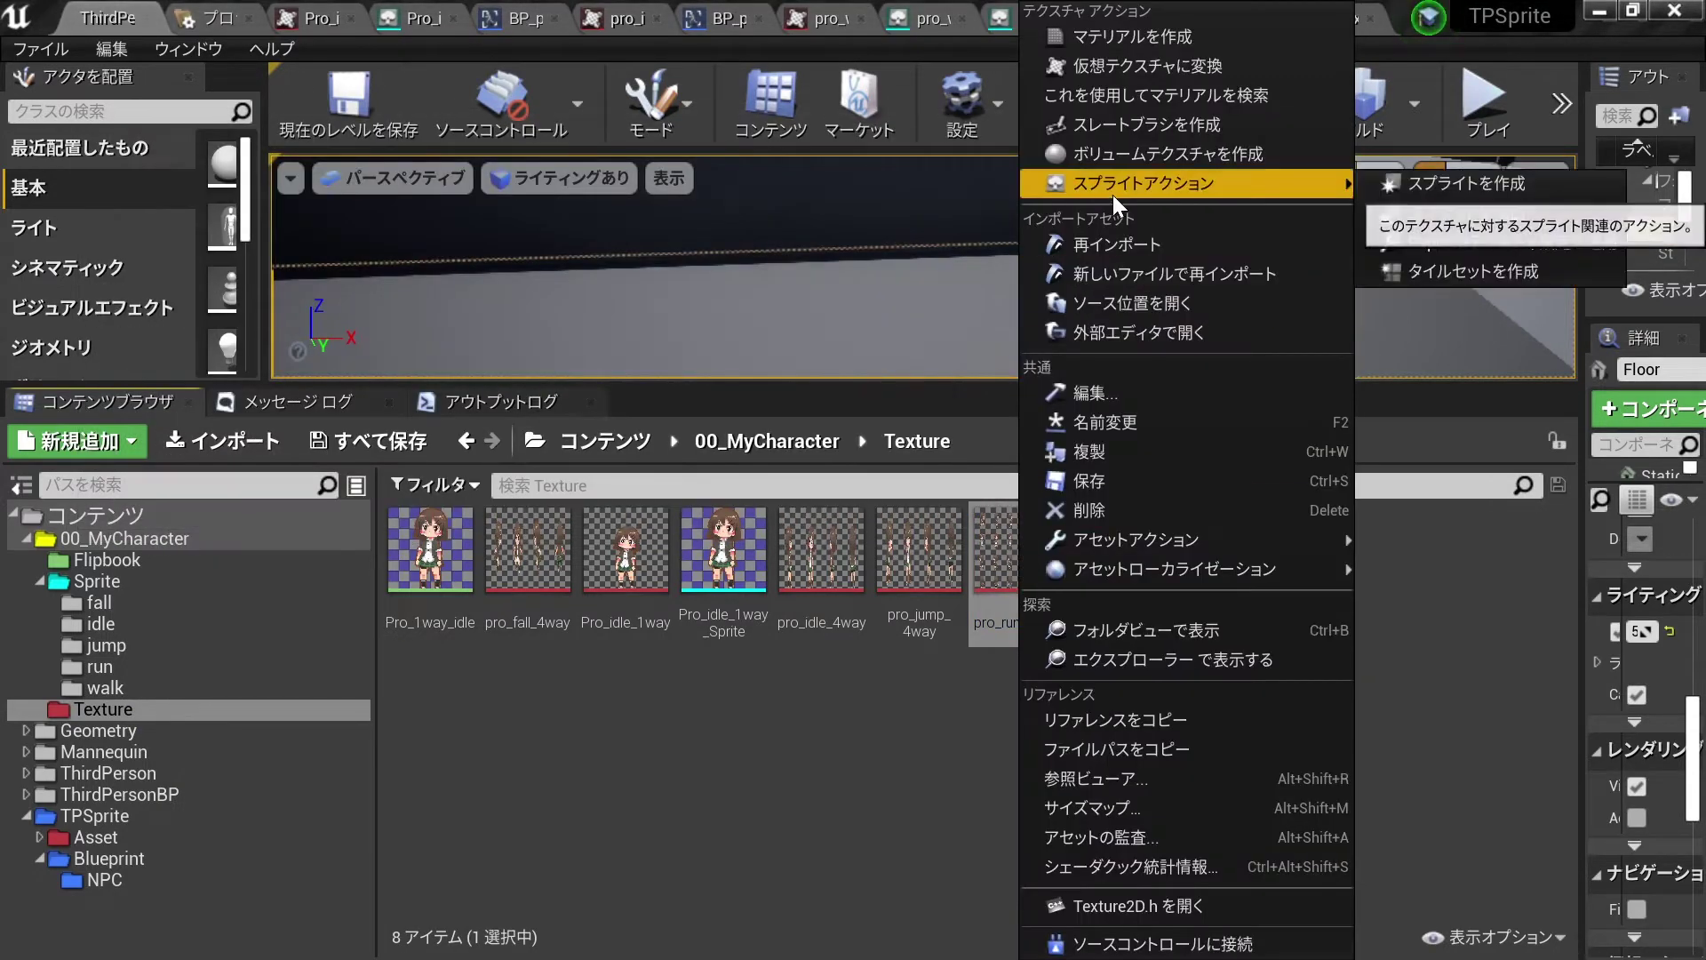
pyautogui.moveTo(1141, 186)
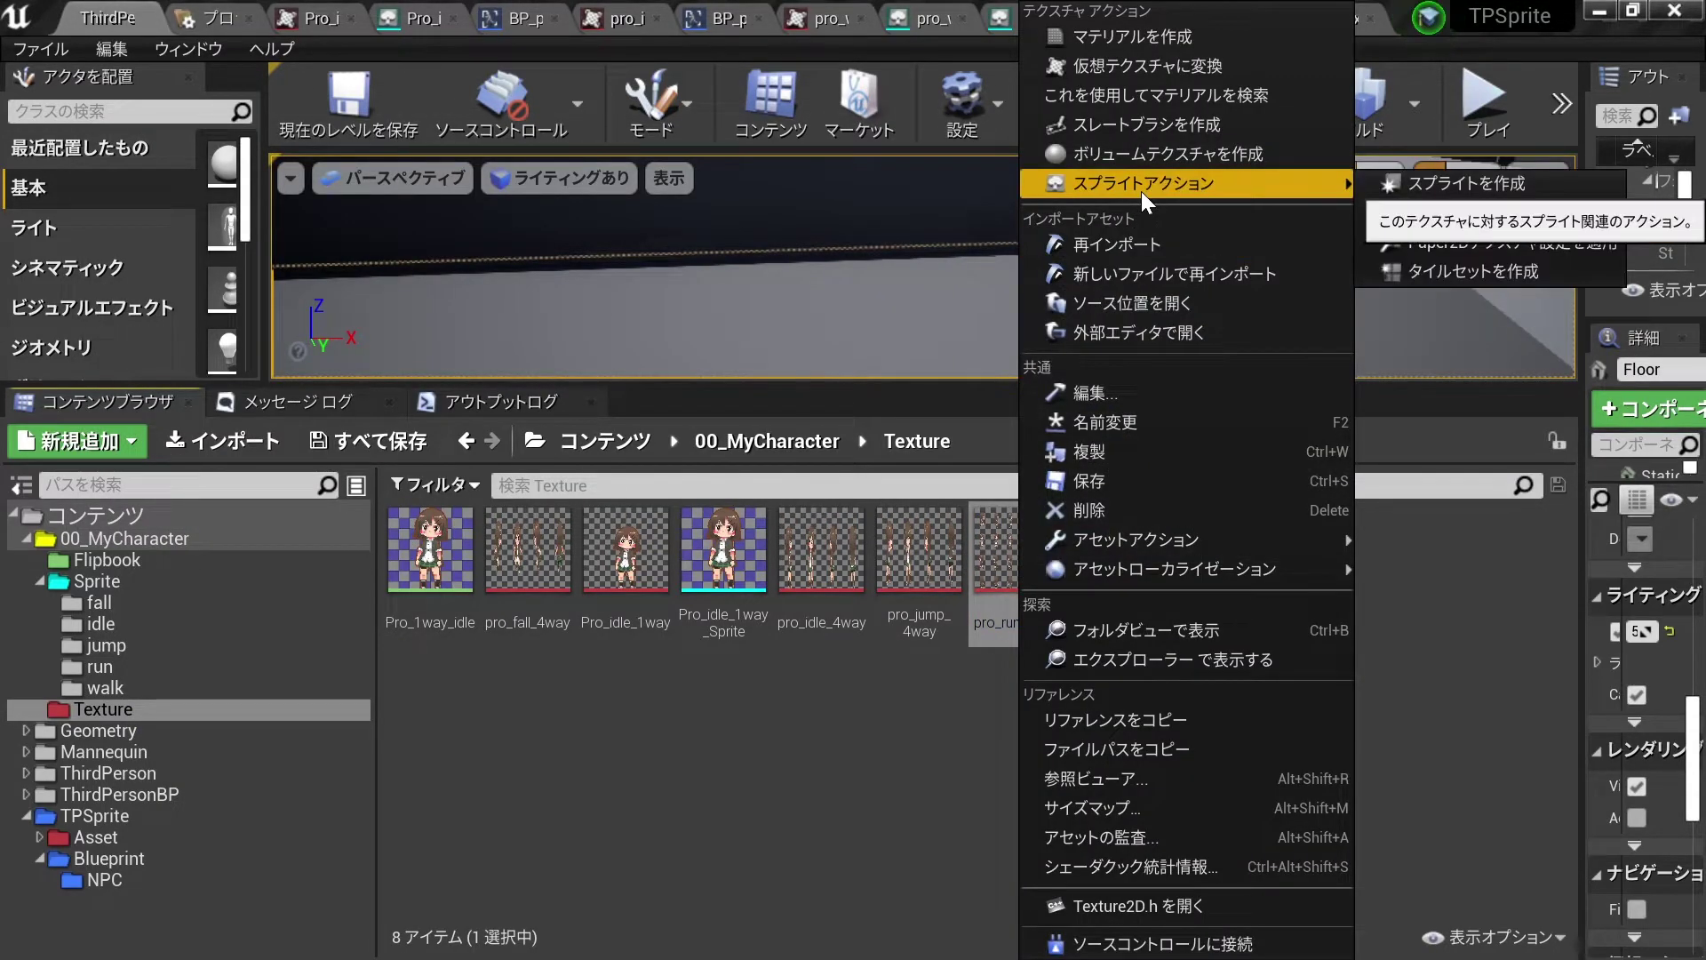
pyautogui.click(1431, 204)
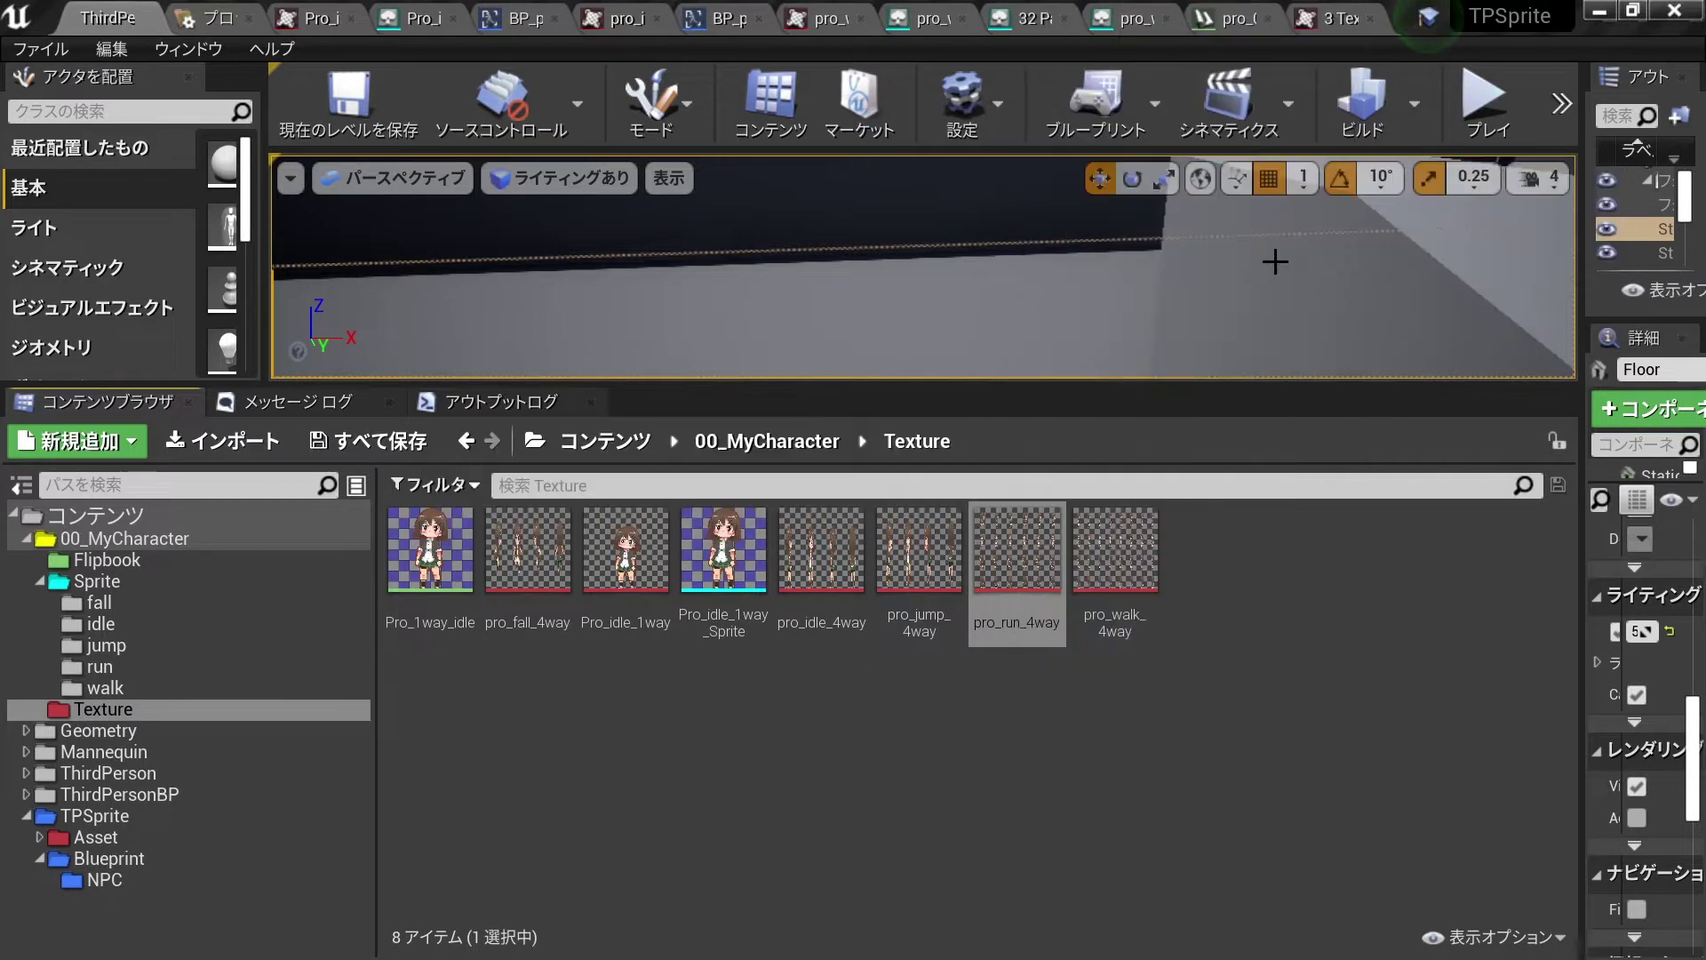
pyautogui.click(1166, 97)
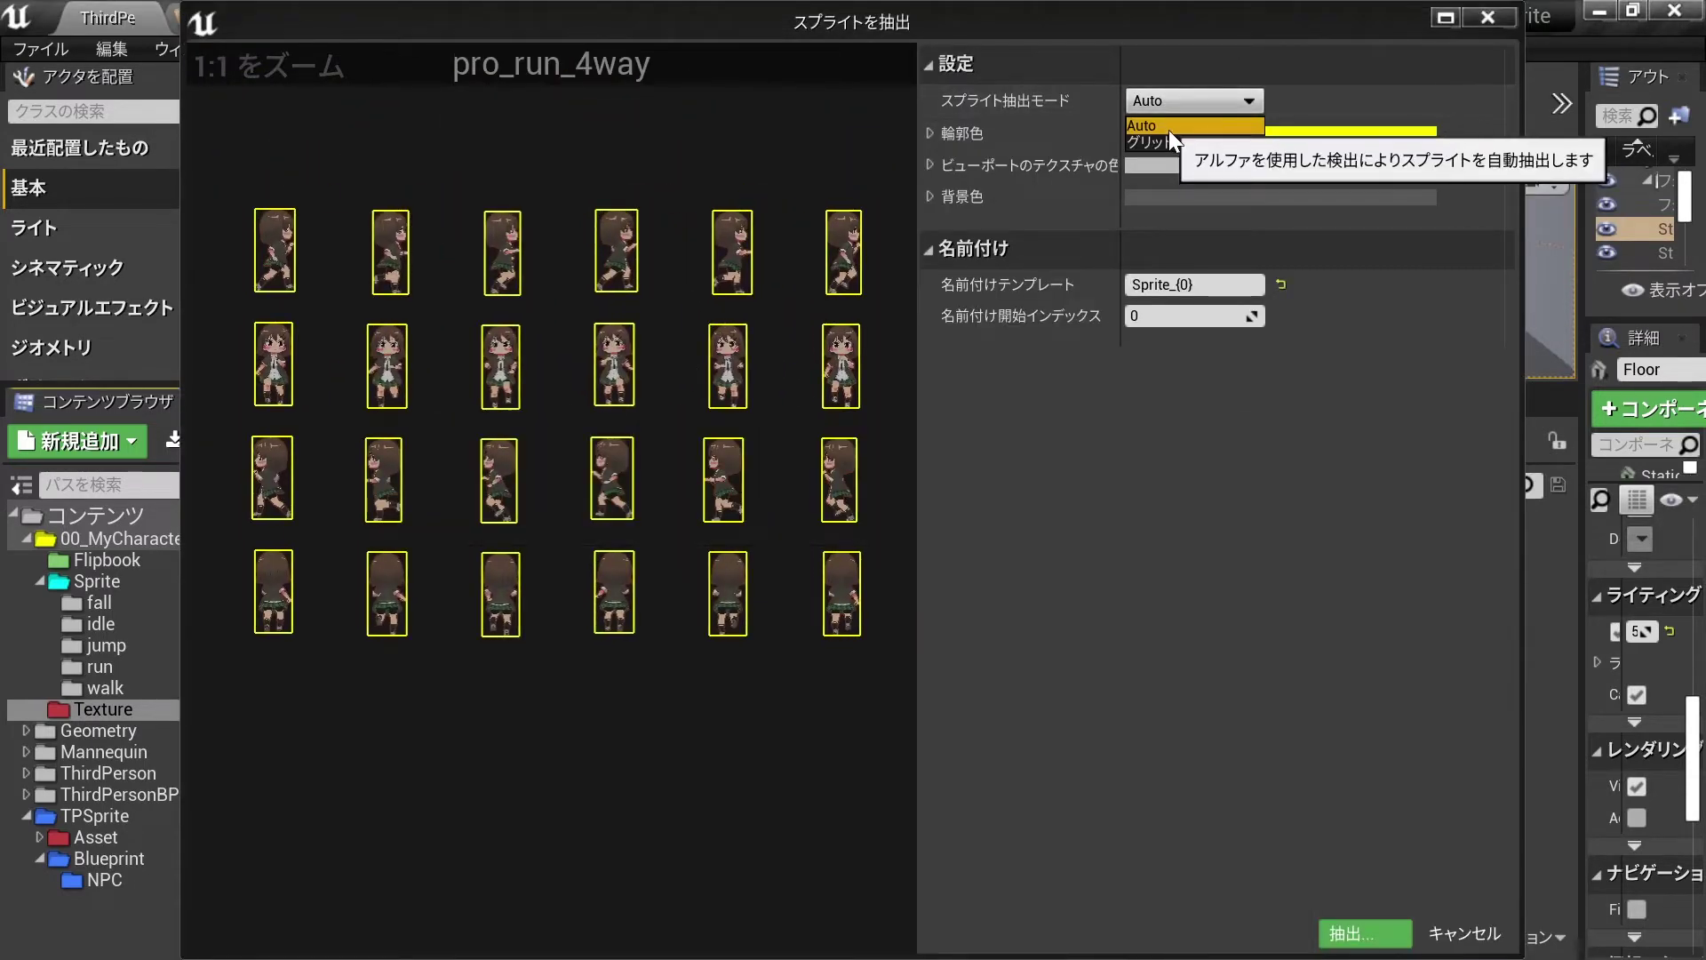
pyautogui.click(1170, 137)
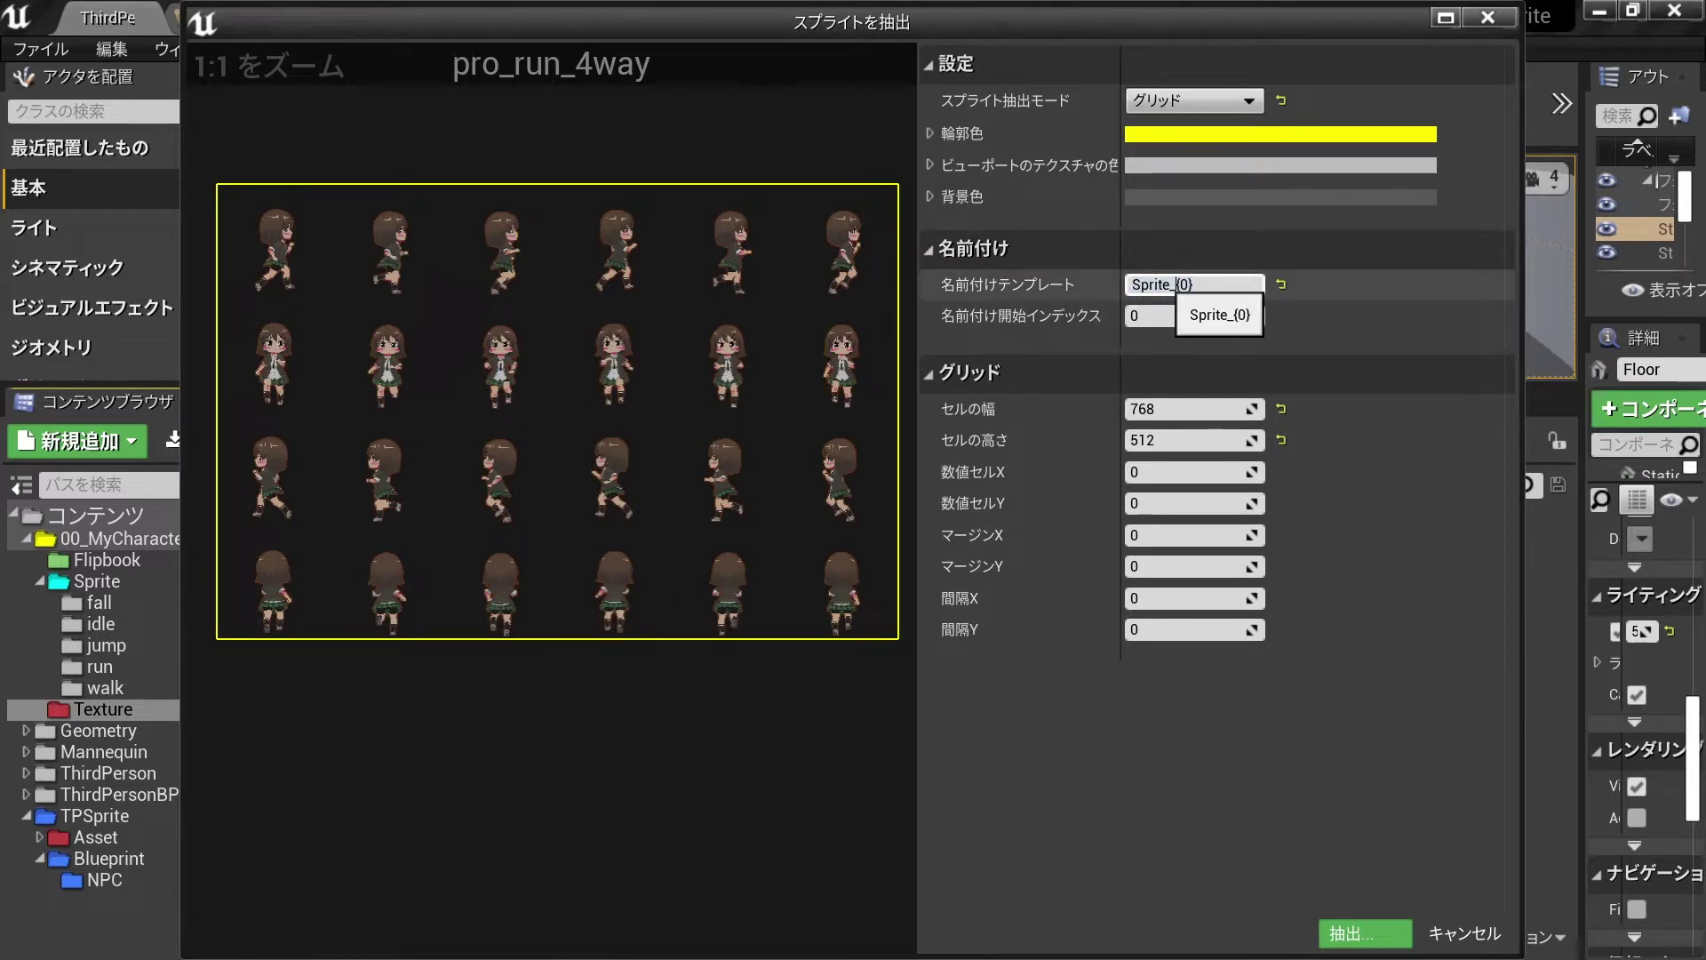
pyautogui.press('BackSpace')
pyautogui.press('BackSpace')
pyautogui.press('BackSpace')
# Extract 24 run sprites on a 128×128 grid and move them into the run folder.
pyautogui.click(1191, 409)
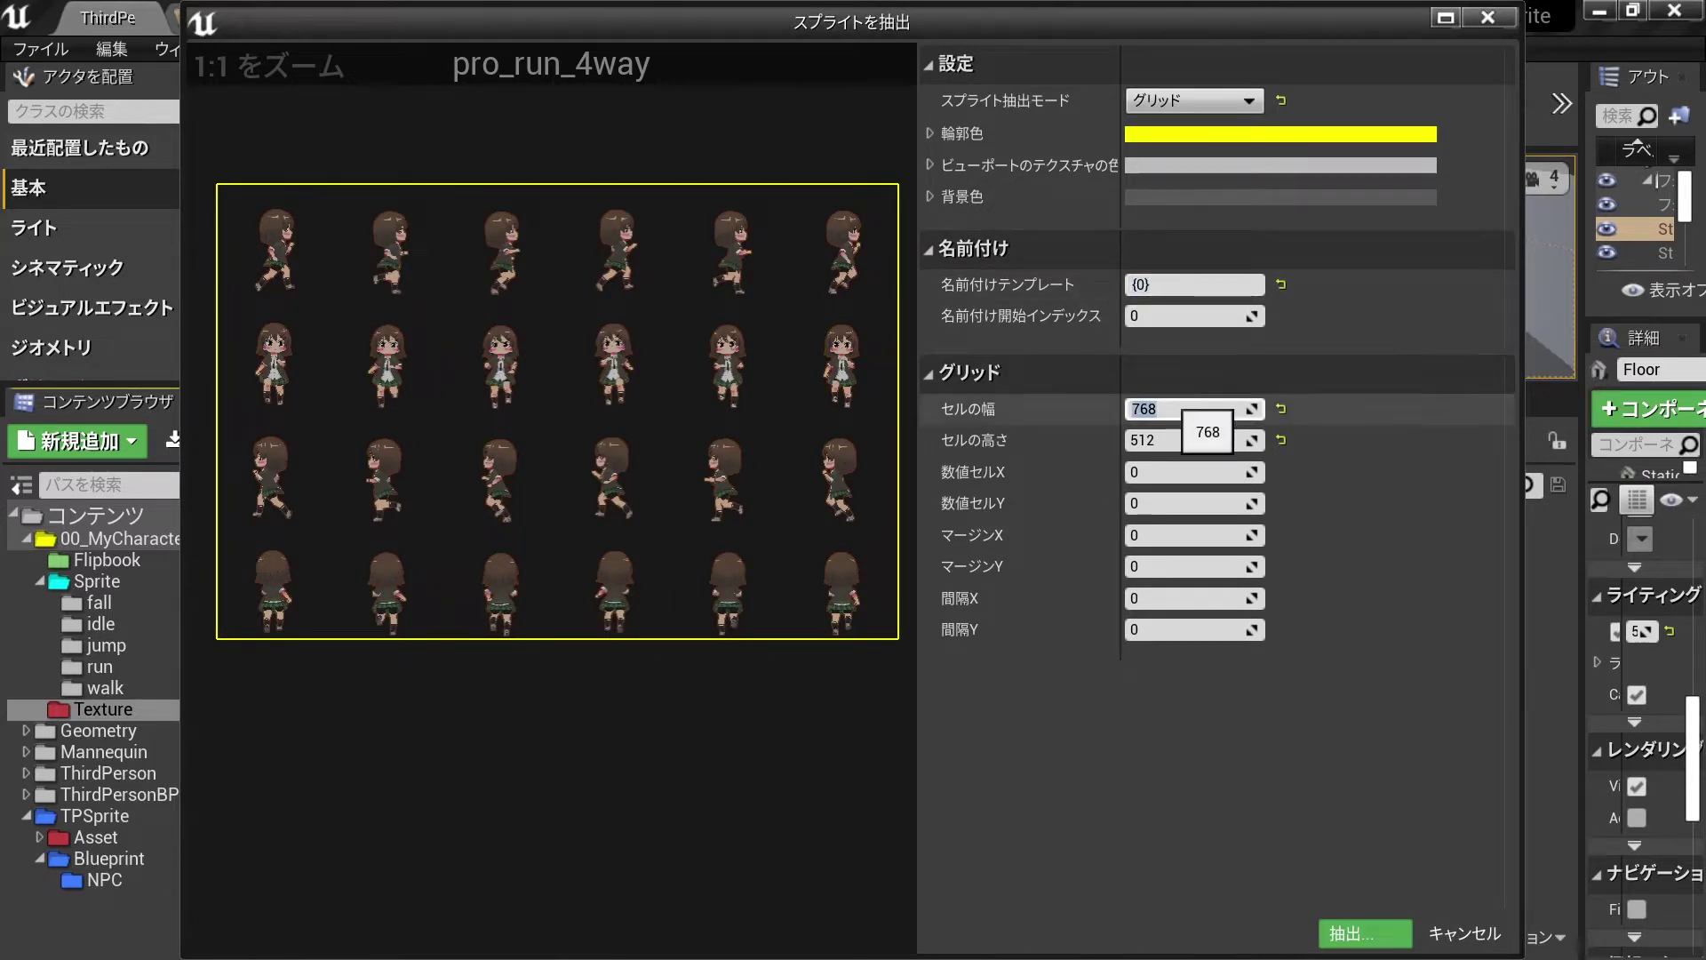
pyautogui.write('128')
pyautogui.press('Tab')
pyautogui.write('128')
pyautogui.press('Return')
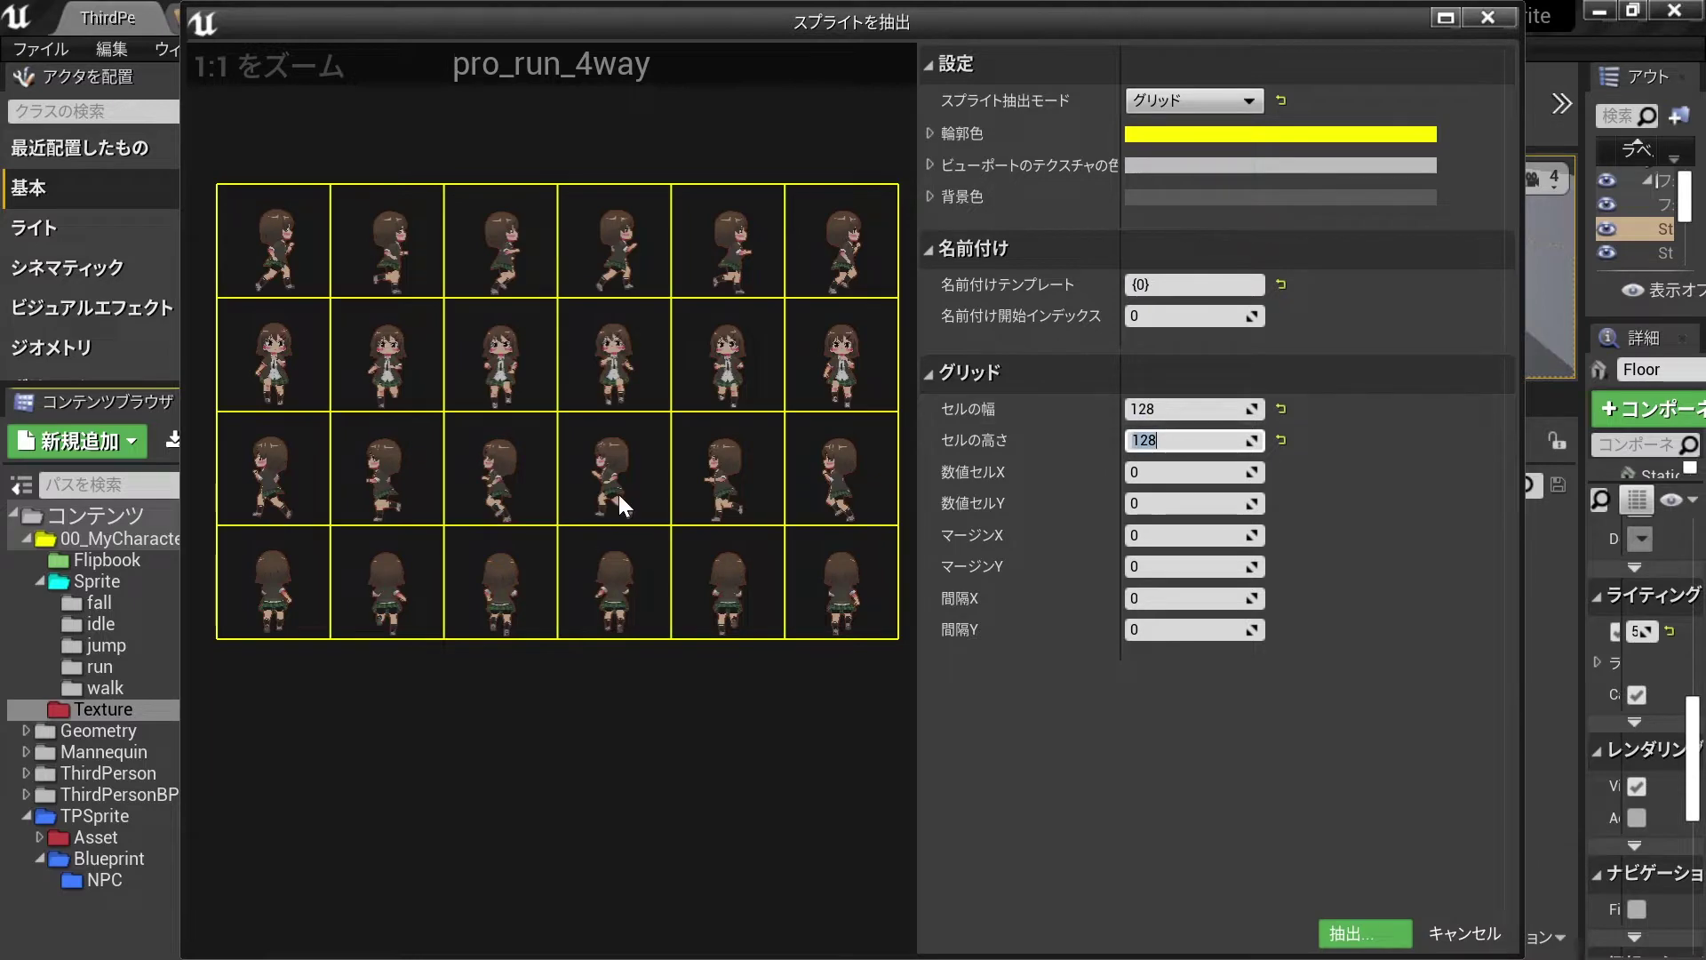
pyautogui.click(1396, 939)
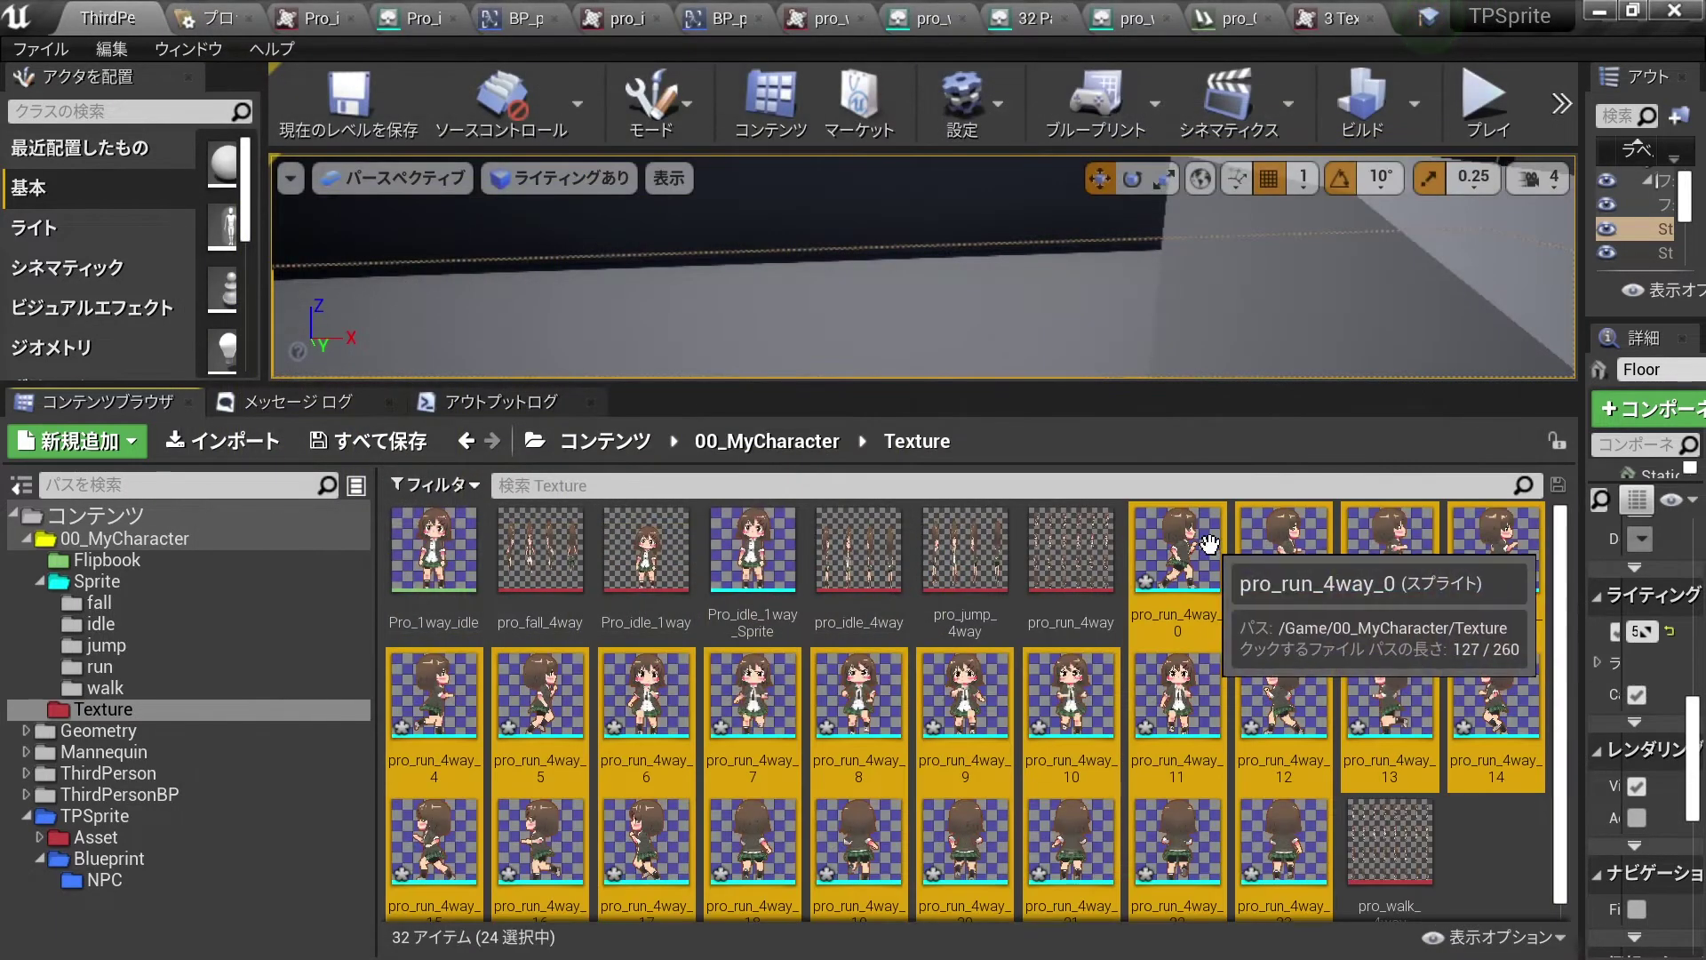
pyautogui.moveTo(1210, 544); pyautogui.dragTo(93, 674)
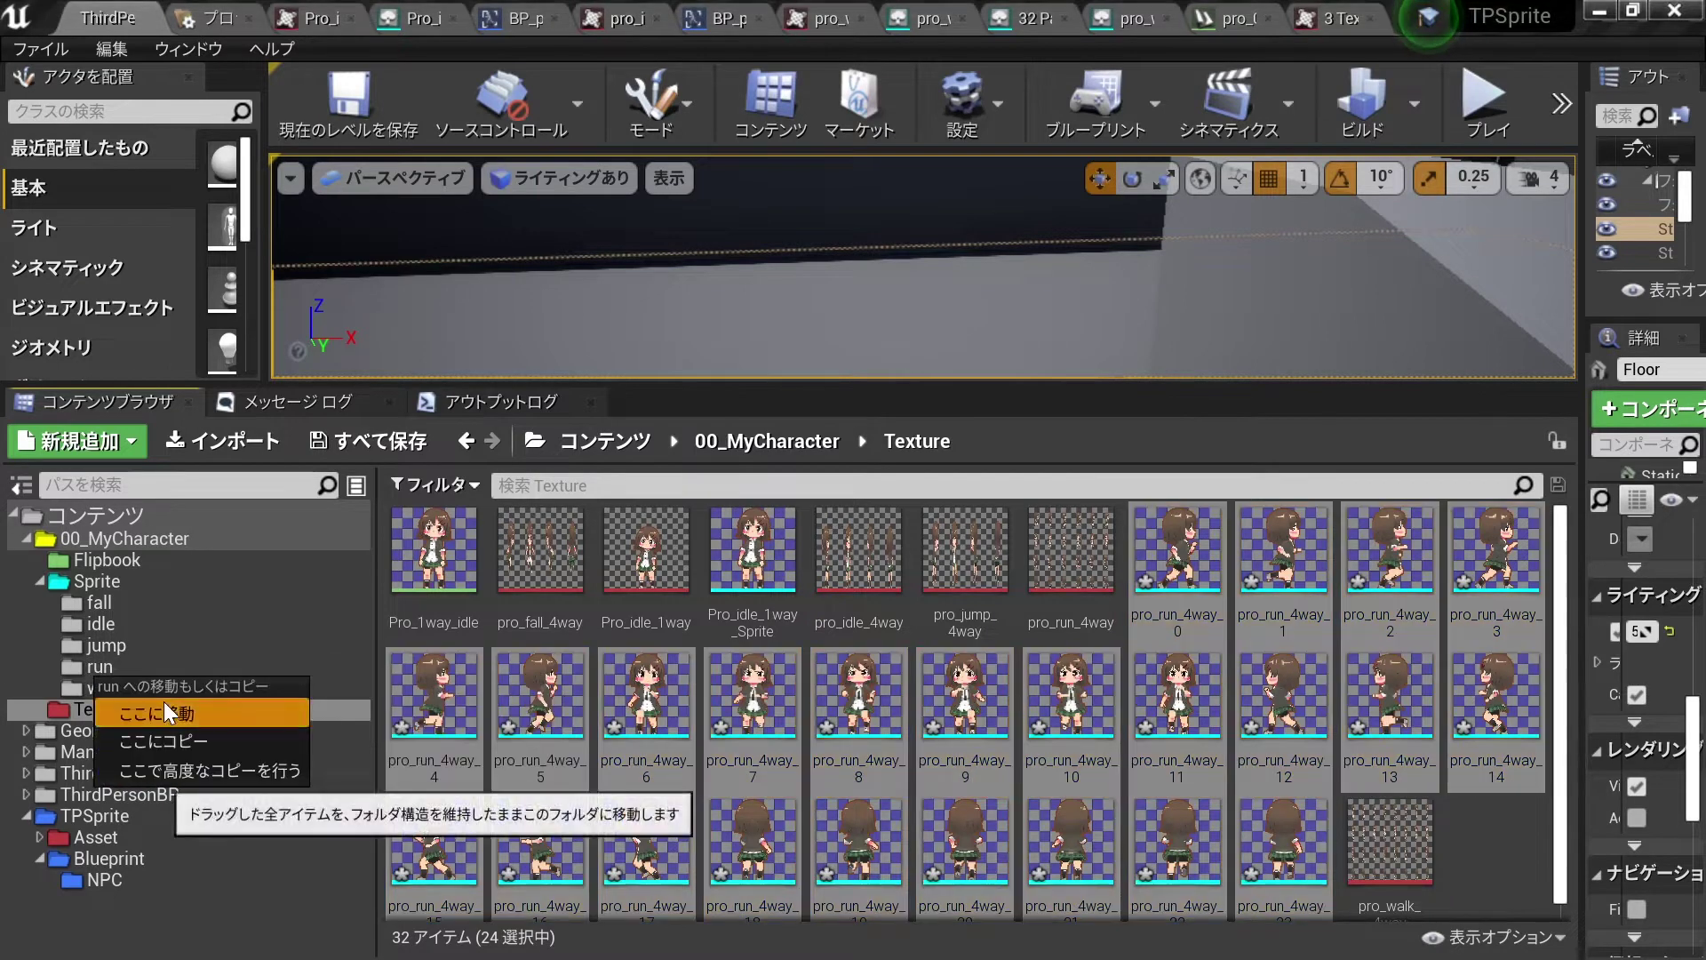
pyautogui.click(164, 706)
pyautogui.click(99, 603)
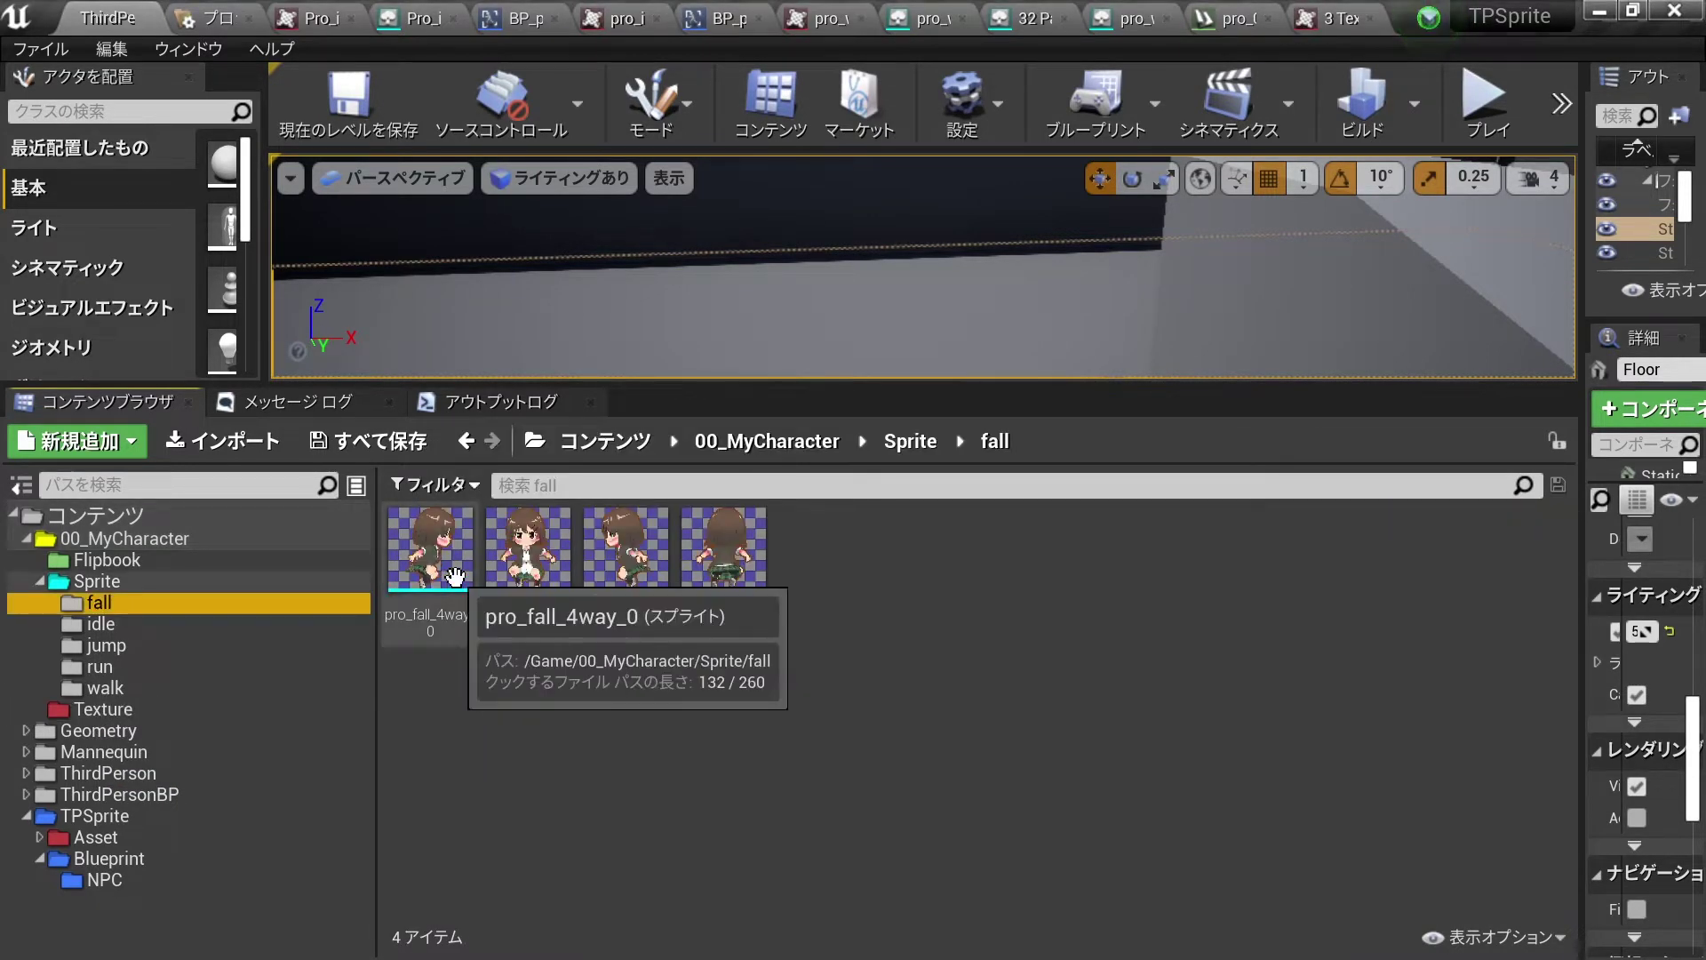
# Create a flipbook from each of the four fall sprites.
pyautogui.click(524, 640)
pyautogui.click(463, 579)
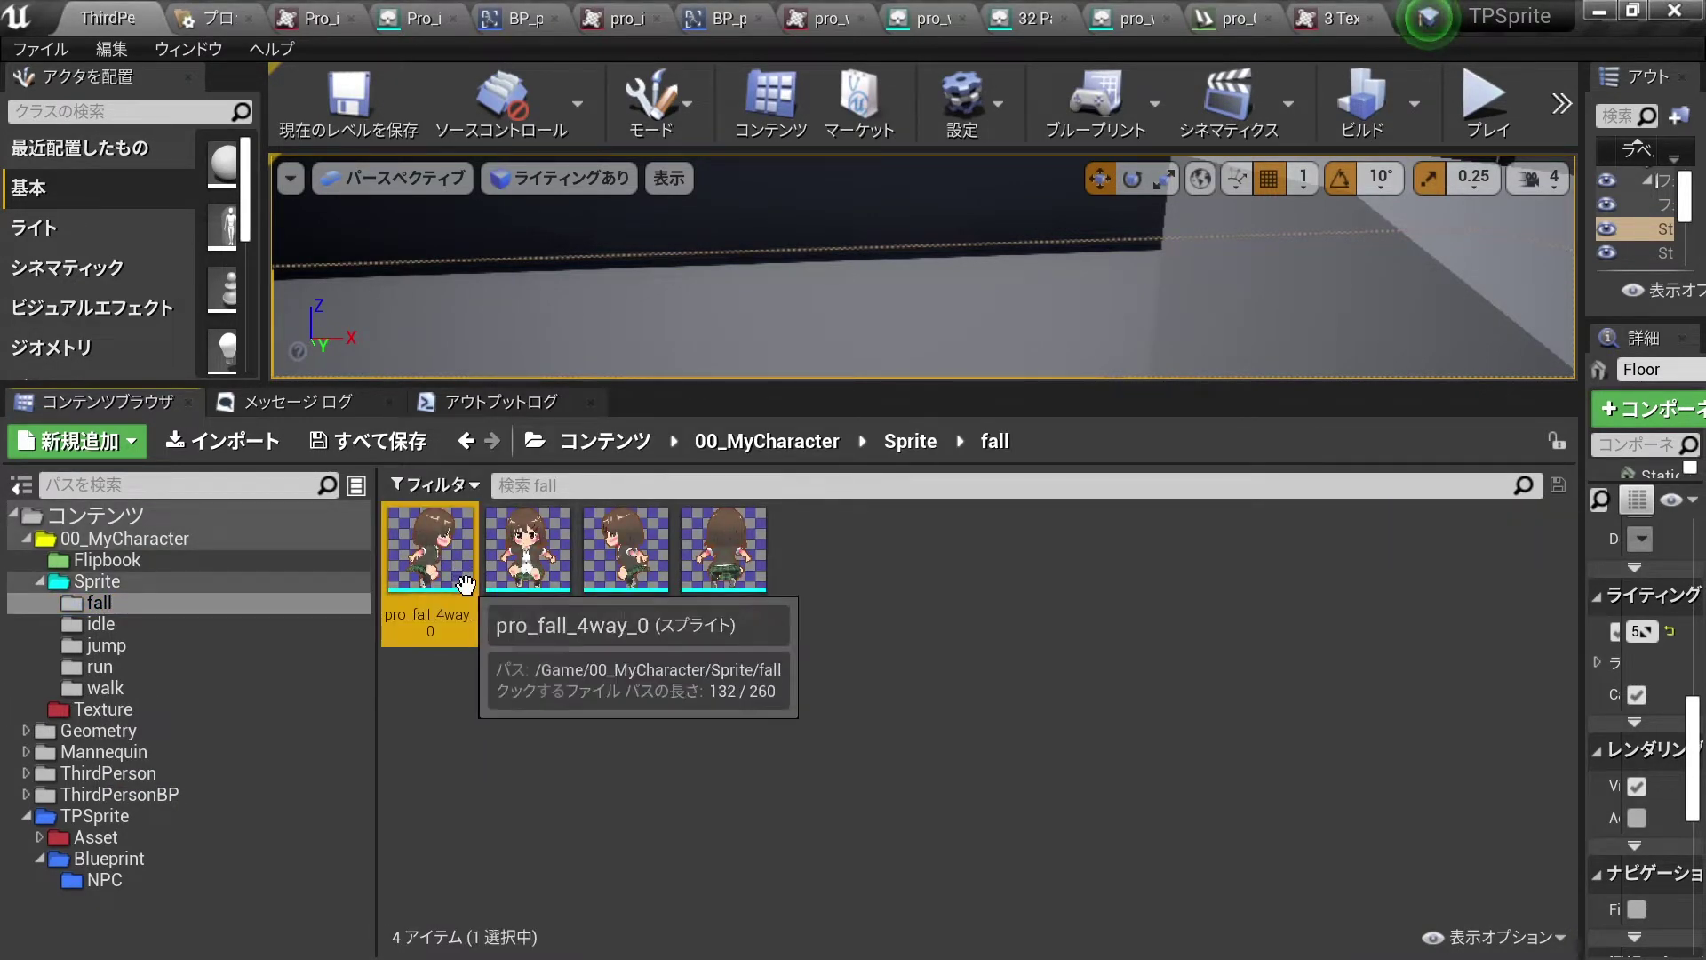
pyautogui.rightClick(423, 580)
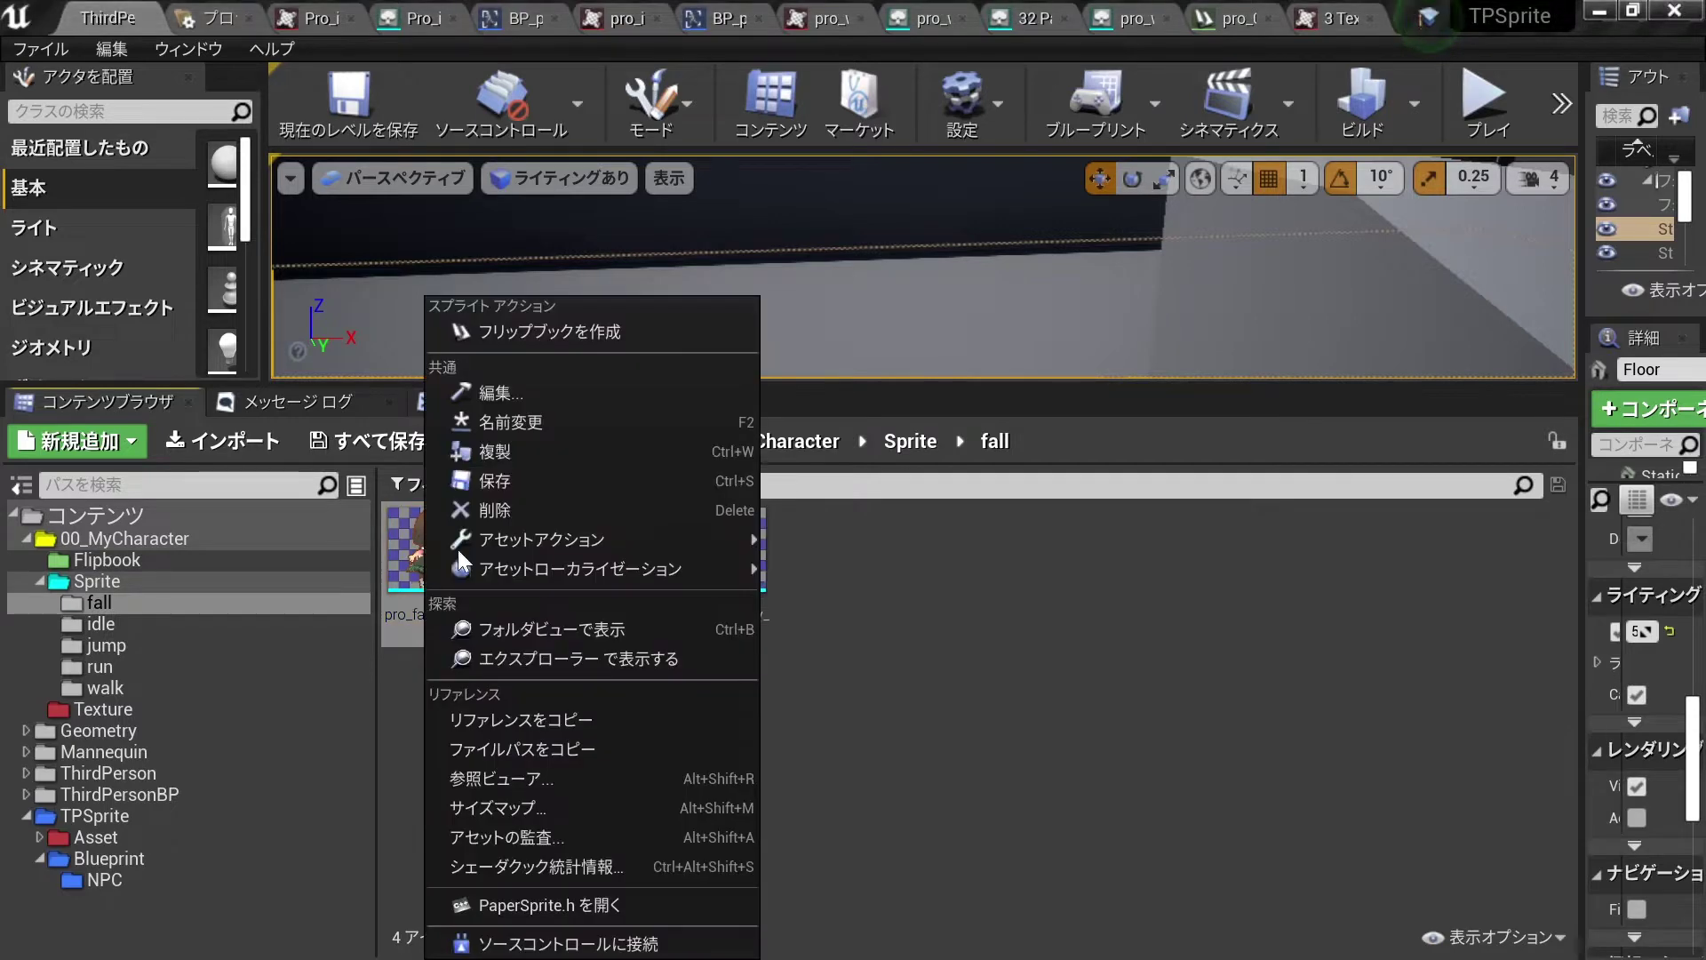
pyautogui.click(509, 332)
pyautogui.rightClick(645, 544)
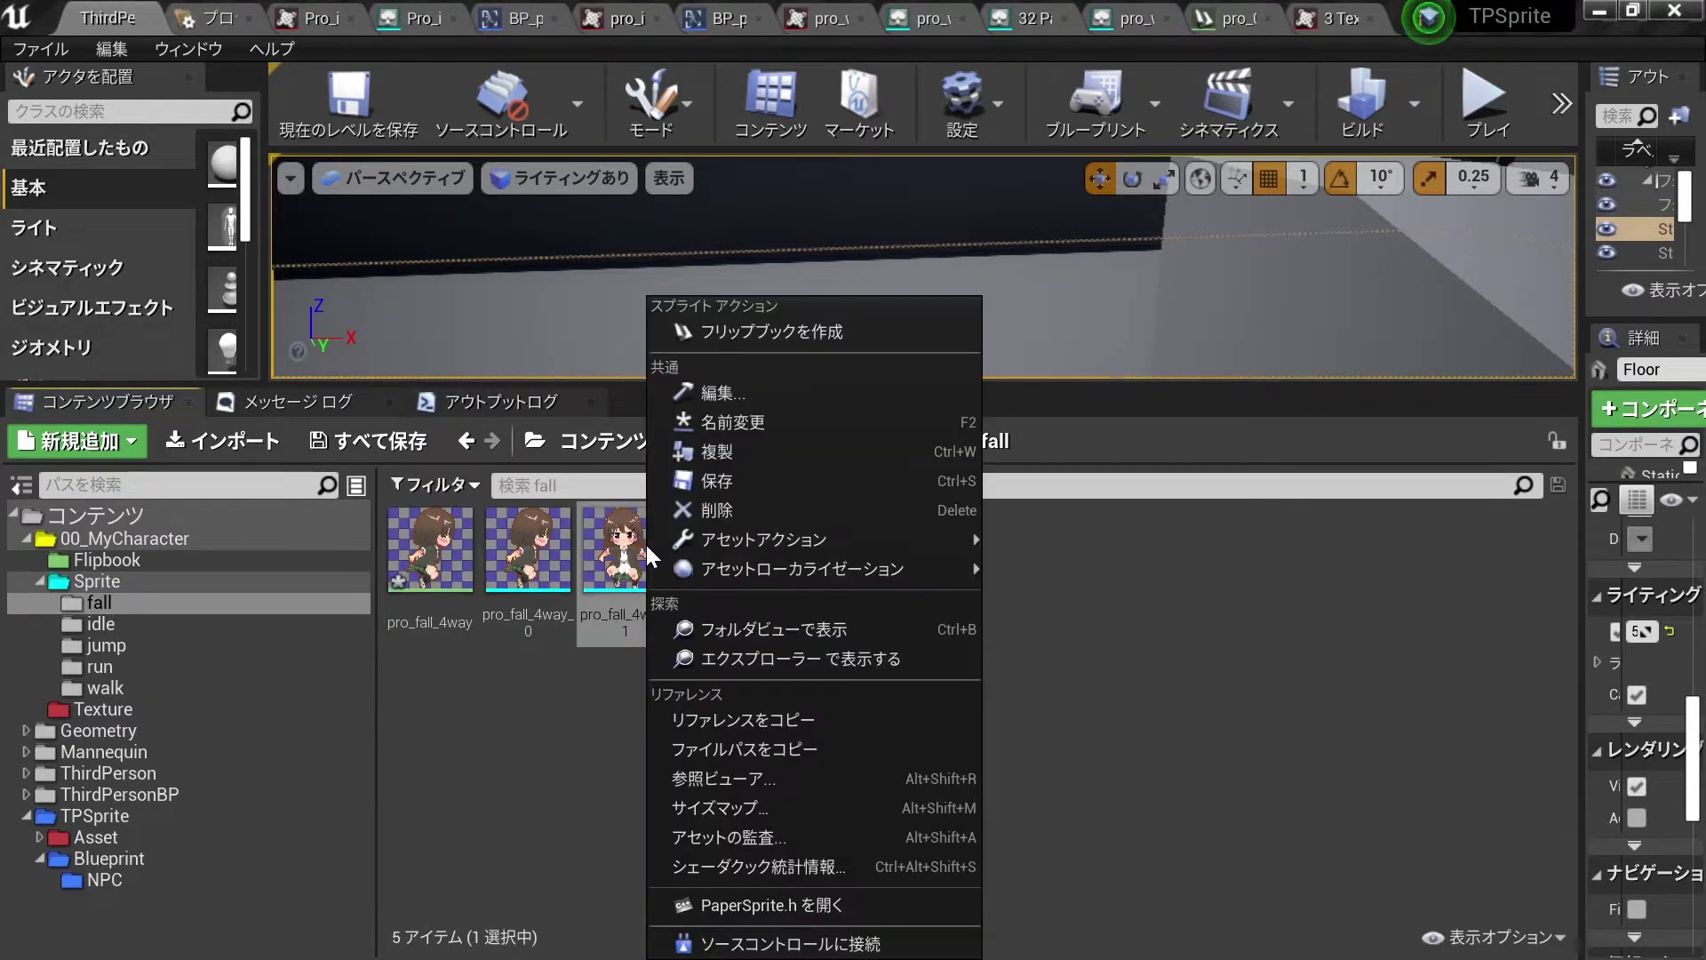
pyautogui.moveTo(751, 536); pyautogui.dragTo(837, 350)
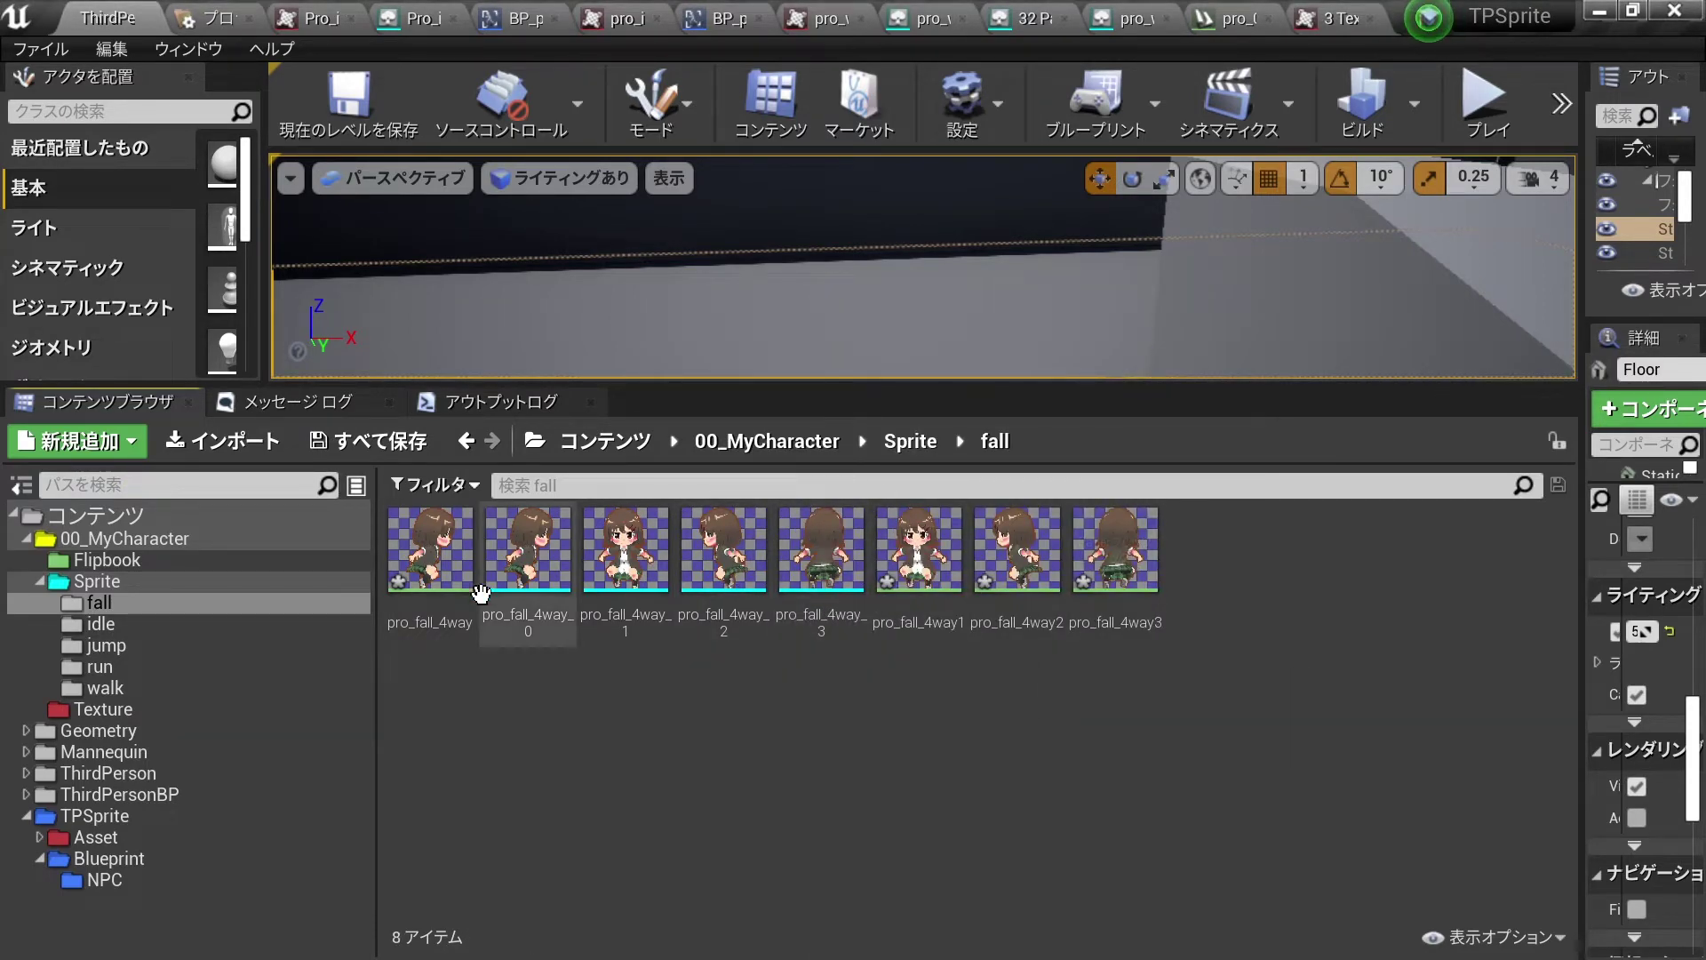
# Rename the fall flipbooks to pro_004_fall_4way, pro_104_fall_4way1, pro_204_fall_4way2 and pro_304_fall_4way3.
pyautogui.click(396, 601)
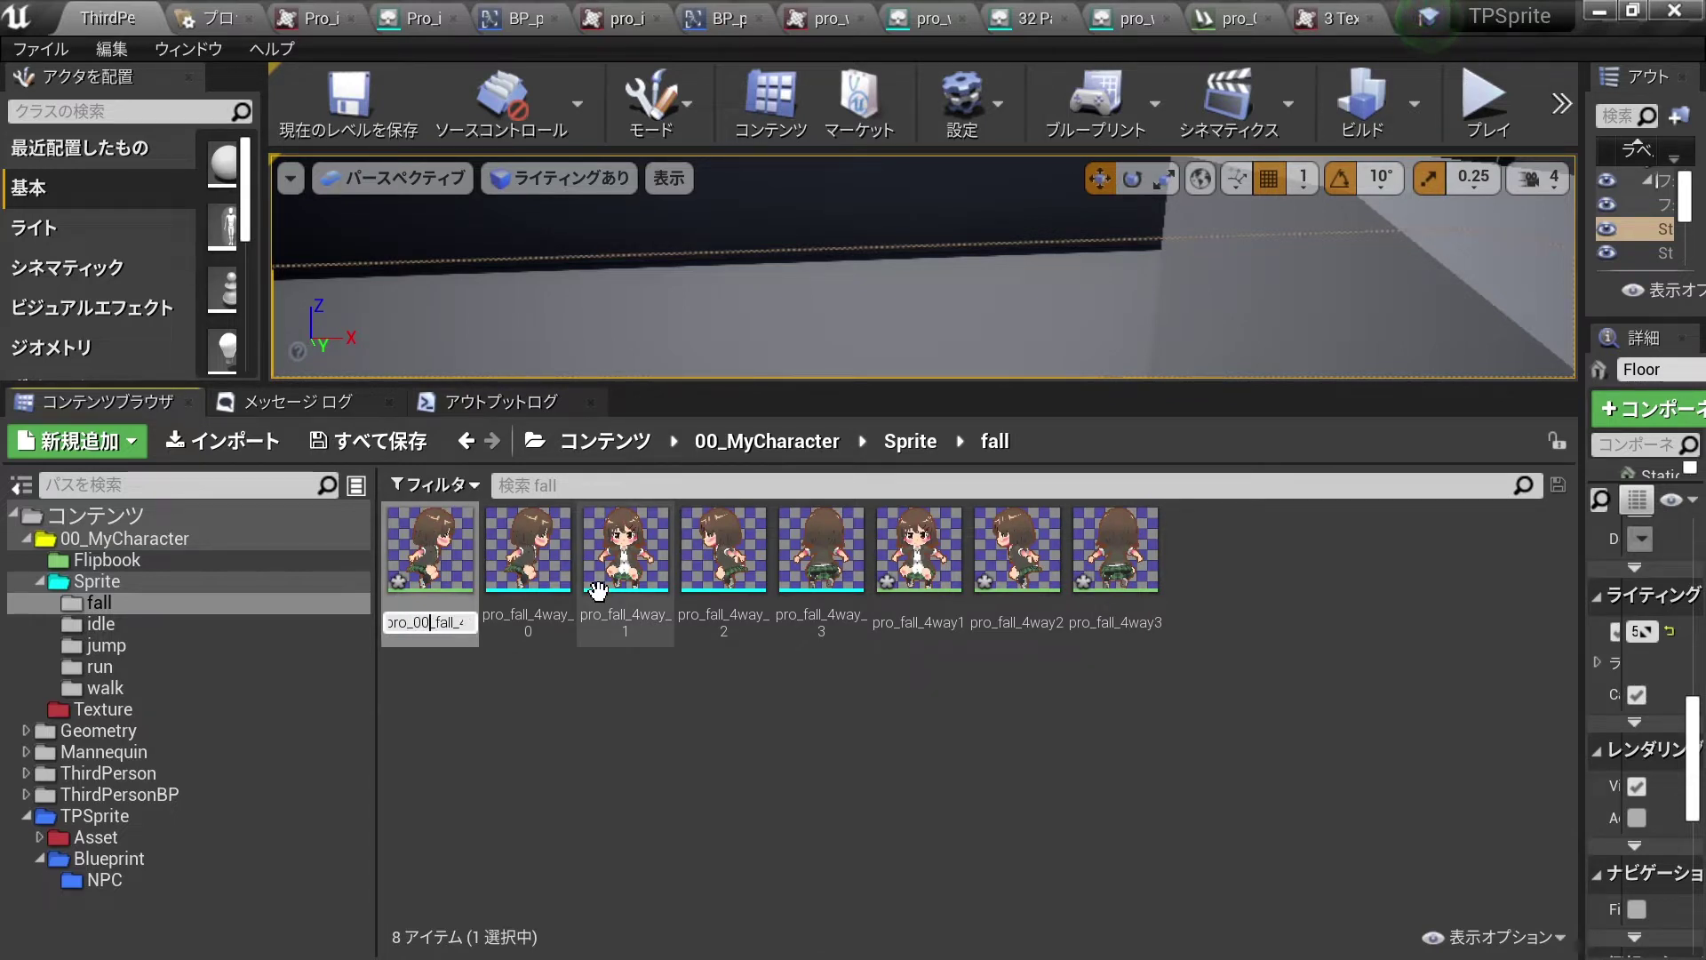
pyautogui.write('4')
pyautogui.press('Return')
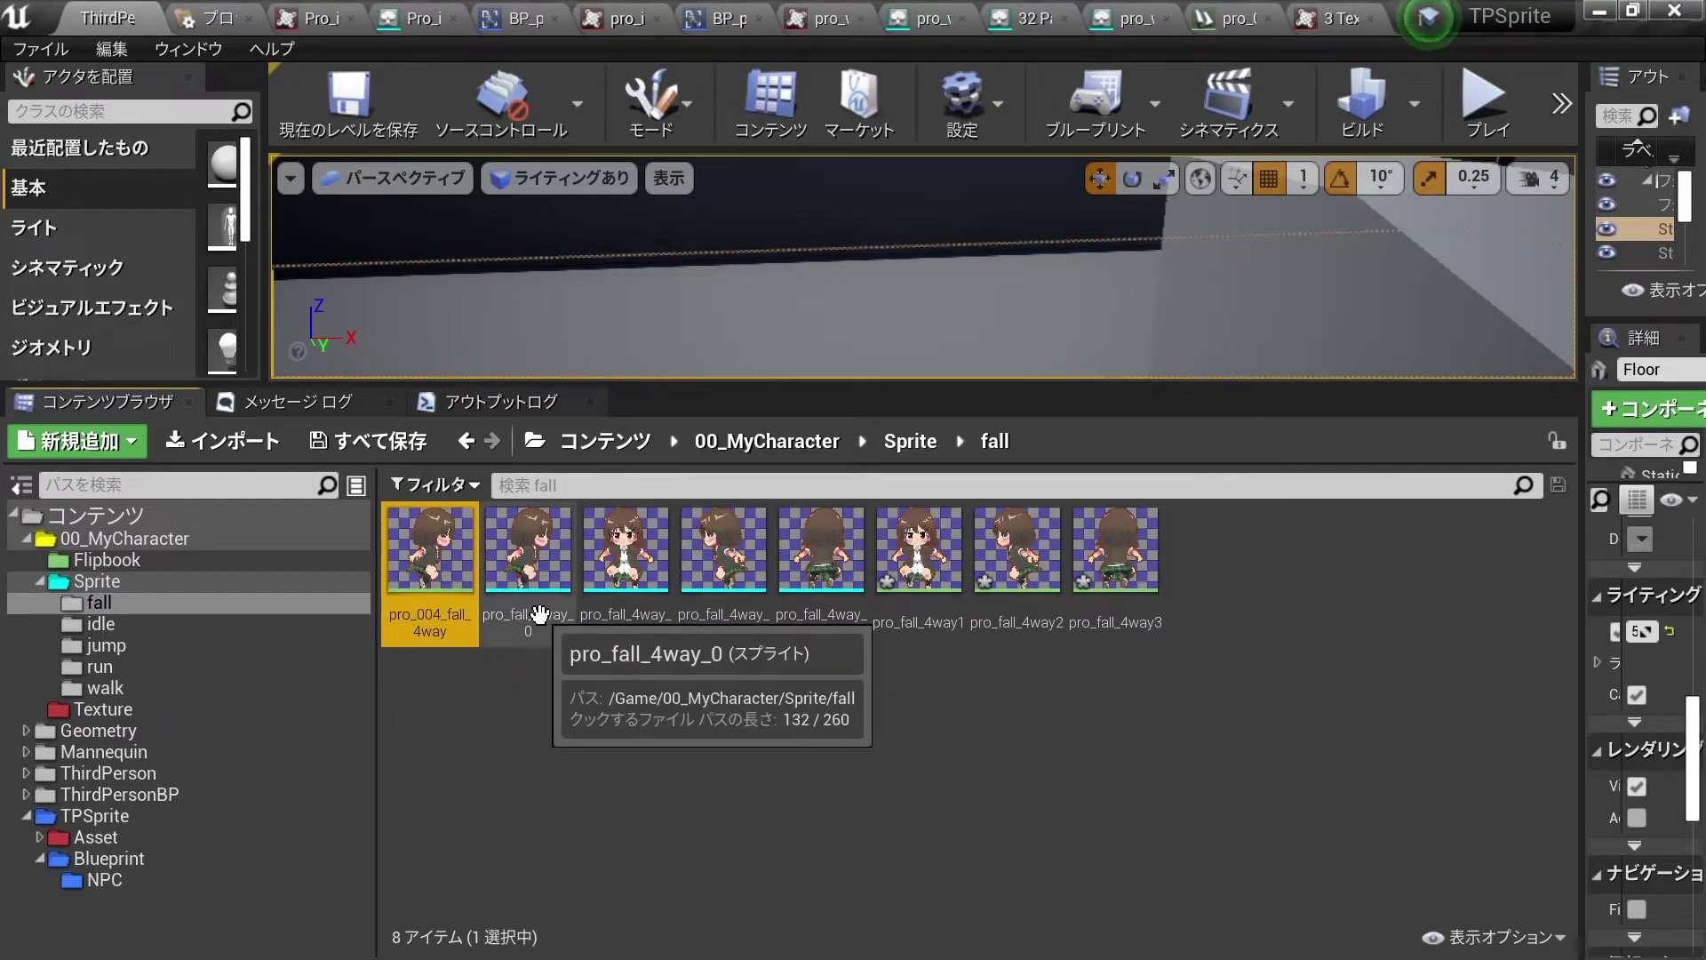
pyautogui.click(919, 578)
pyautogui.press('F2')
pyautogui.write('4')
pyautogui.press('Return')
pyautogui.click(1036, 603)
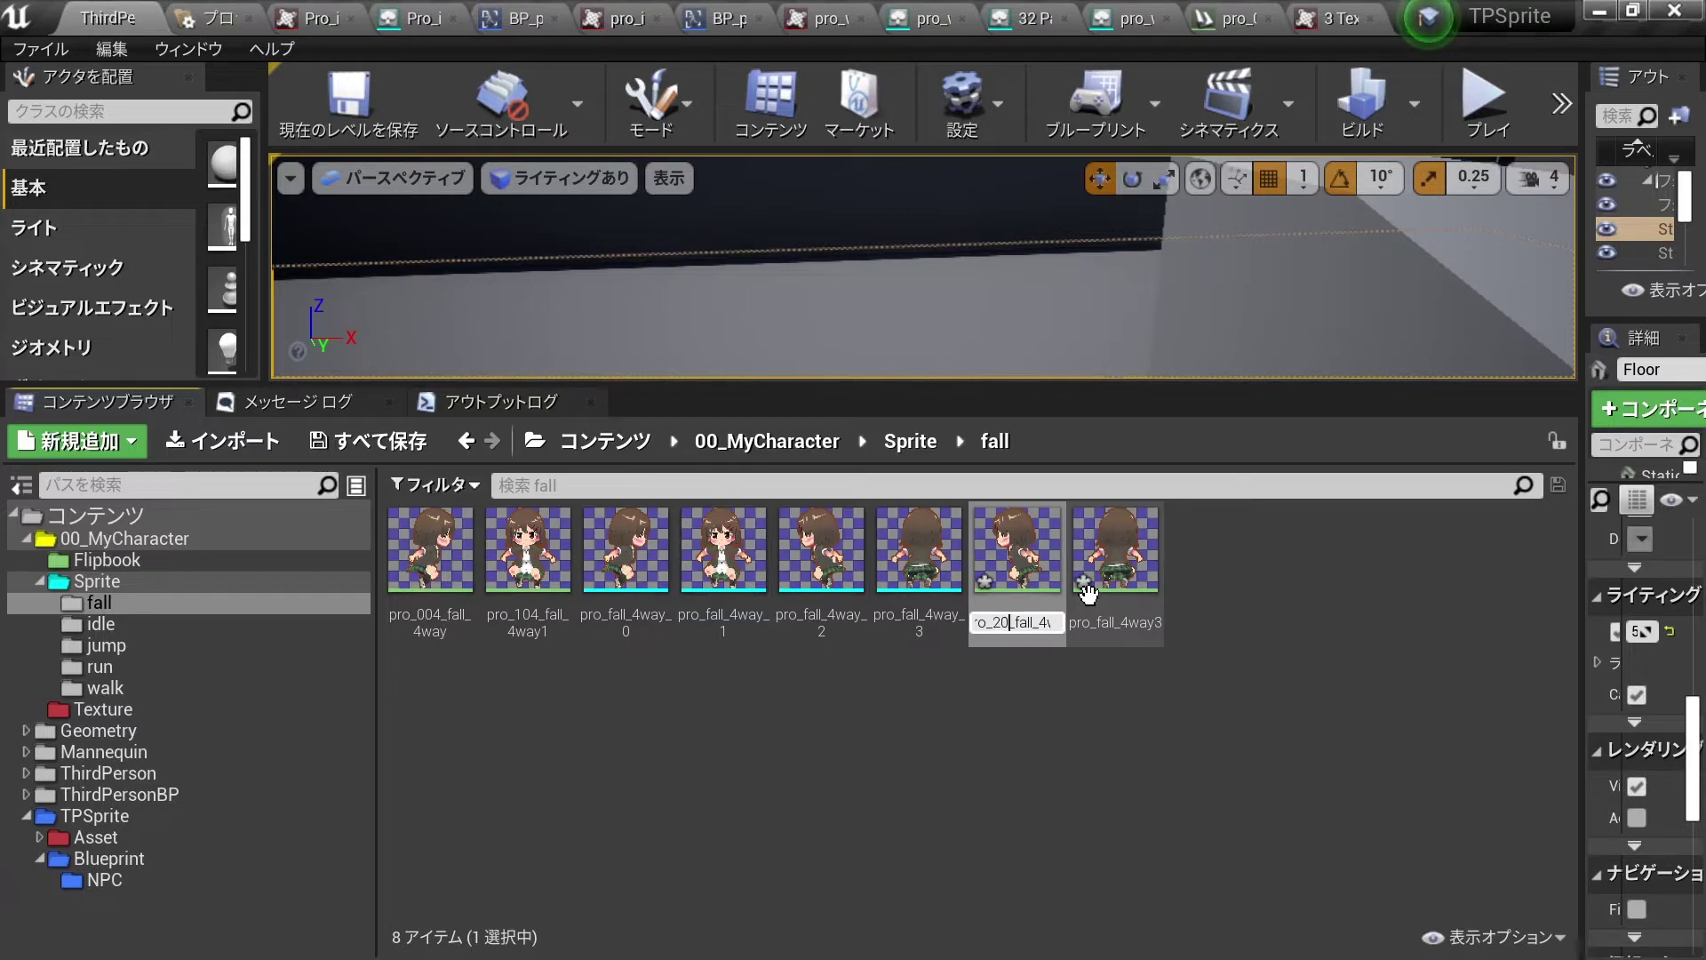
pyautogui.write('204_')
pyautogui.press('Return')
pyautogui.click(1091, 597)
pyautogui.write('304_')
pyautogui.press('Return')
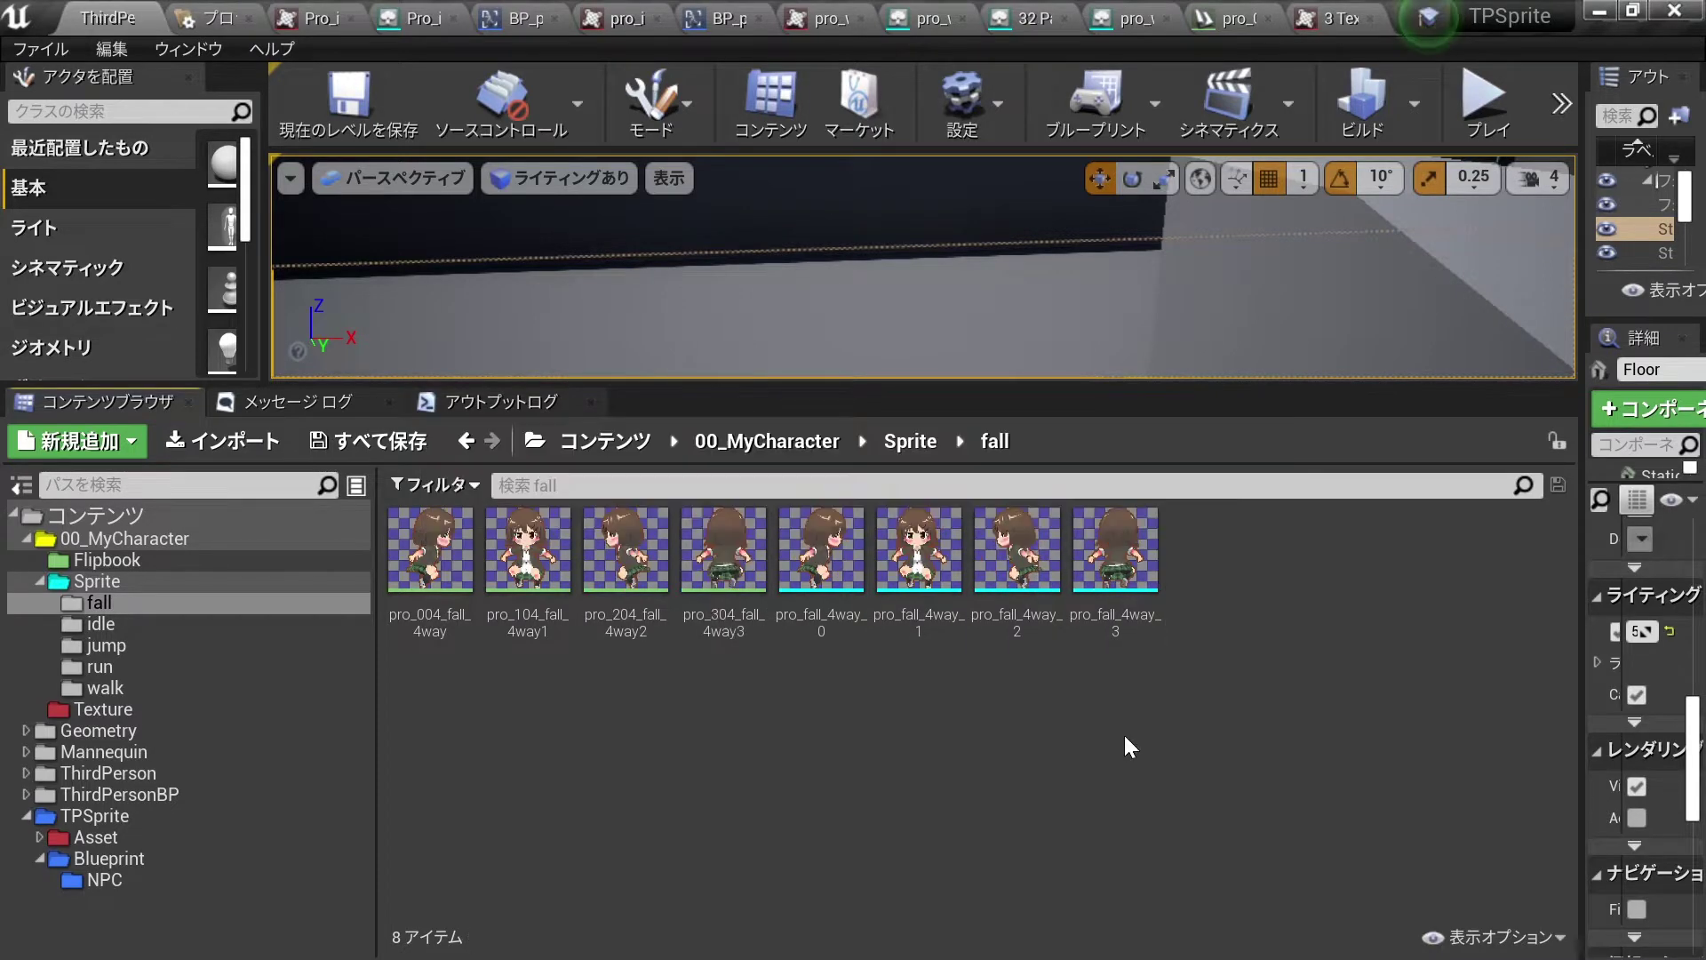
pyautogui.click(842, 573)
pyautogui.keyDown('shift'); pyautogui.click(1118, 579); pyautogui.keyUp('shift')
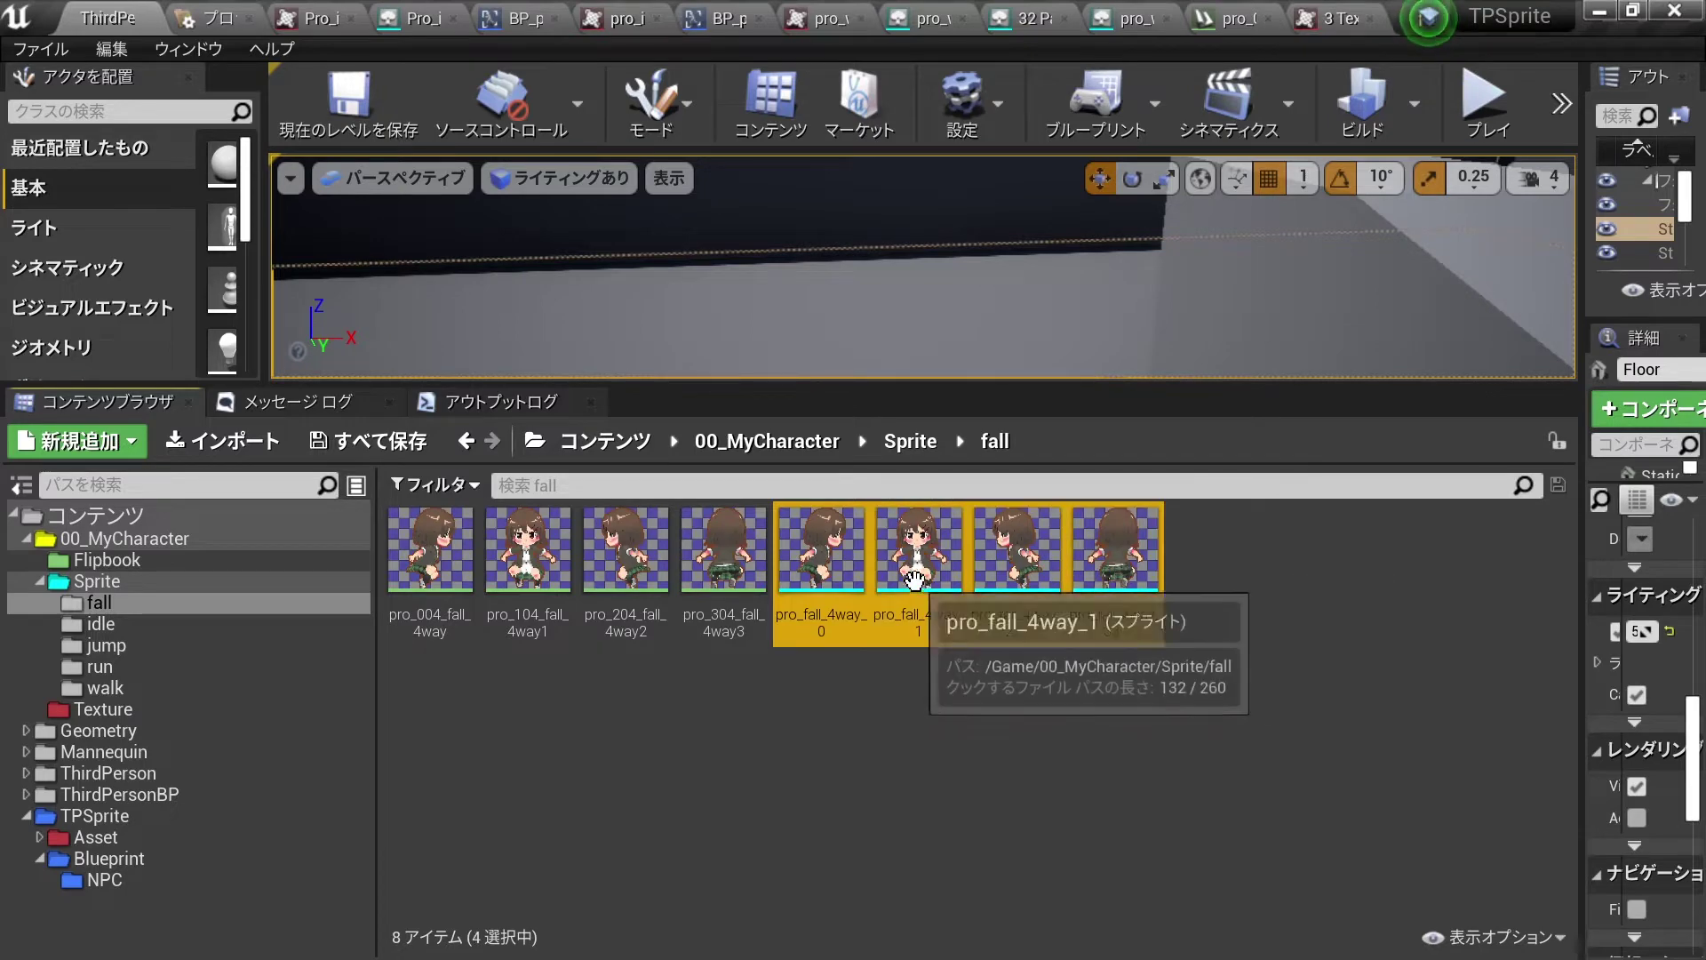
# Set the four fall sprites' Pivot Mode to Bottom Center via Property Matrix and save all.
pyautogui.rightClick(907, 578)
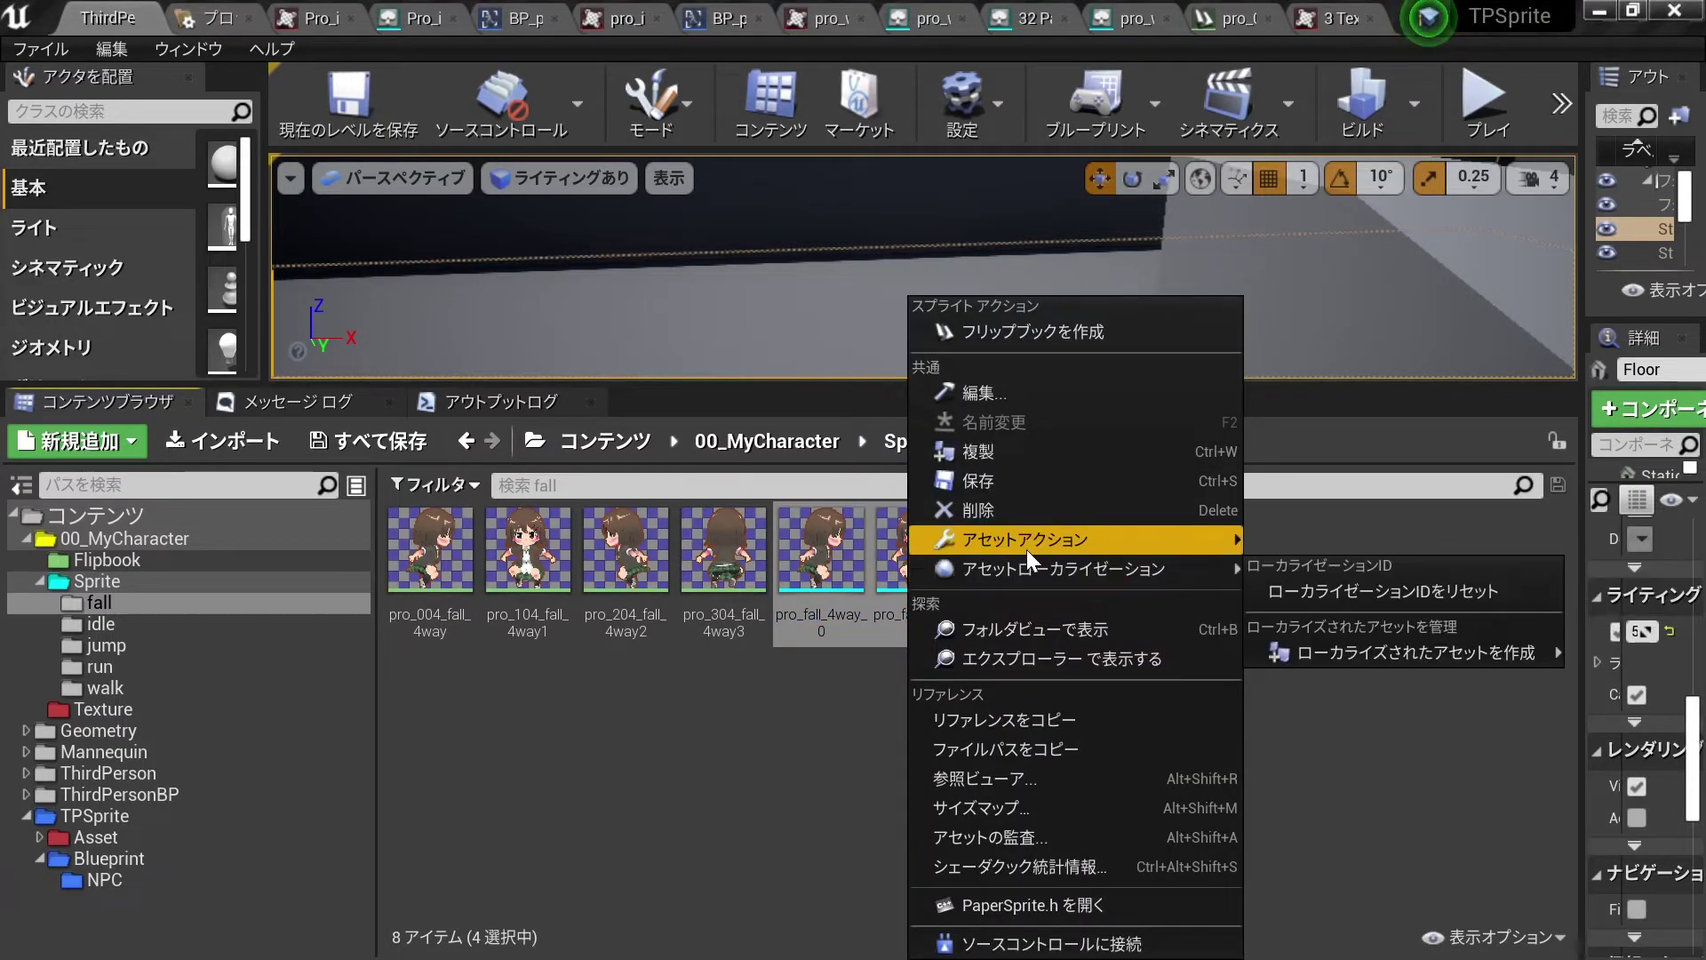
pyautogui.moveTo(1031, 542)
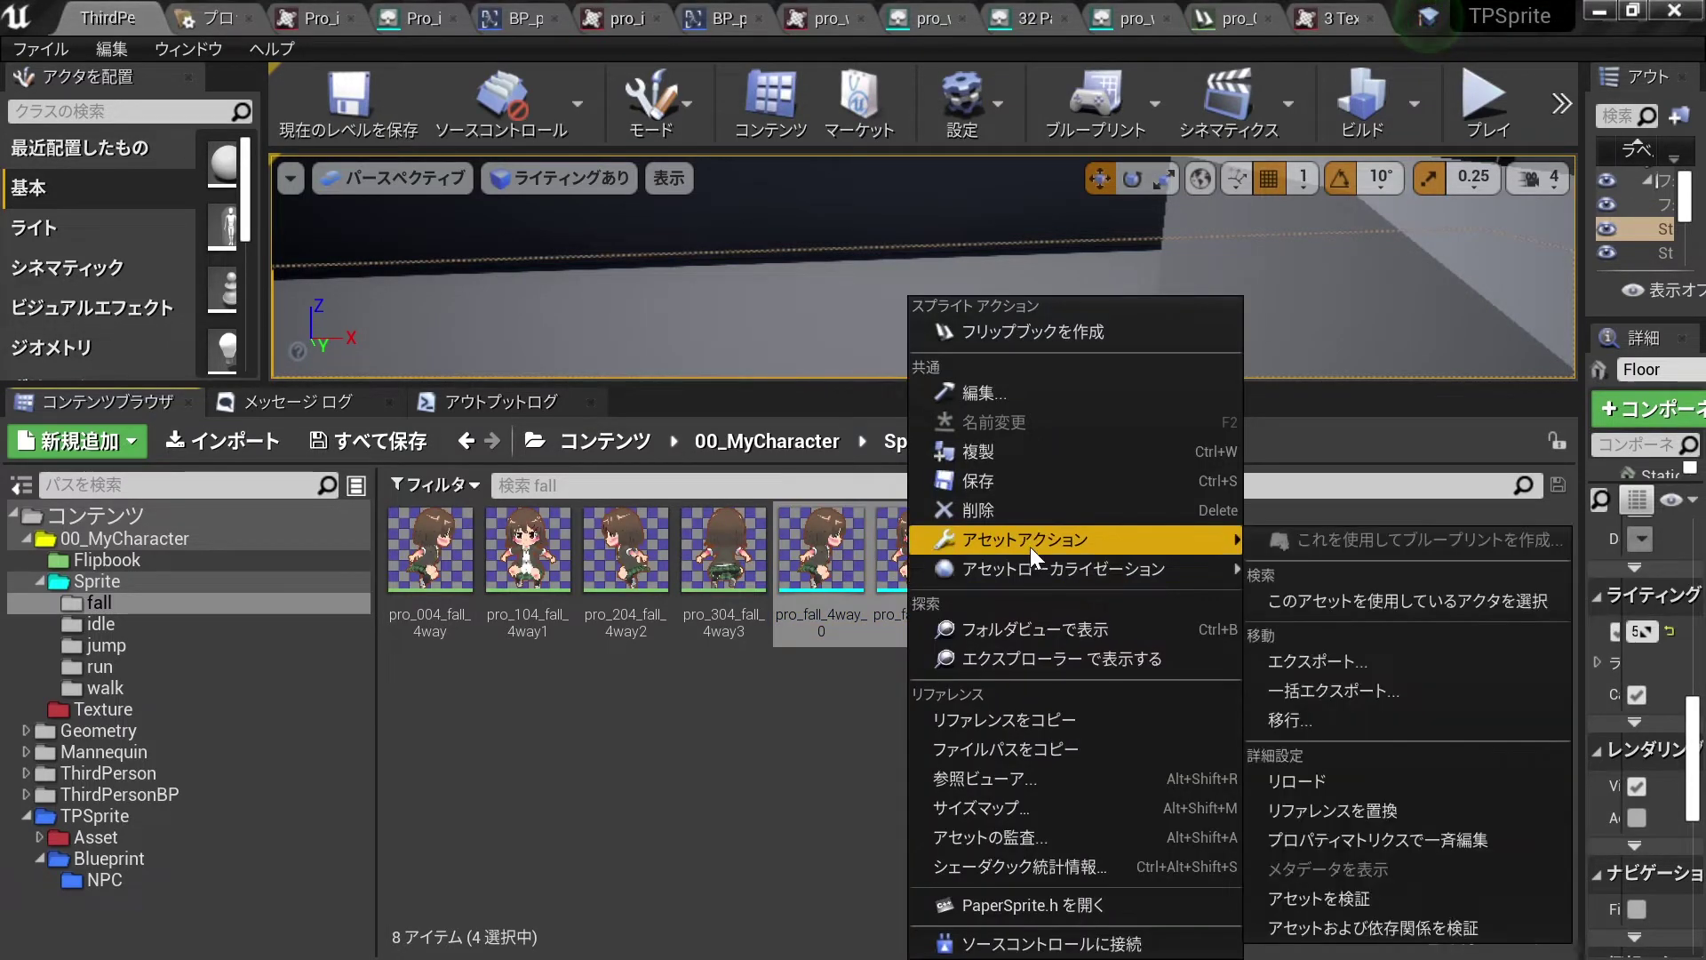
pyautogui.click(1352, 838)
pyautogui.click(929, 525)
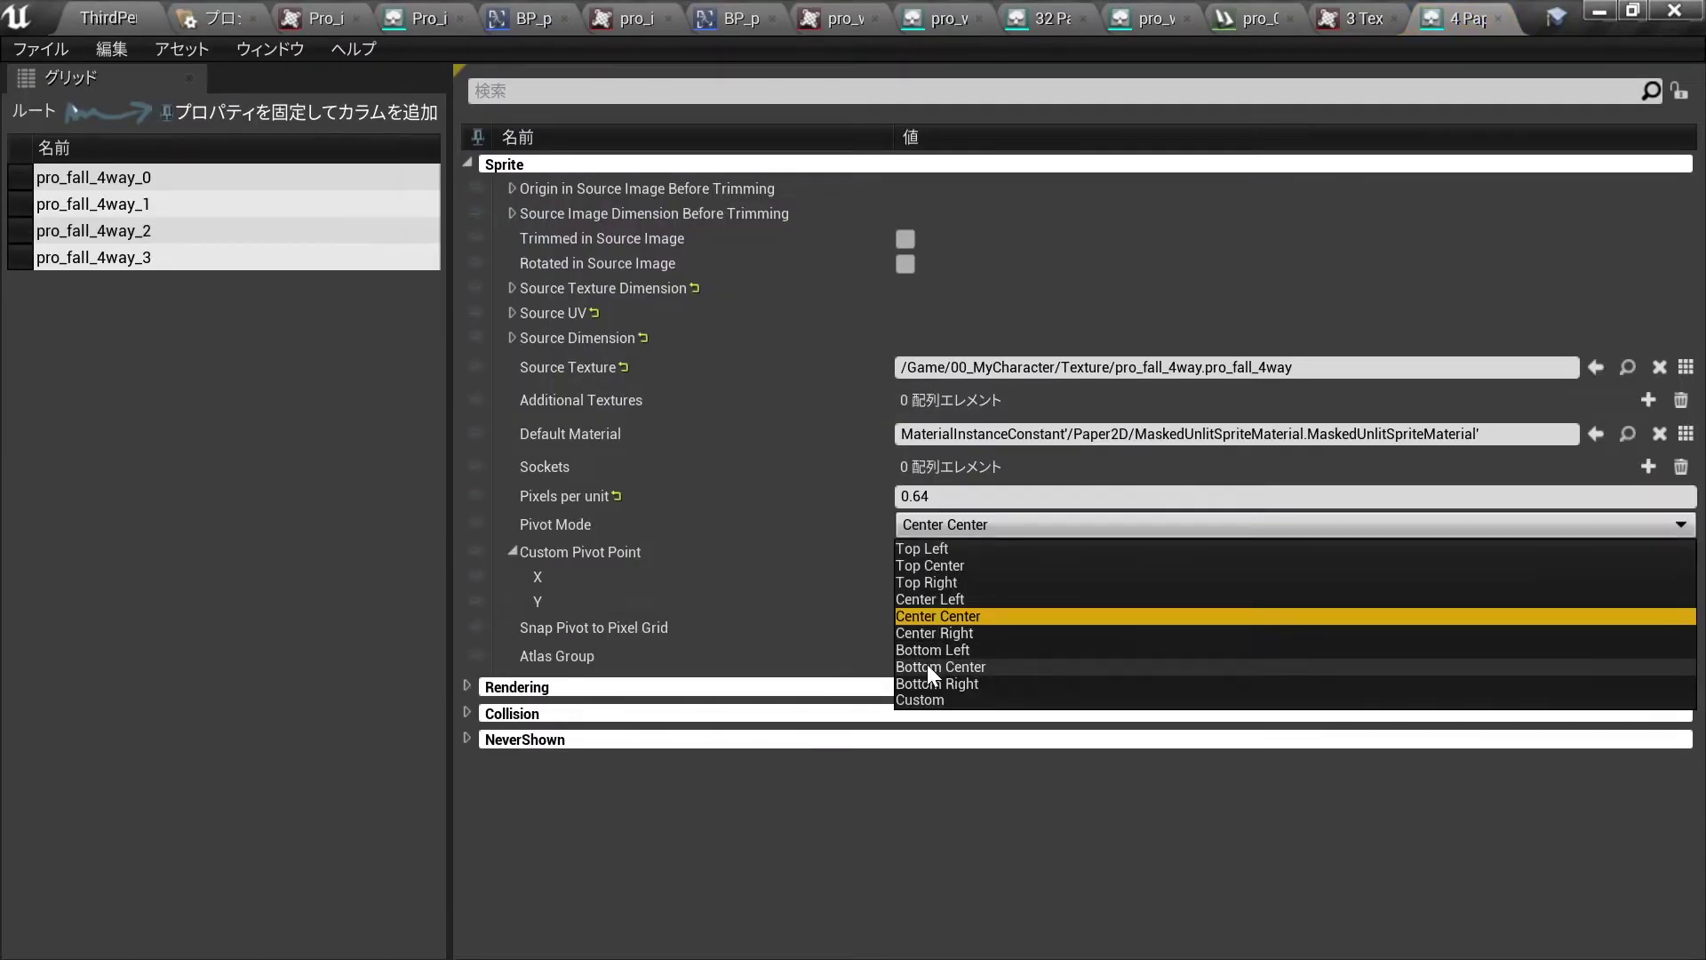
pyautogui.click(927, 667)
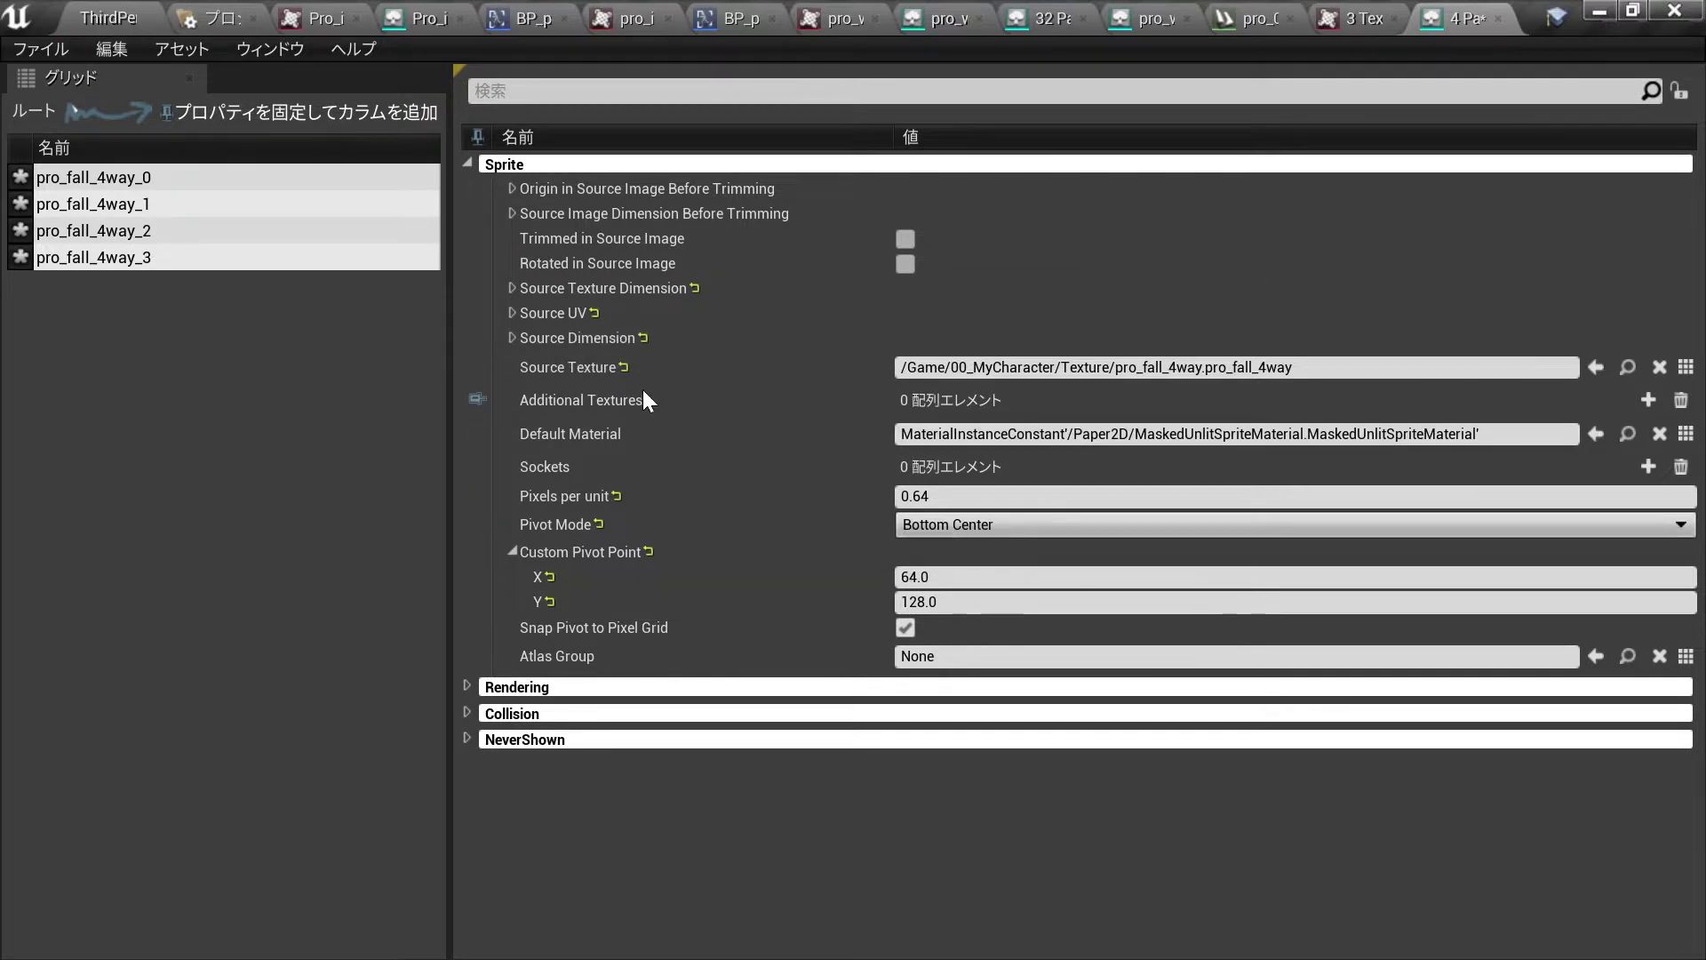
pyautogui.click(48, 41)
pyautogui.click(71, 199)
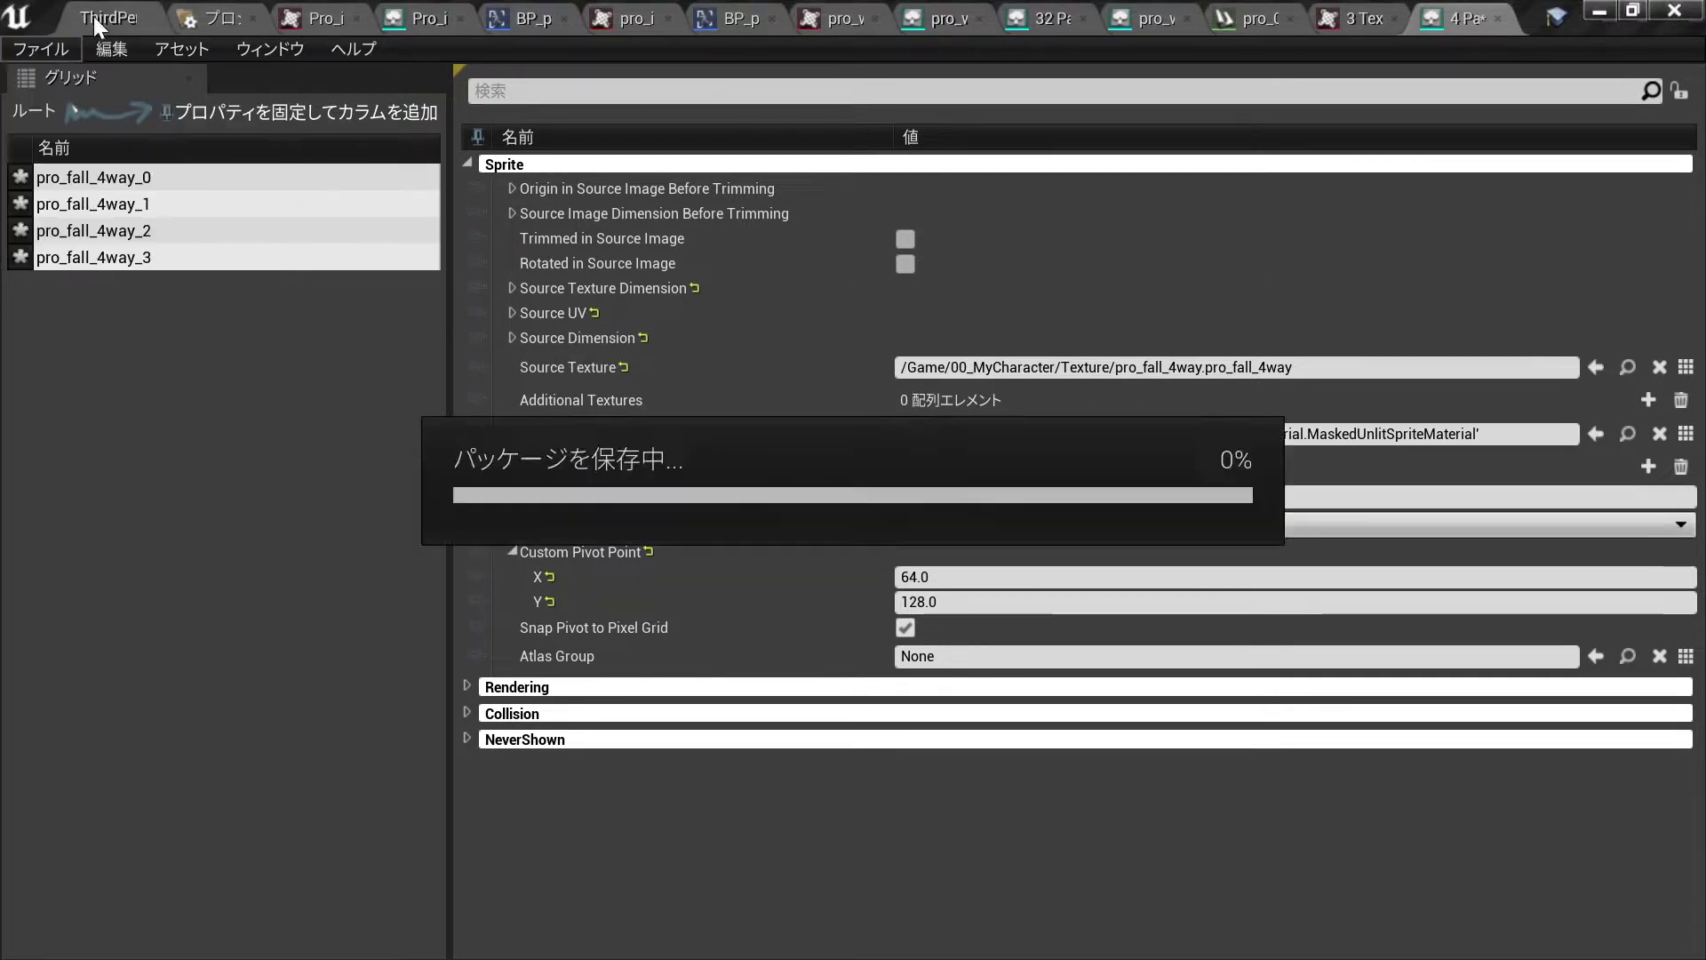
# Open pro_fall_4way_0 to verify its bottom-center pivot and save it.
pyautogui.click(102, 16)
pyautogui.doubleClick(822, 569)
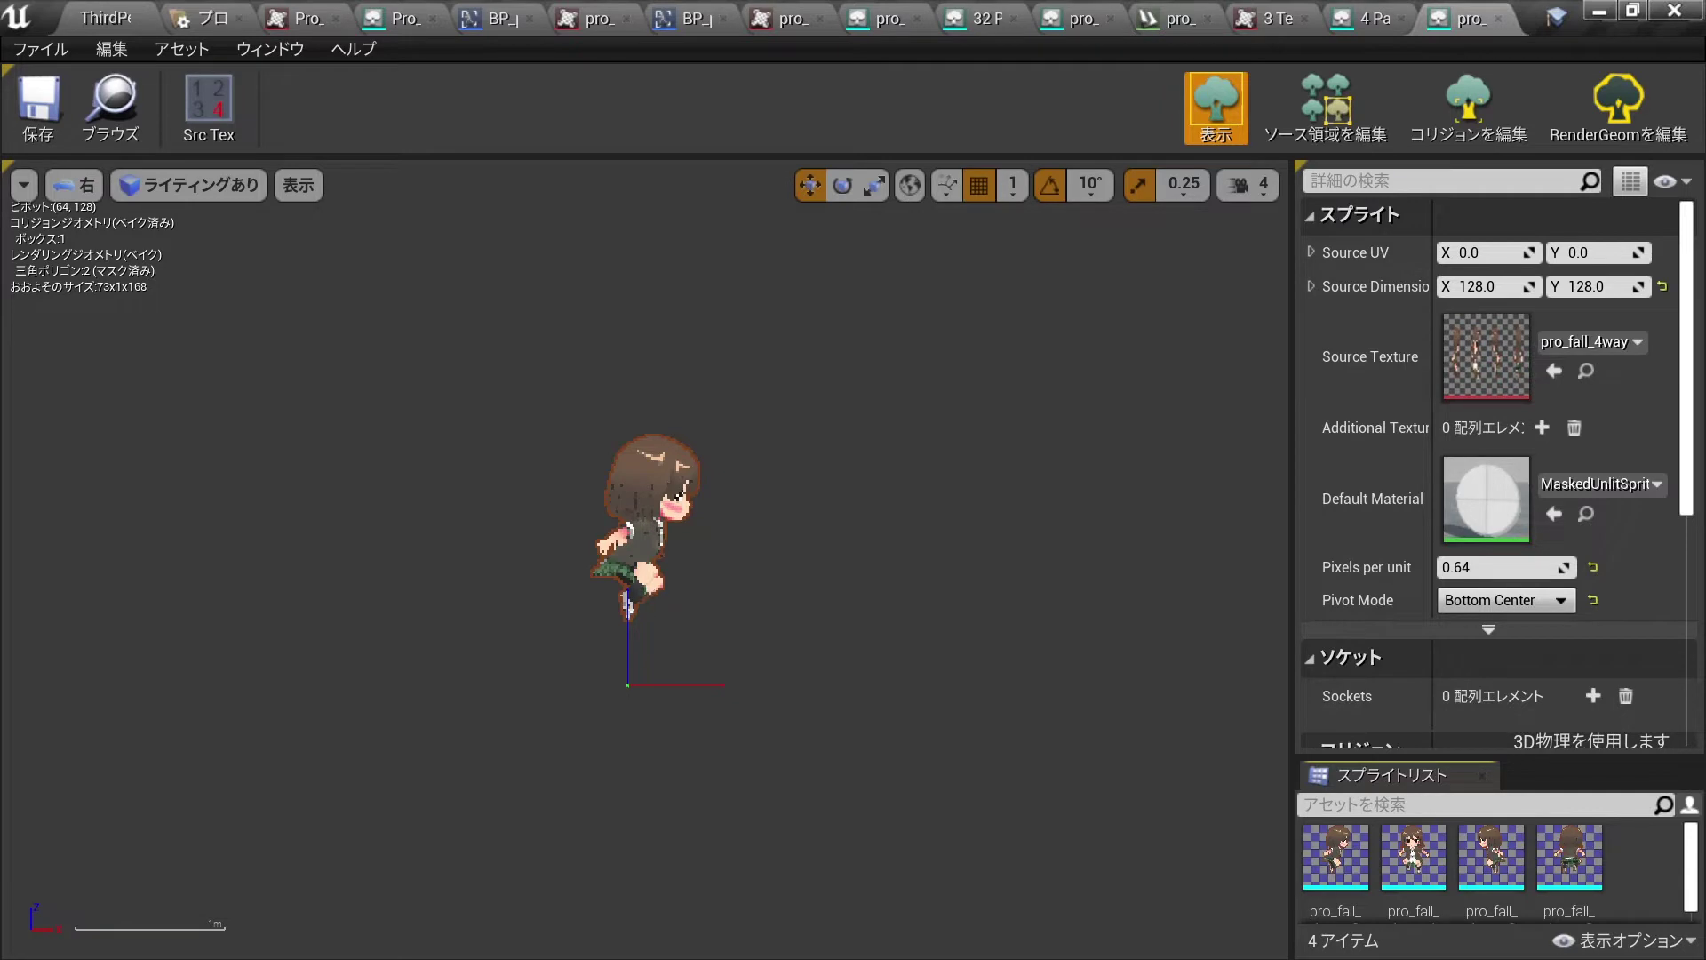
pyautogui.click(38, 102)
pyautogui.click(102, 16)
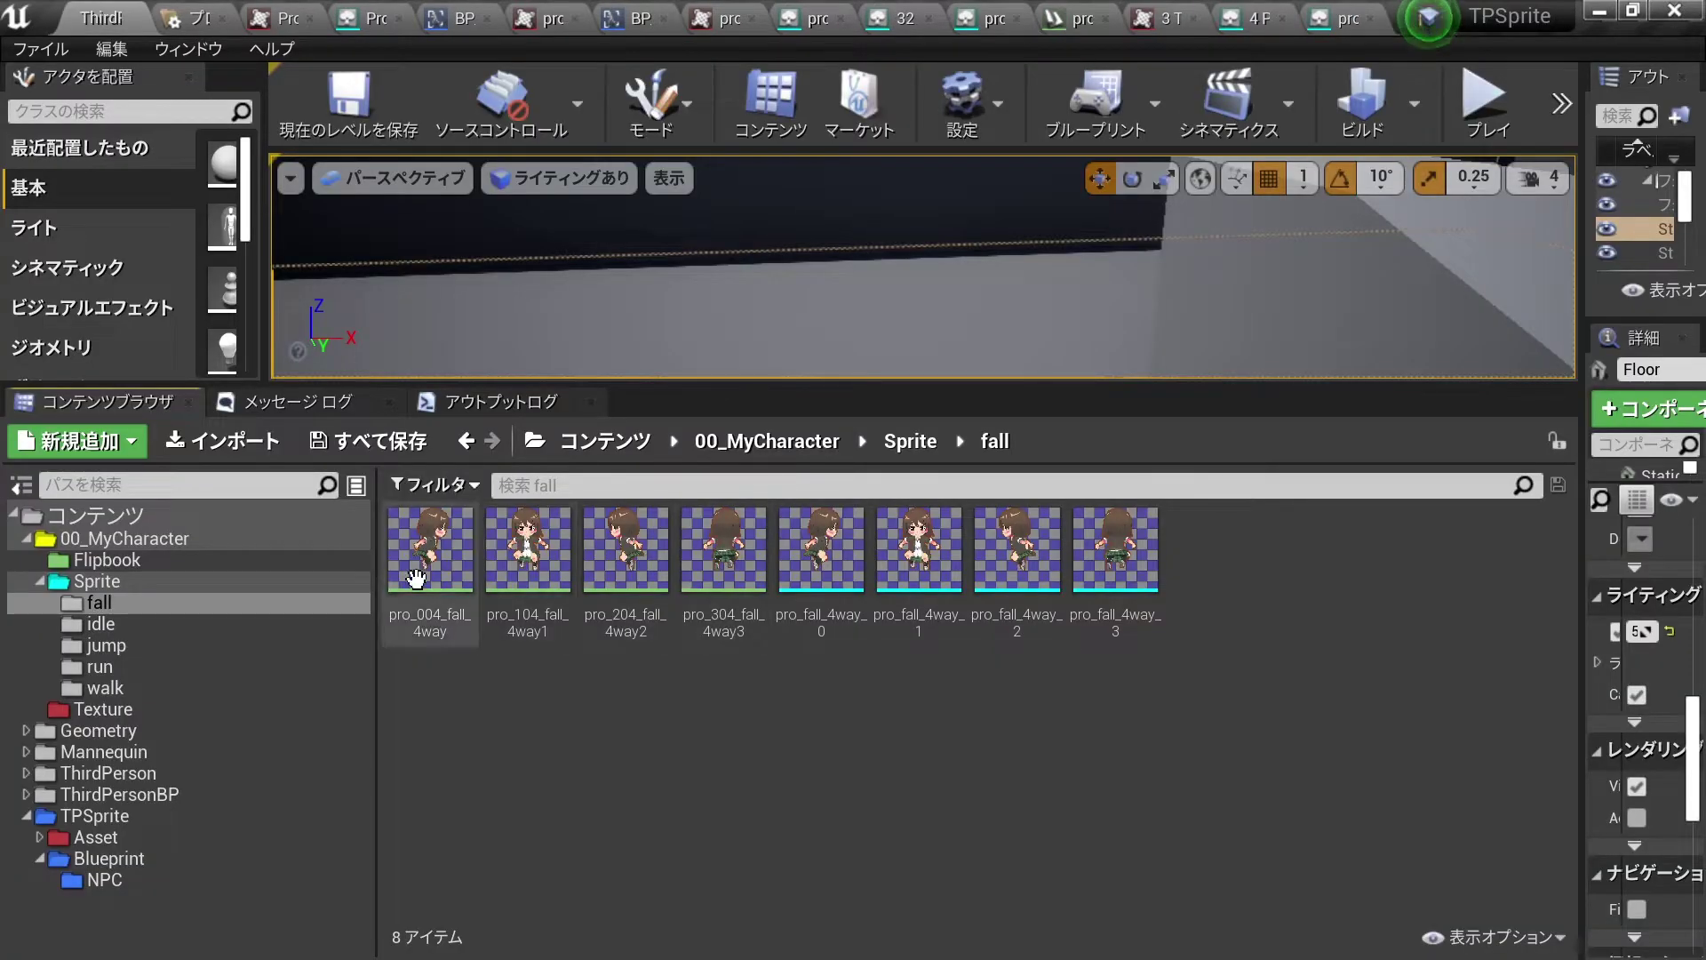
# Move the four fall flipbooks into the Flipbook folder.
pyautogui.click(430, 546)
pyautogui.keyDown('shift'); pyautogui.click(724, 546); pyautogui.keyUp('shift')
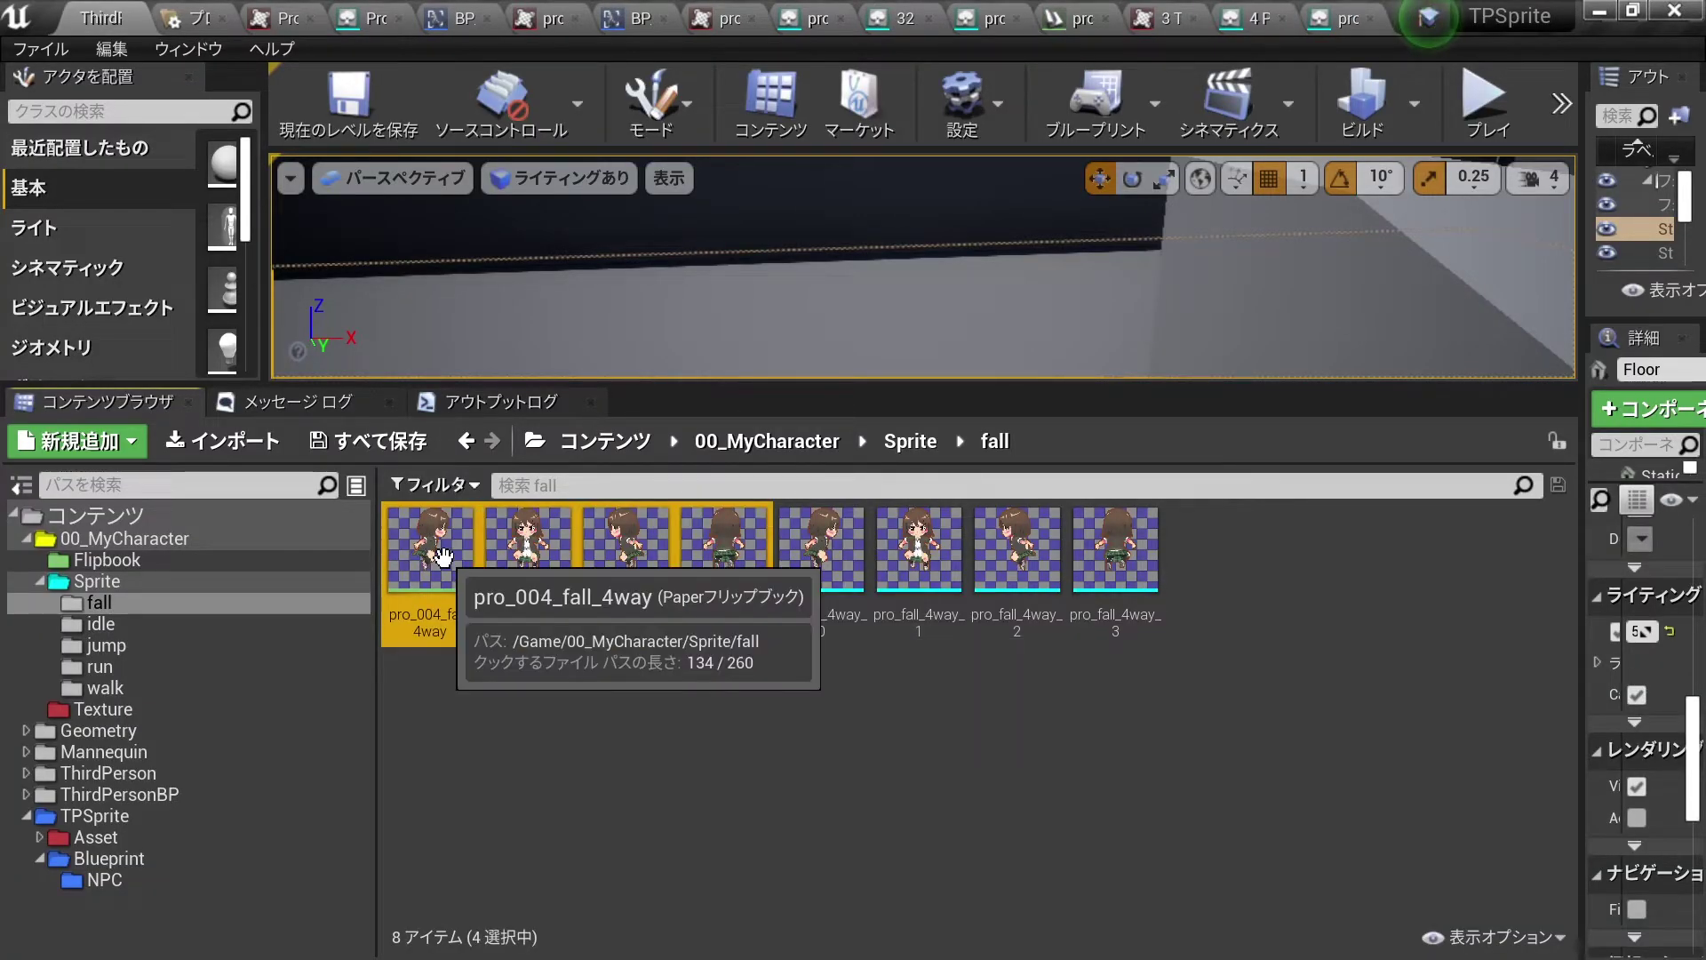
pyautogui.moveTo(430, 544); pyautogui.dragTo(196, 576)
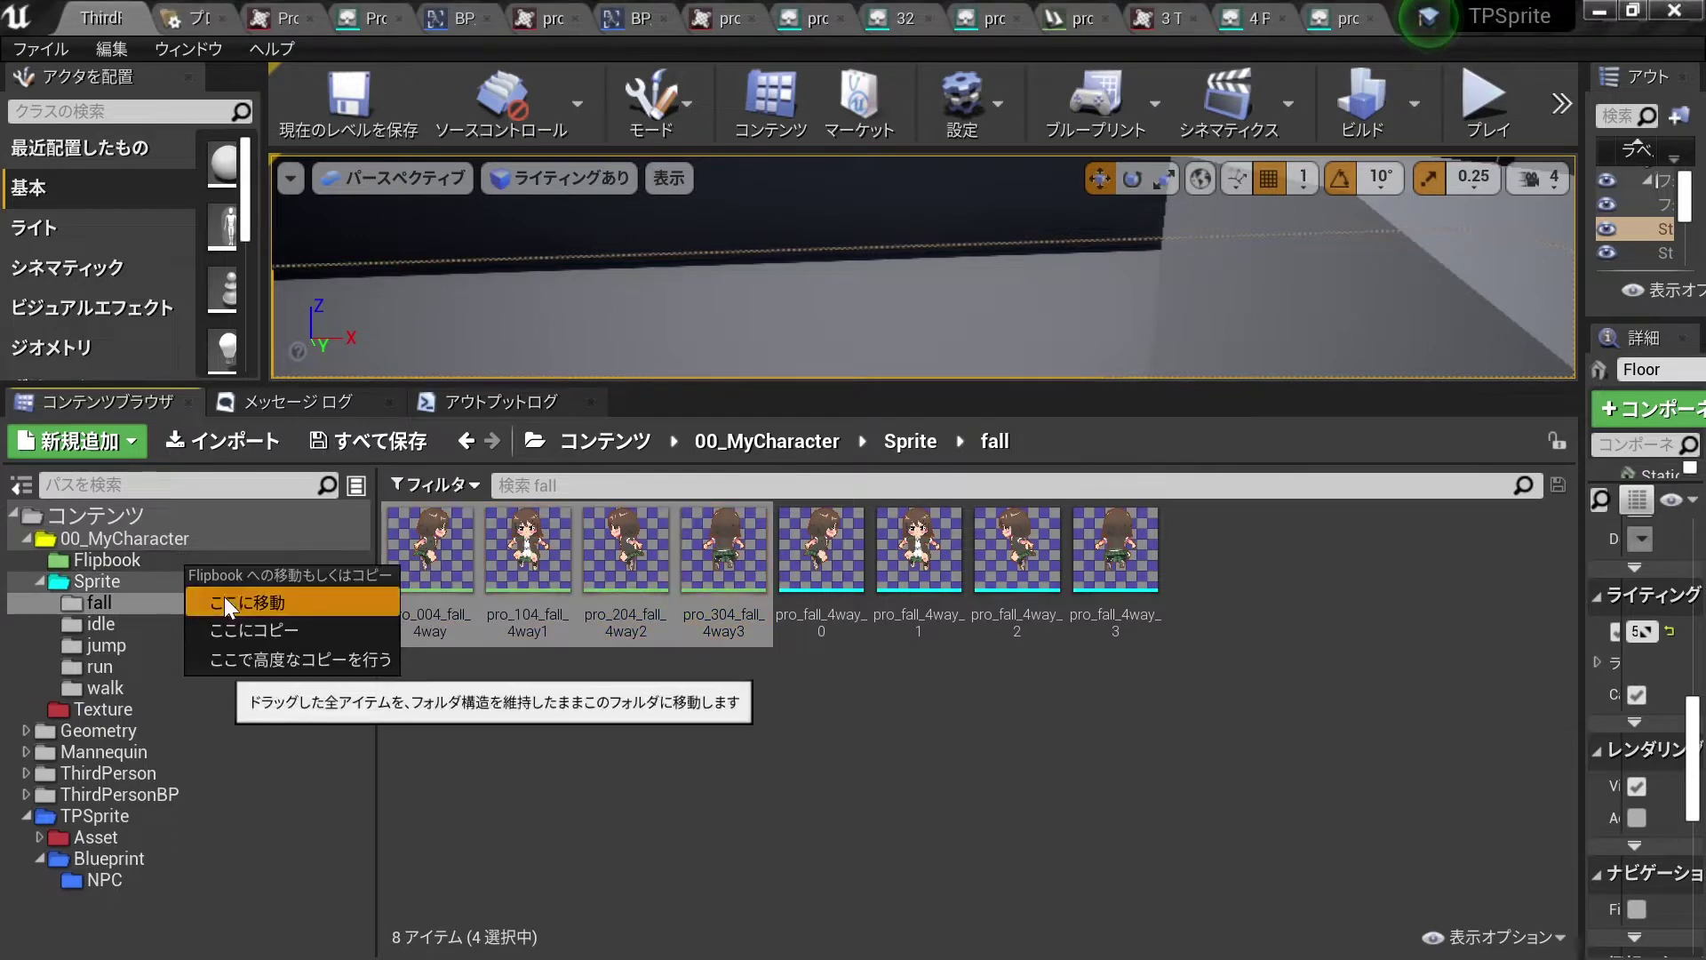
pyautogui.click(224, 599)
# Create a flipbook from each of the four jump sprites in the jump folder.
pyautogui.click(106, 645)
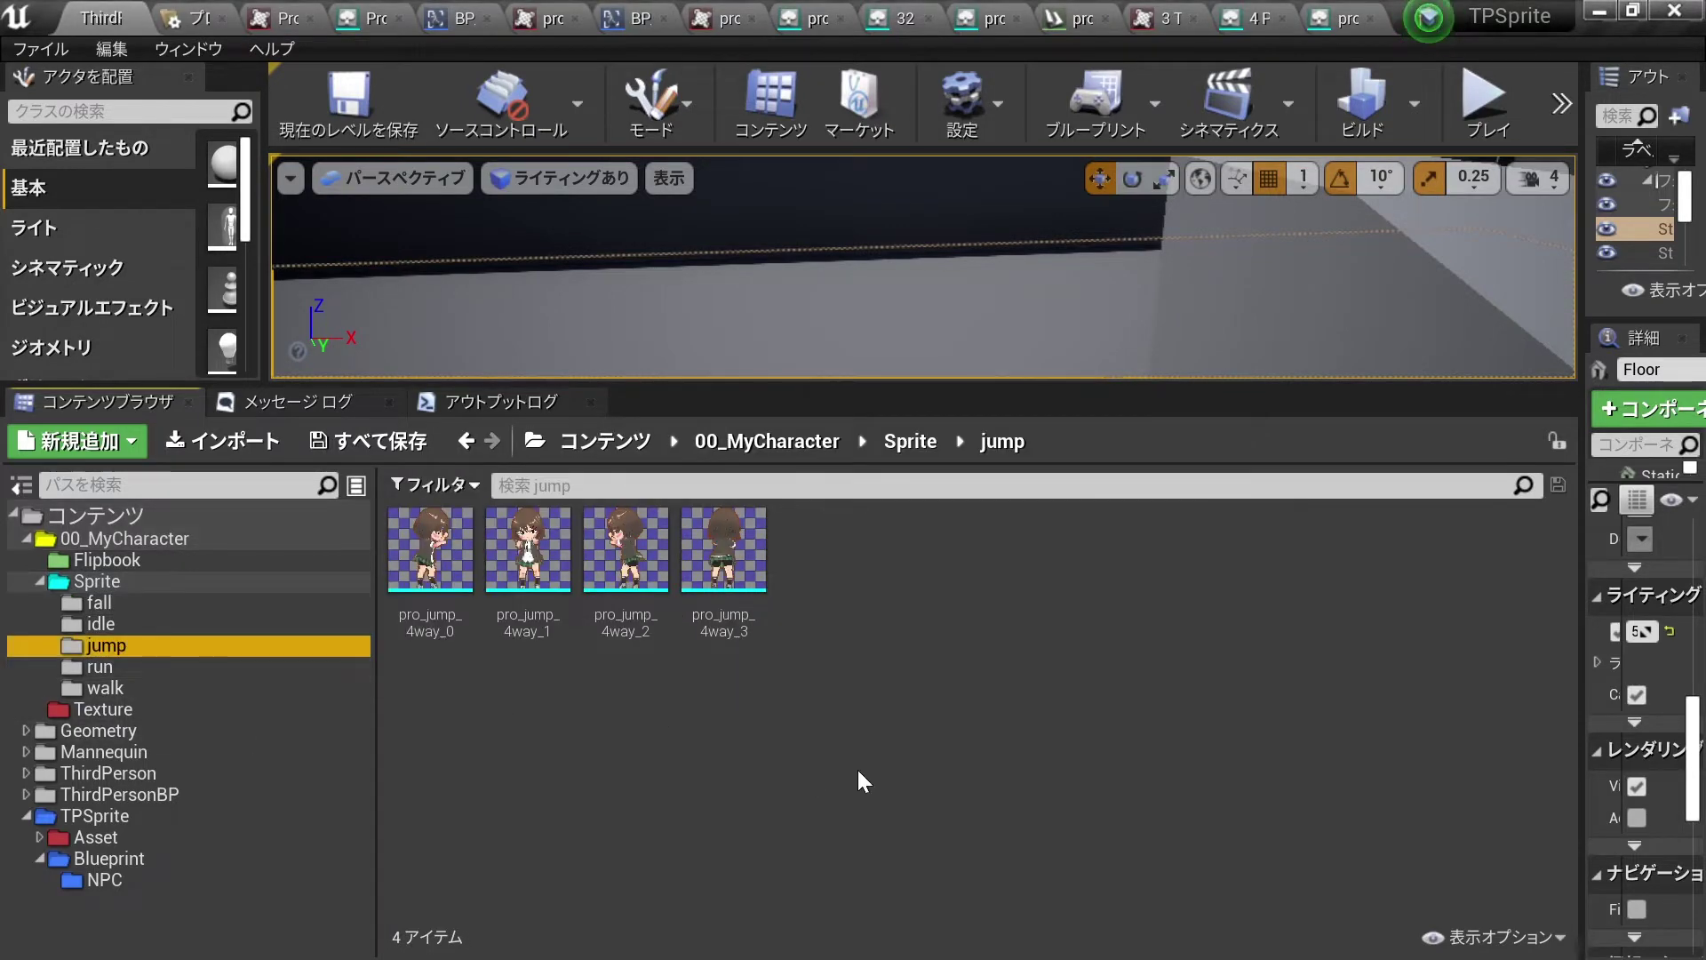
pyautogui.click(428, 570)
pyautogui.rightClick(427, 571)
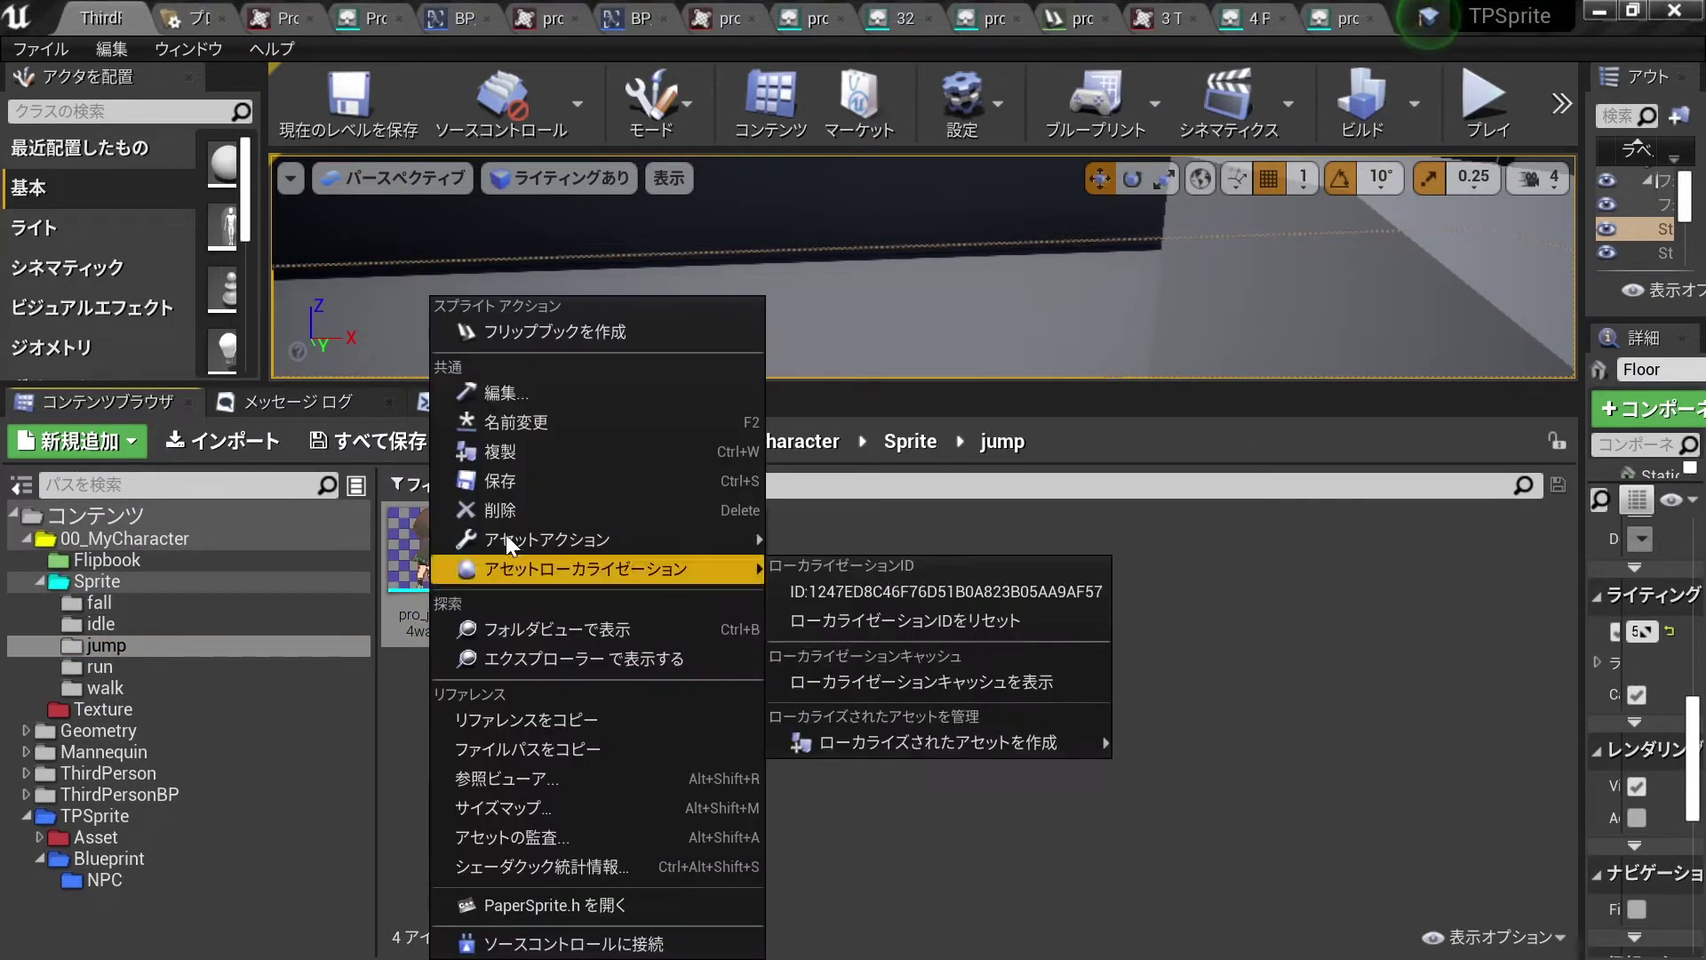
pyautogui.click(526, 333)
pyautogui.rightClick(627, 569)
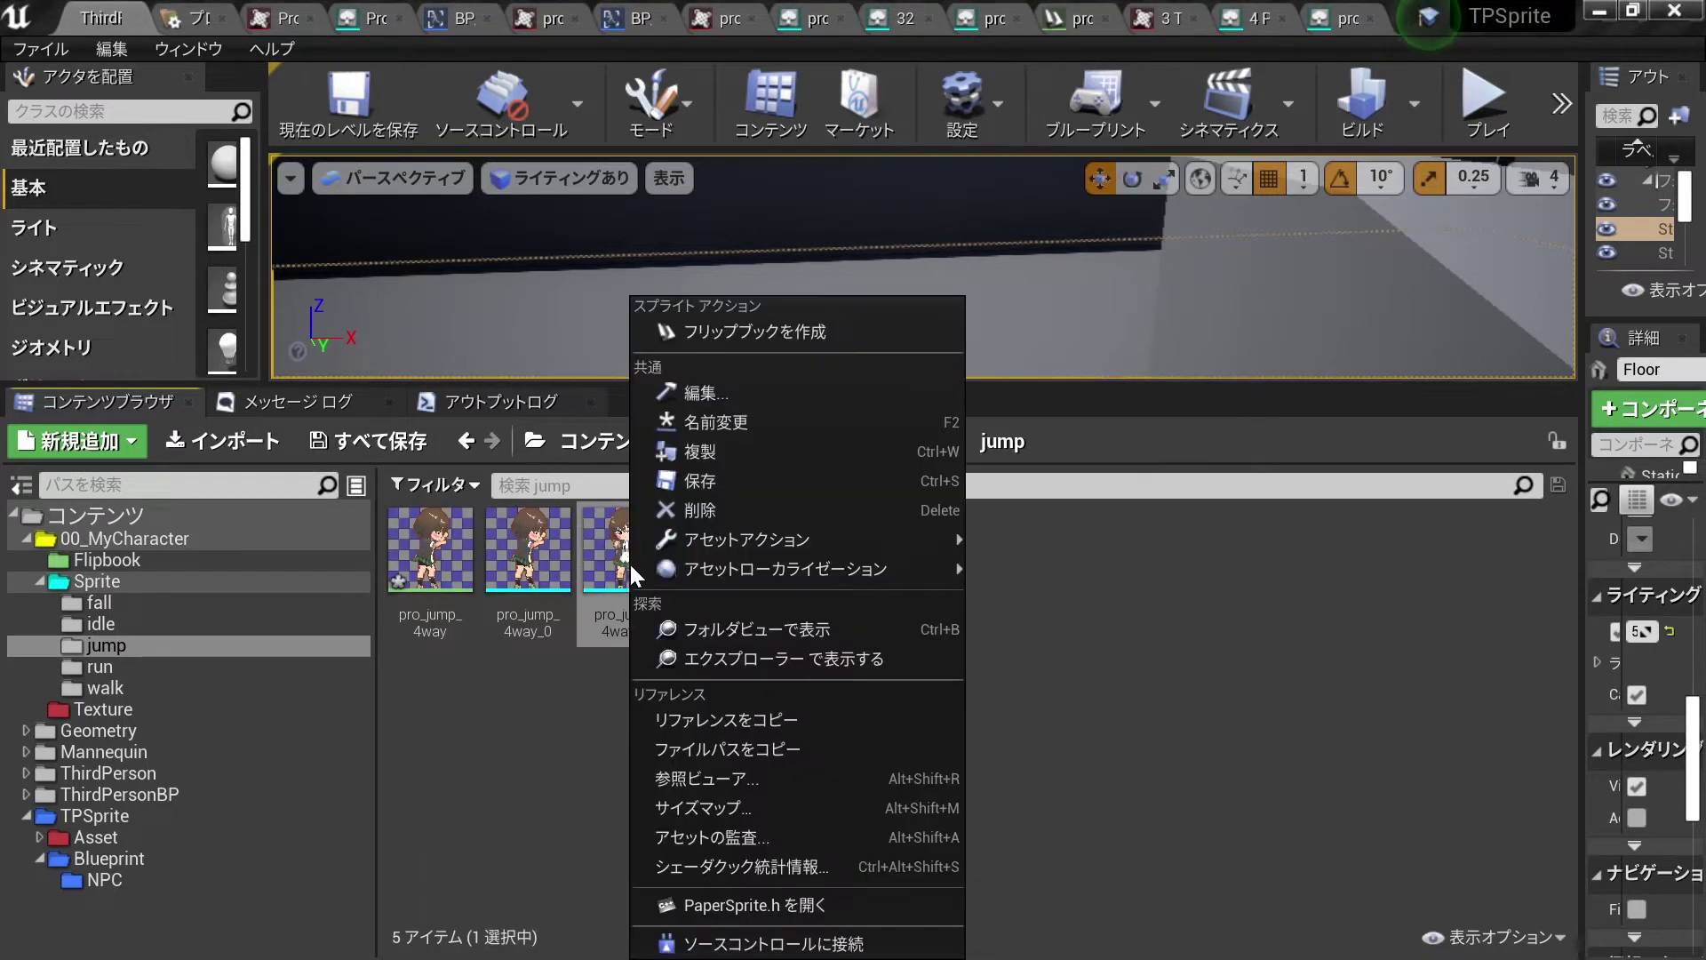
pyautogui.click(737, 332)
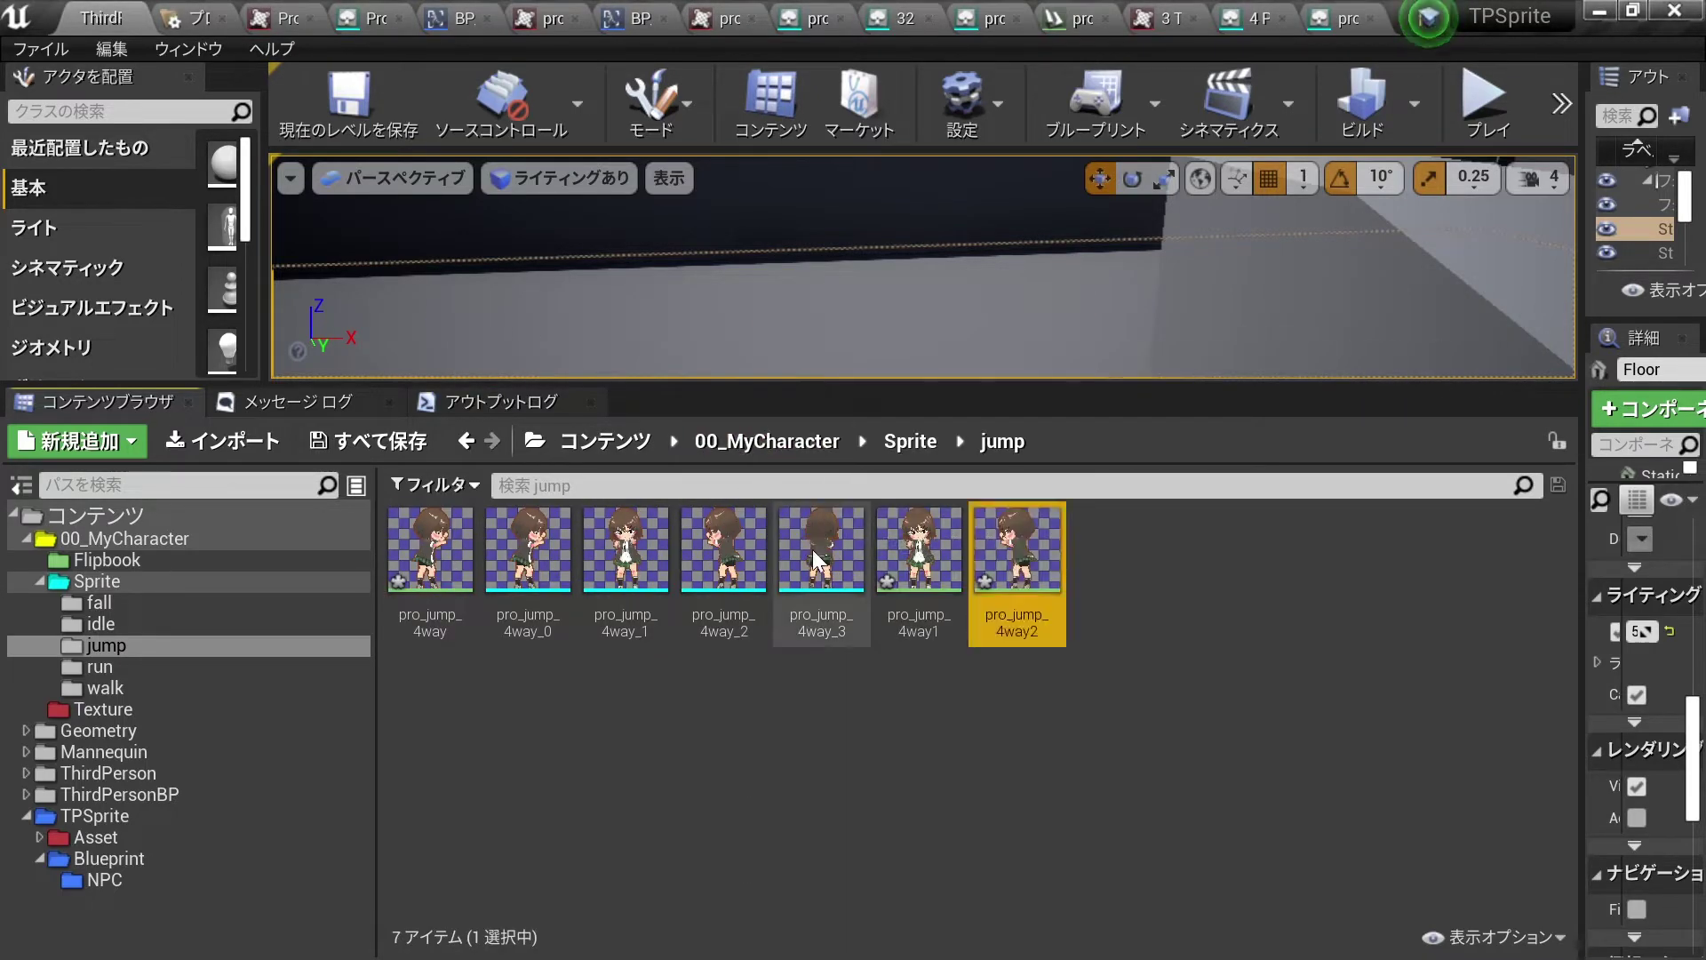
pyautogui.press('Escape')
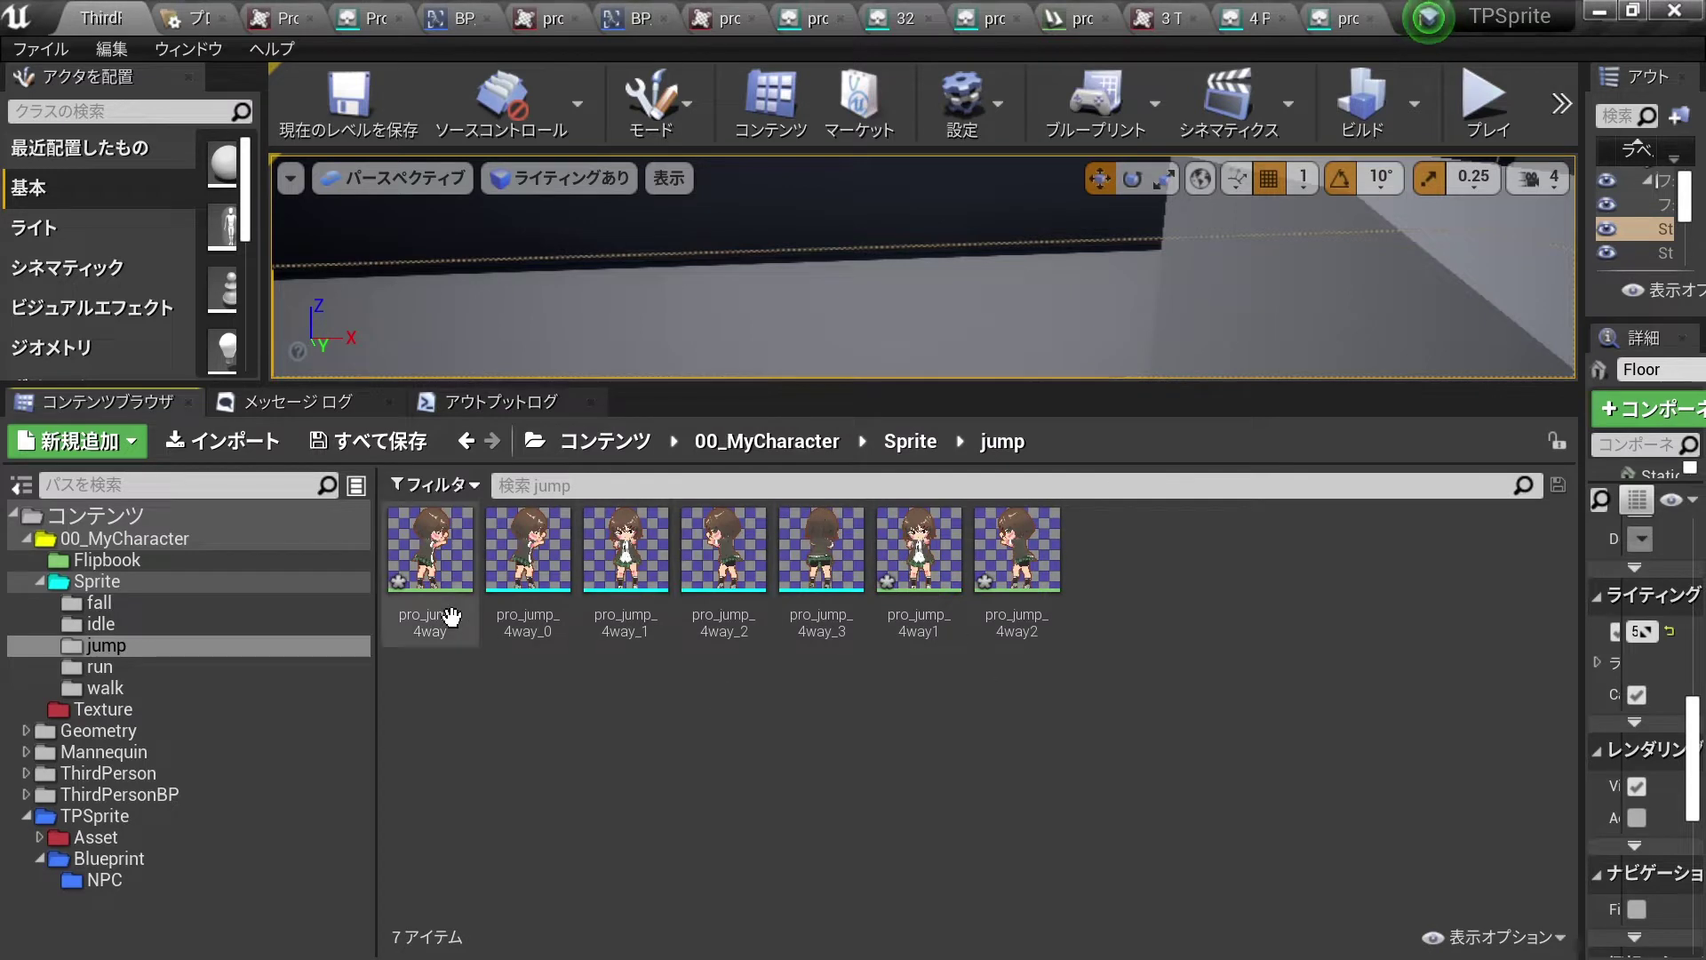
# Rename the first two jump flipbooks to pro_003_jump_4way and pro_103_jump_4way1.
pyautogui.click(430, 622)
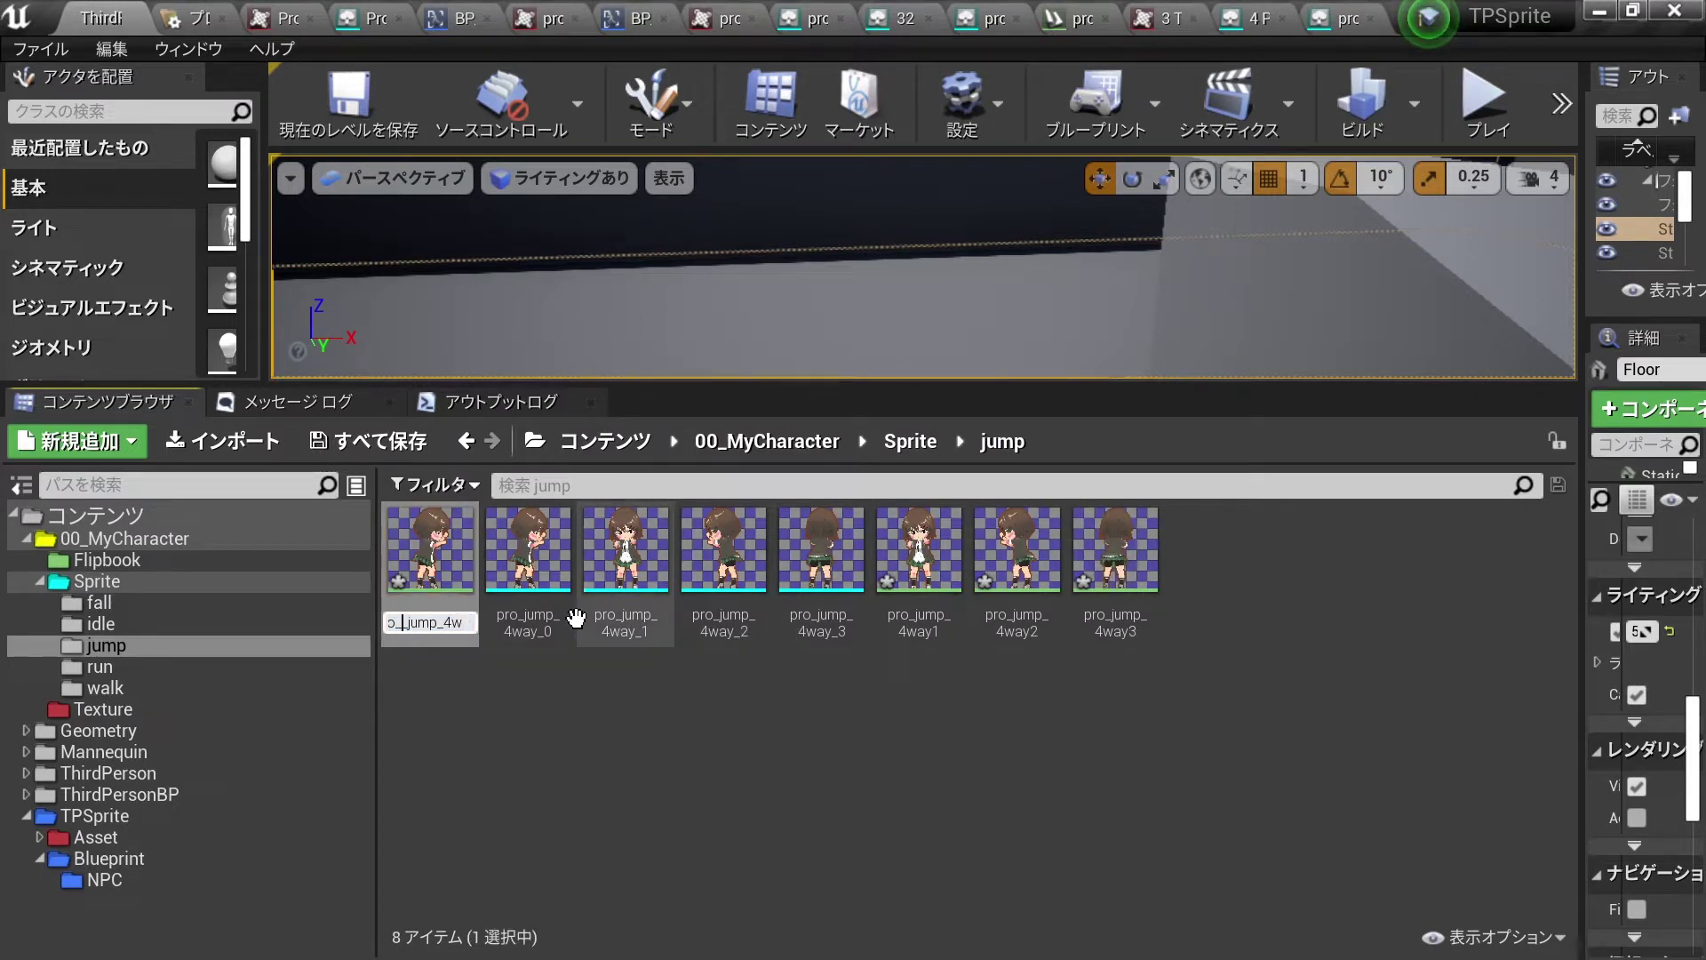
pyautogui.write('003')
pyautogui.press('Return')
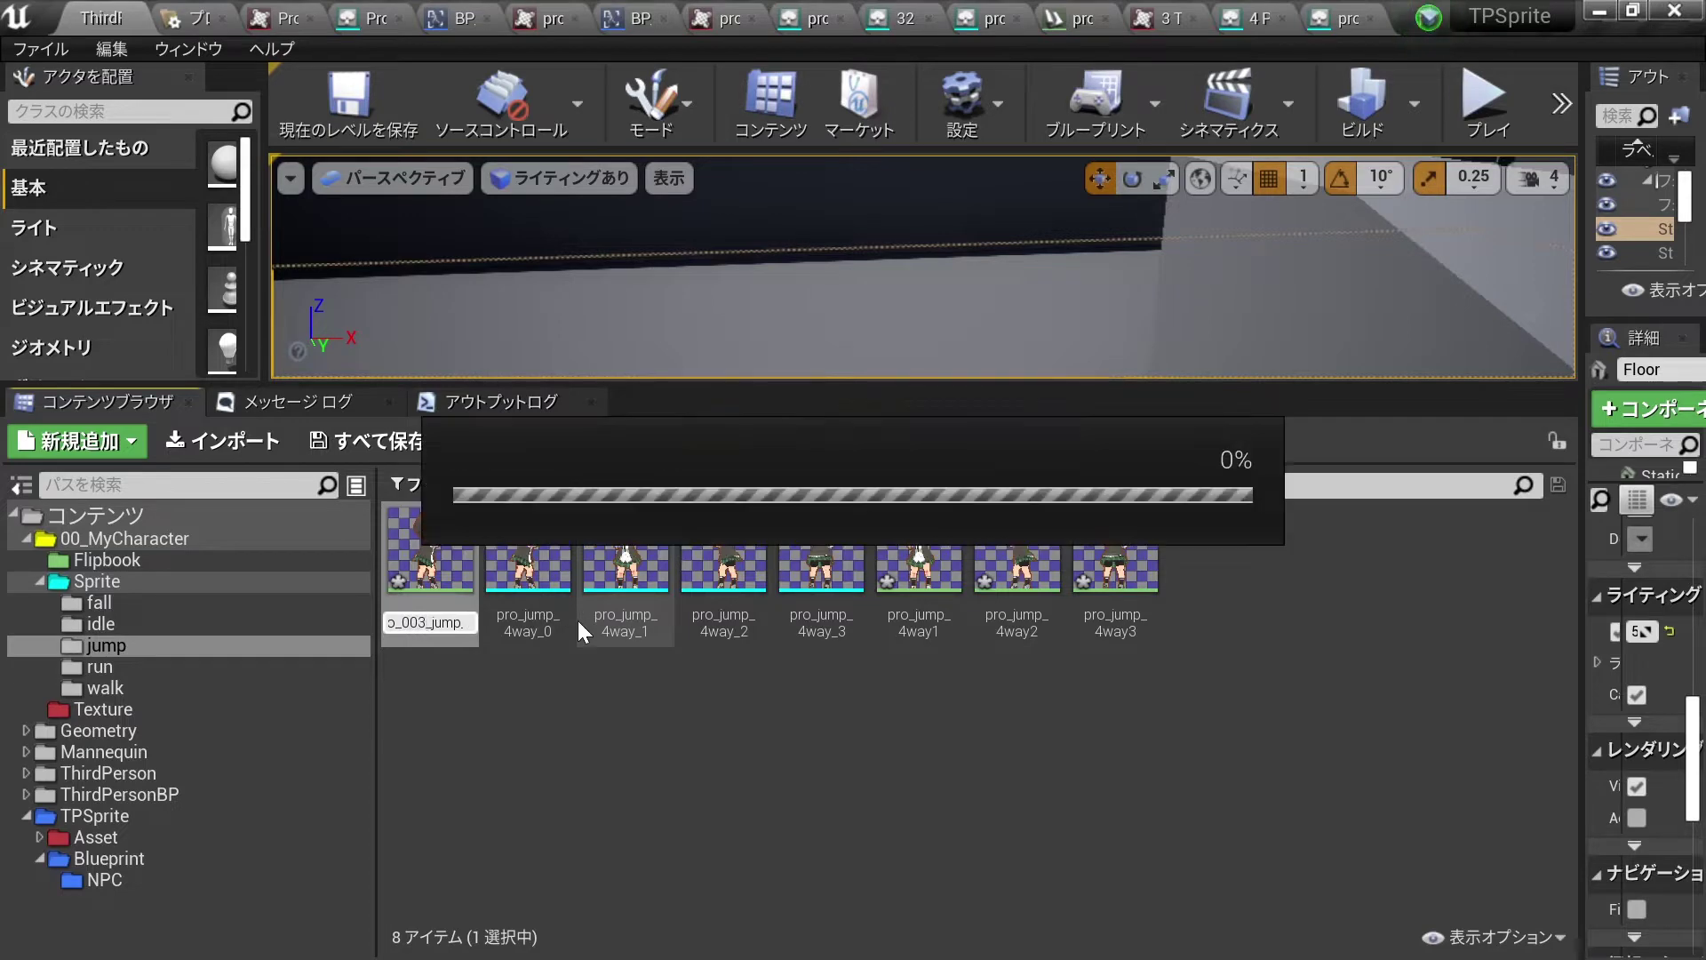
pyautogui.click(919, 623)
pyautogui.press('F2')
pyautogui.write('_10')
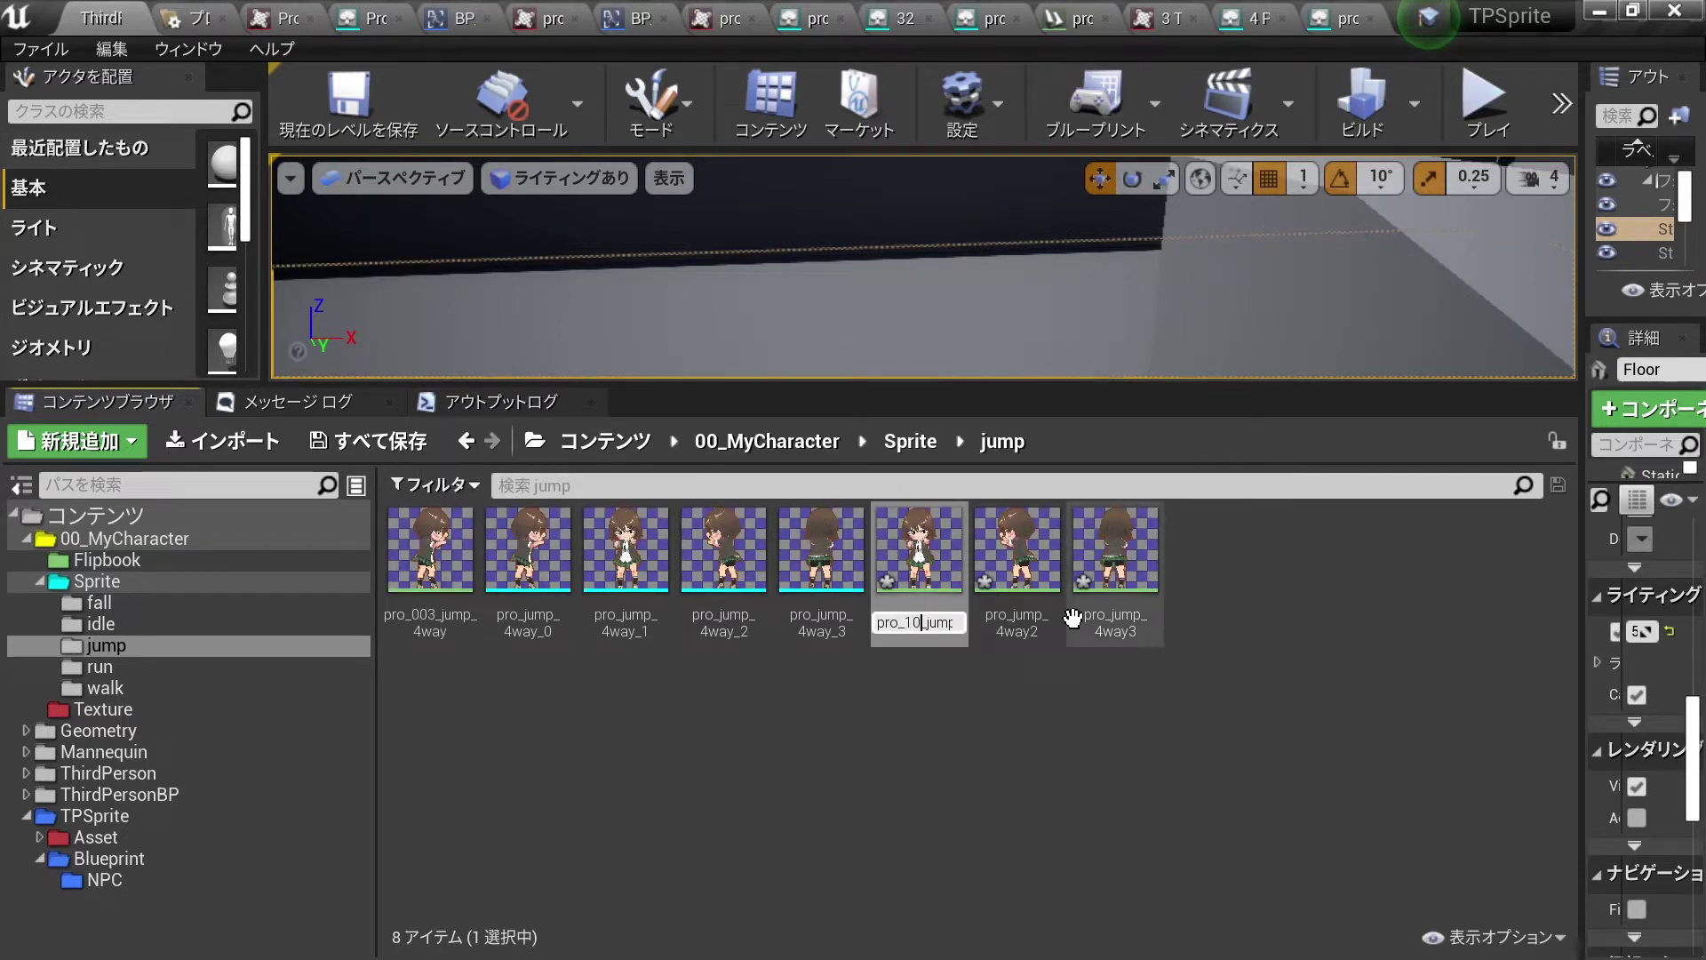
pyautogui.write('3_')
pyautogui.press('Return')
# Rename the other two jump flipbooks to pro_203_jump_4way2 and pro_303_jump_4way3.
pyautogui.click(1062, 617)
pyautogui.press('F2')
pyautogui.write('20jump_')
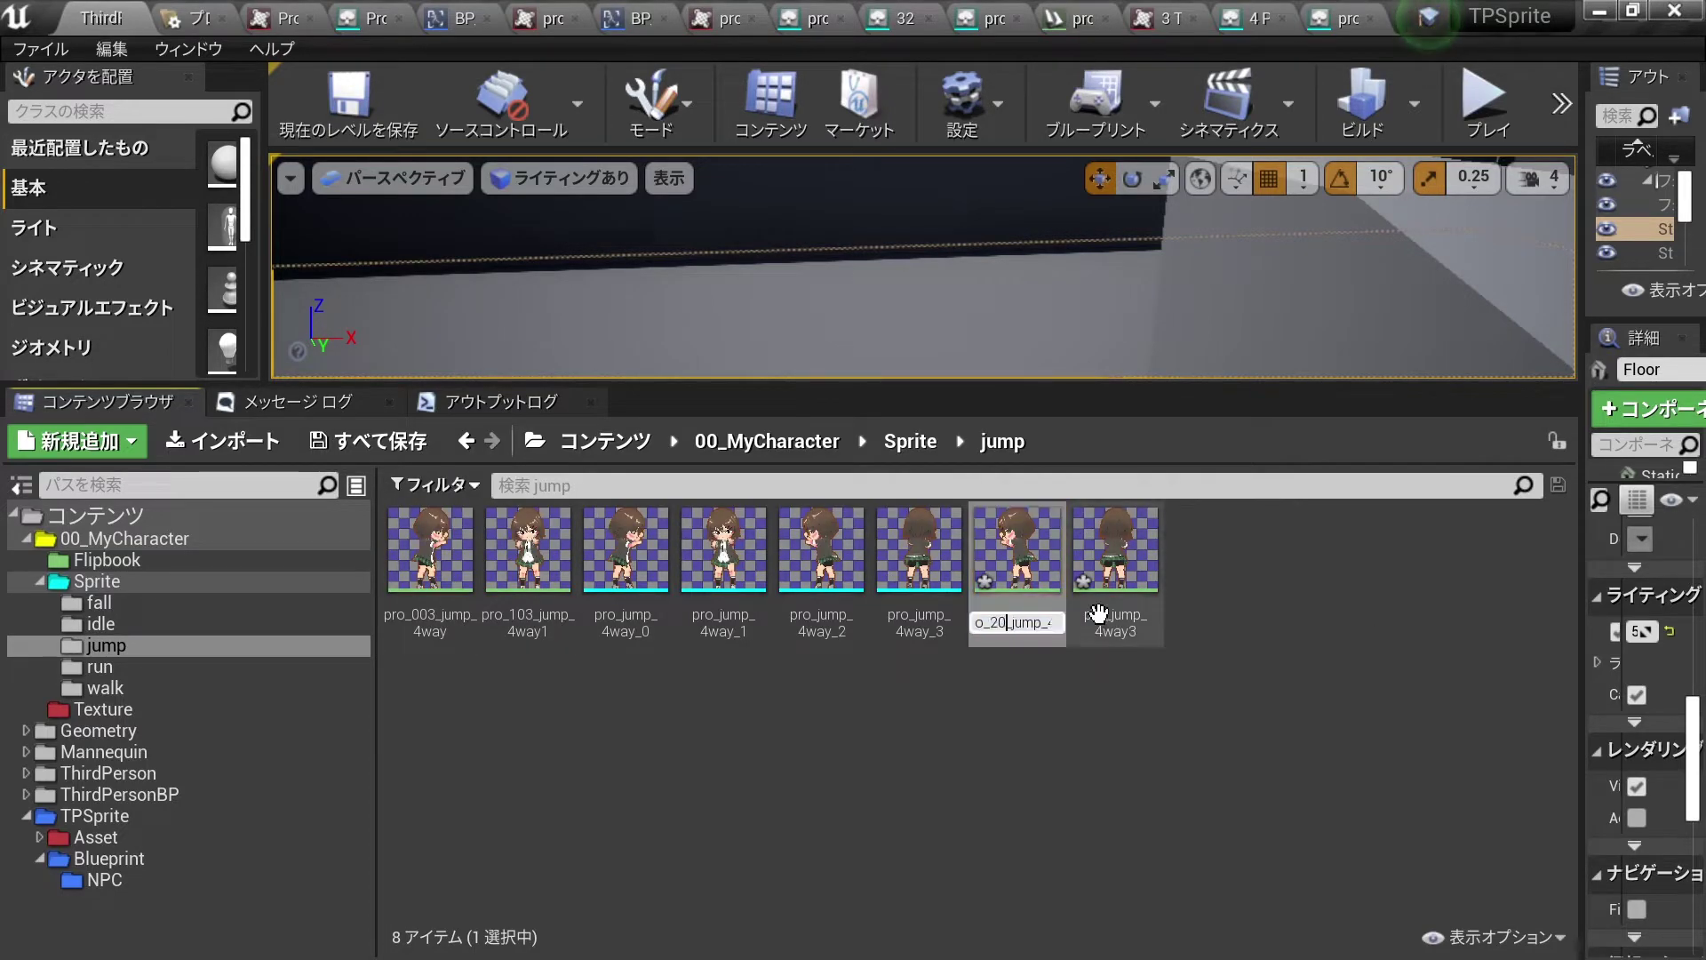
pyautogui.press('Return')
pyautogui.click(1102, 622)
pyautogui.press('F2')
pyautogui.write('303_jump')
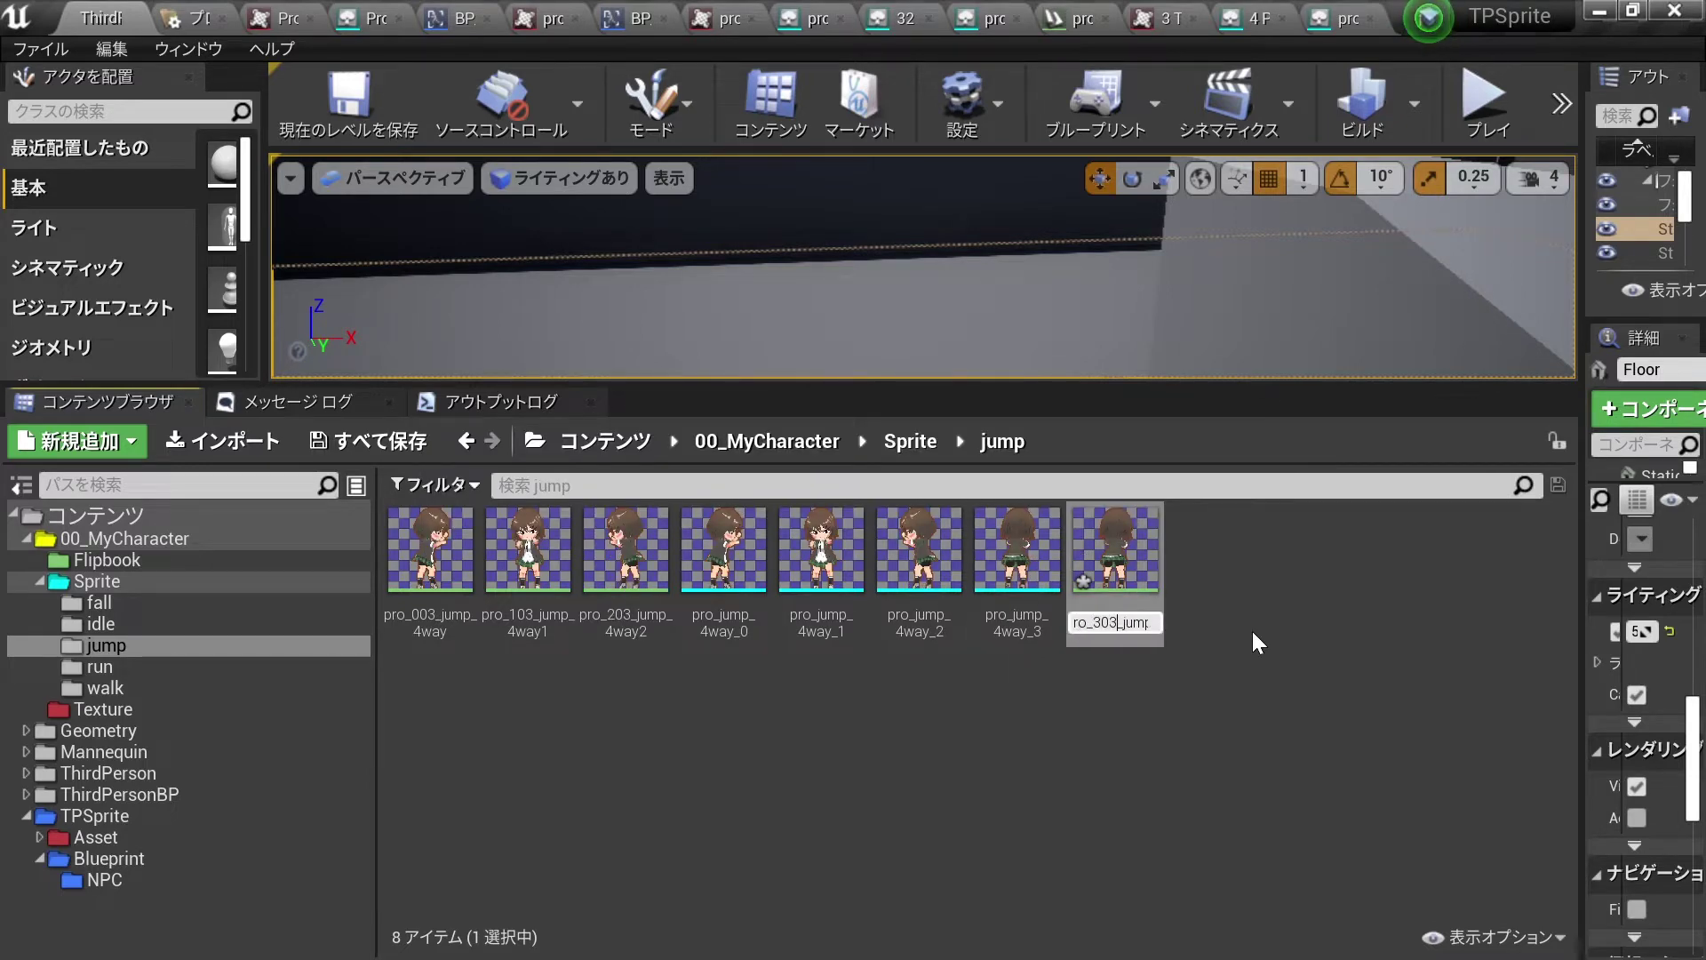
pyautogui.press('Return')
pyautogui.click(844, 549)
pyautogui.keyDown('shift'); pyautogui.click(1115, 549); pyautogui.keyUp('shift')
# Set the four jump sprites' pivot to Bottom Center in the Property Matrix and save all.
pyautogui.rightClick(1117, 549)
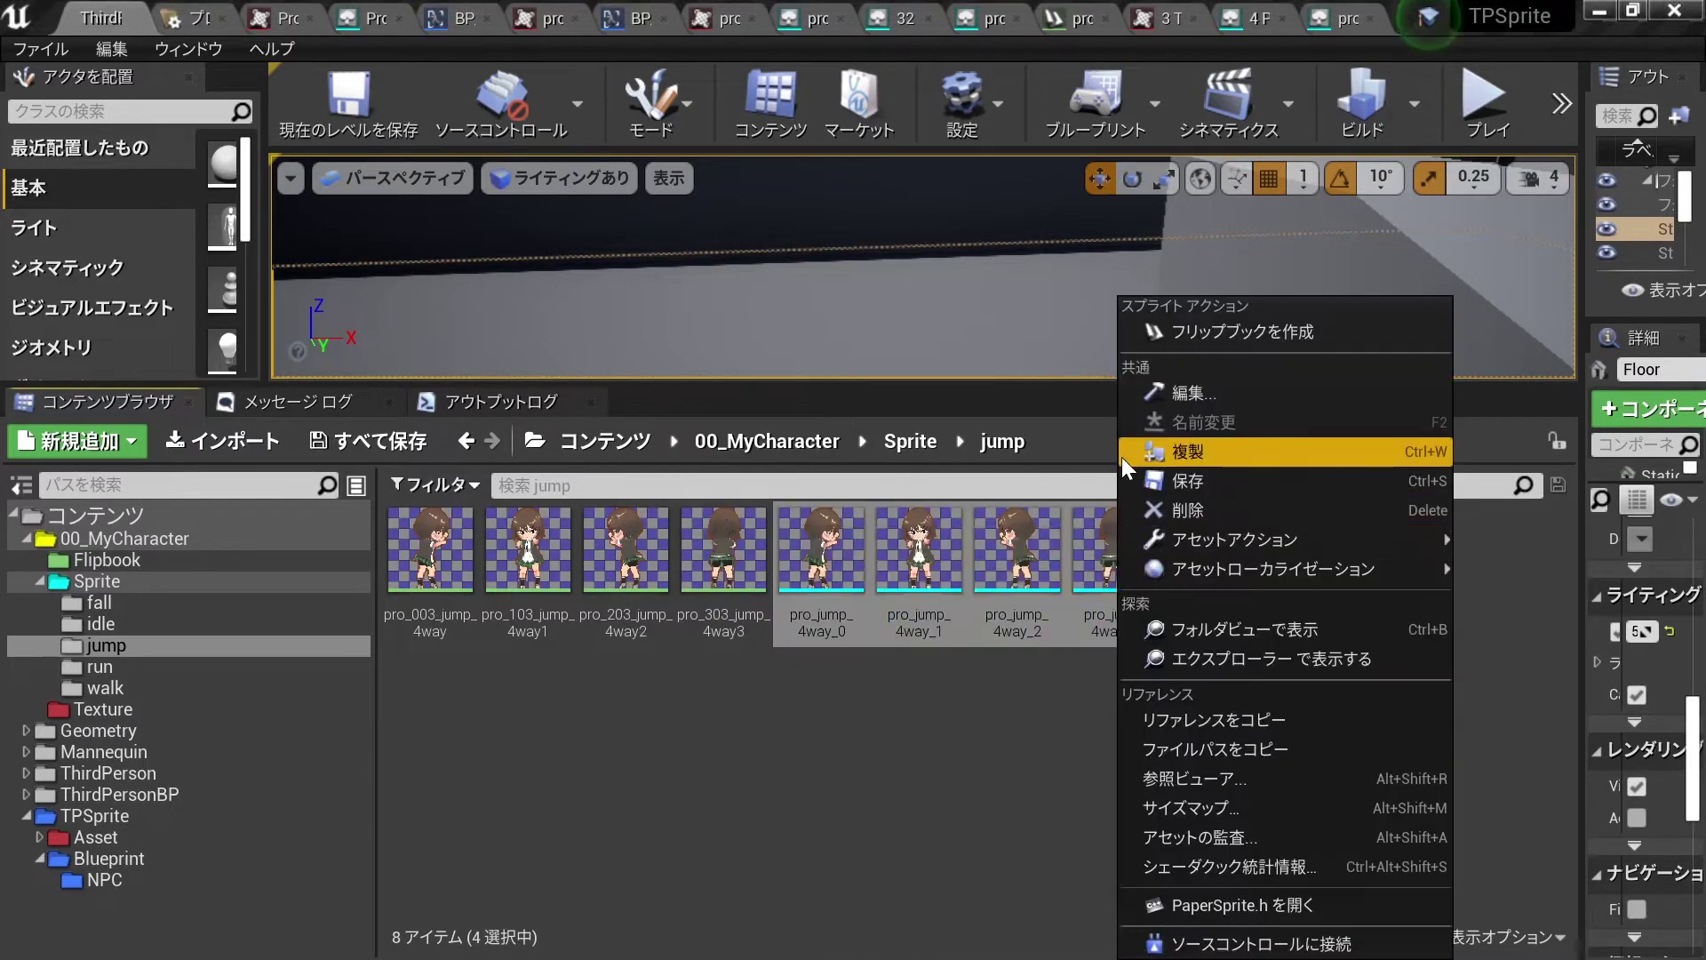
pyautogui.moveTo(1273, 544)
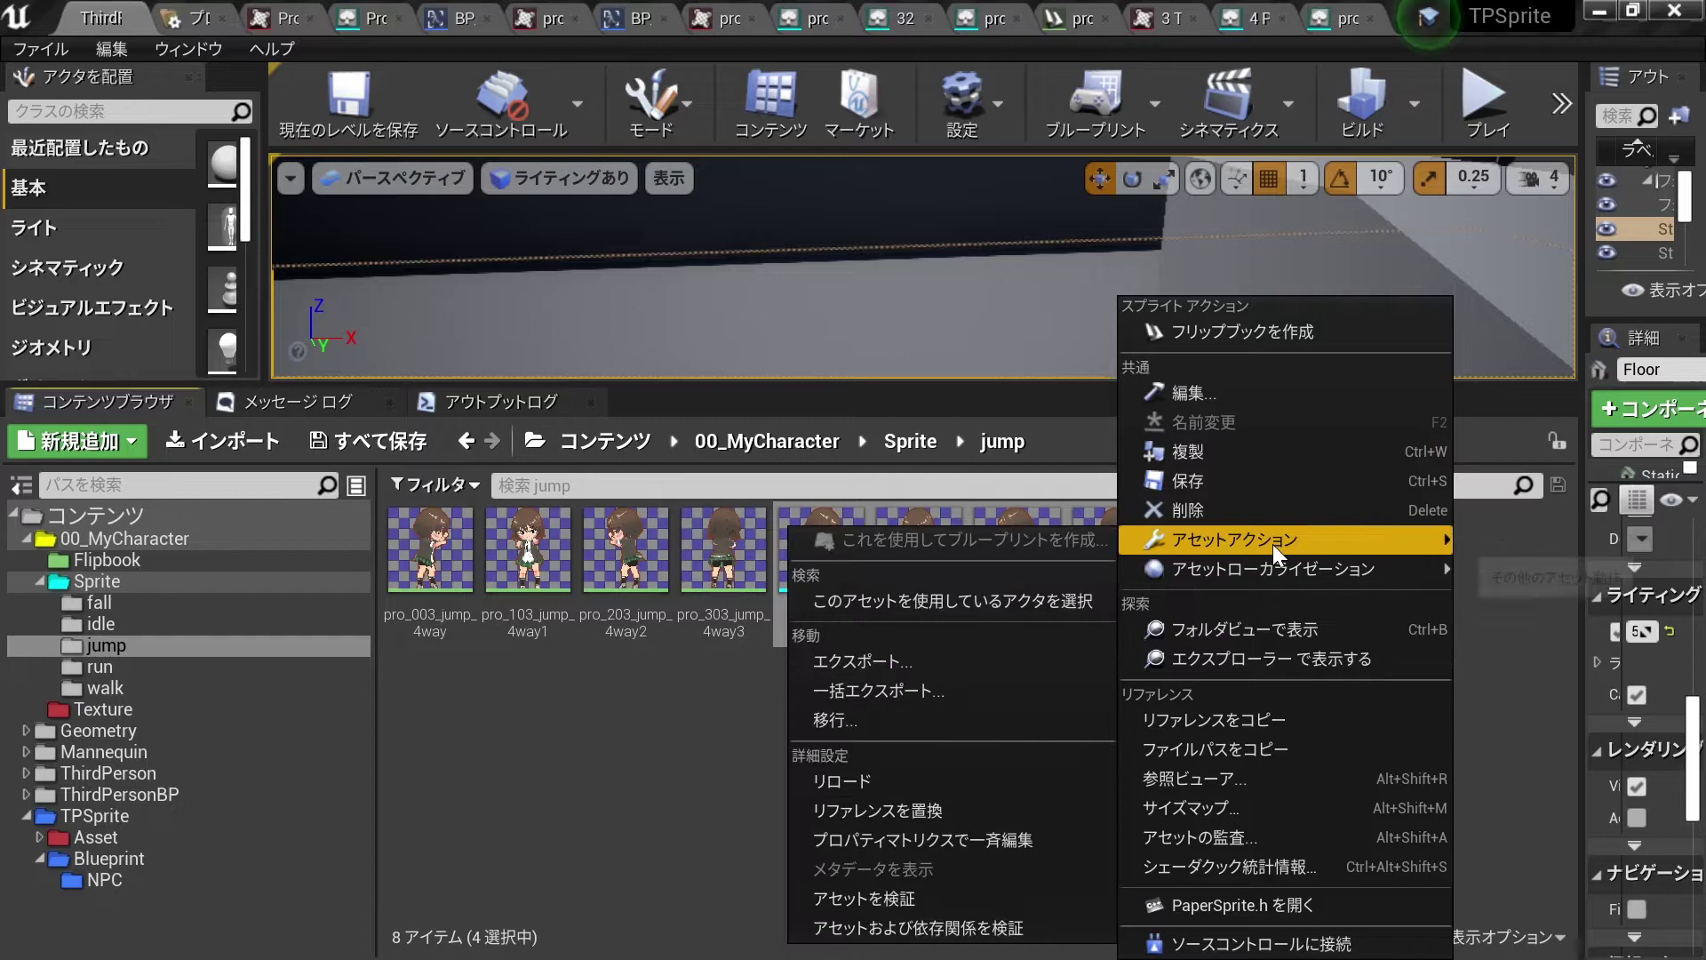
pyautogui.click(1010, 829)
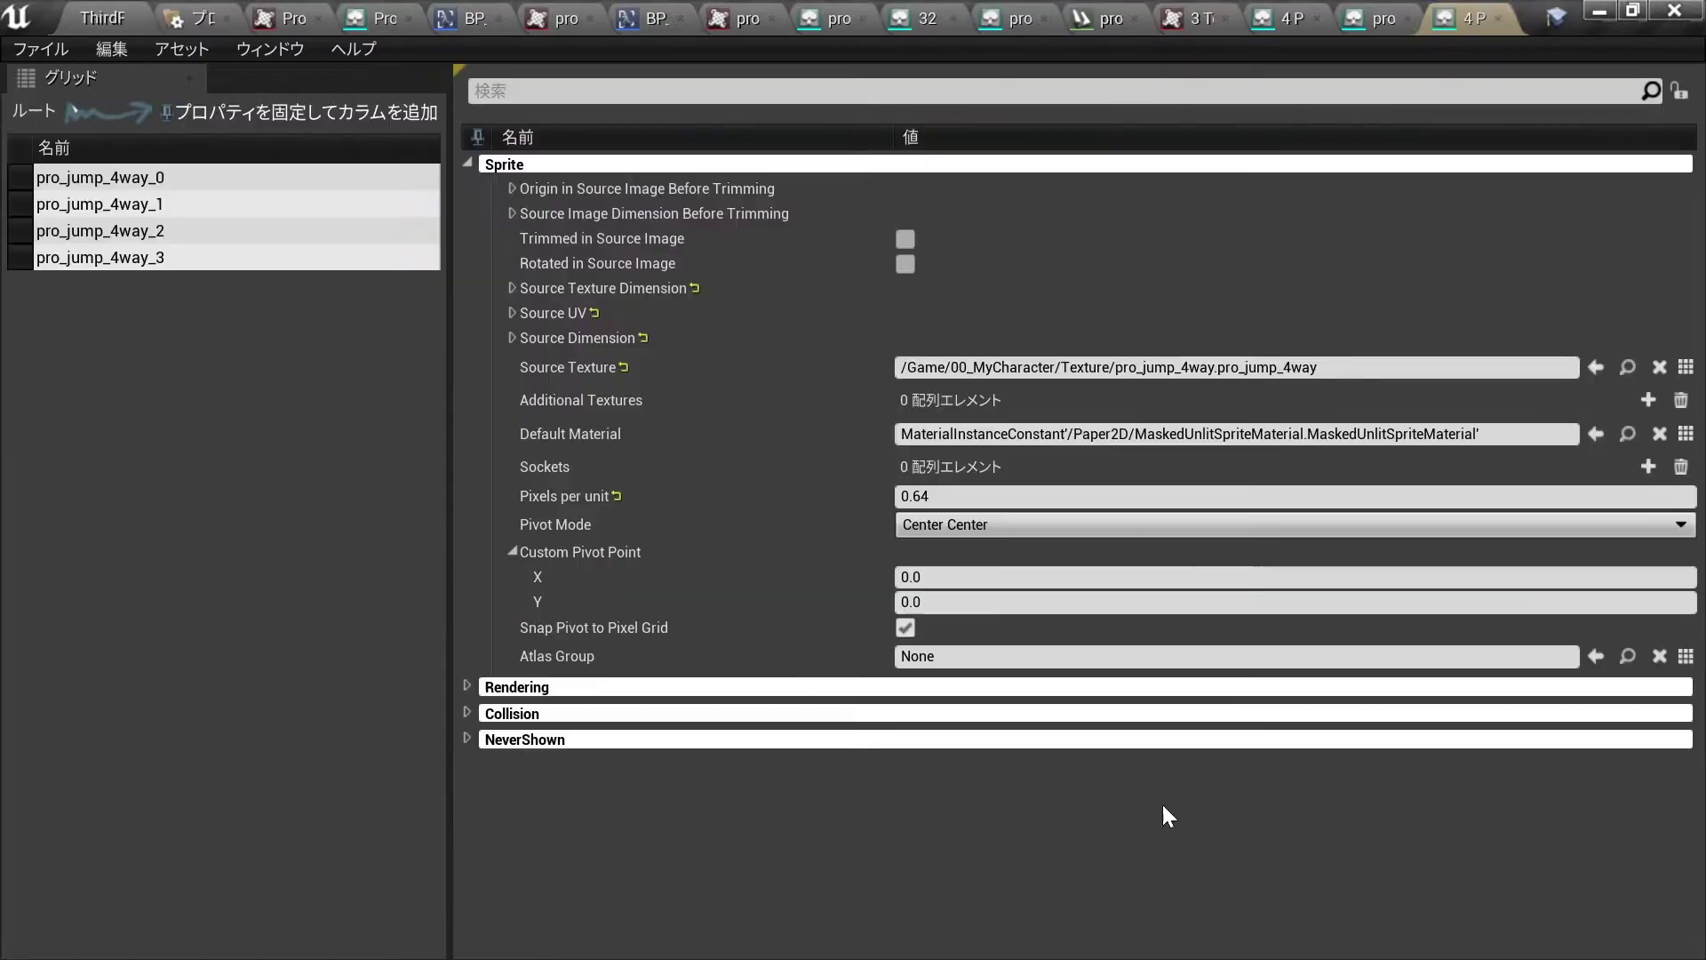
pyautogui.click(972, 522)
pyautogui.click(922, 686)
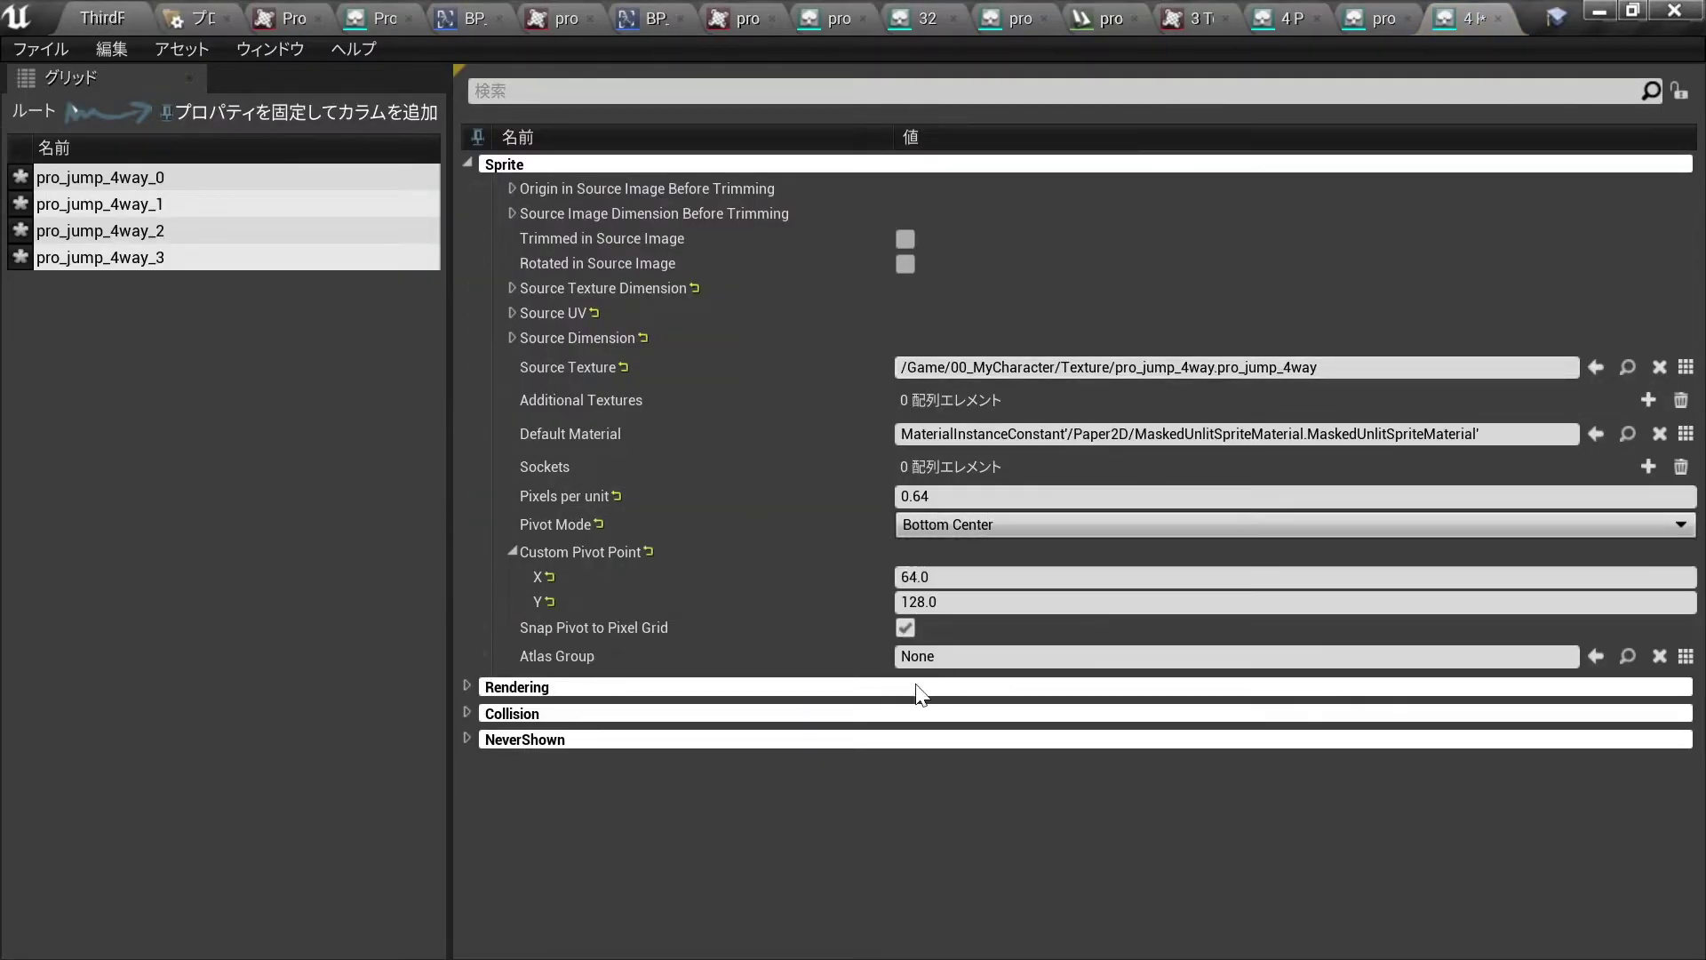
pyautogui.click(55, 56)
pyautogui.click(56, 191)
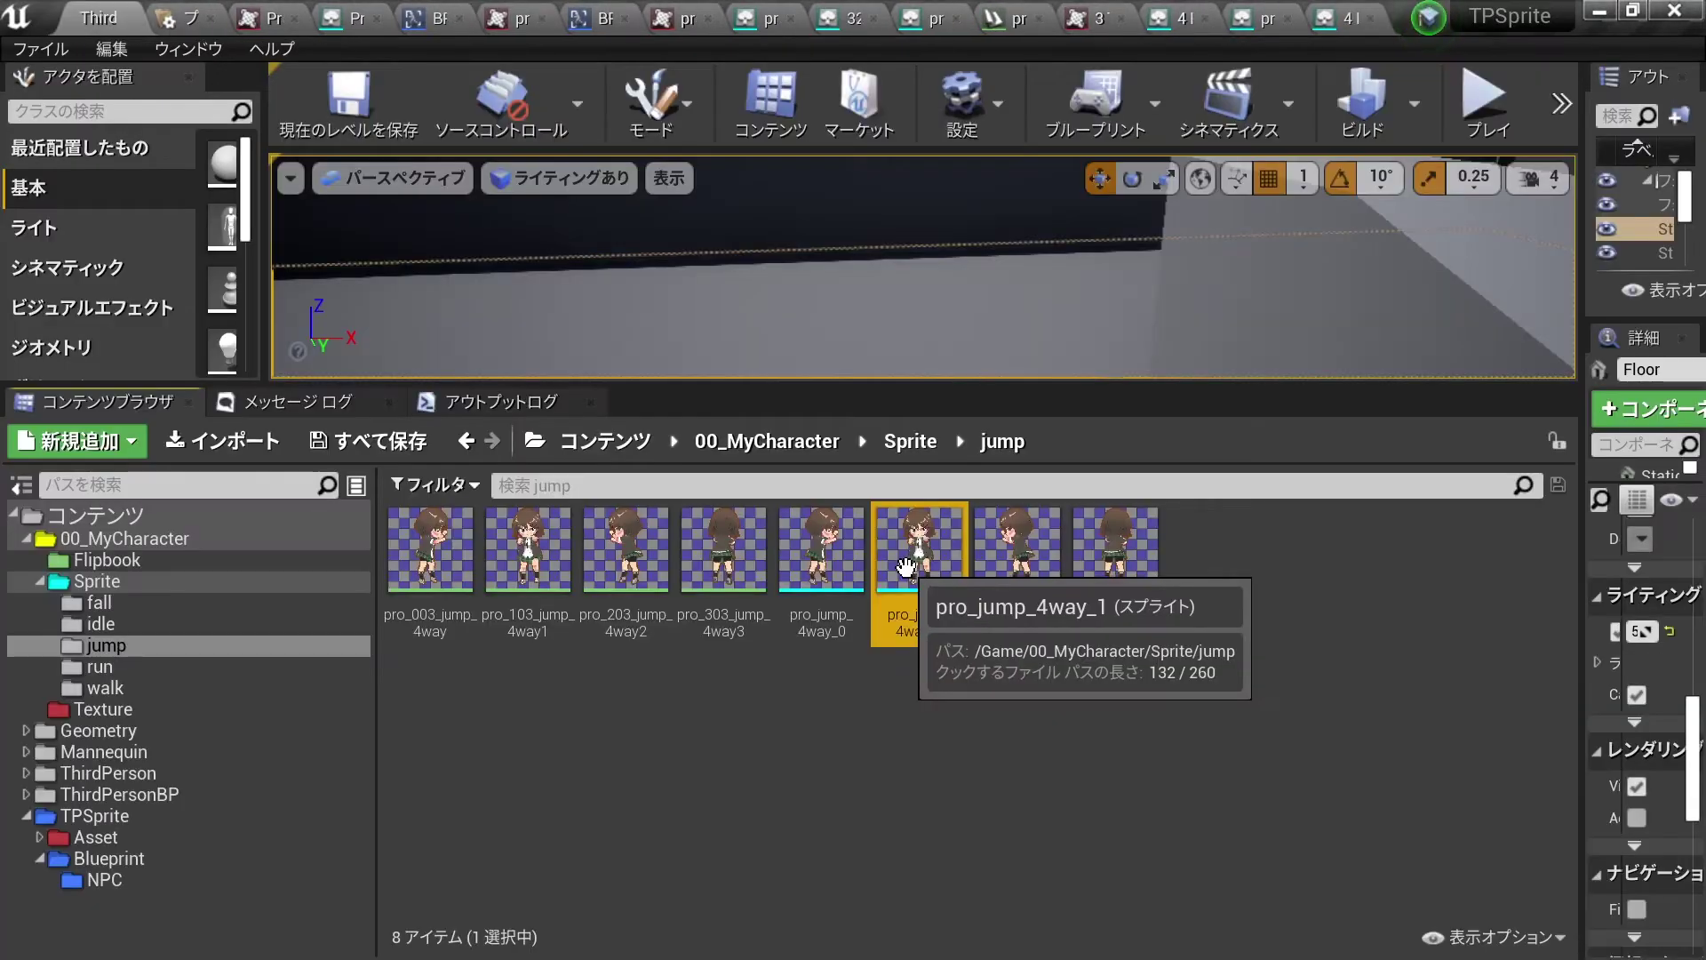
# Check pro_jump_4way_1's pivot, then move the four jump flipbooks into the Flipbook folder.
pyautogui.doubleClick(906, 566)
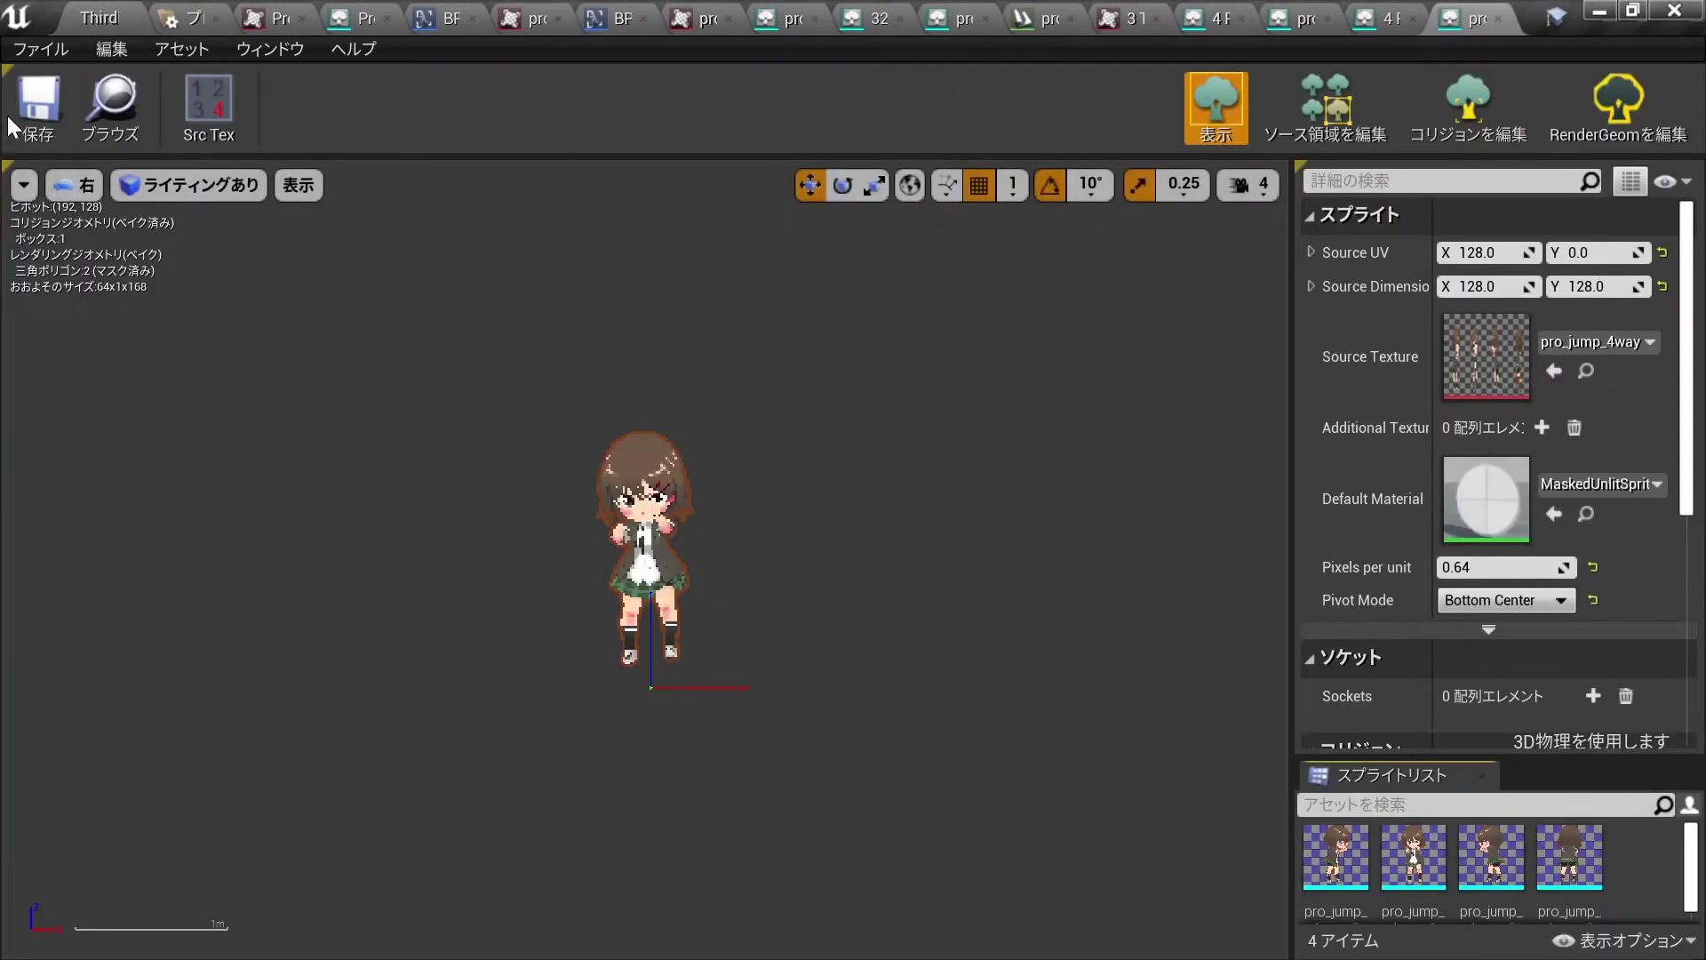
pyautogui.click(76, 14)
pyautogui.click(431, 547)
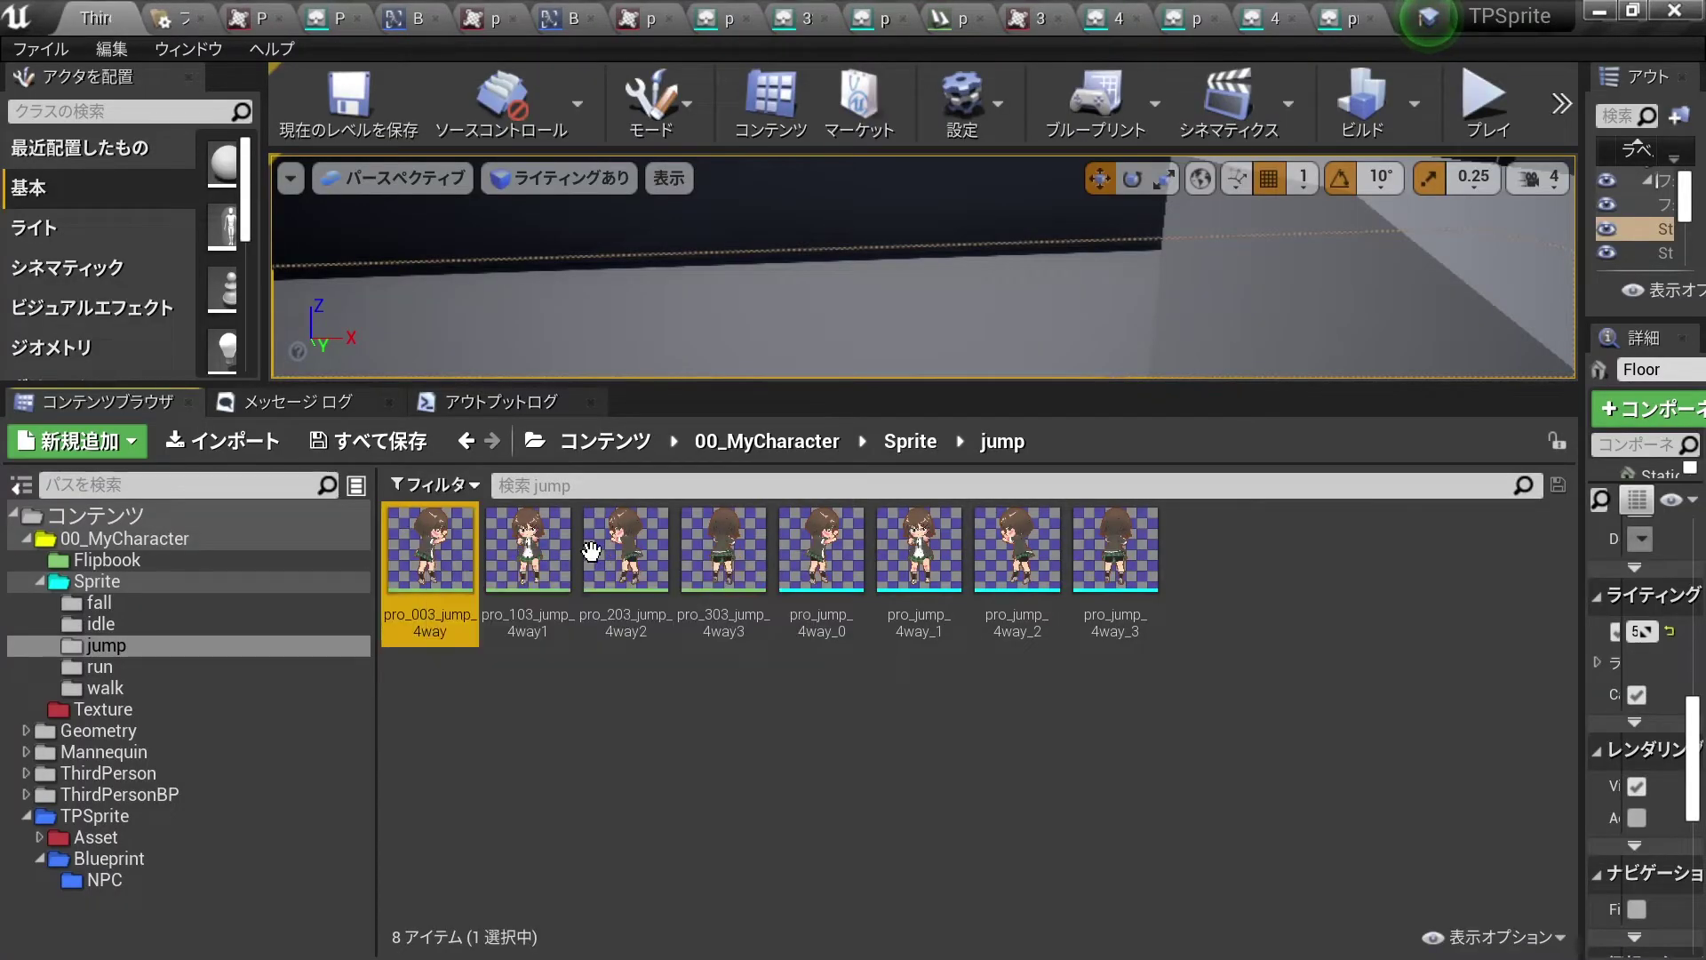
pyautogui.keyDown('shift'); pyautogui.click(723, 547); pyautogui.keyUp('shift')
pyautogui.moveTo(723, 547); pyautogui.dragTo(121, 560)
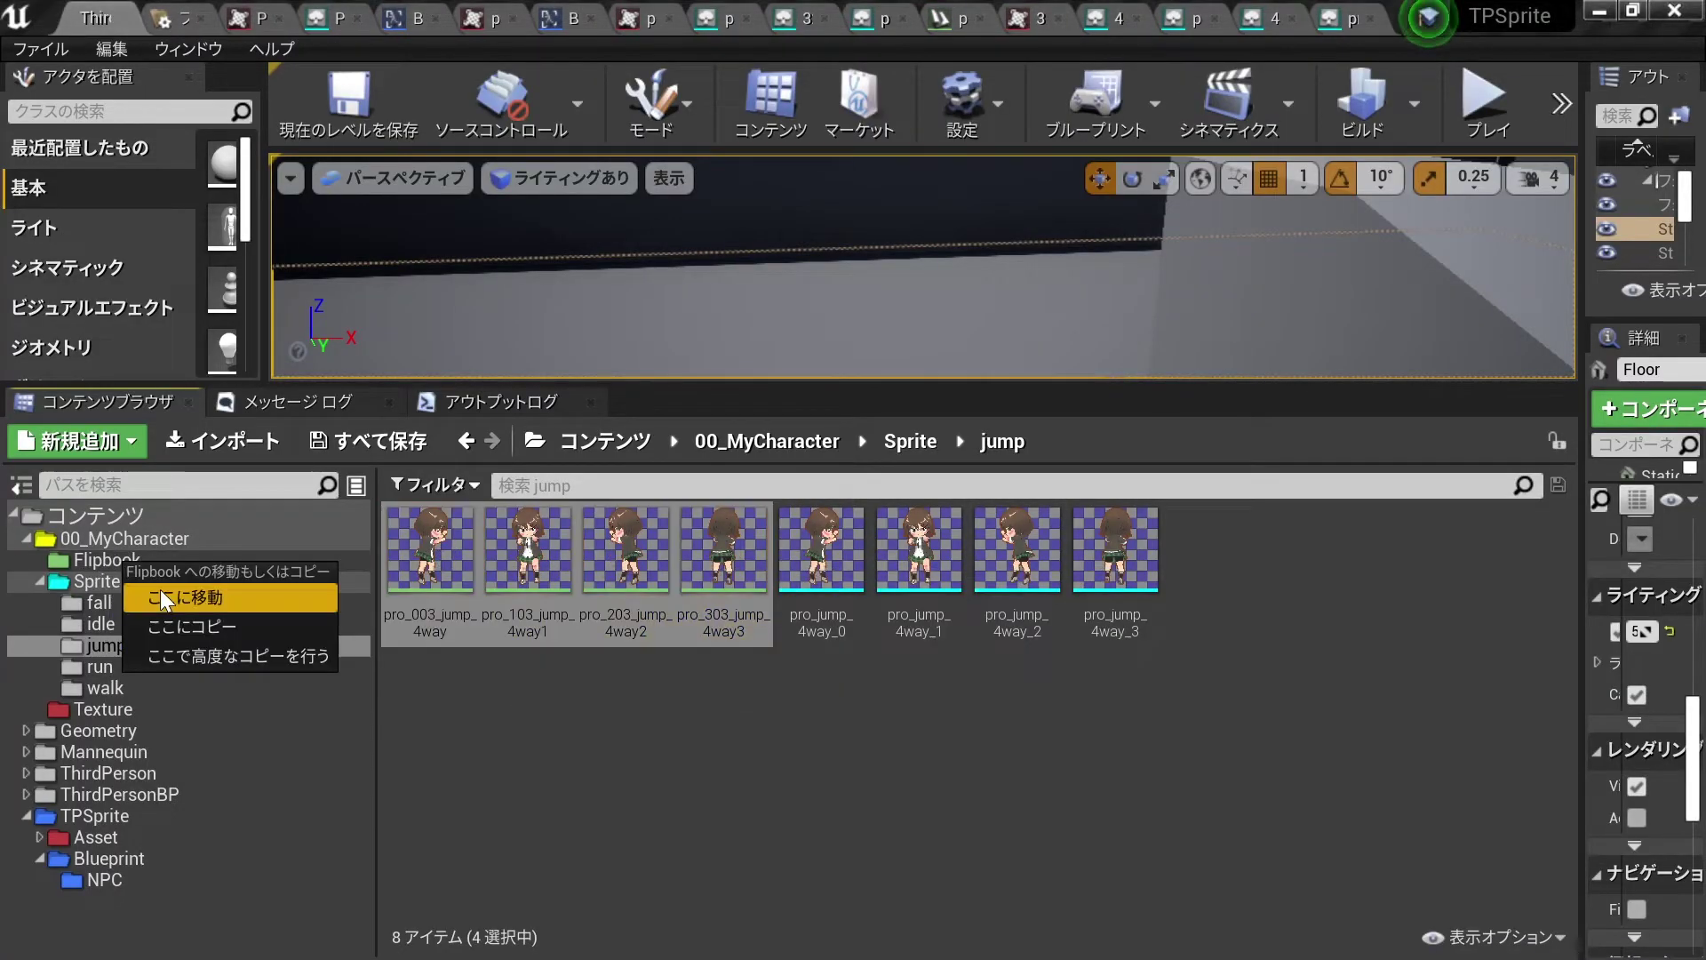
pyautogui.click(162, 590)
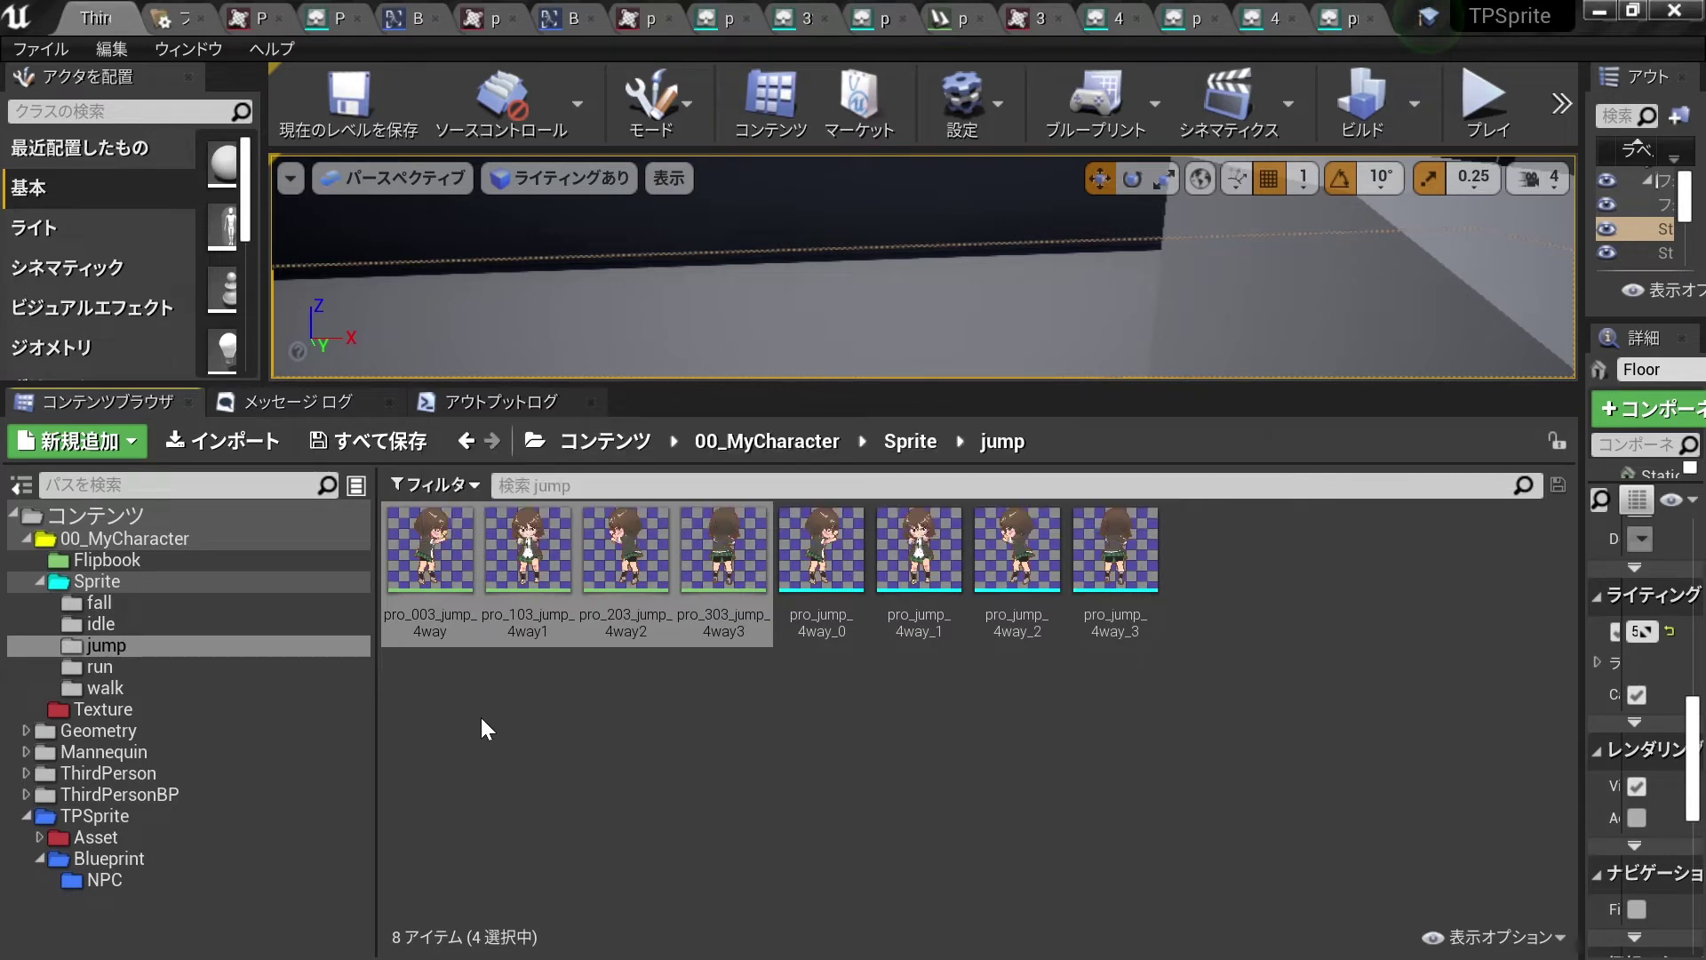
pyautogui.click(97, 668)
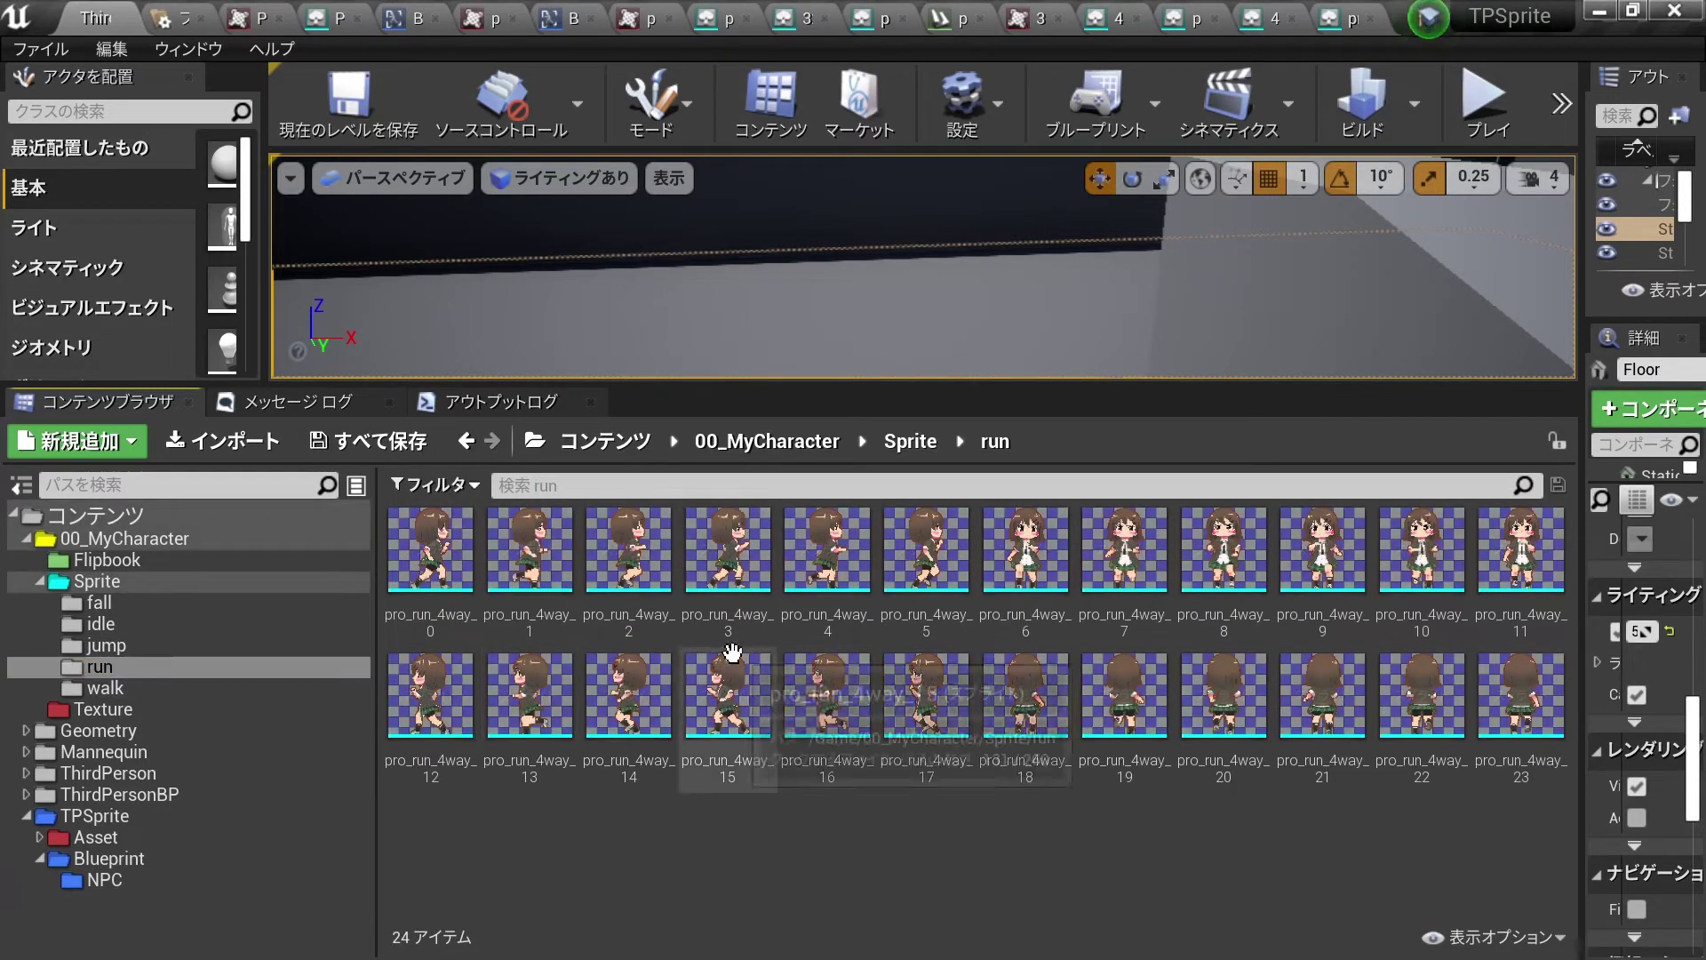
# Create run flipbooks from sprites 0–5 and 6–11, keeping the name pro_run_4way1.
pyautogui.click(435, 583)
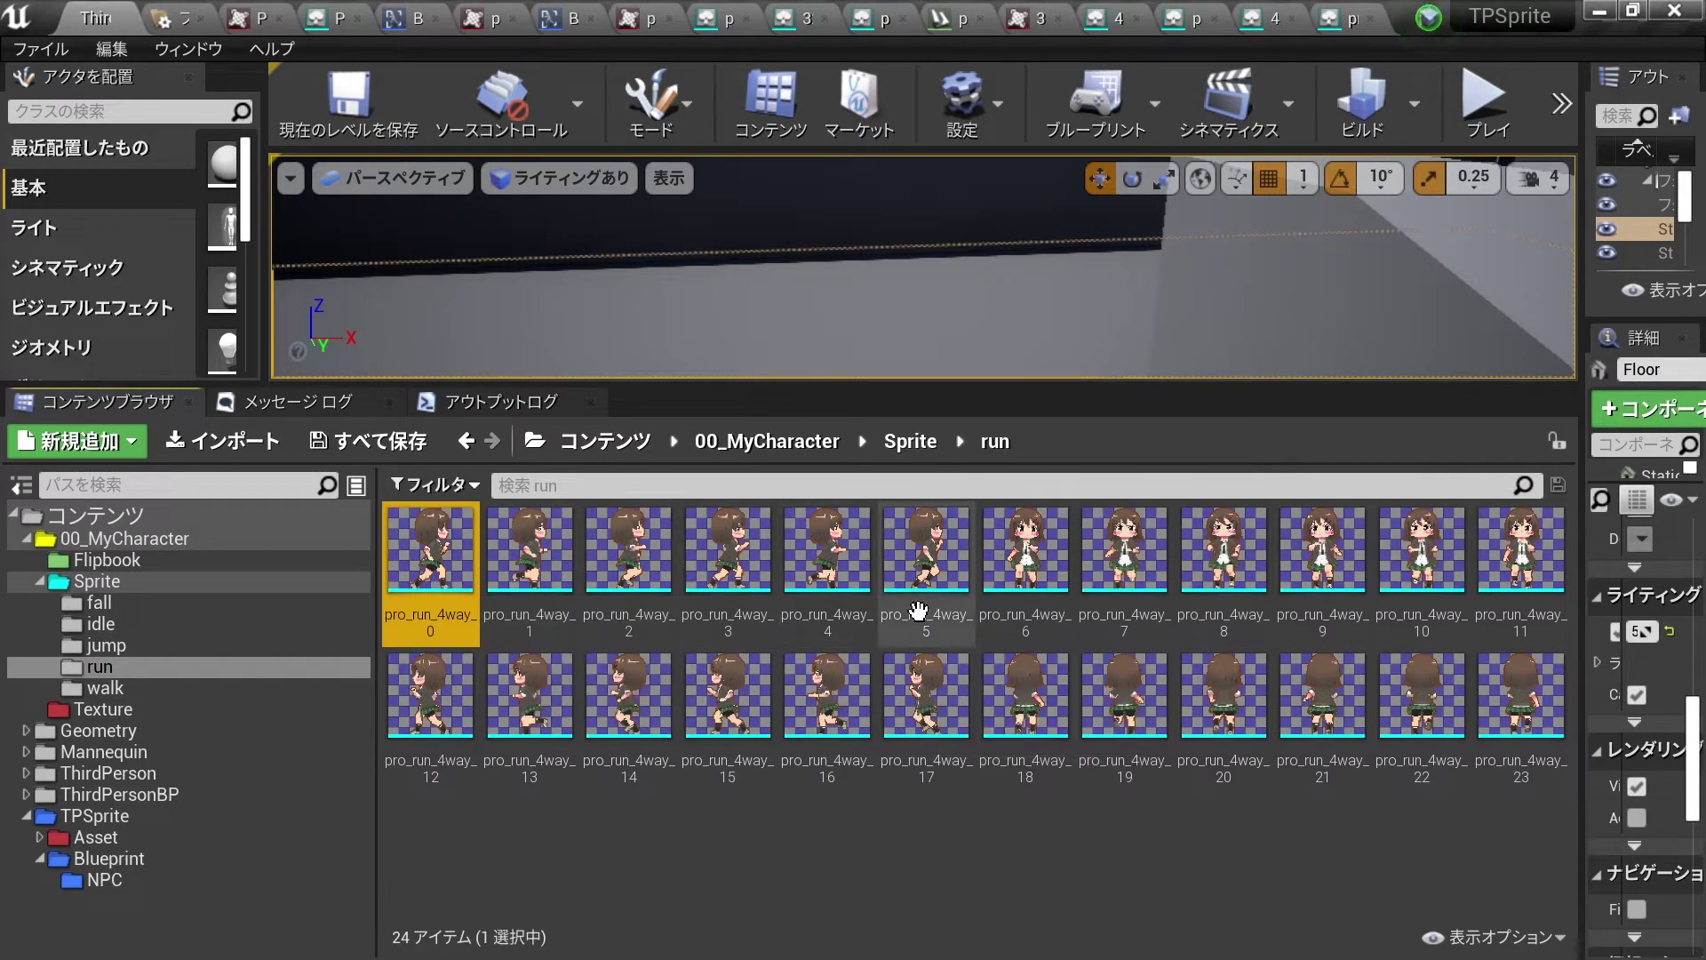
pyautogui.keyDown('shift'); pyautogui.click(927, 556); pyautogui.keyUp('shift')
pyautogui.rightClick(929, 560)
pyautogui.click(1033, 342)
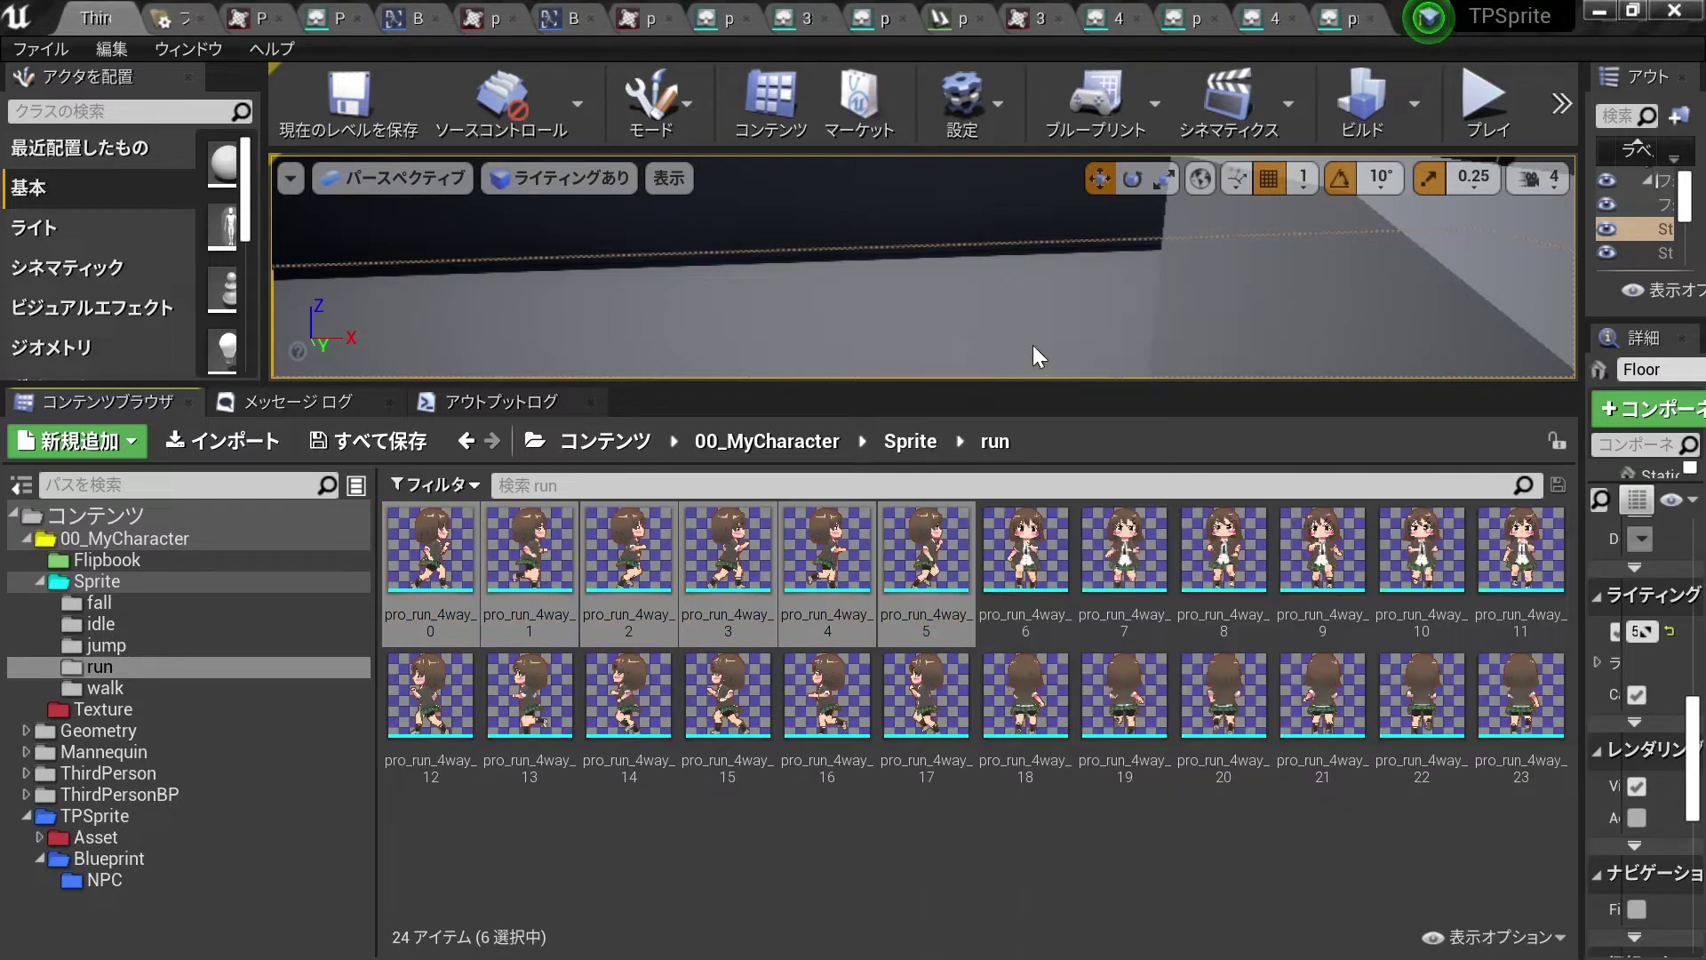
pyautogui.keyDown('shift'); pyautogui.click(536, 692); pyautogui.keyUp('shift')
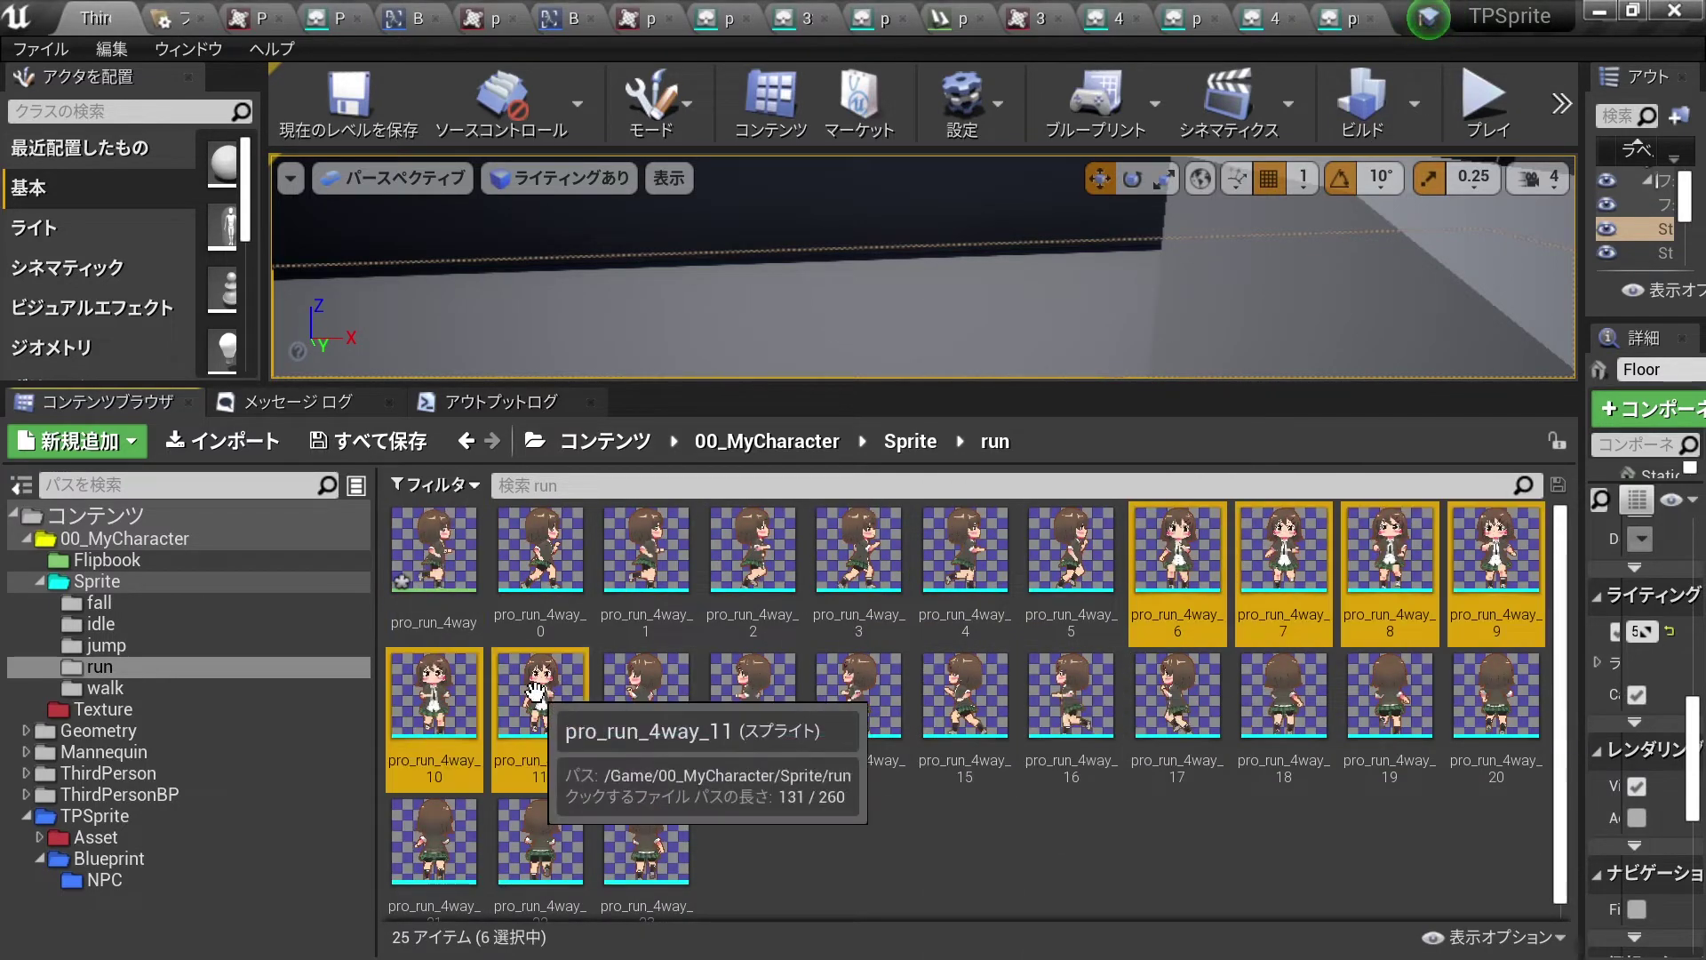
pyautogui.rightClick(537, 691)
pyautogui.click(668, 61)
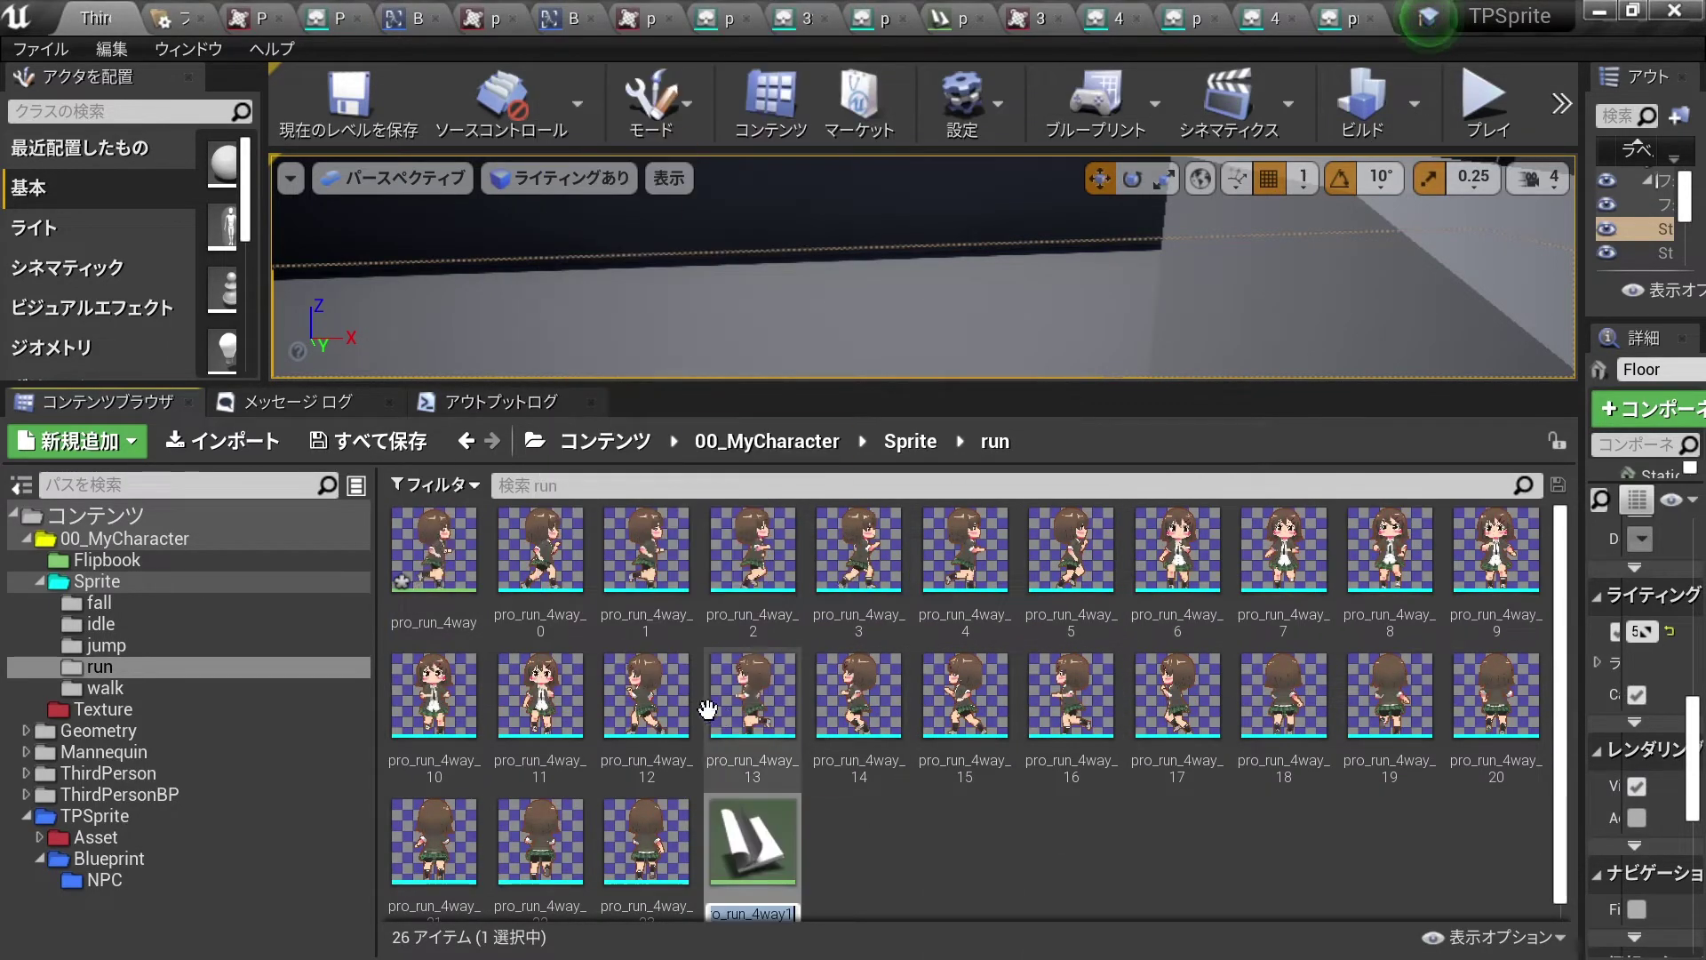
pyautogui.press('Return')
# Create run flipbooks from sprites 12–17 and 18–23, keeping the name pro_run_4way3.
pyautogui.keyDown('shift'); pyautogui.click(1161, 722); pyautogui.keyUp('shift')
pyautogui.click(655, 701)
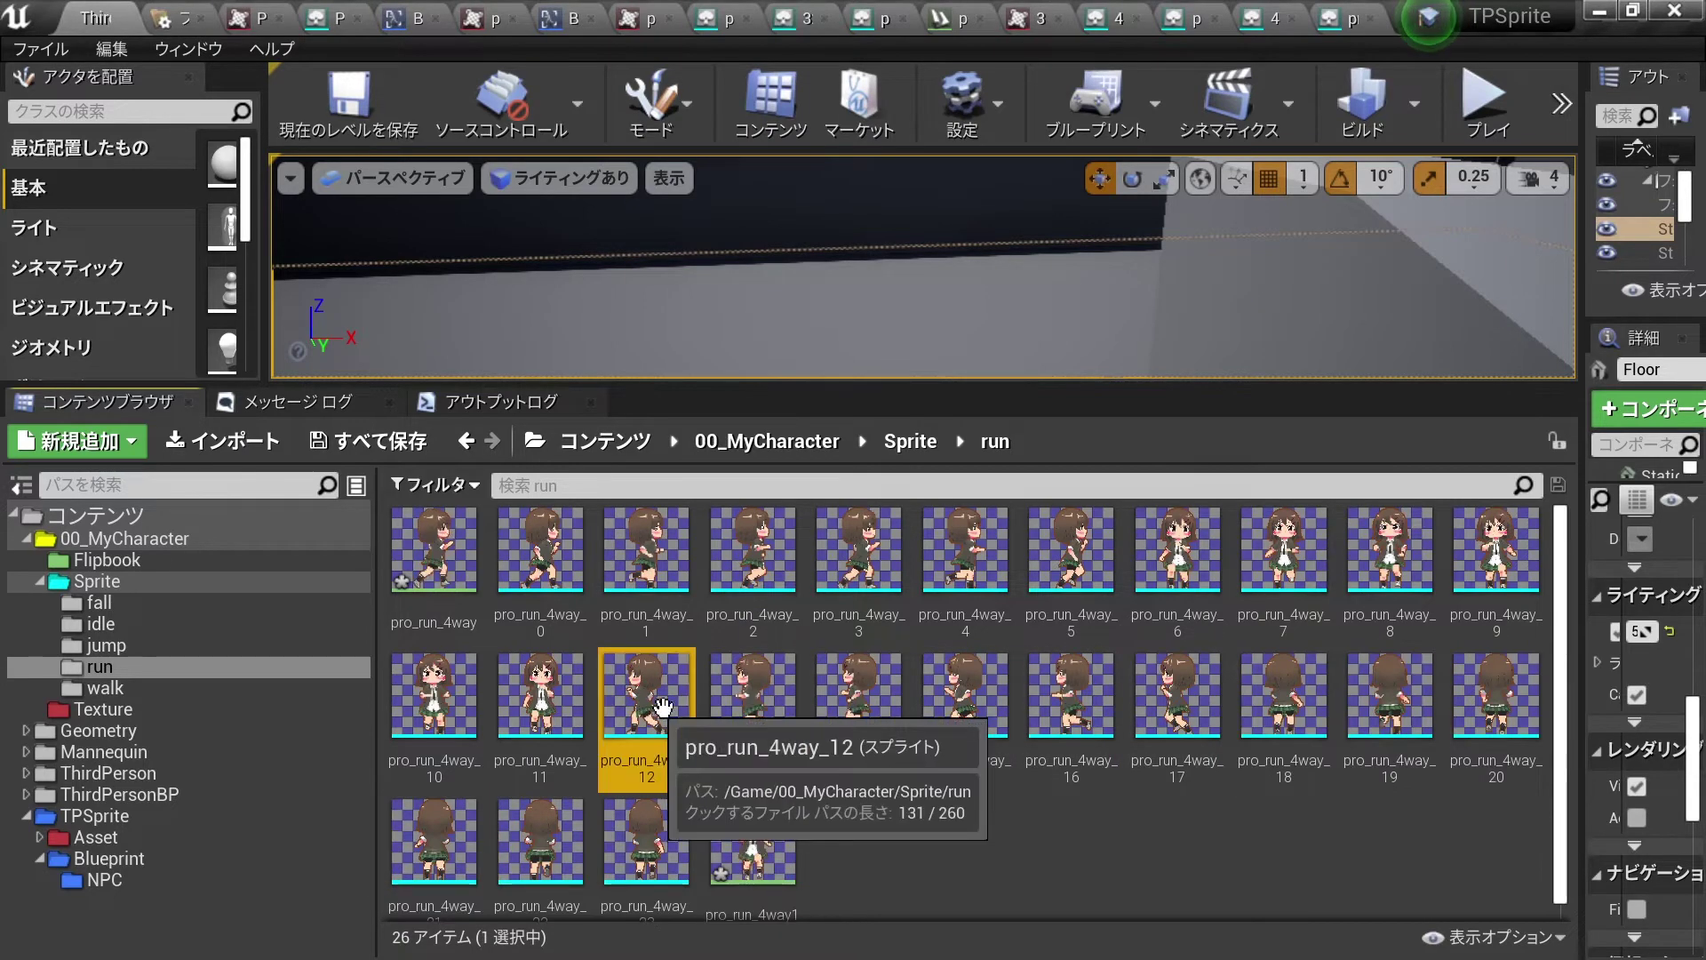
pyautogui.keyDown('shift'); pyautogui.click(1178, 702); pyautogui.keyUp('shift')
pyautogui.rightClick(1178, 703)
pyautogui.click(1309, 98)
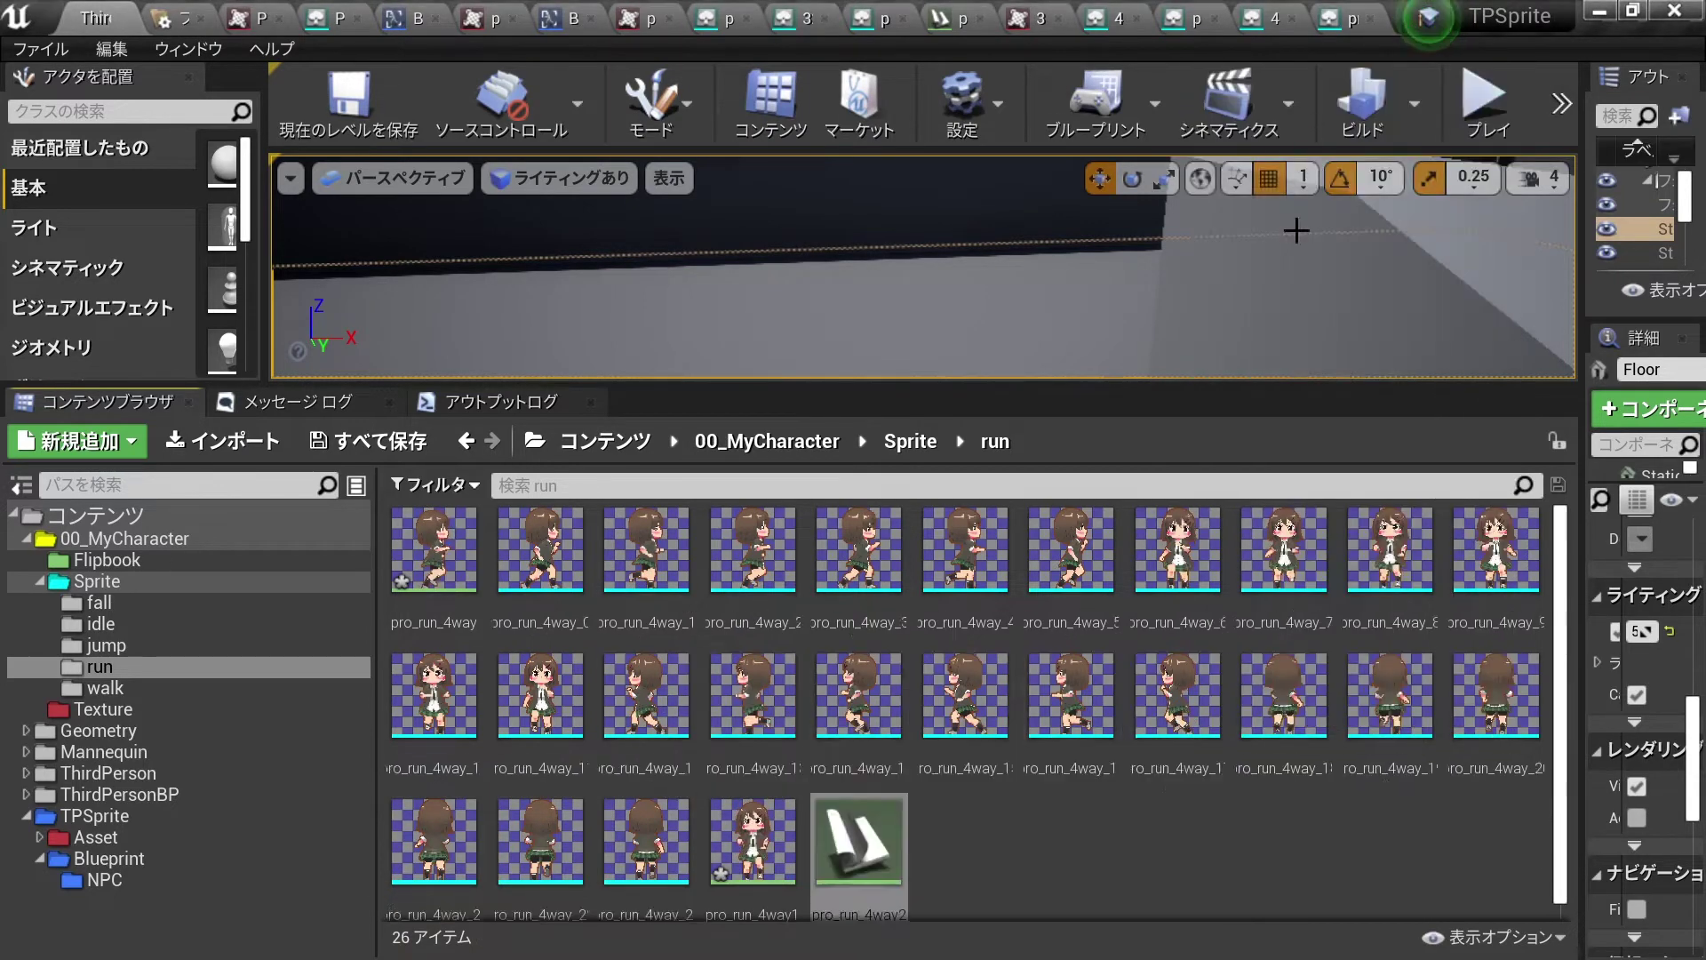
pyautogui.click(1284, 702)
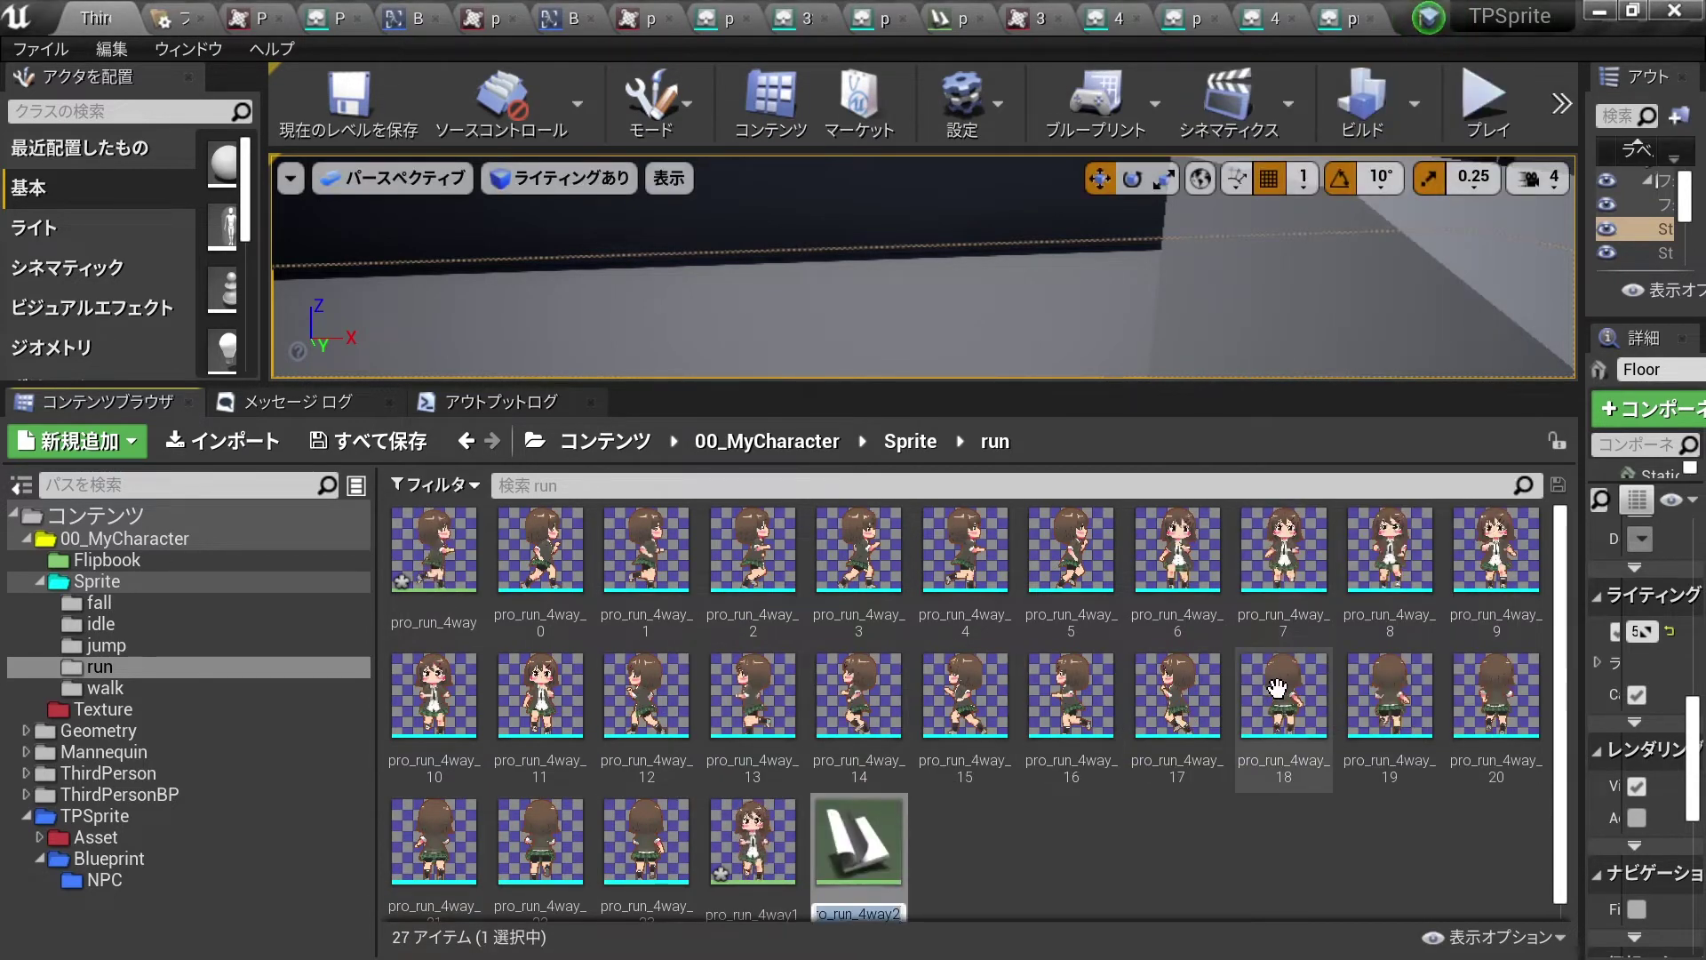
pyautogui.keyDown('shift'); pyautogui.click(667, 840); pyautogui.keyUp('shift')
pyautogui.rightClick(666, 840)
pyautogui.click(786, 226)
pyautogui.press('Return')
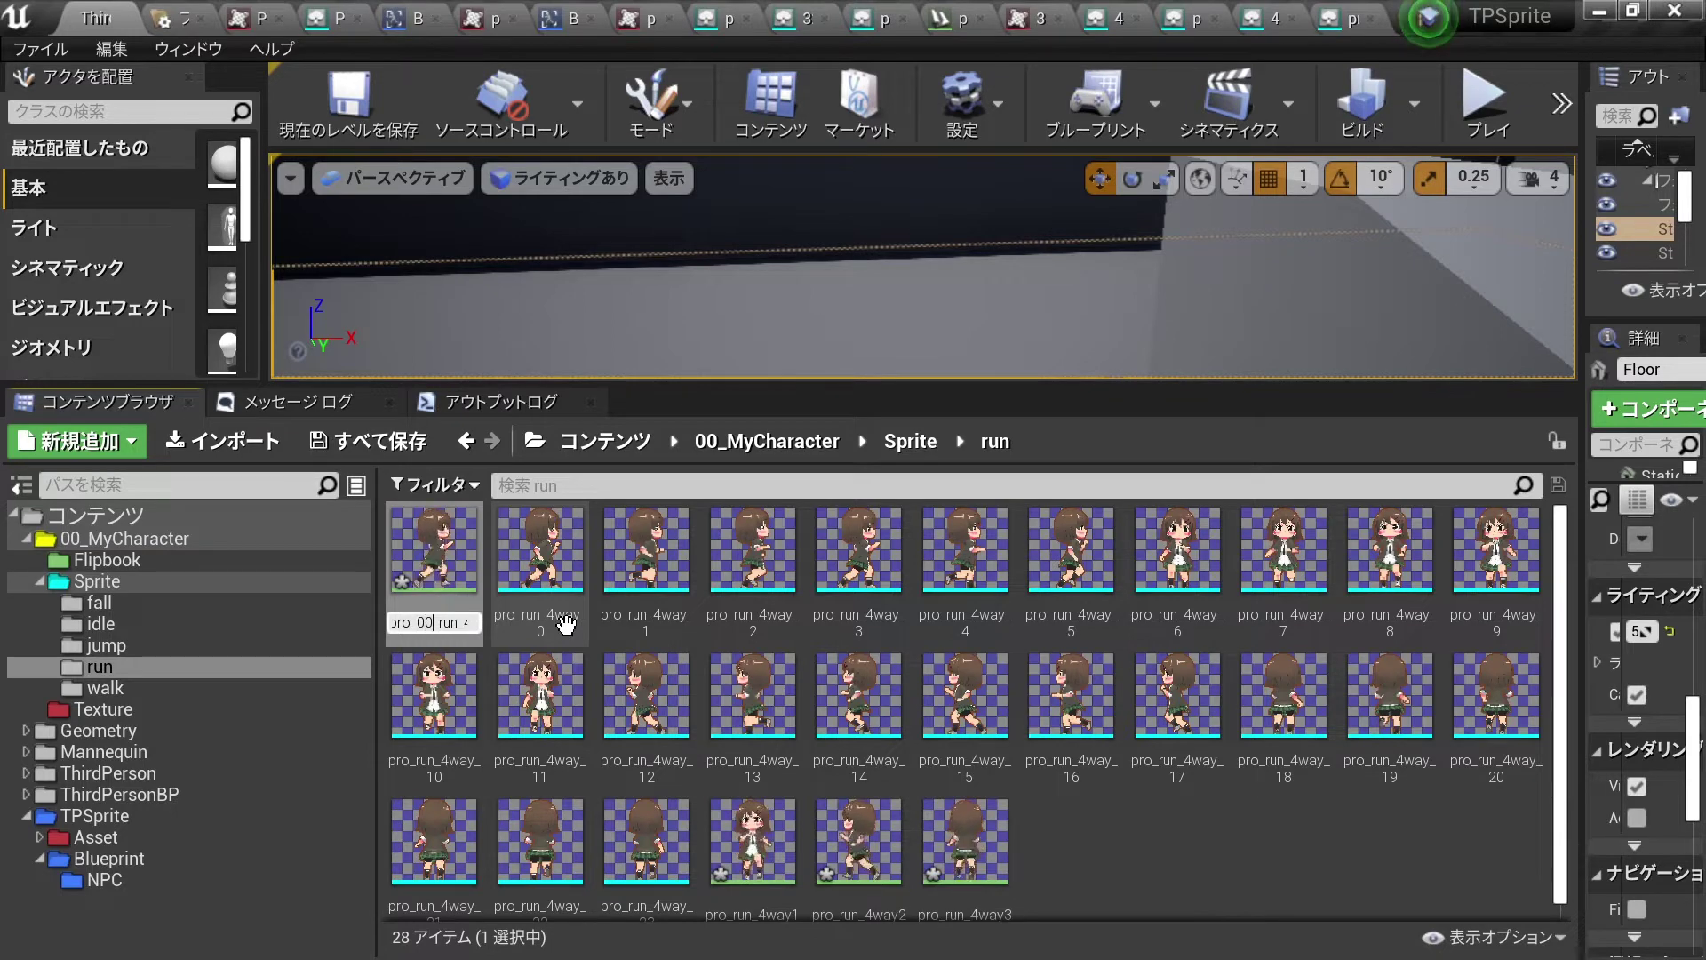
# Rename the run flipbooks with 102, 202 and 302 prefixes, ending with pro_302_run_4way3.
pyautogui.click(726, 903)
pyautogui.click(725, 899)
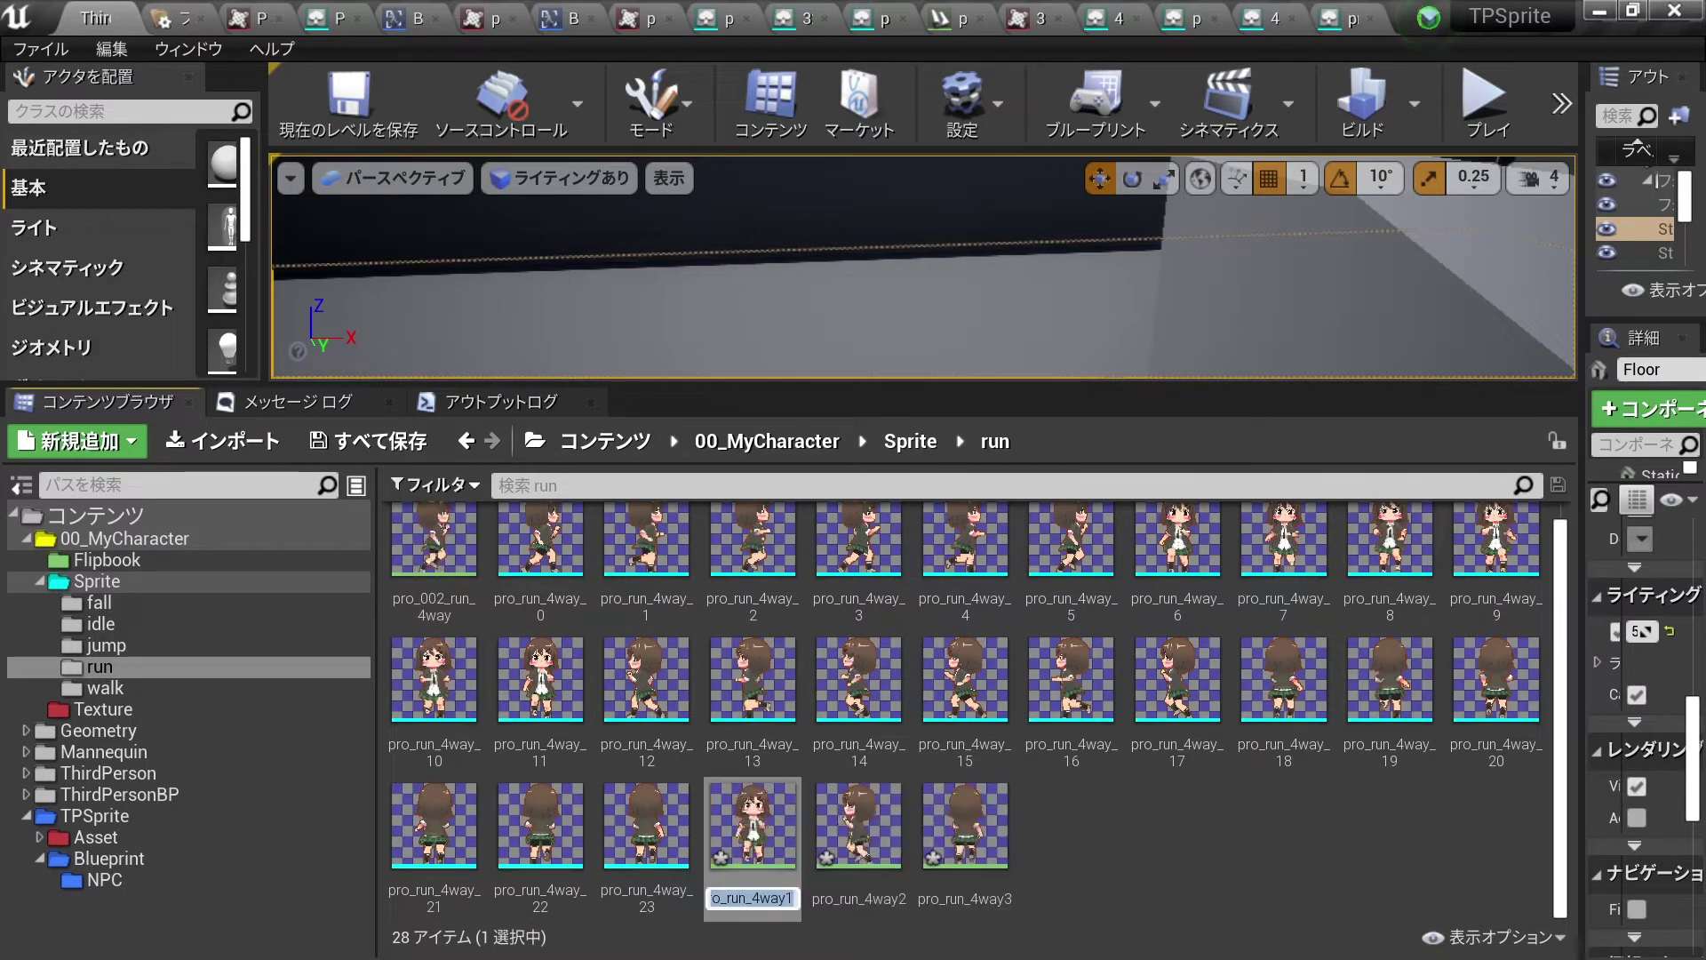
pyautogui.click(726, 898)
pyautogui.write('_02')
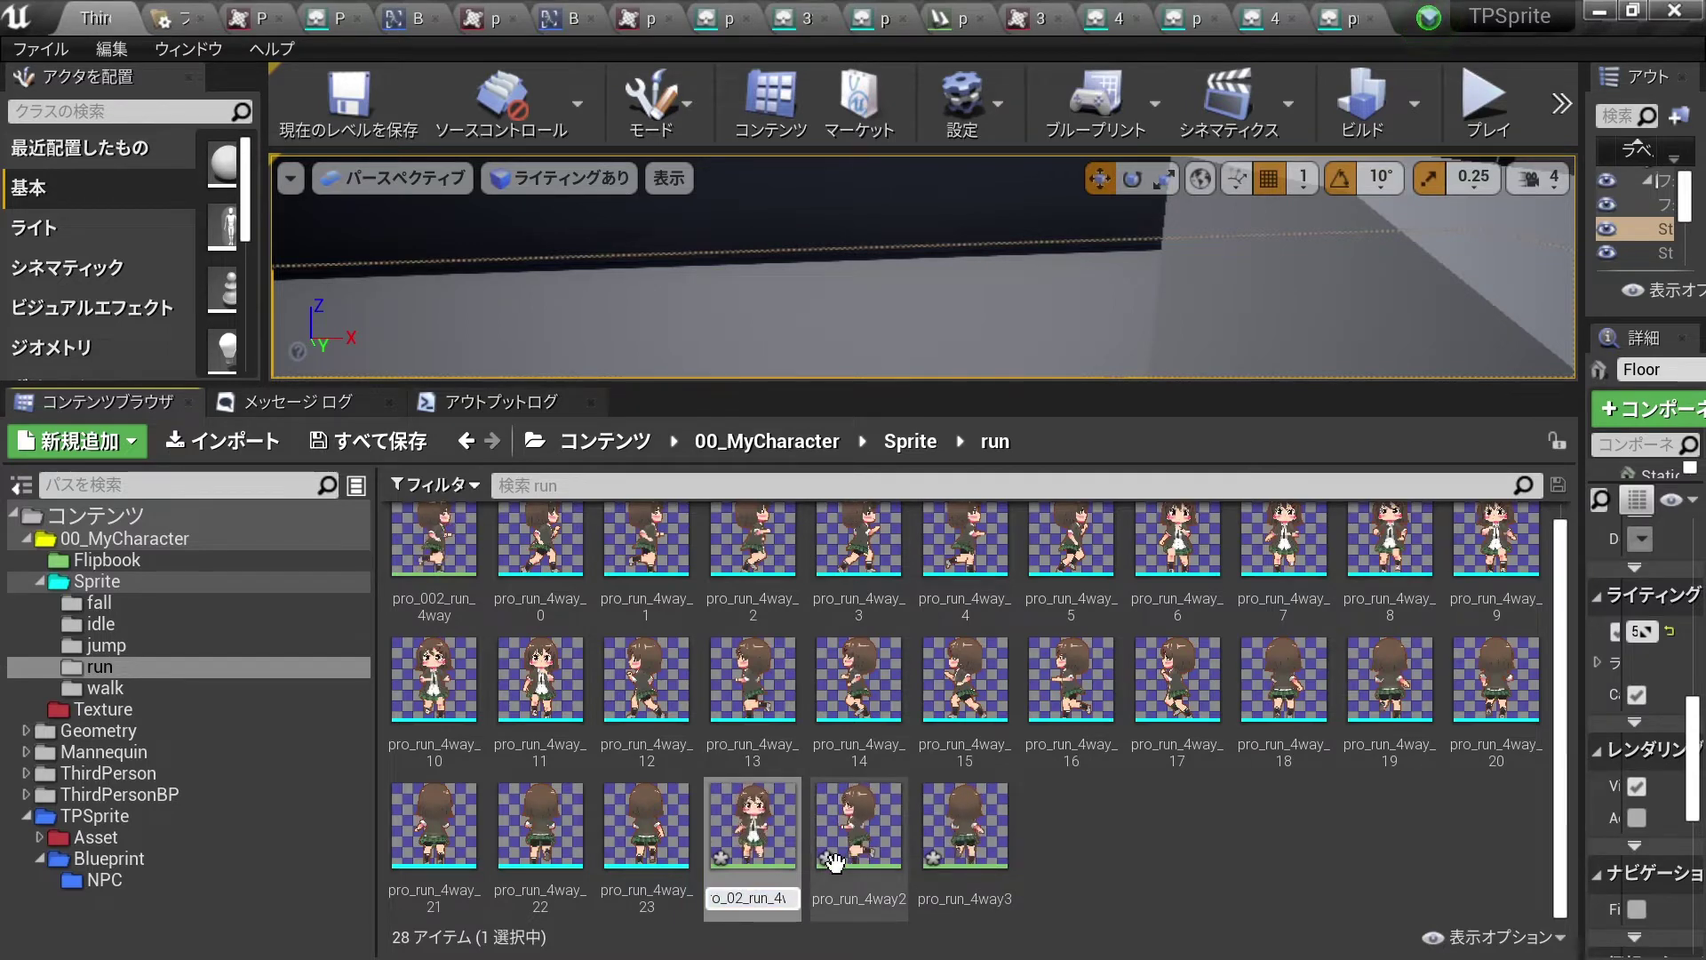
pyautogui.click(836, 862)
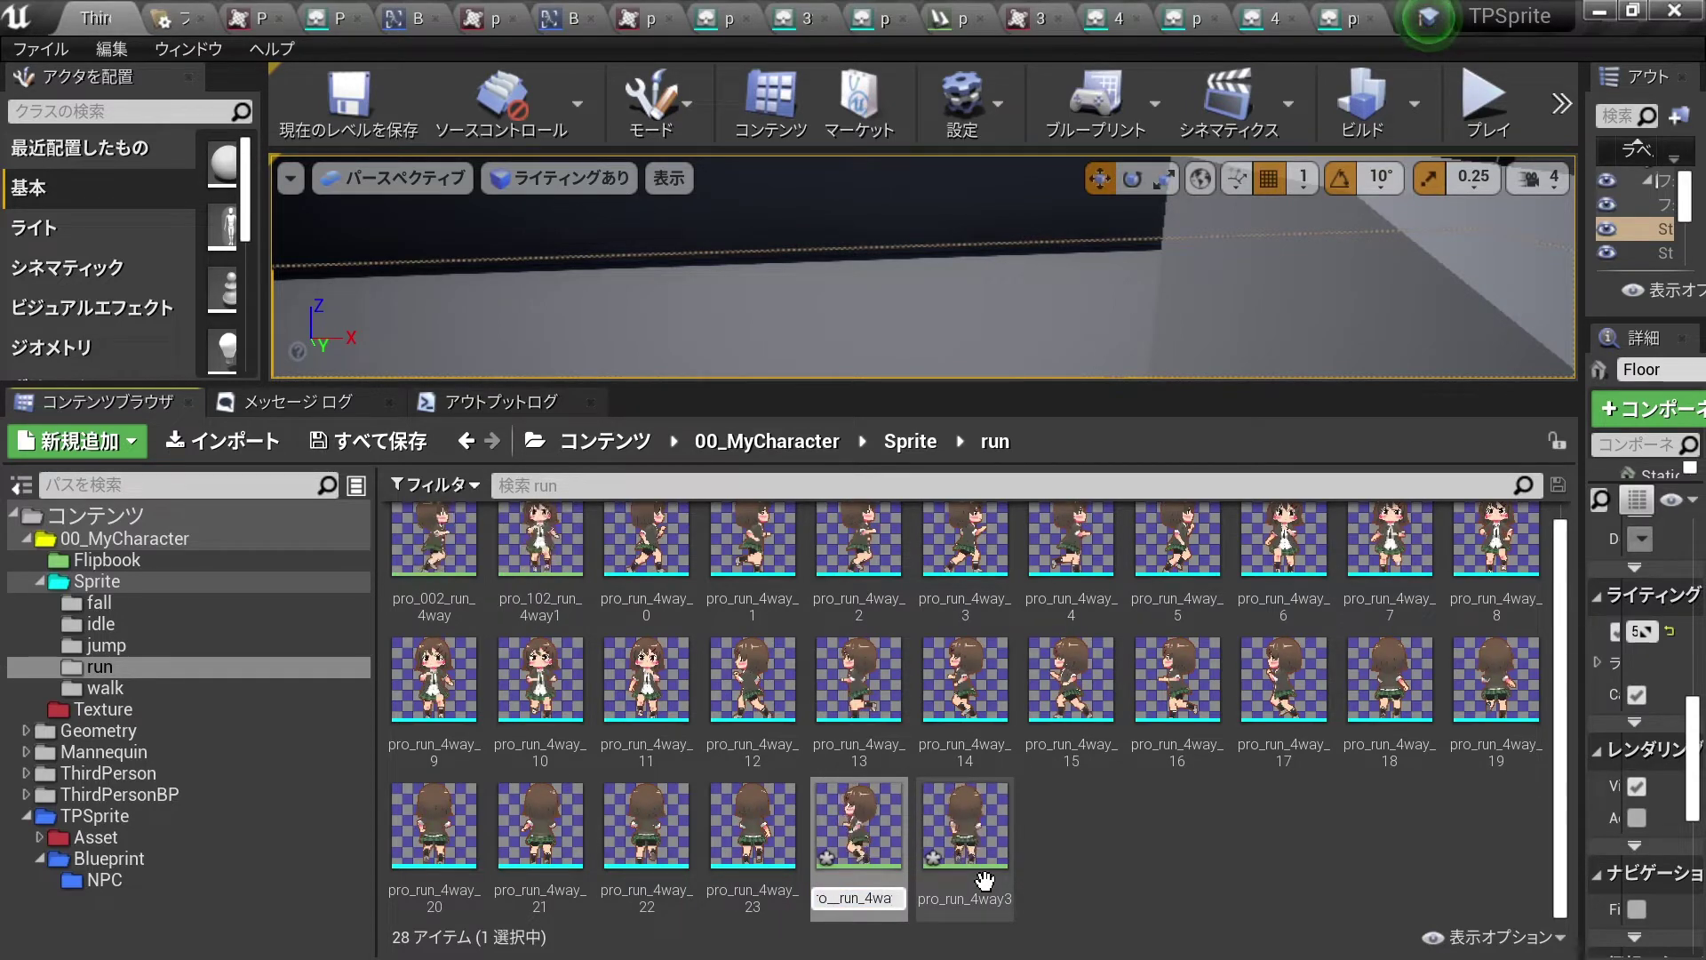
pyautogui.click(984, 880)
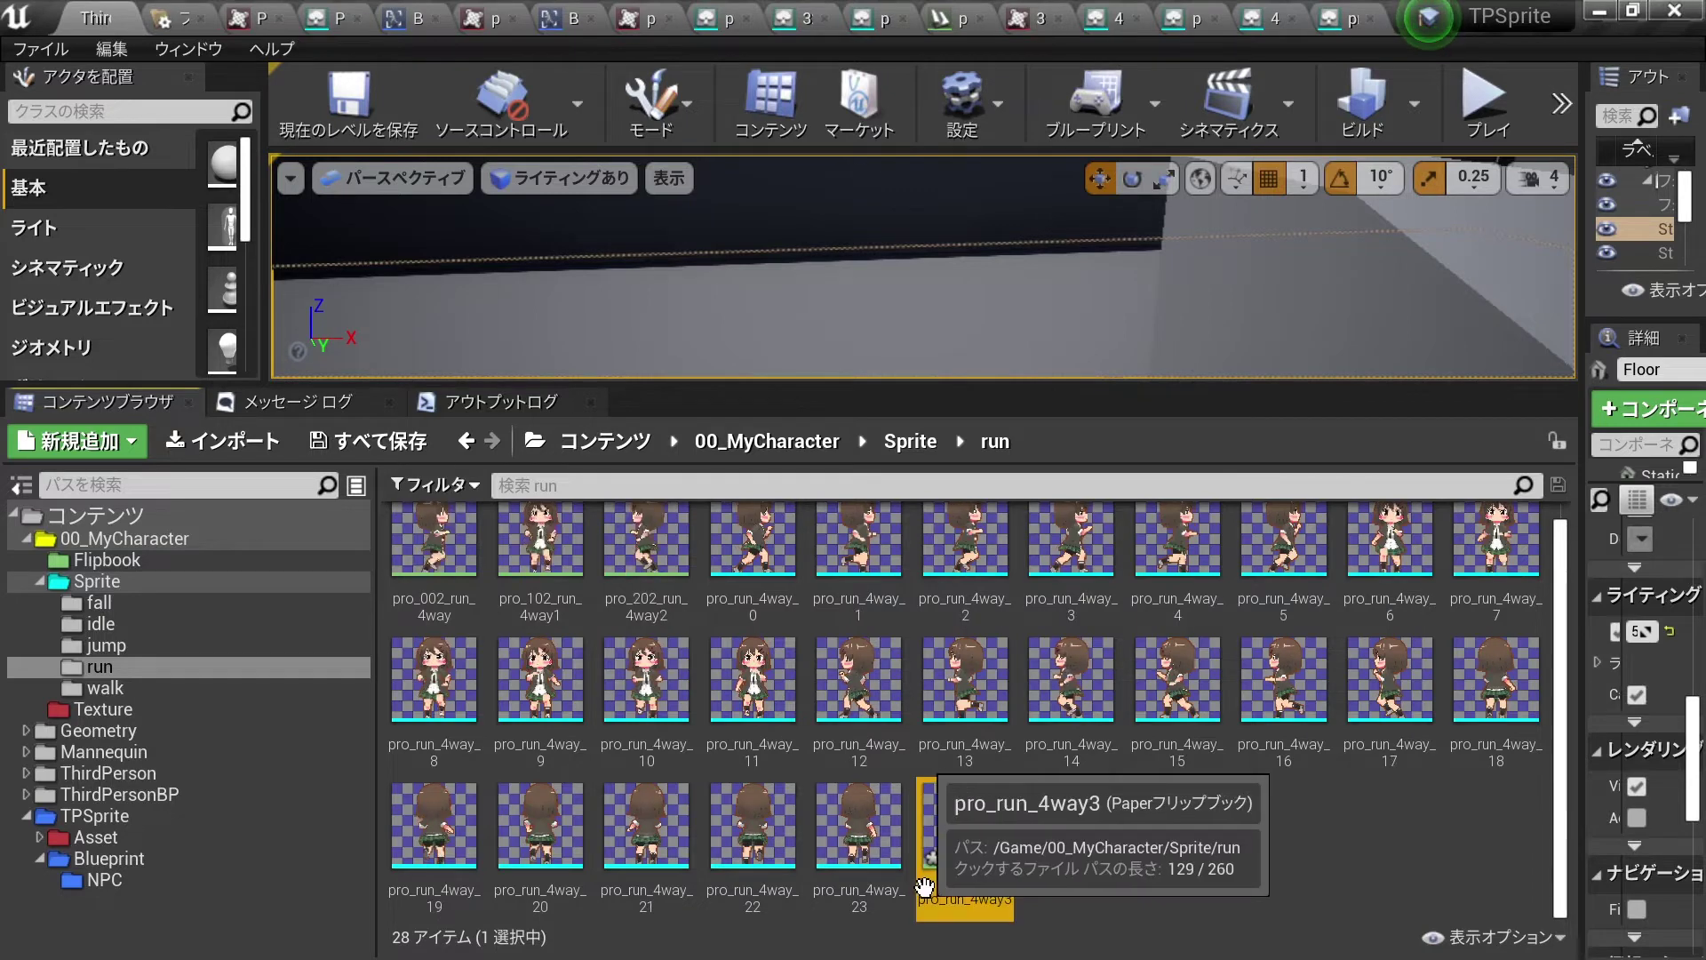
pyautogui.click(939, 897)
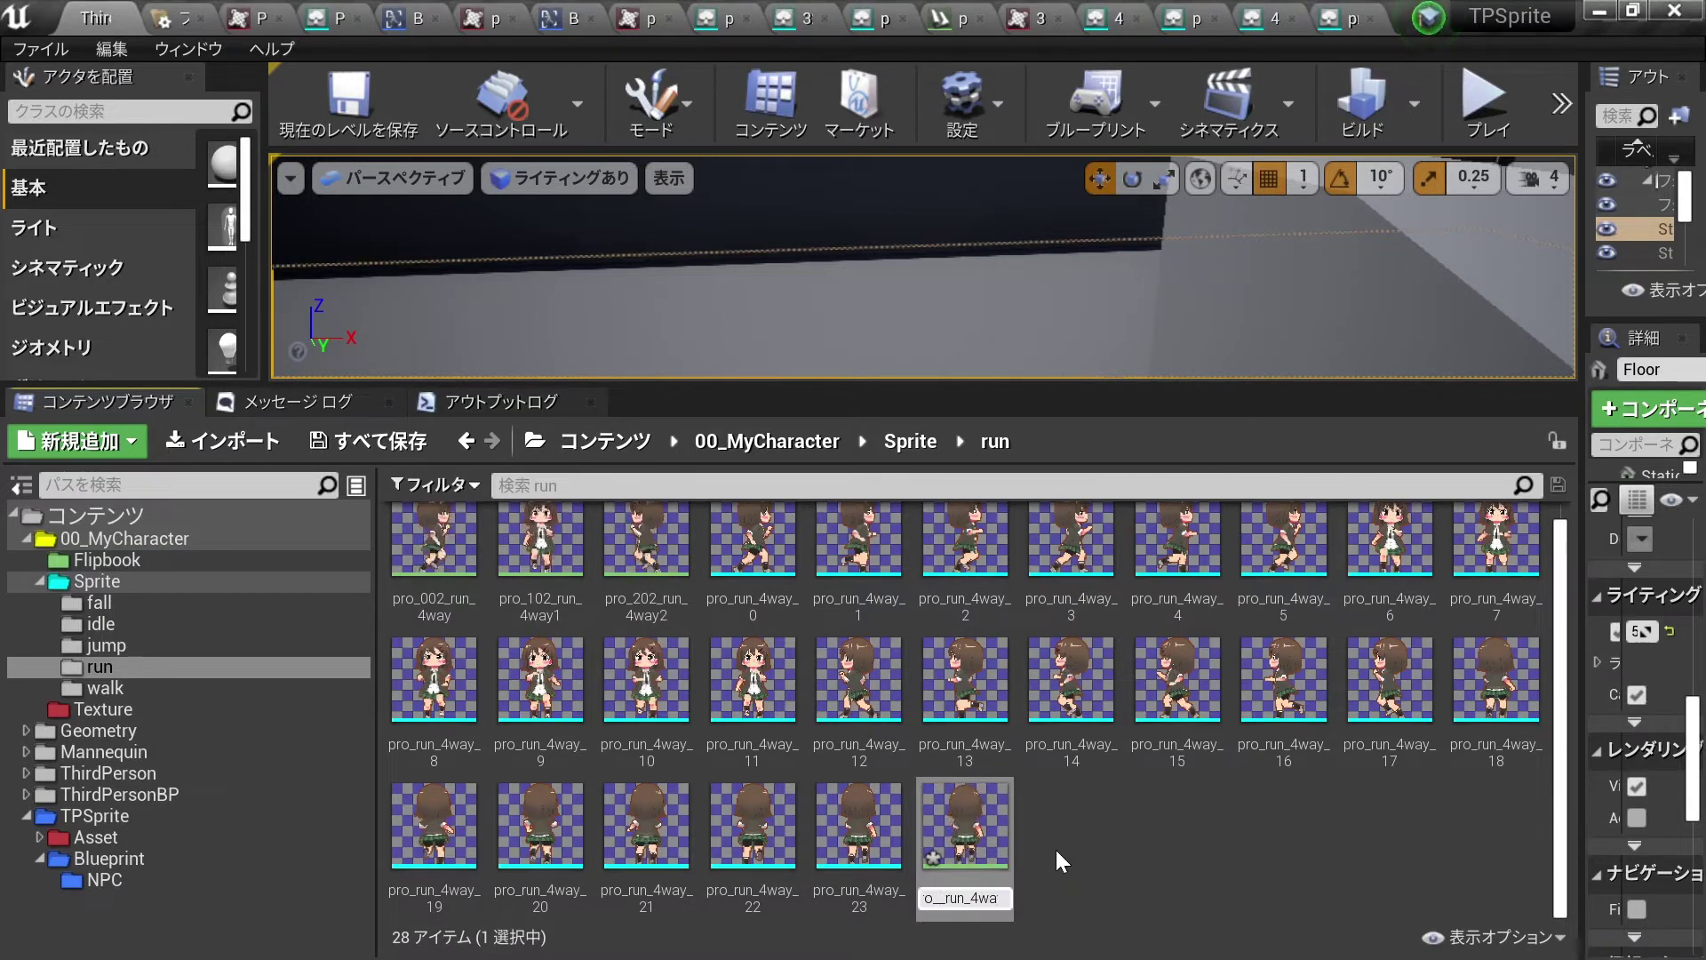
pyautogui.write('302')
pyautogui.click(1056, 849)
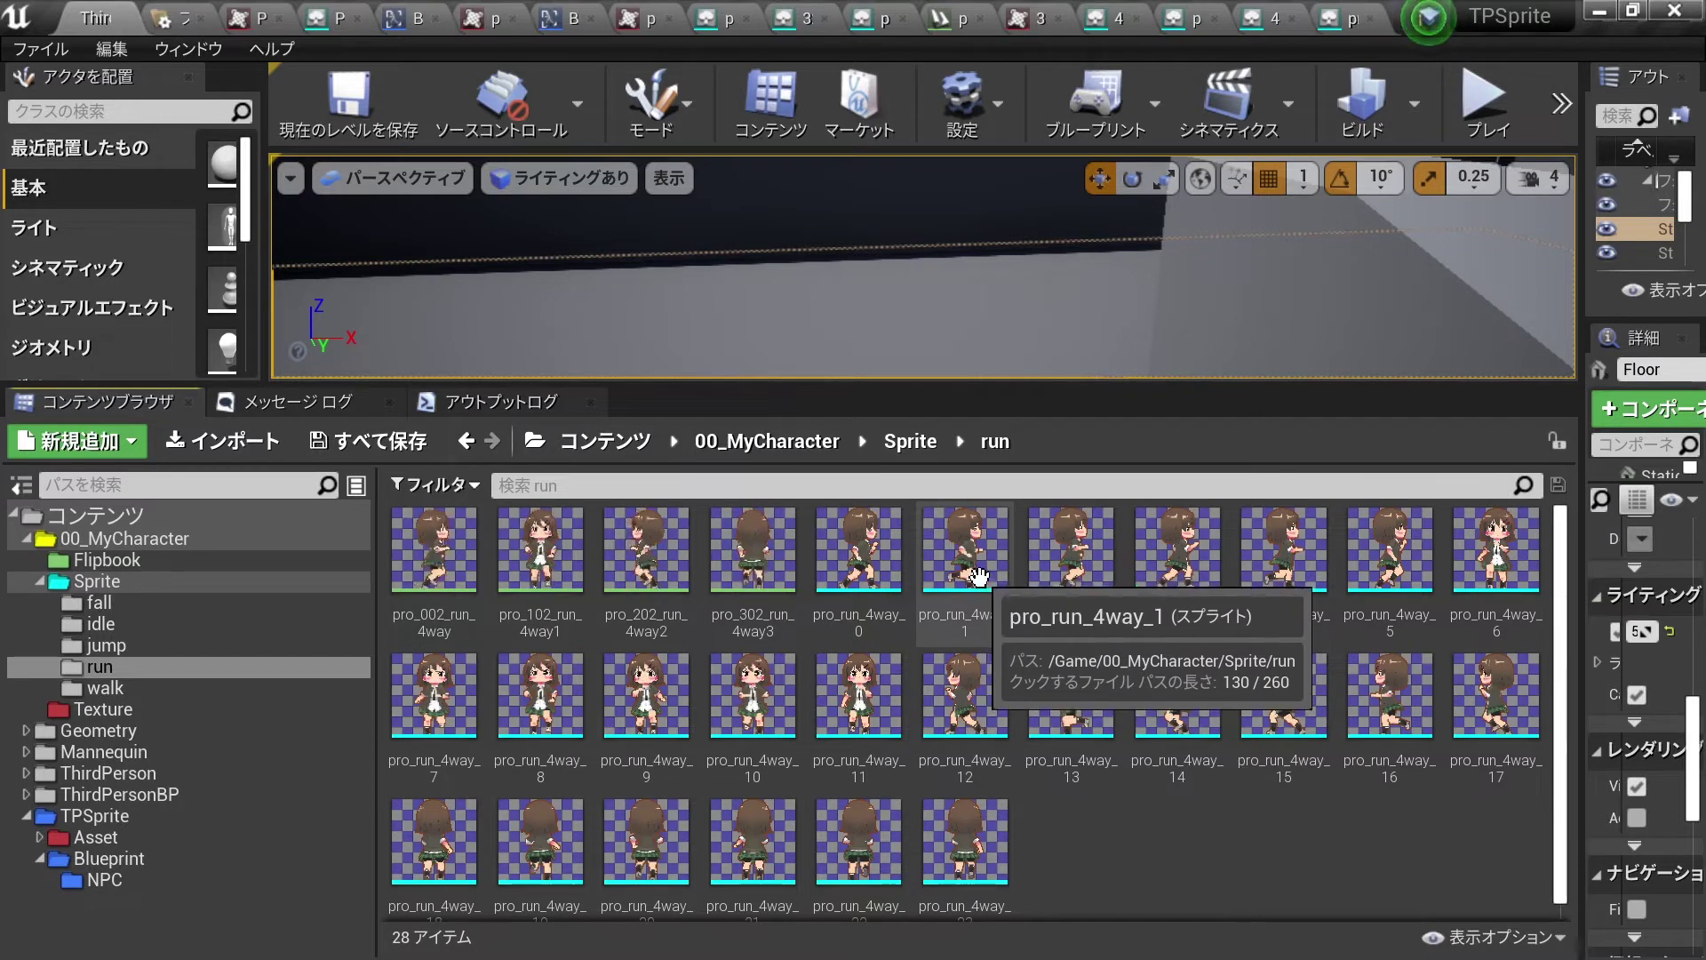
# Set pro_run_4way_1's pivot mode to Custom with pivot Y 124, giving (192, 124).
pyautogui.doubleClick(965, 563)
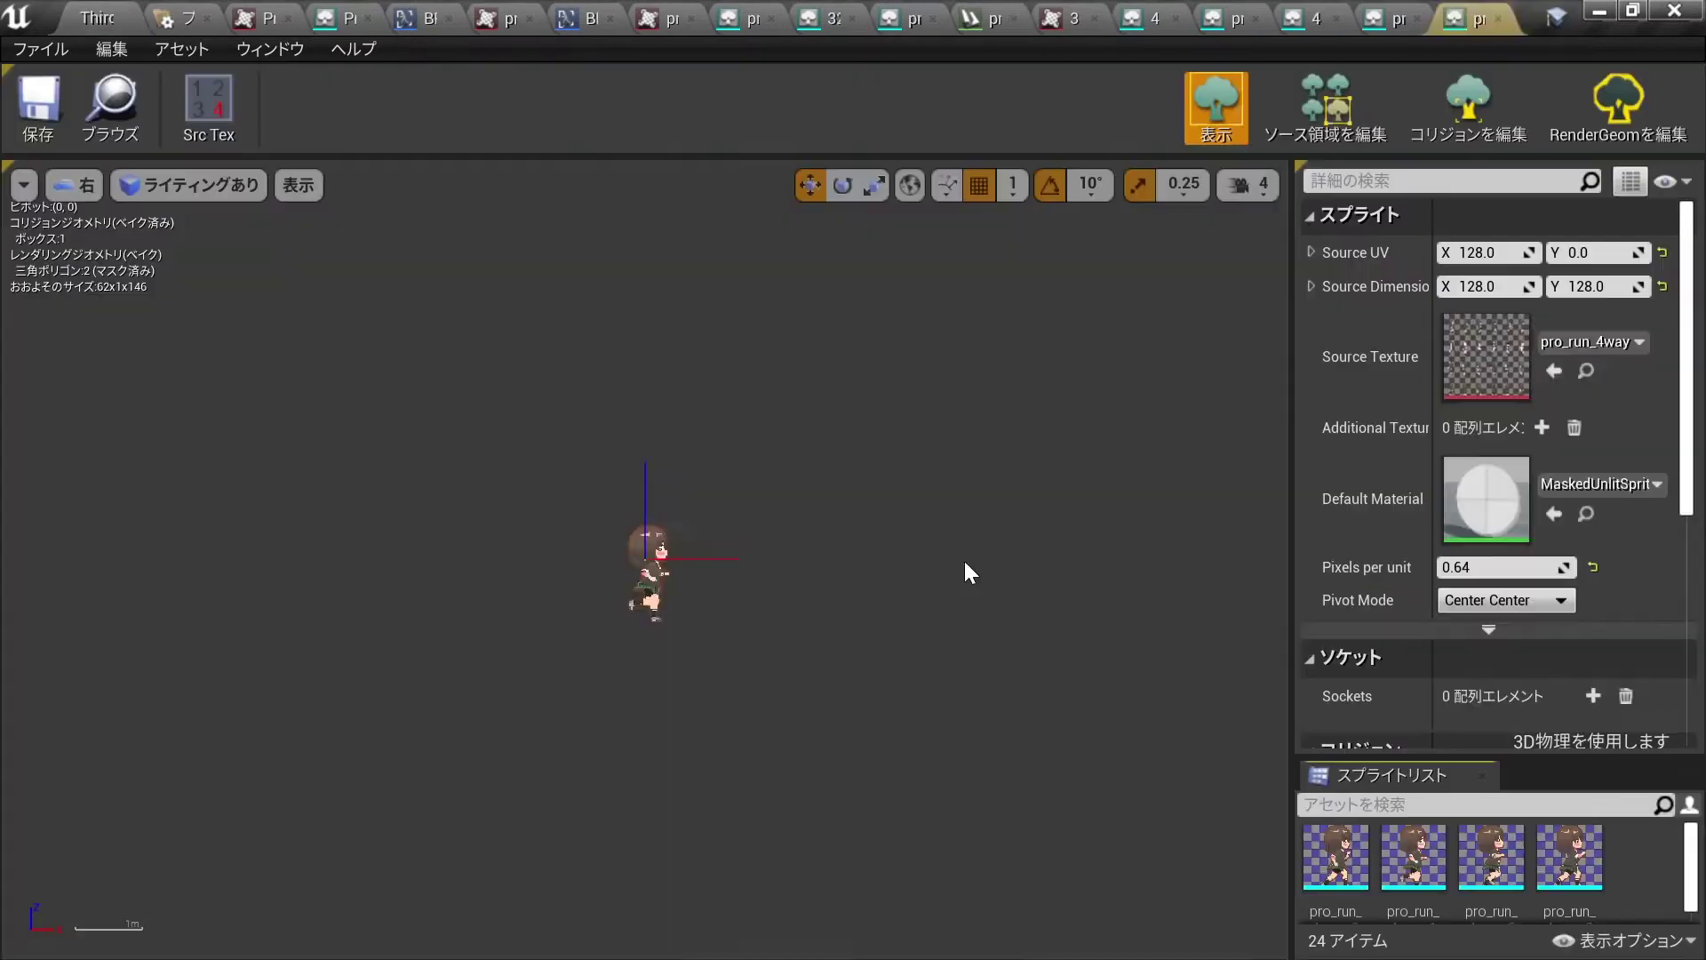
pyautogui.click(1470, 596)
pyautogui.click(1461, 744)
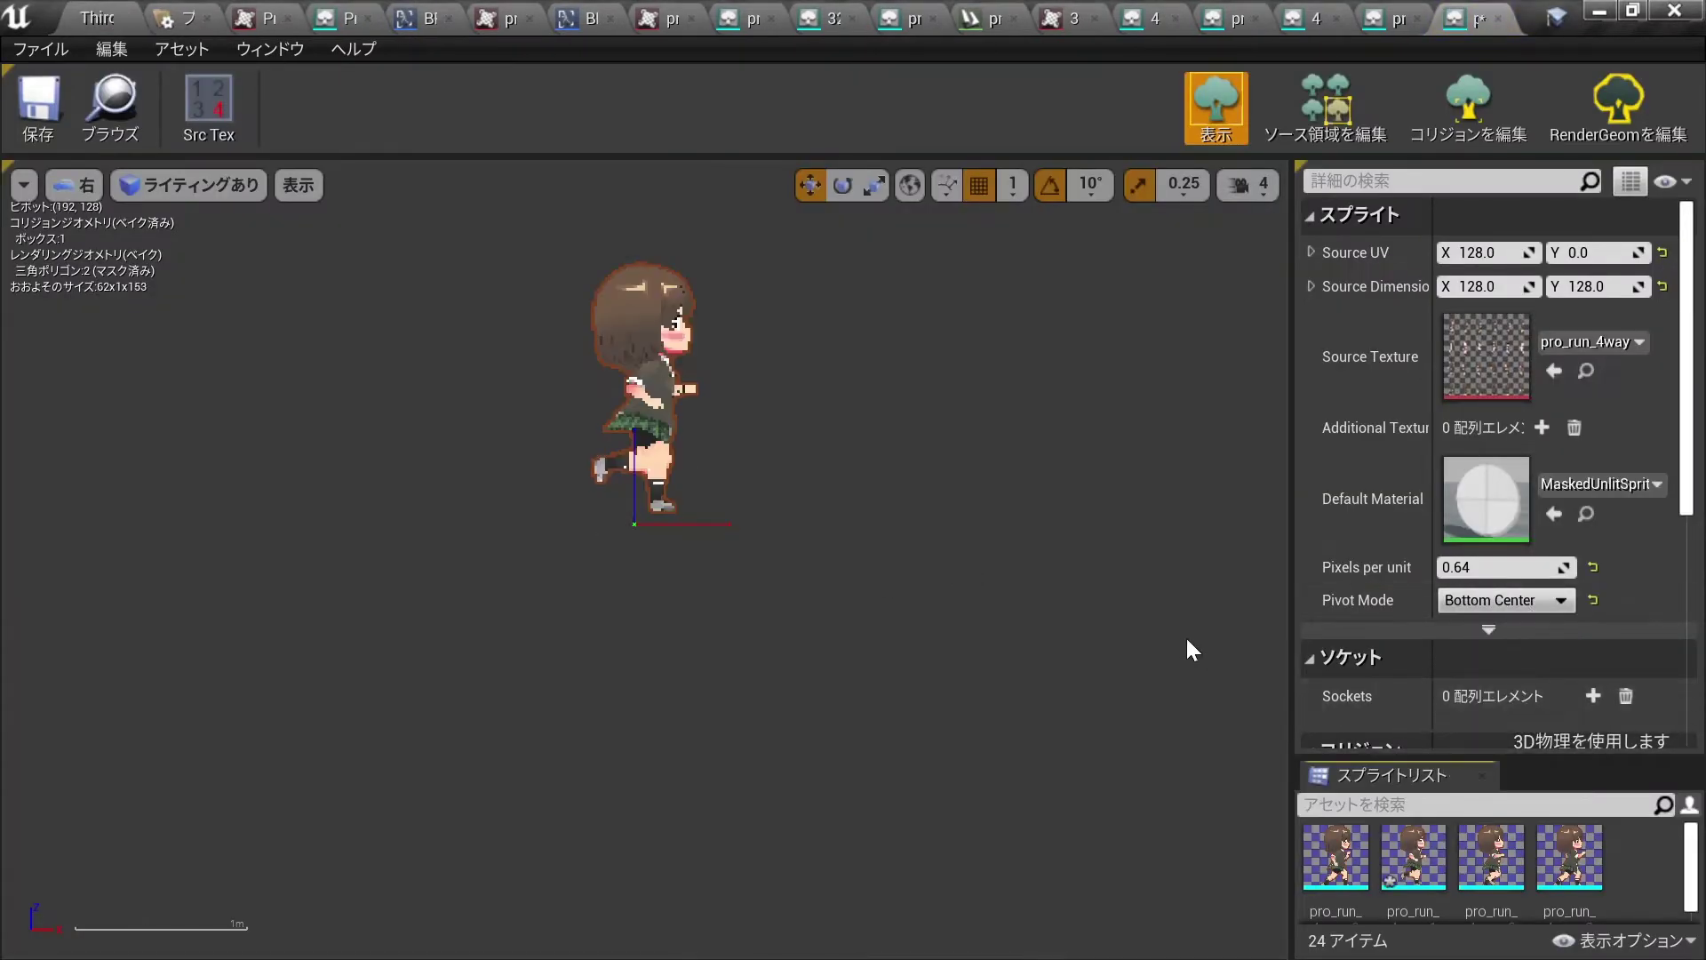
pyautogui.scroll(5, 712, 573)
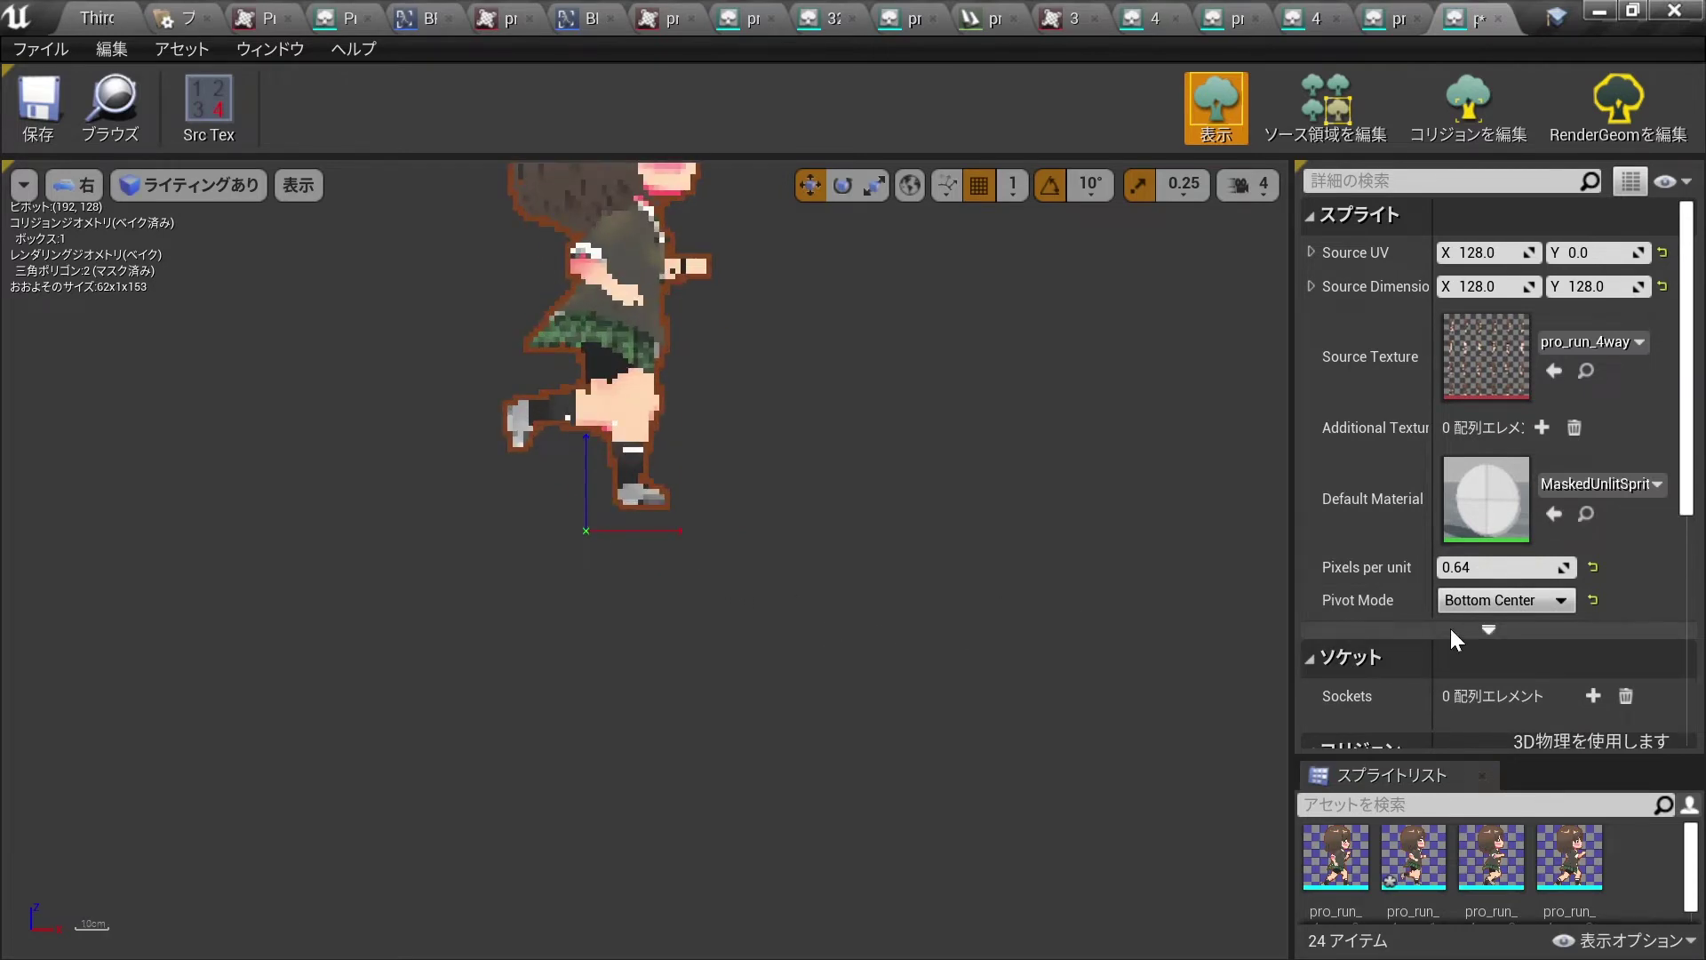
pyautogui.click(1476, 600)
pyautogui.click(1465, 776)
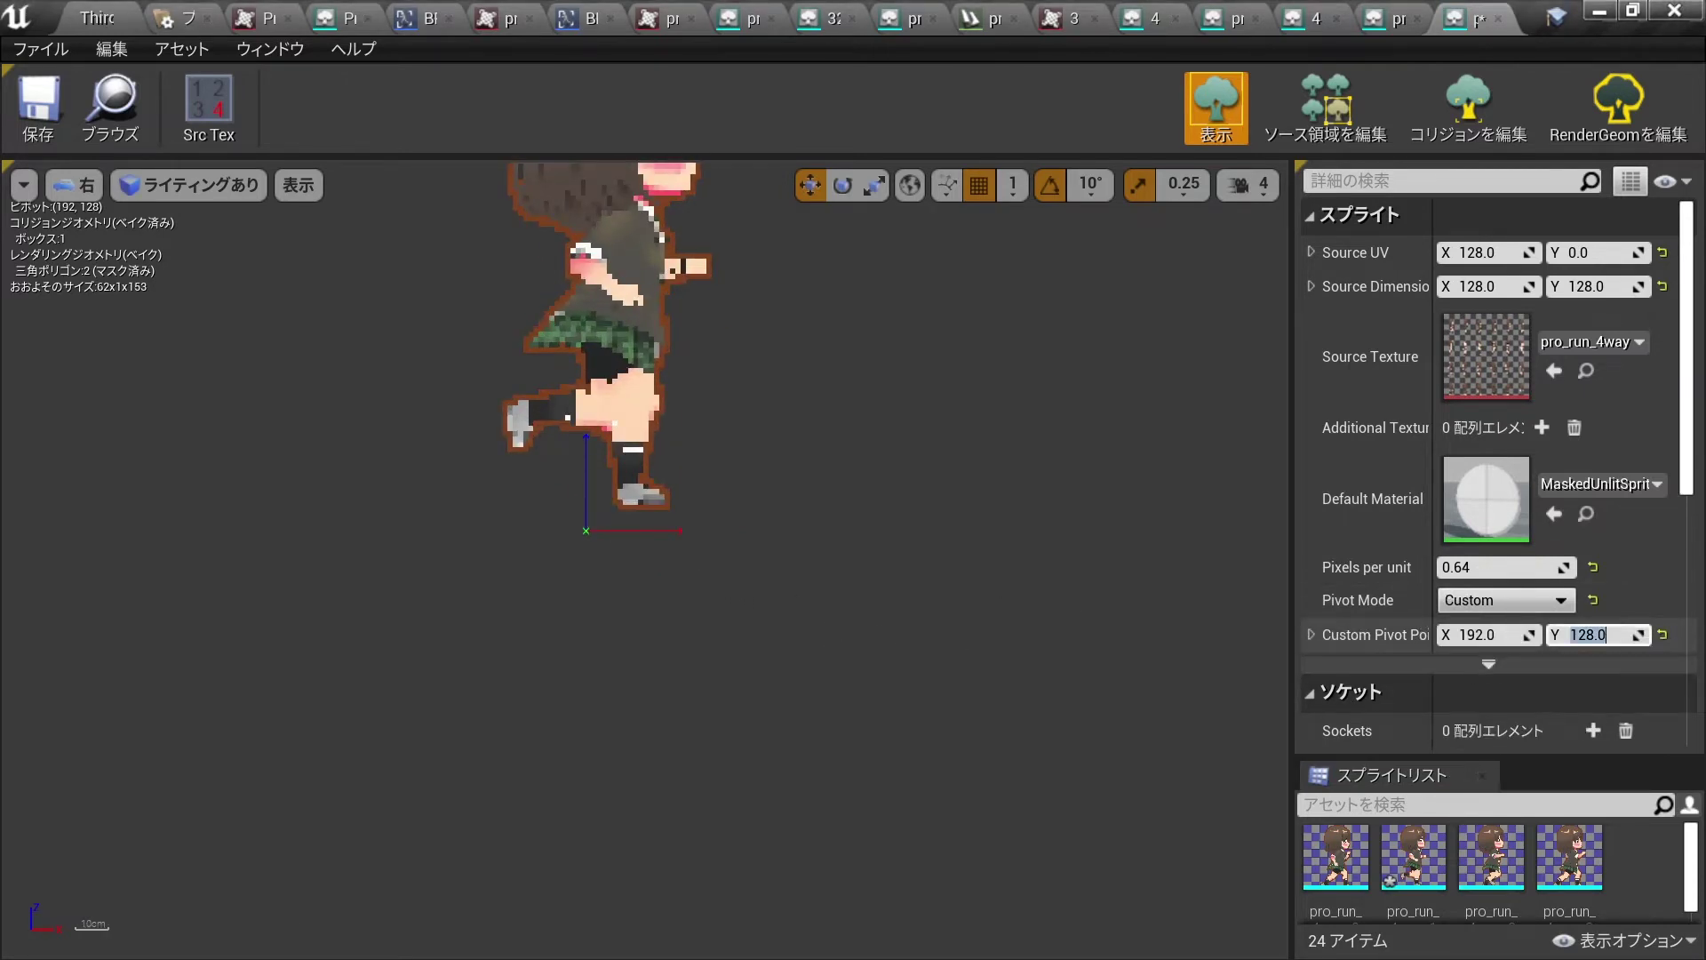
pyautogui.write('125')
pyautogui.press('Return')
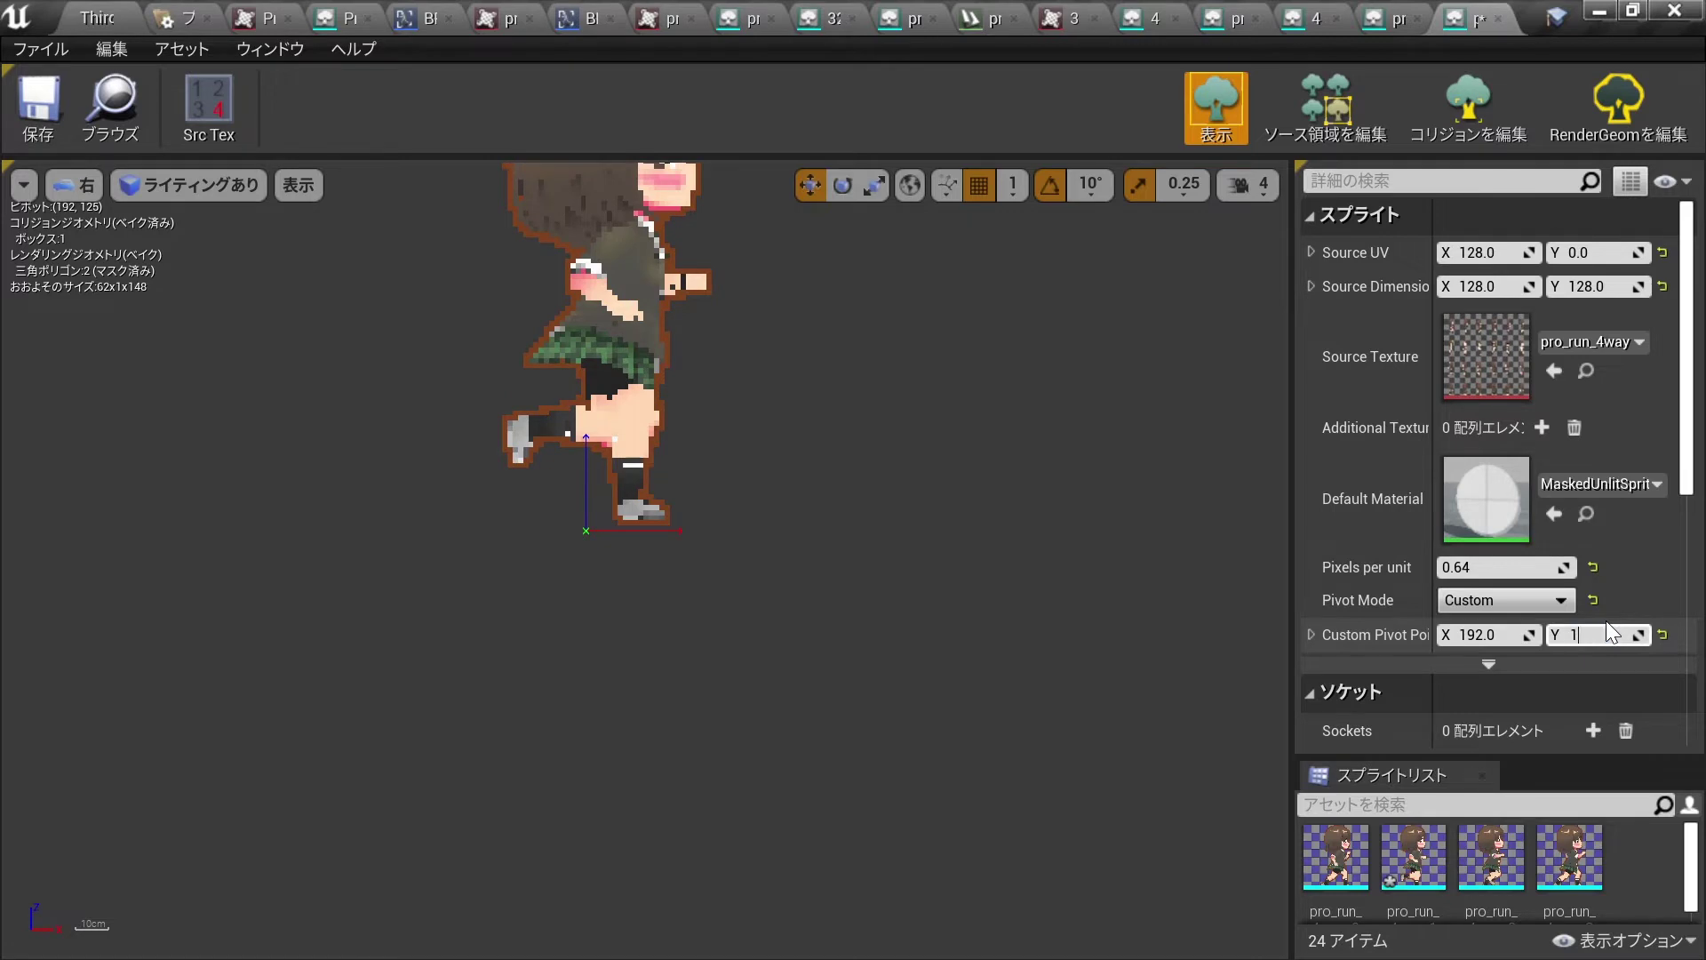
pyautogui.write('124')
pyautogui.press('Return')
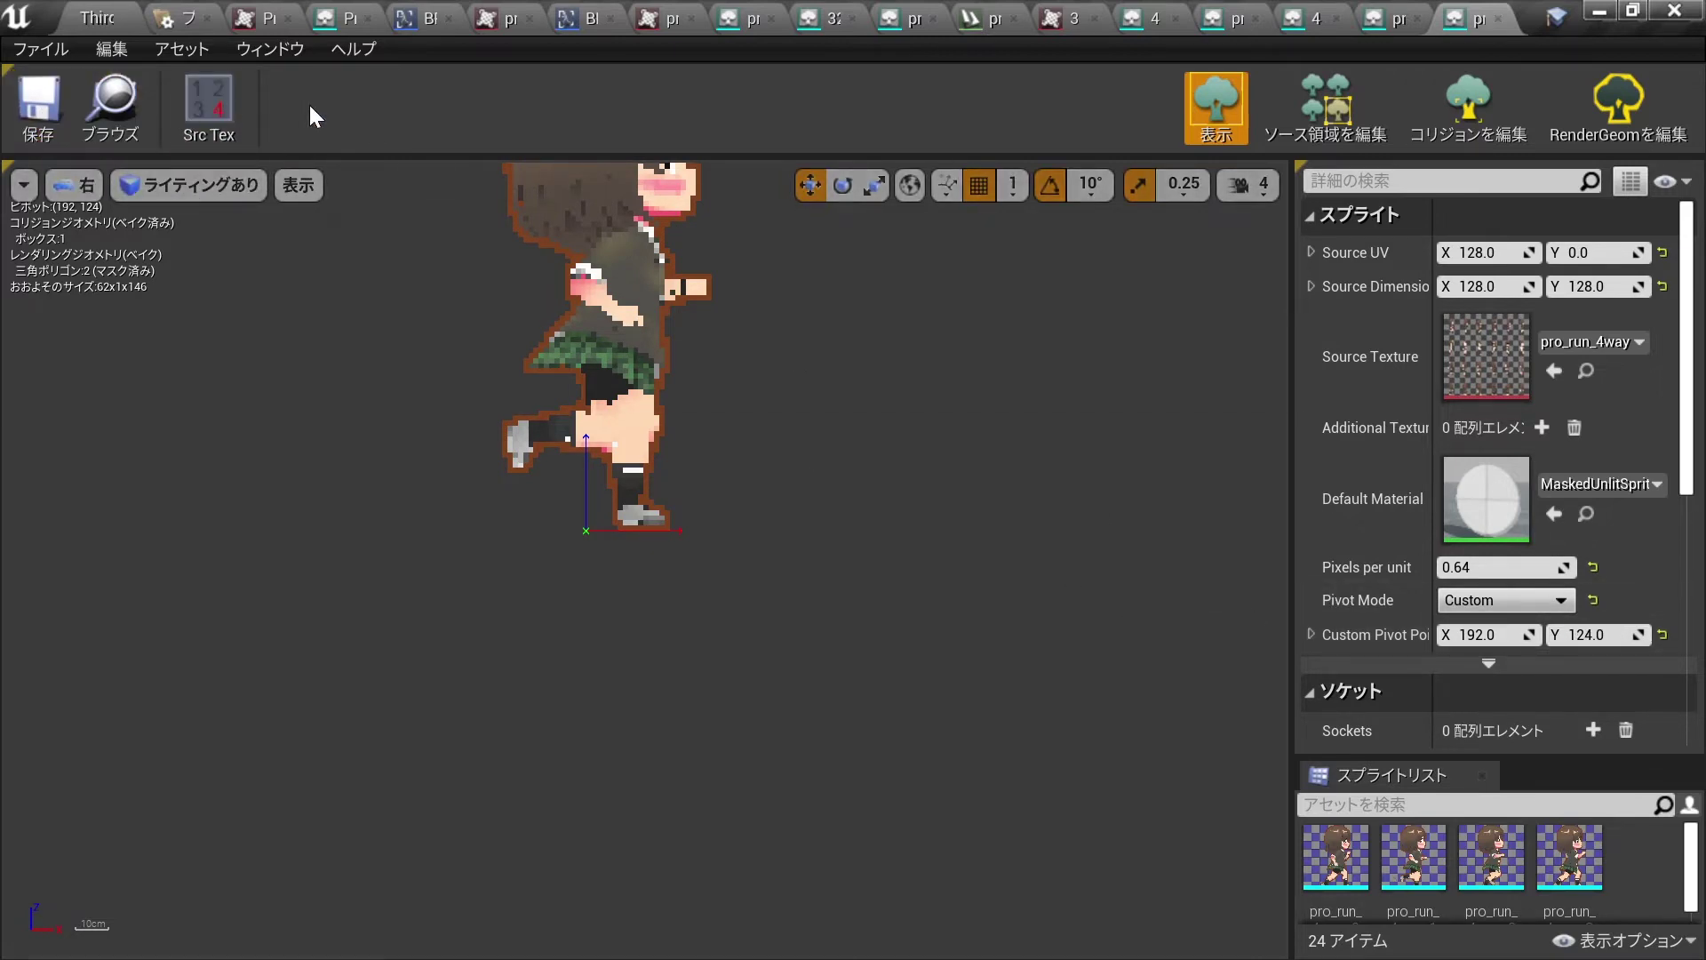
pyautogui.click(116, 12)
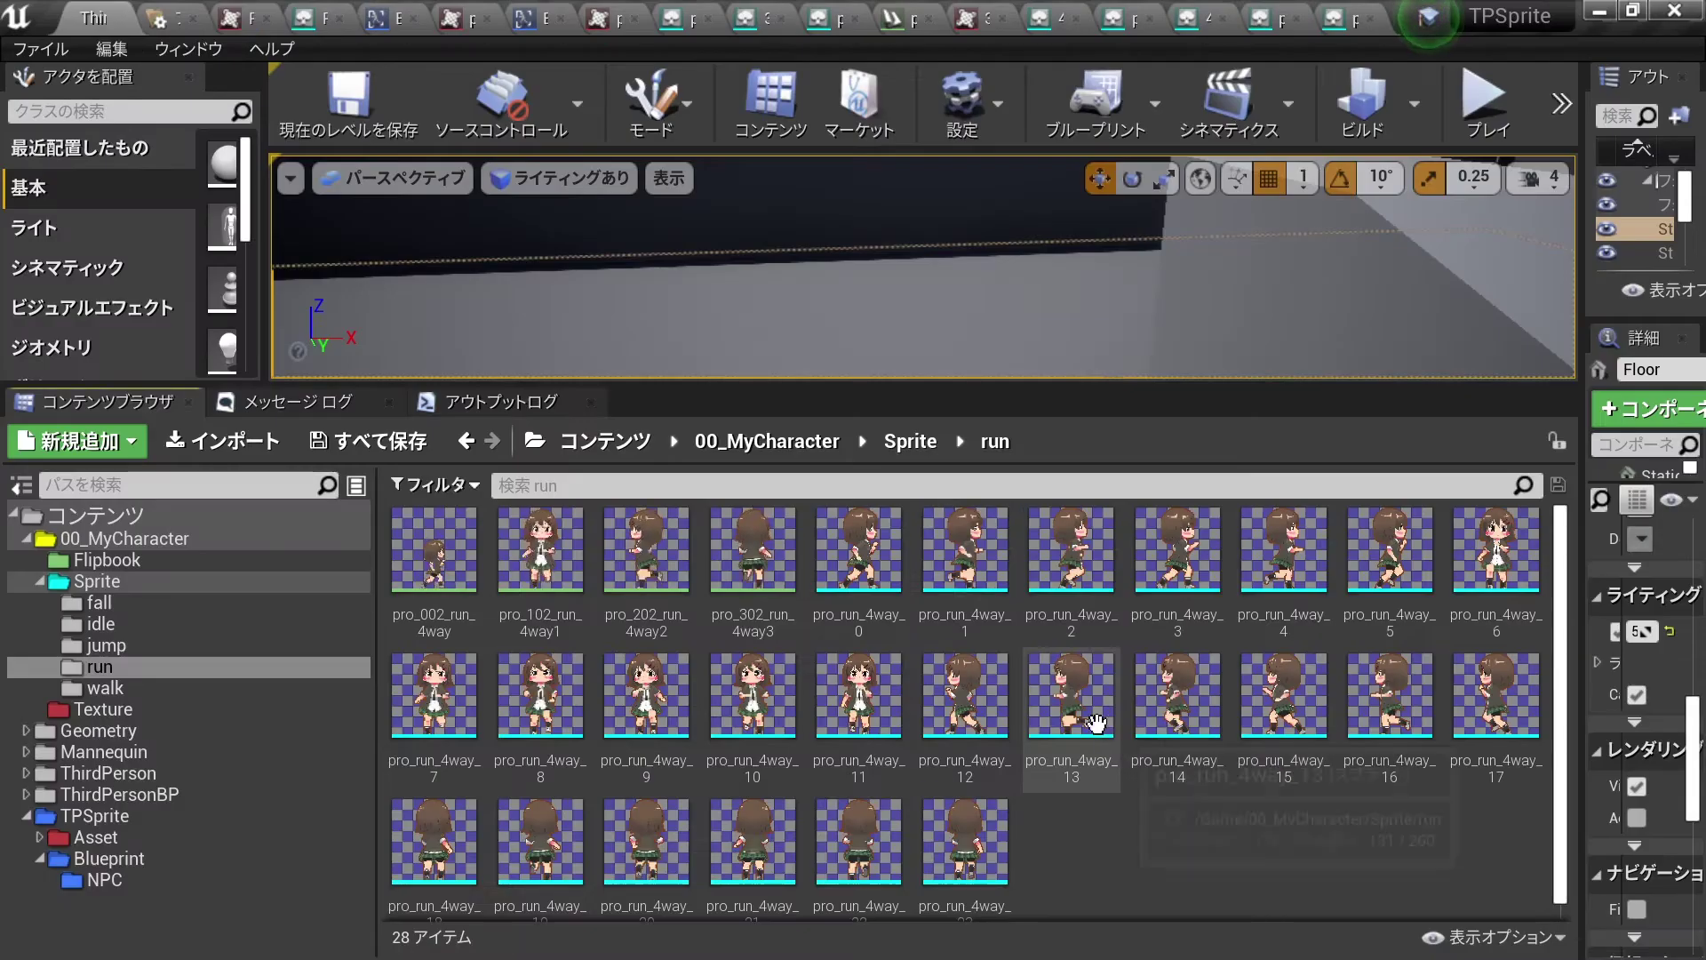
# Open all 24 run sprites in the Property Matrix and set their pivot mode to Custom.
pyautogui.click(858, 551)
pyautogui.keyDown('shift'); pyautogui.click(966, 836); pyautogui.keyUp('shift')
pyautogui.rightClick(965, 835)
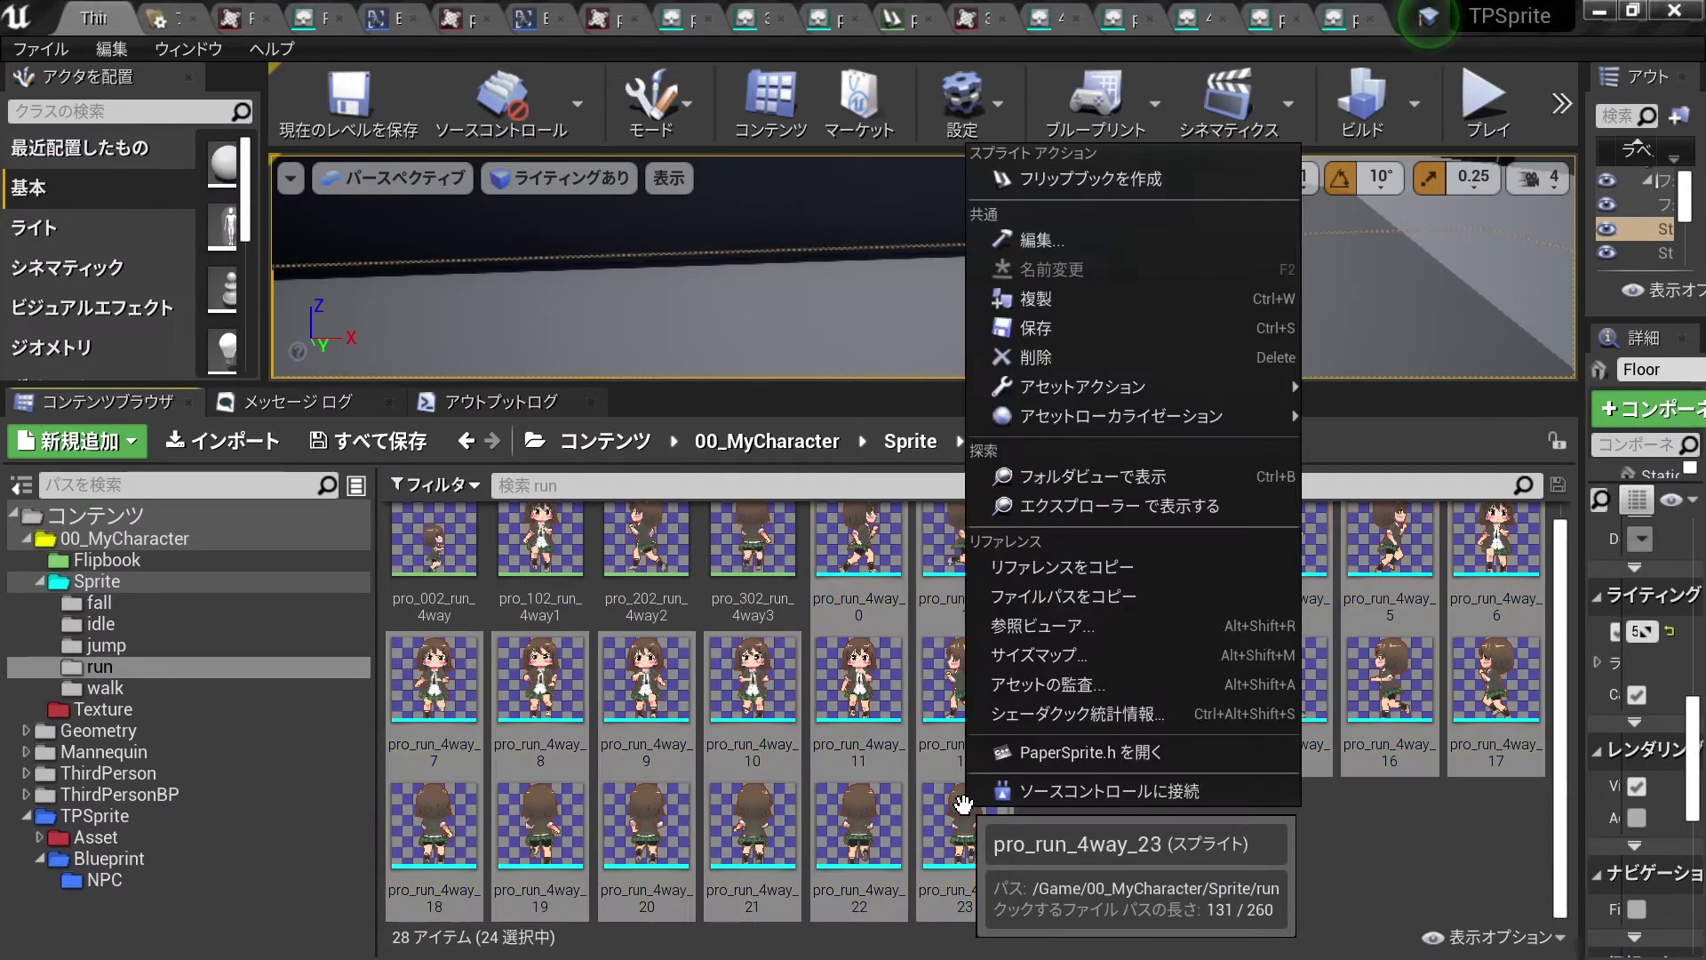
pyautogui.moveTo(1166, 391)
pyautogui.click(1421, 680)
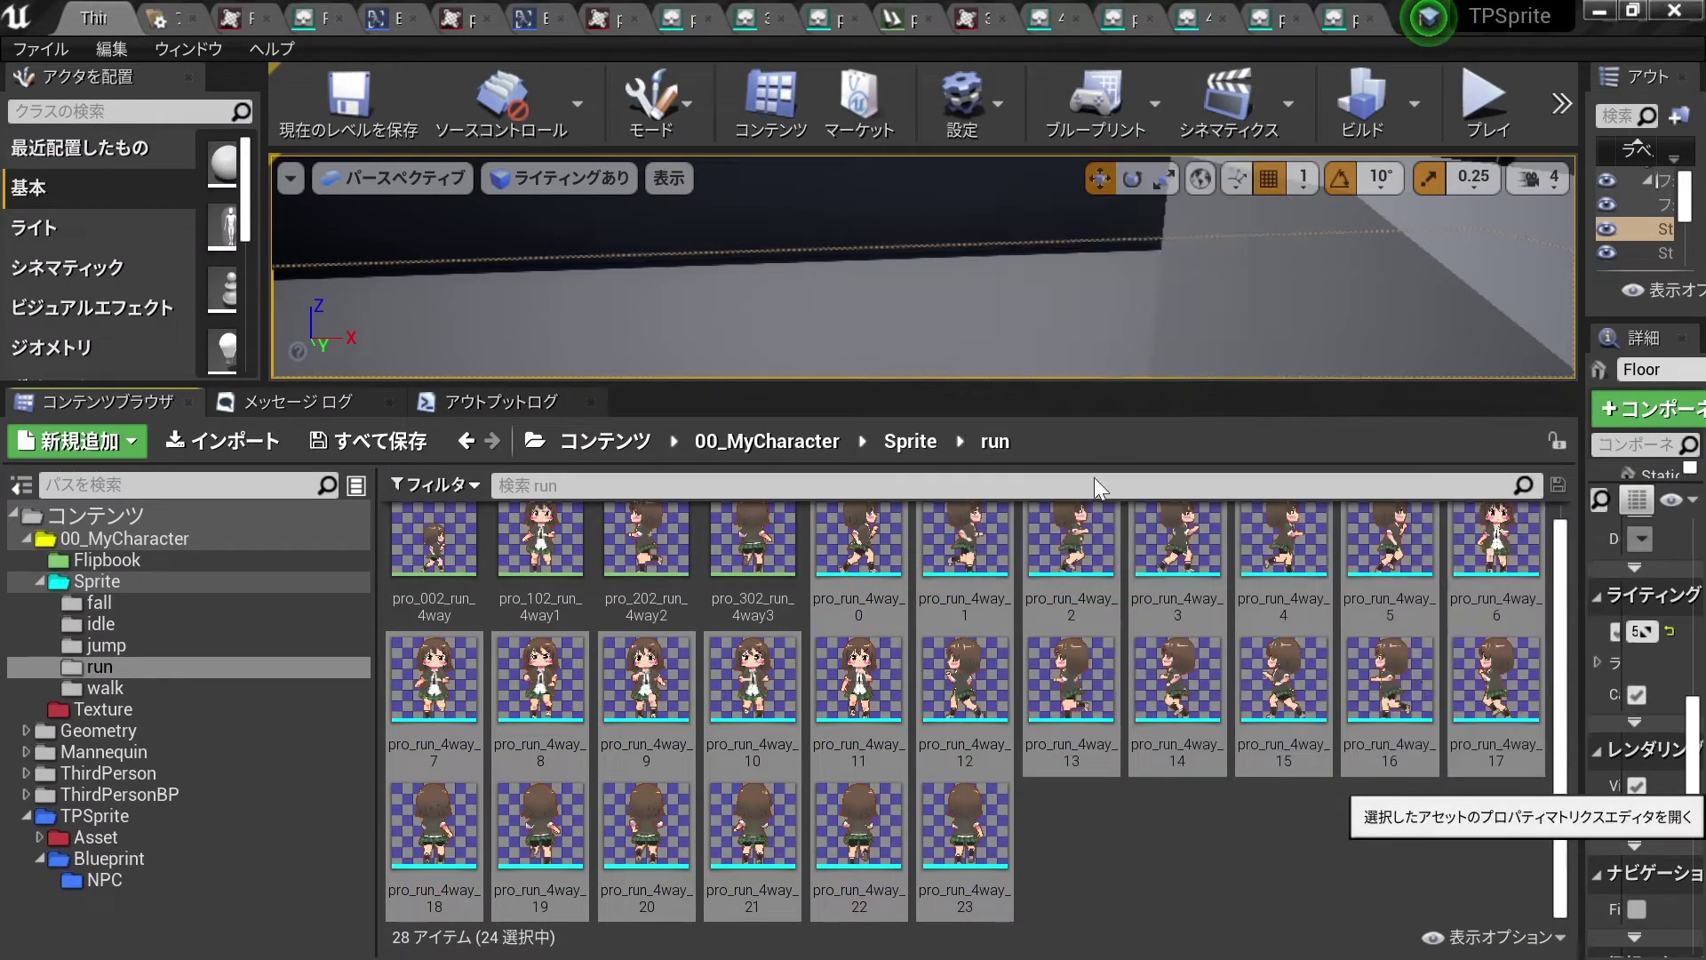
pyautogui.click(959, 524)
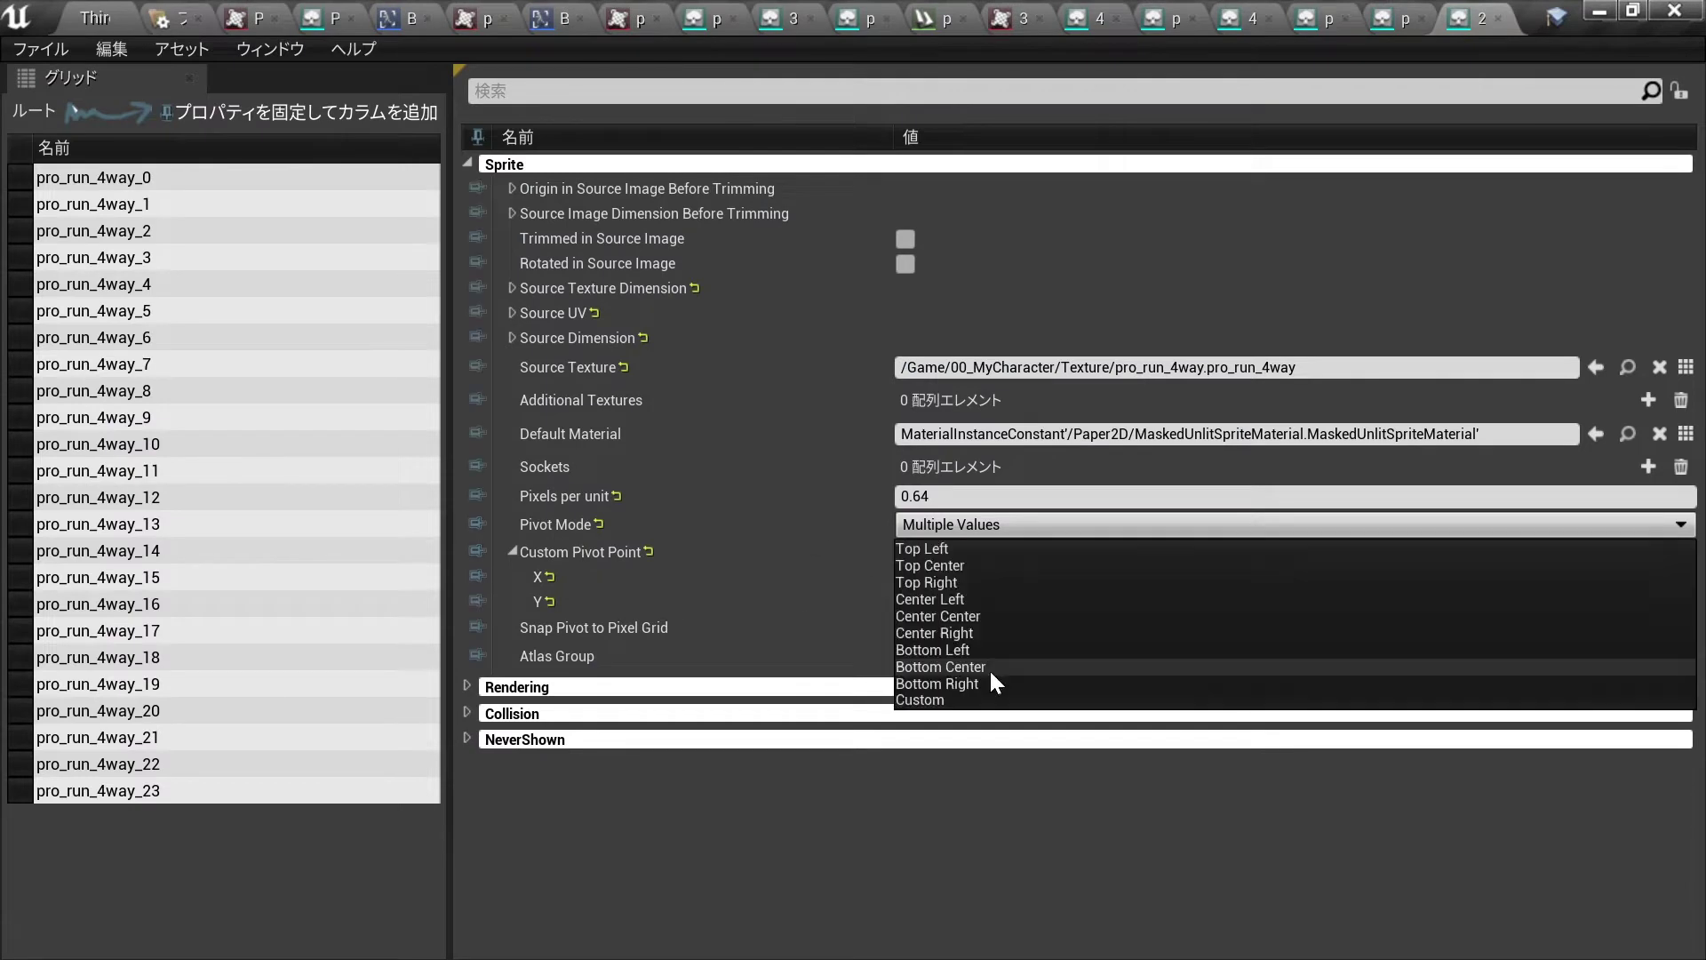
pyautogui.click(947, 666)
pyautogui.click(941, 529)
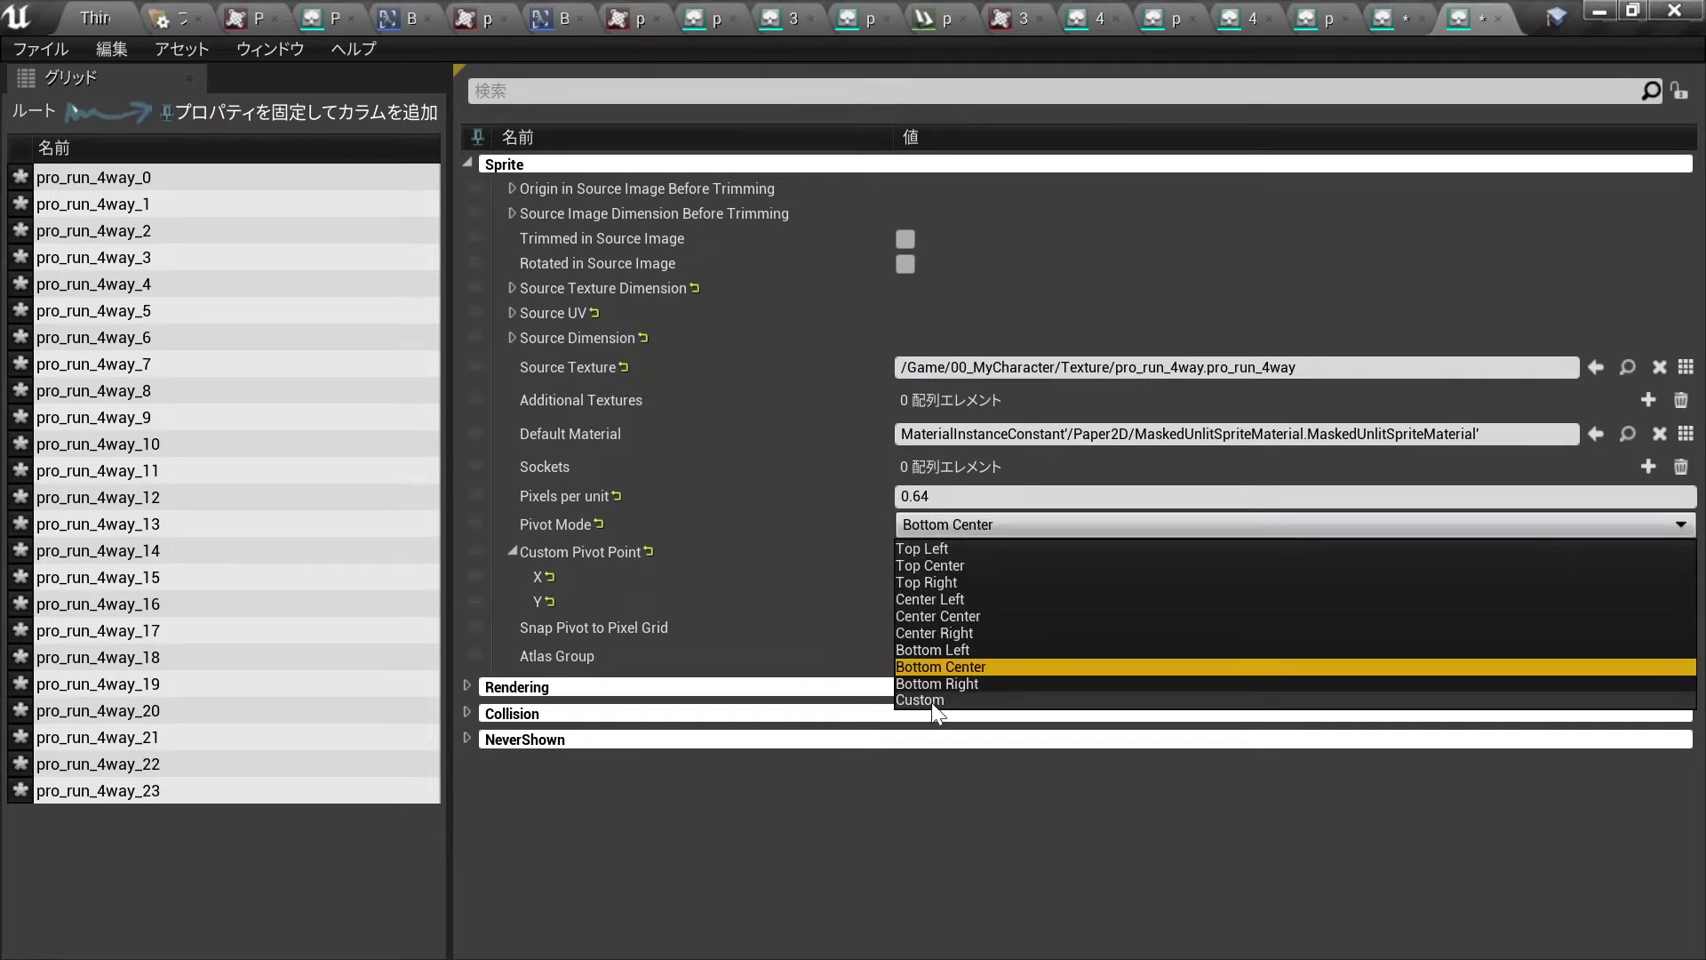
pyautogui.click(932, 699)
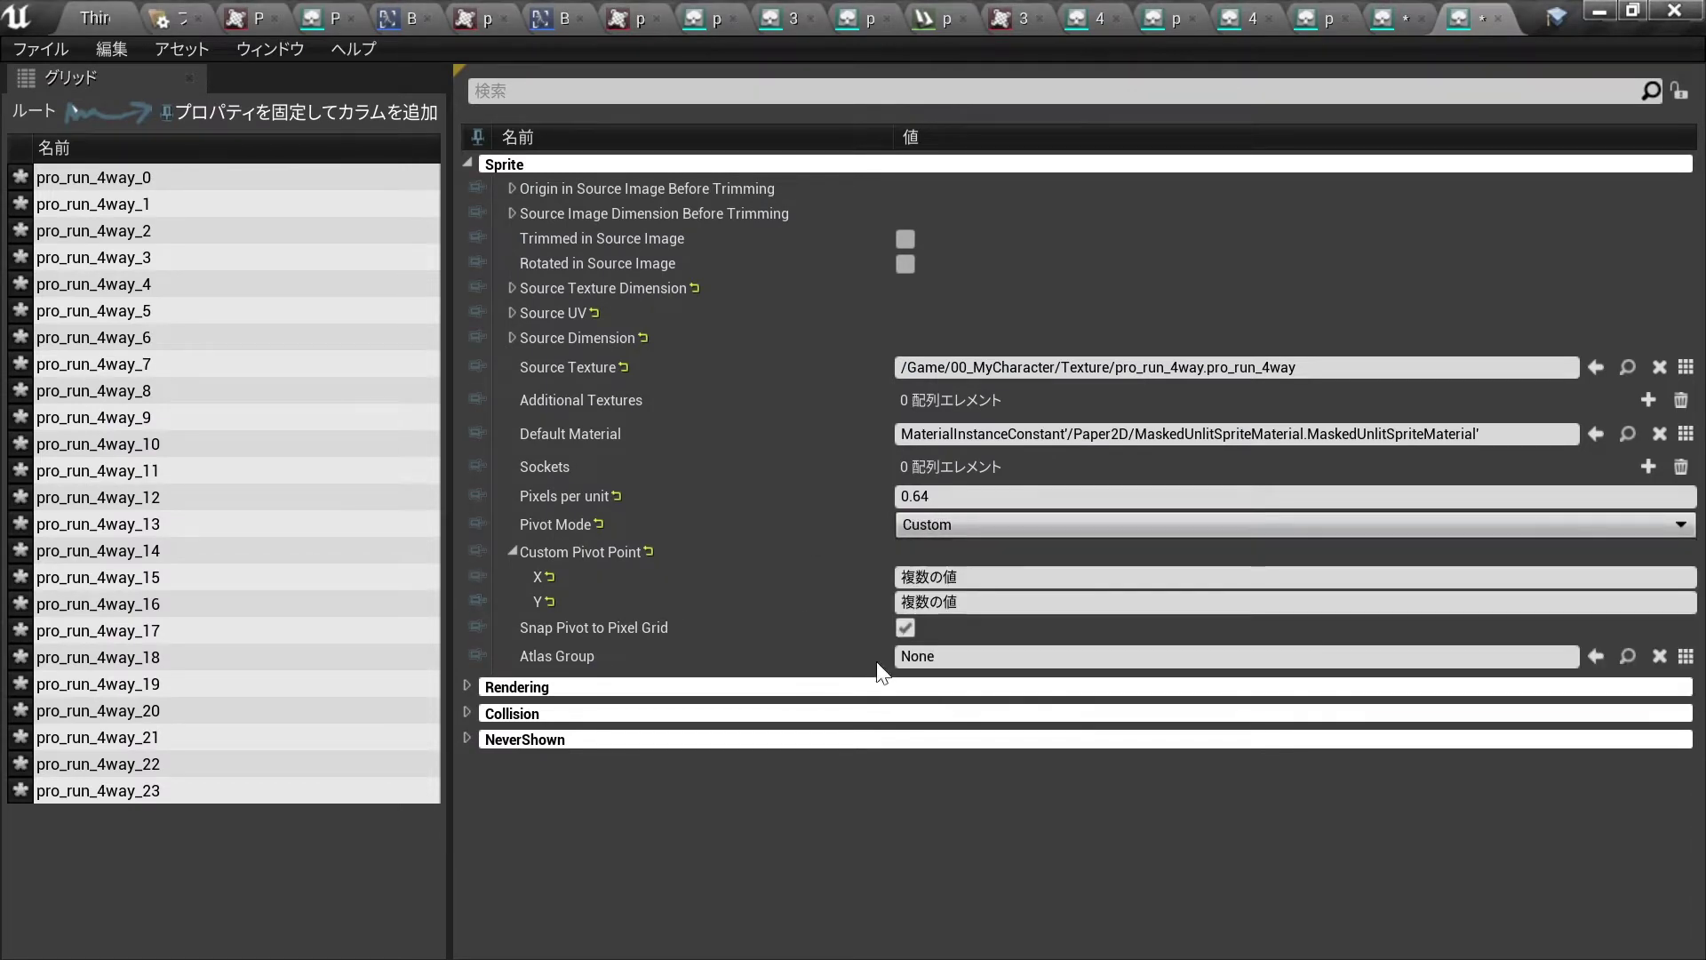
# Enter custom pivot Y values for run sprite rows 0–5 and 6–11.
pyautogui.click(183, 175)
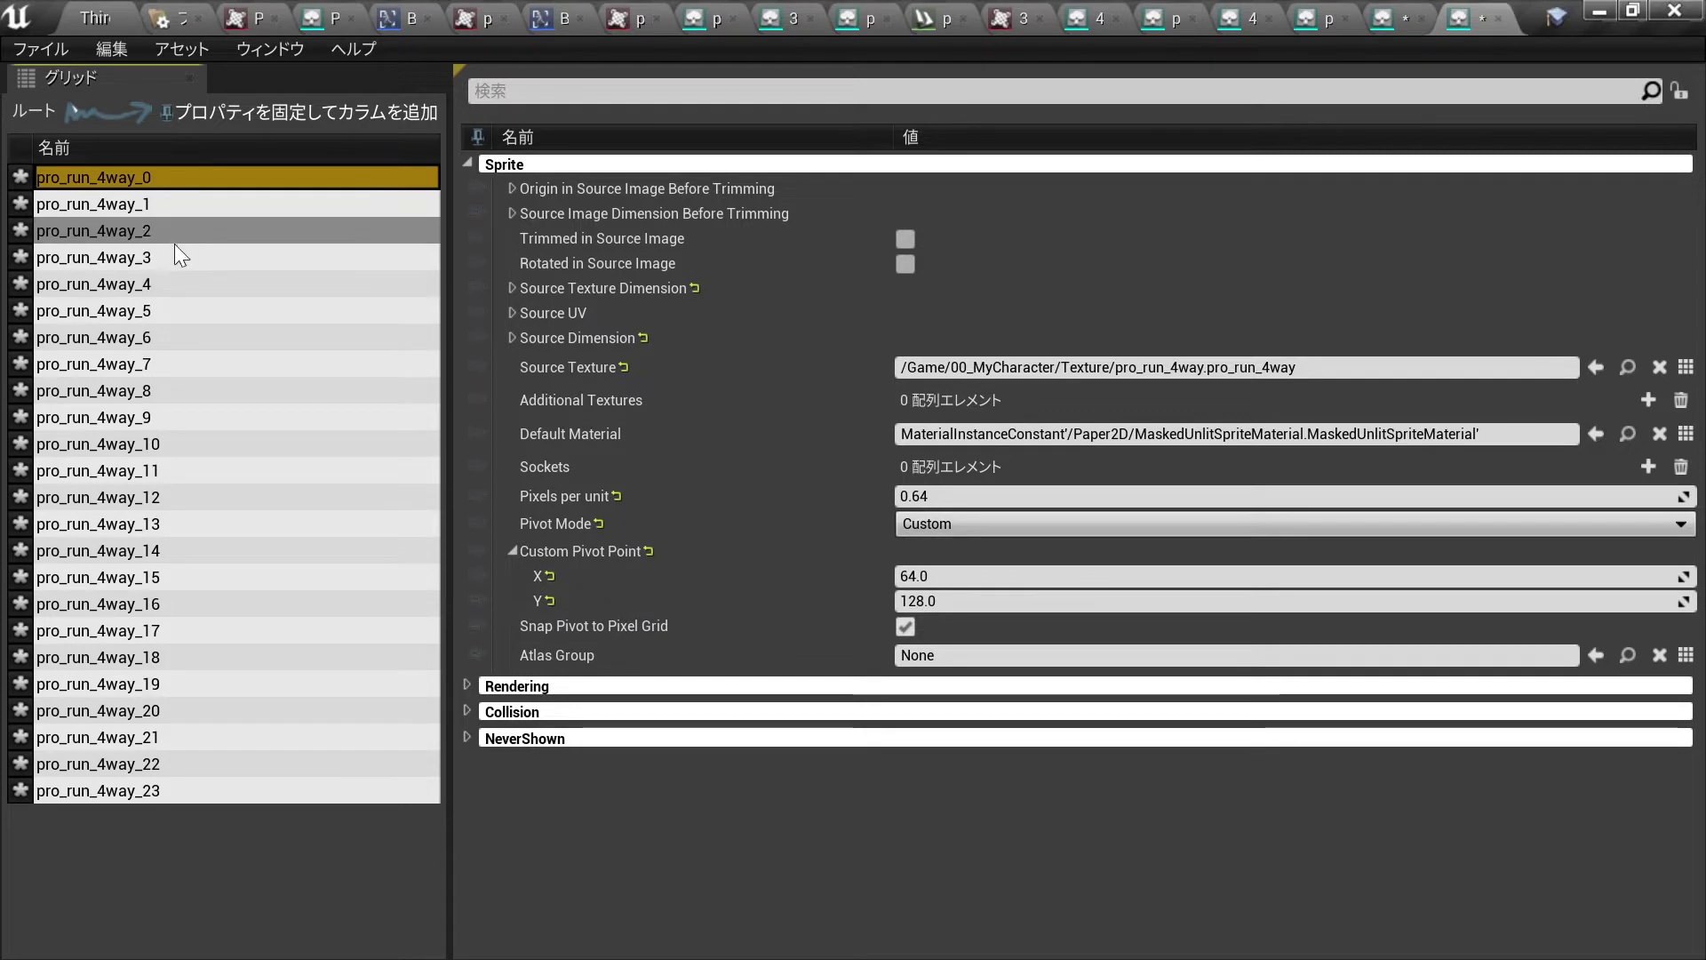
pyautogui.keyDown('shift'); pyautogui.click(174, 297); pyautogui.keyUp('shift')
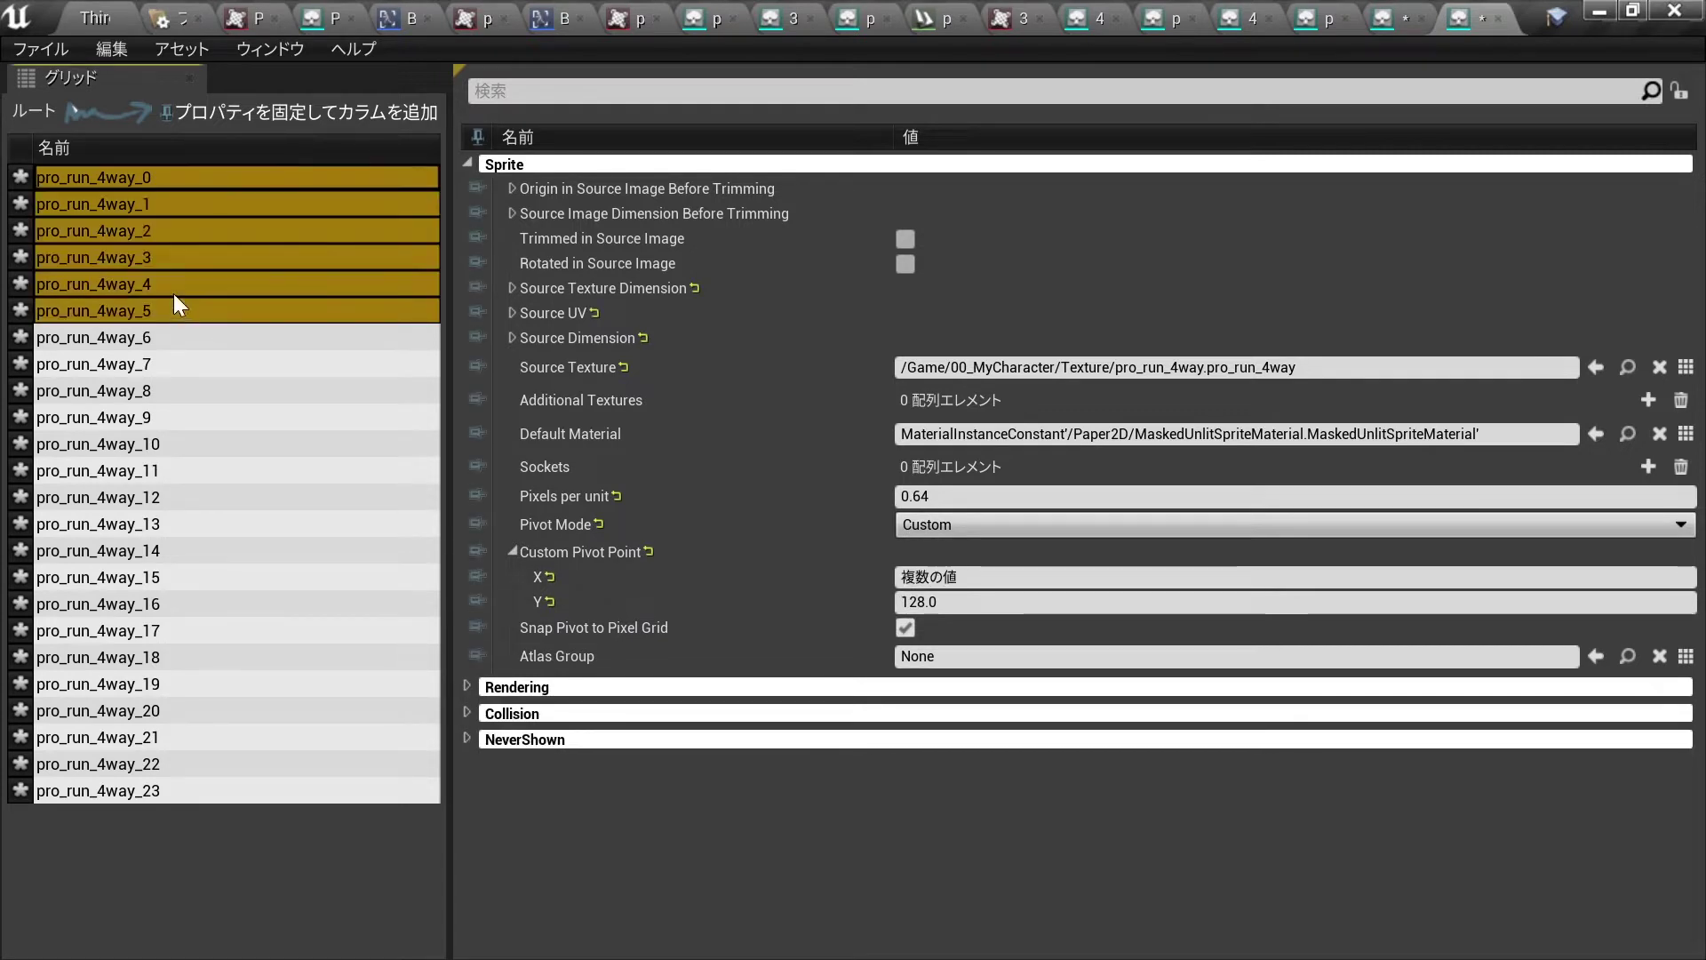
pyautogui.click(911, 603)
pyautogui.write('56')
pyautogui.click(233, 342)
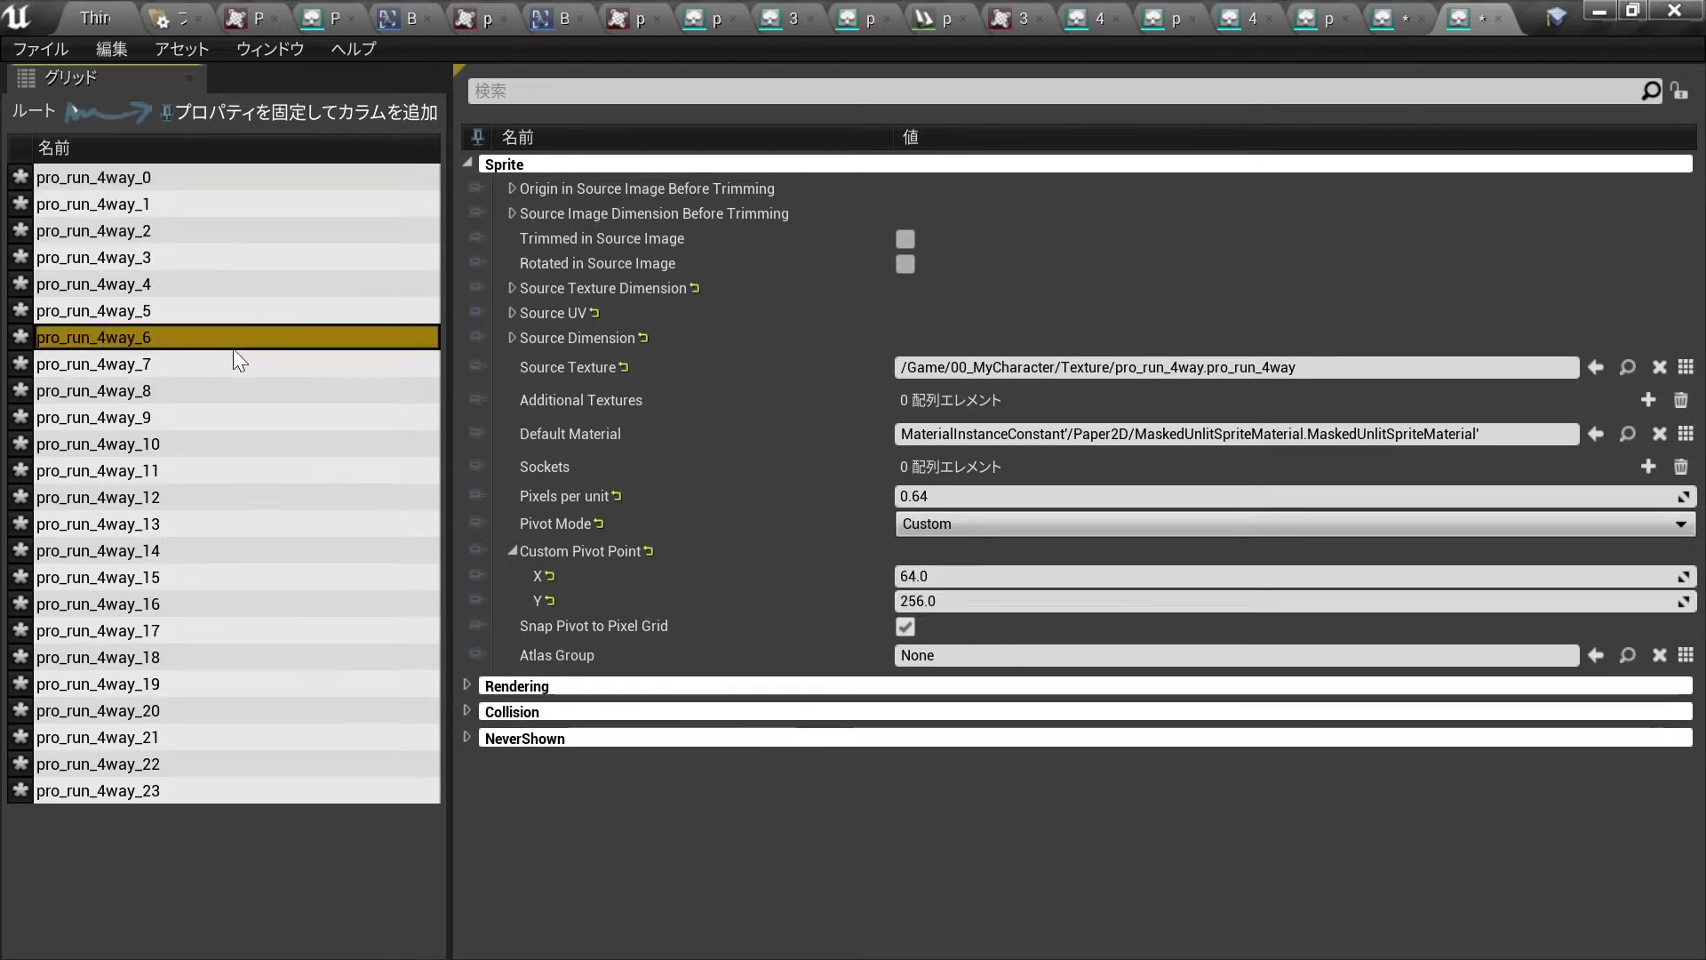
pyautogui.keyDown('shift'); pyautogui.click(230, 470); pyautogui.keyUp('shift')
pyautogui.click(1014, 602)
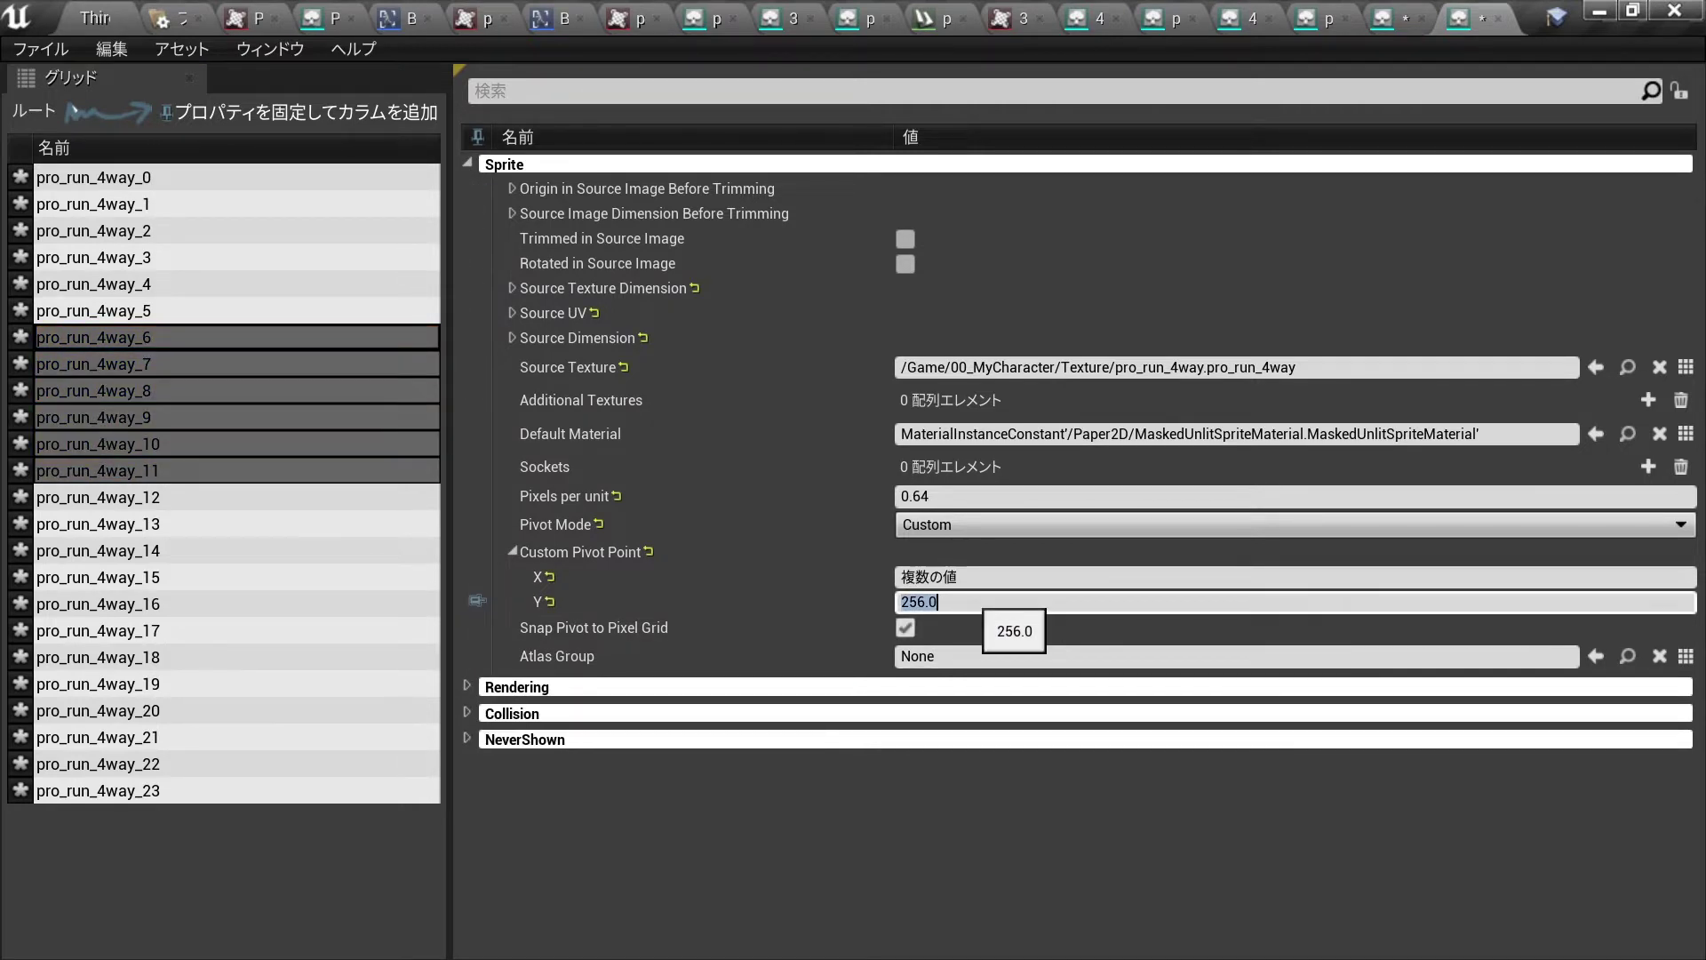
pyautogui.write('252')
pyautogui.click(182, 497)
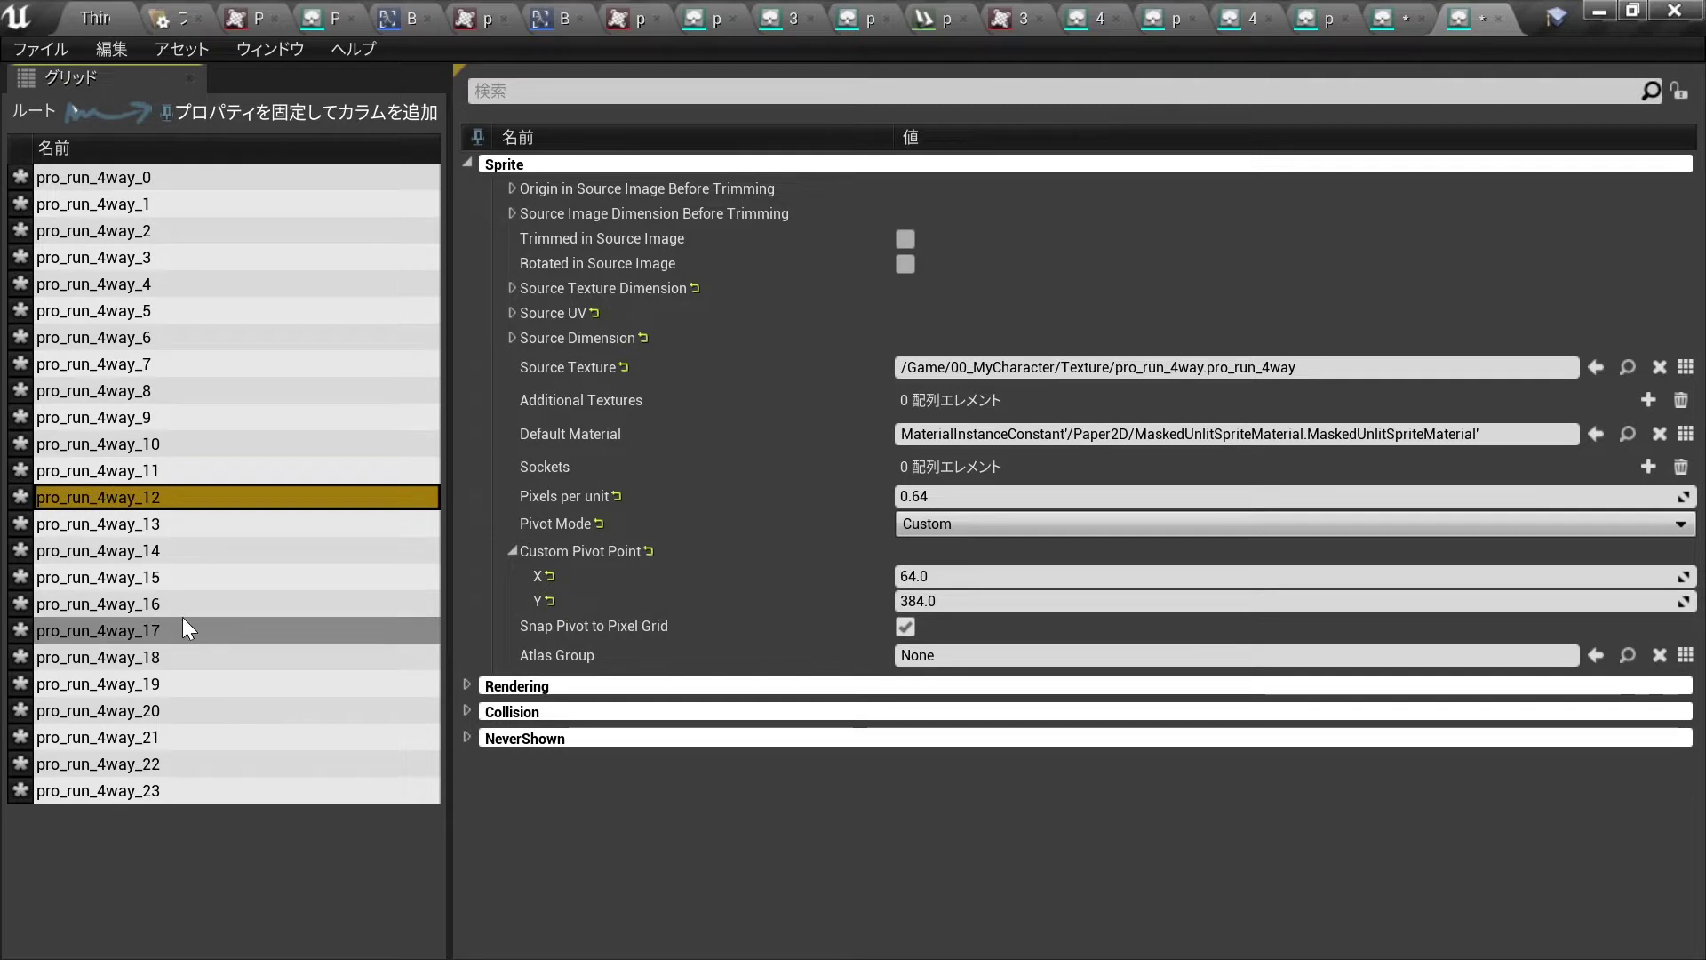
# Set pivot Y to 512 for rows 12–17 and 508.0 for rows 18–23, then save all.
pyautogui.keyDown('shift'); pyautogui.click(183, 630); pyautogui.keyUp('shift')
pyautogui.click(955, 604)
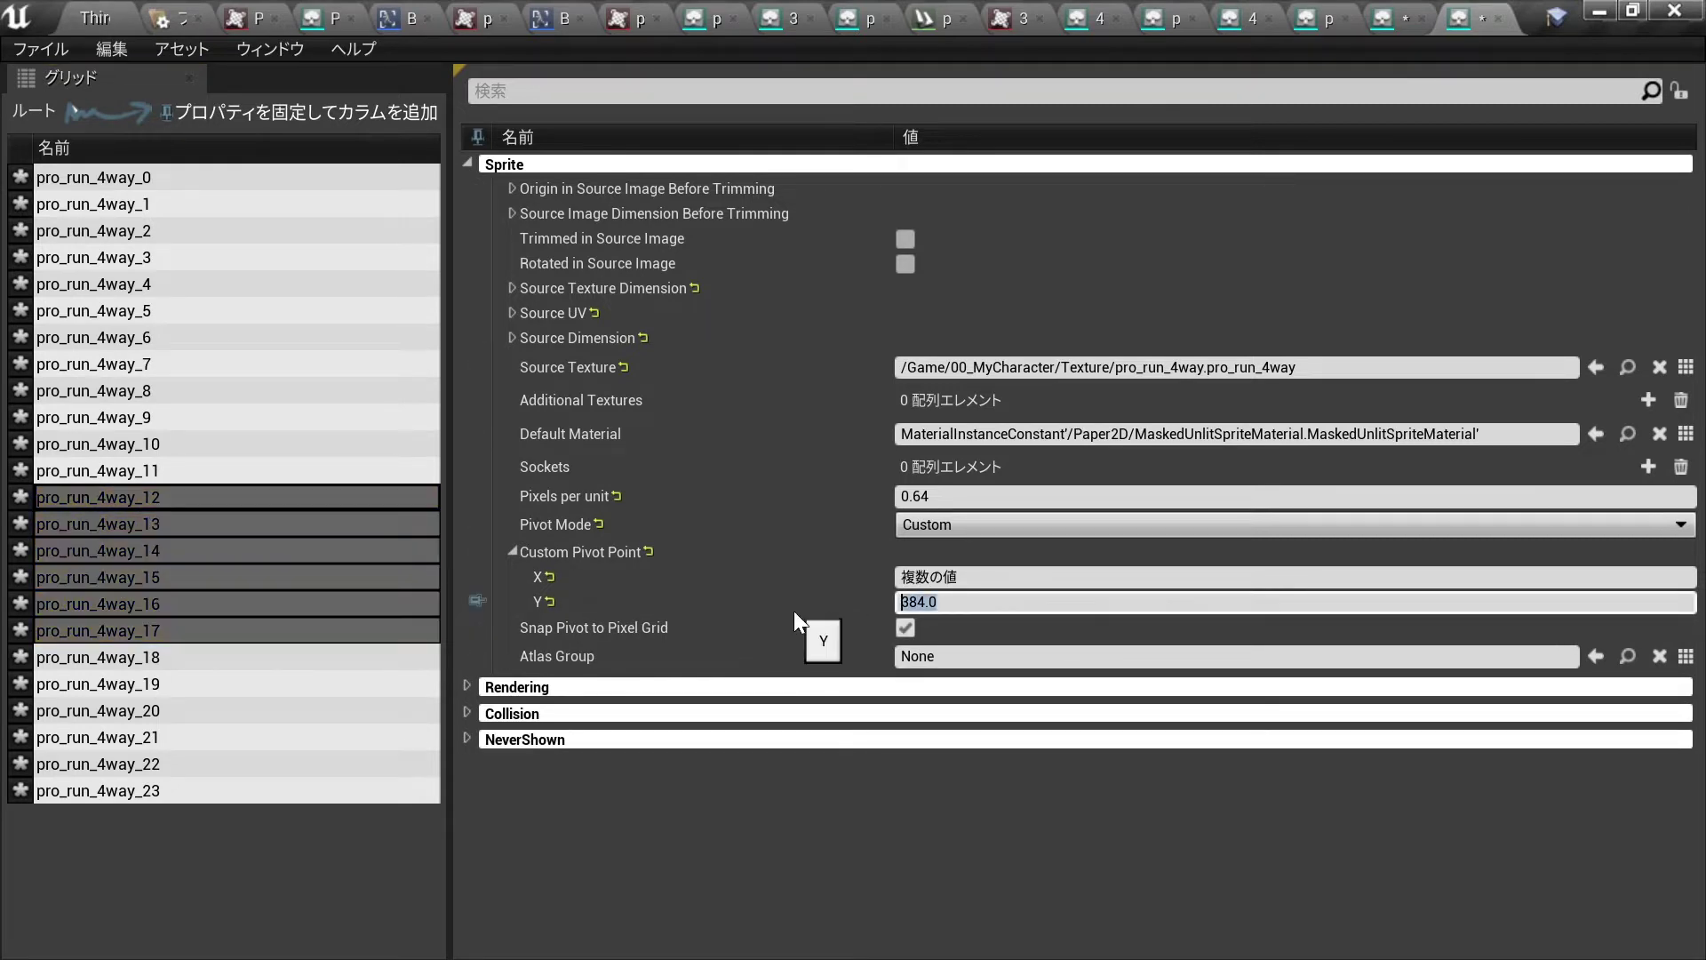
pyautogui.write('512')
pyautogui.click(213, 657)
pyautogui.keyDown('shift'); pyautogui.click(236, 786); pyautogui.keyUp('shift')
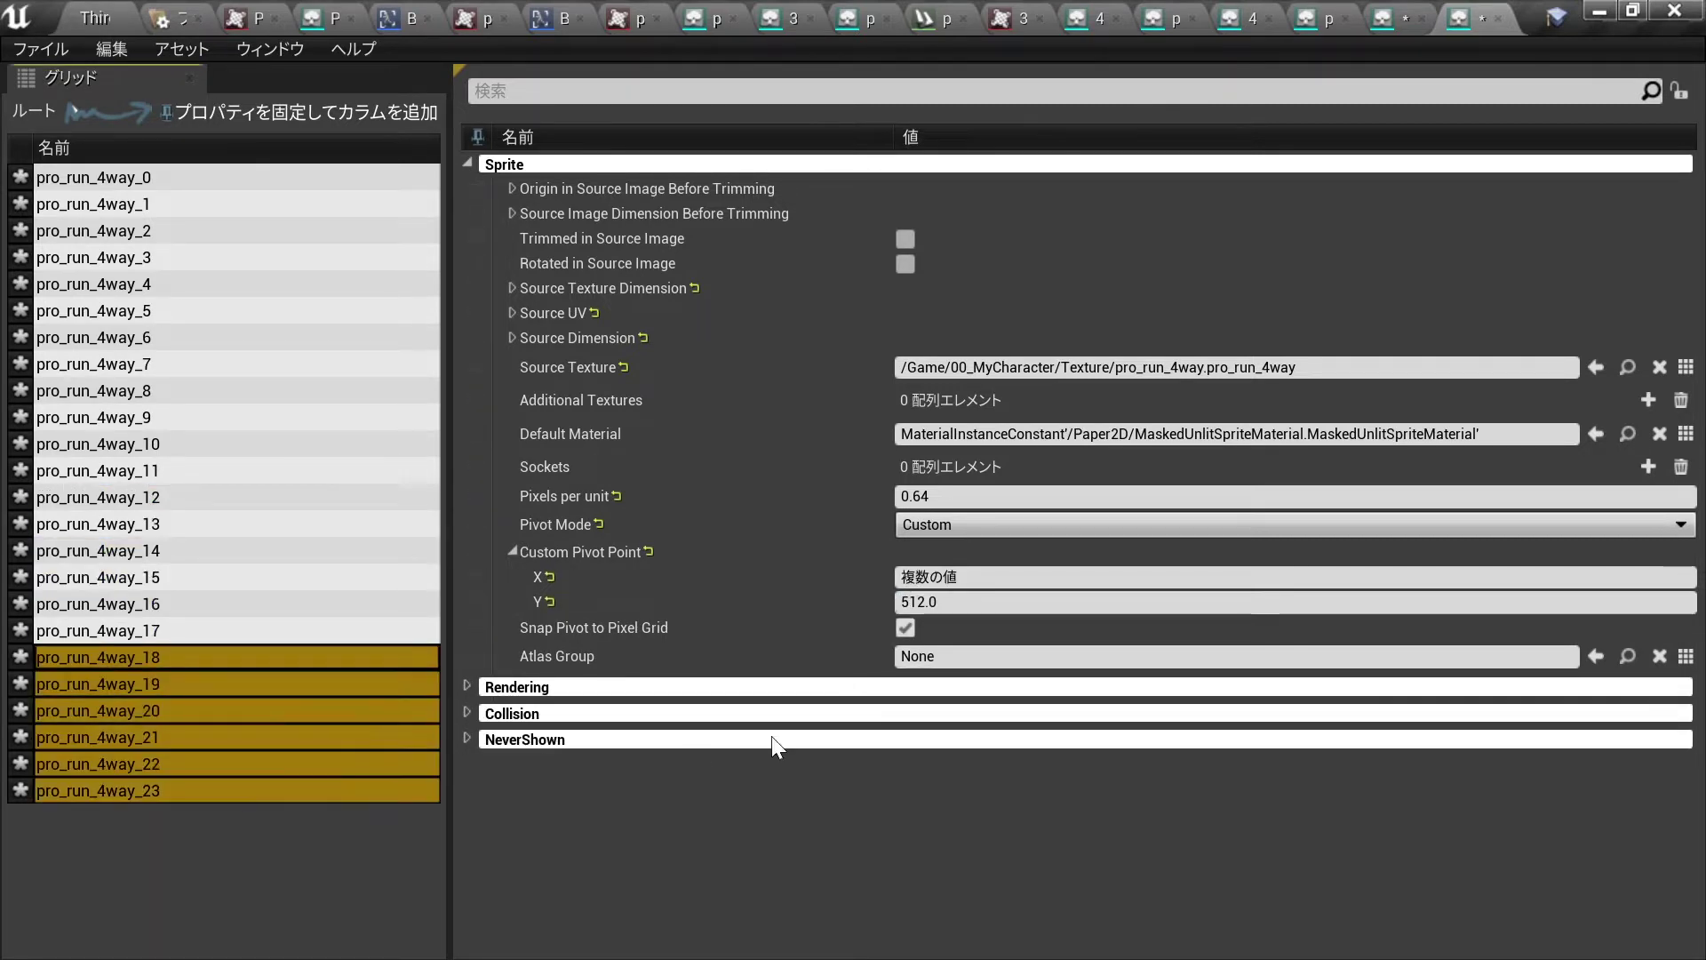
pyautogui.click(974, 604)
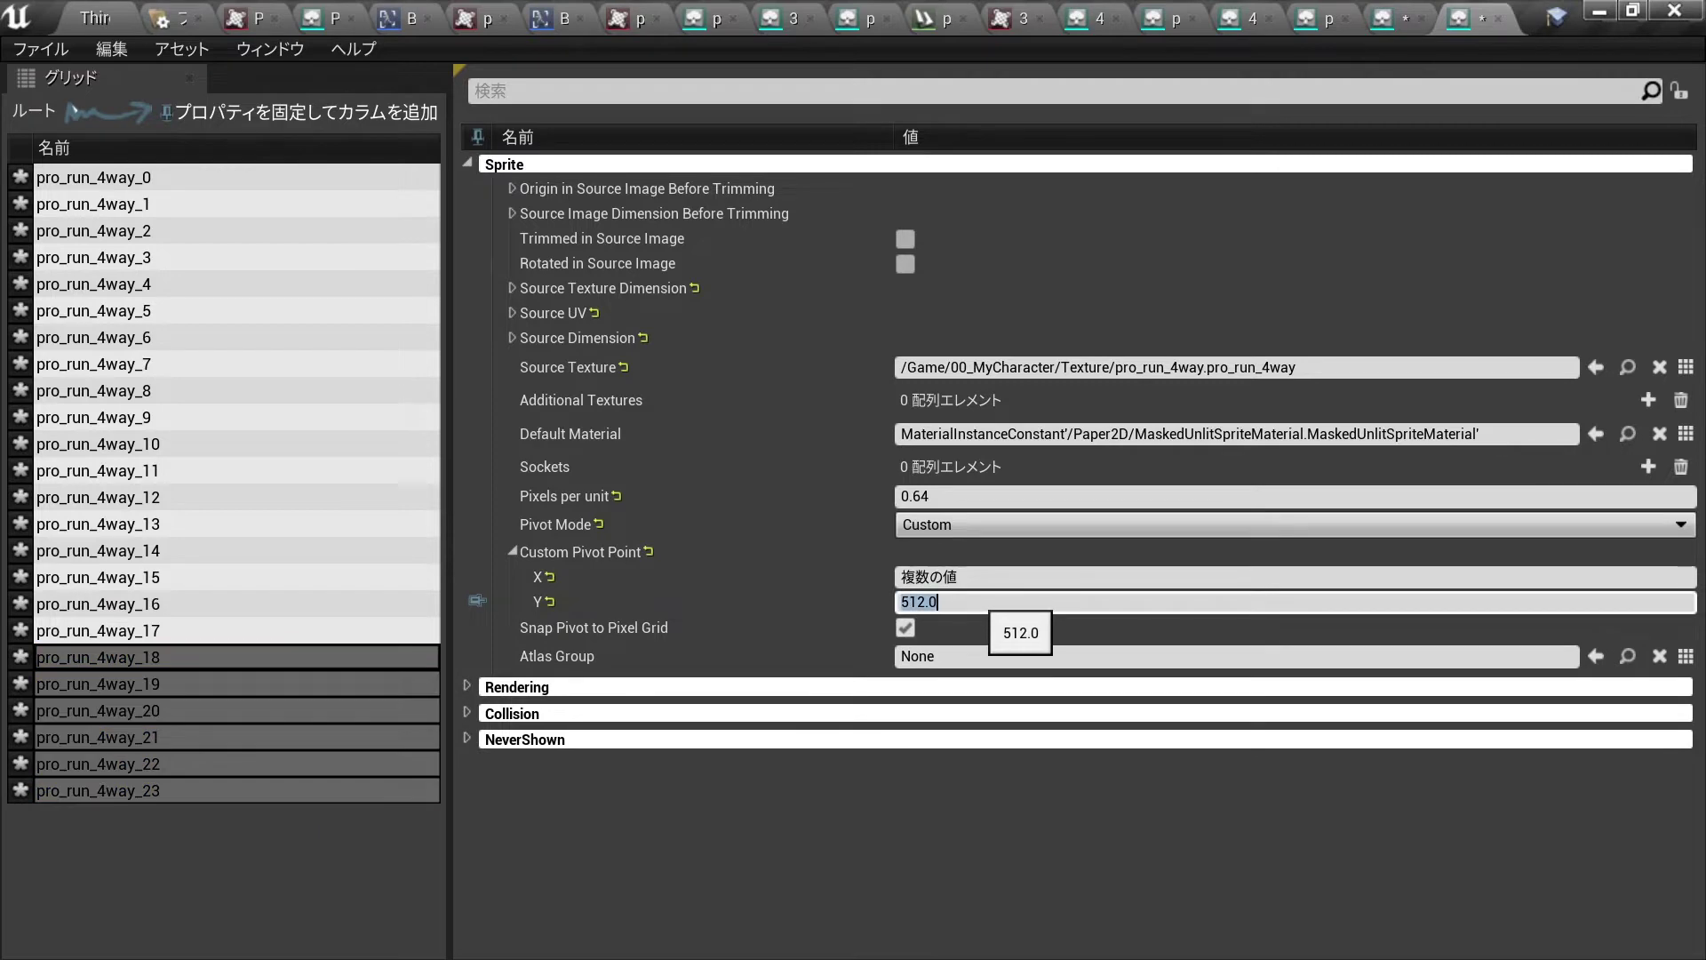
pyautogui.write('508')
pyautogui.click(40, 49)
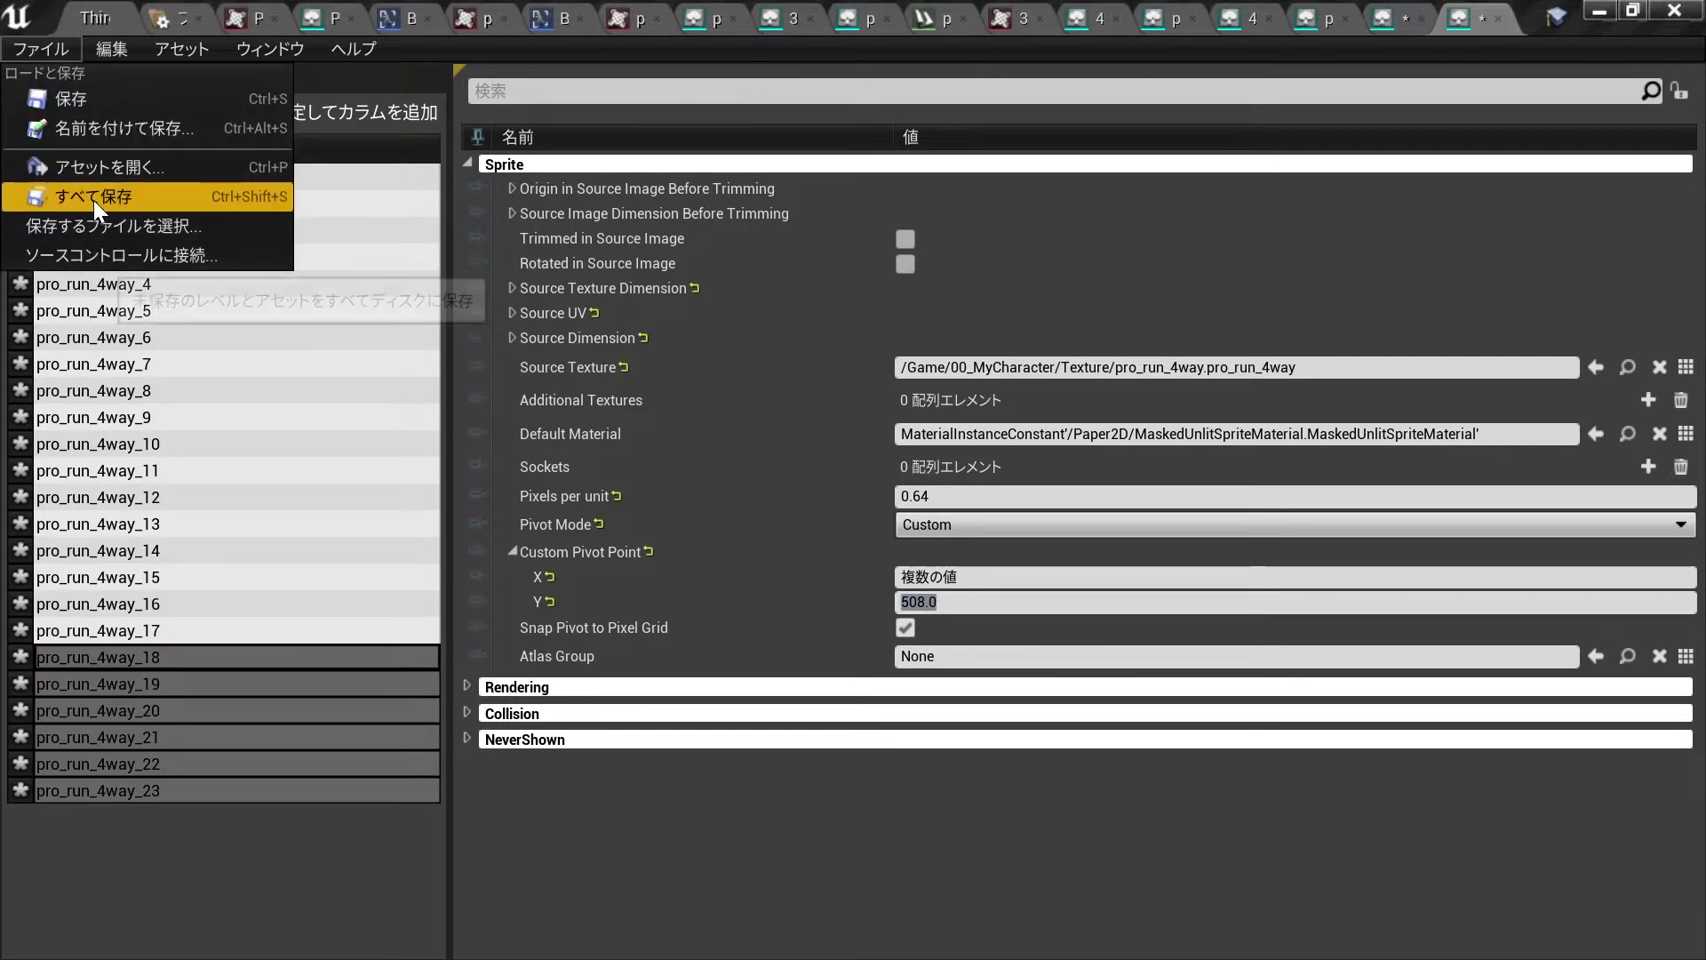
pyautogui.click(89, 195)
pyautogui.click(115, 18)
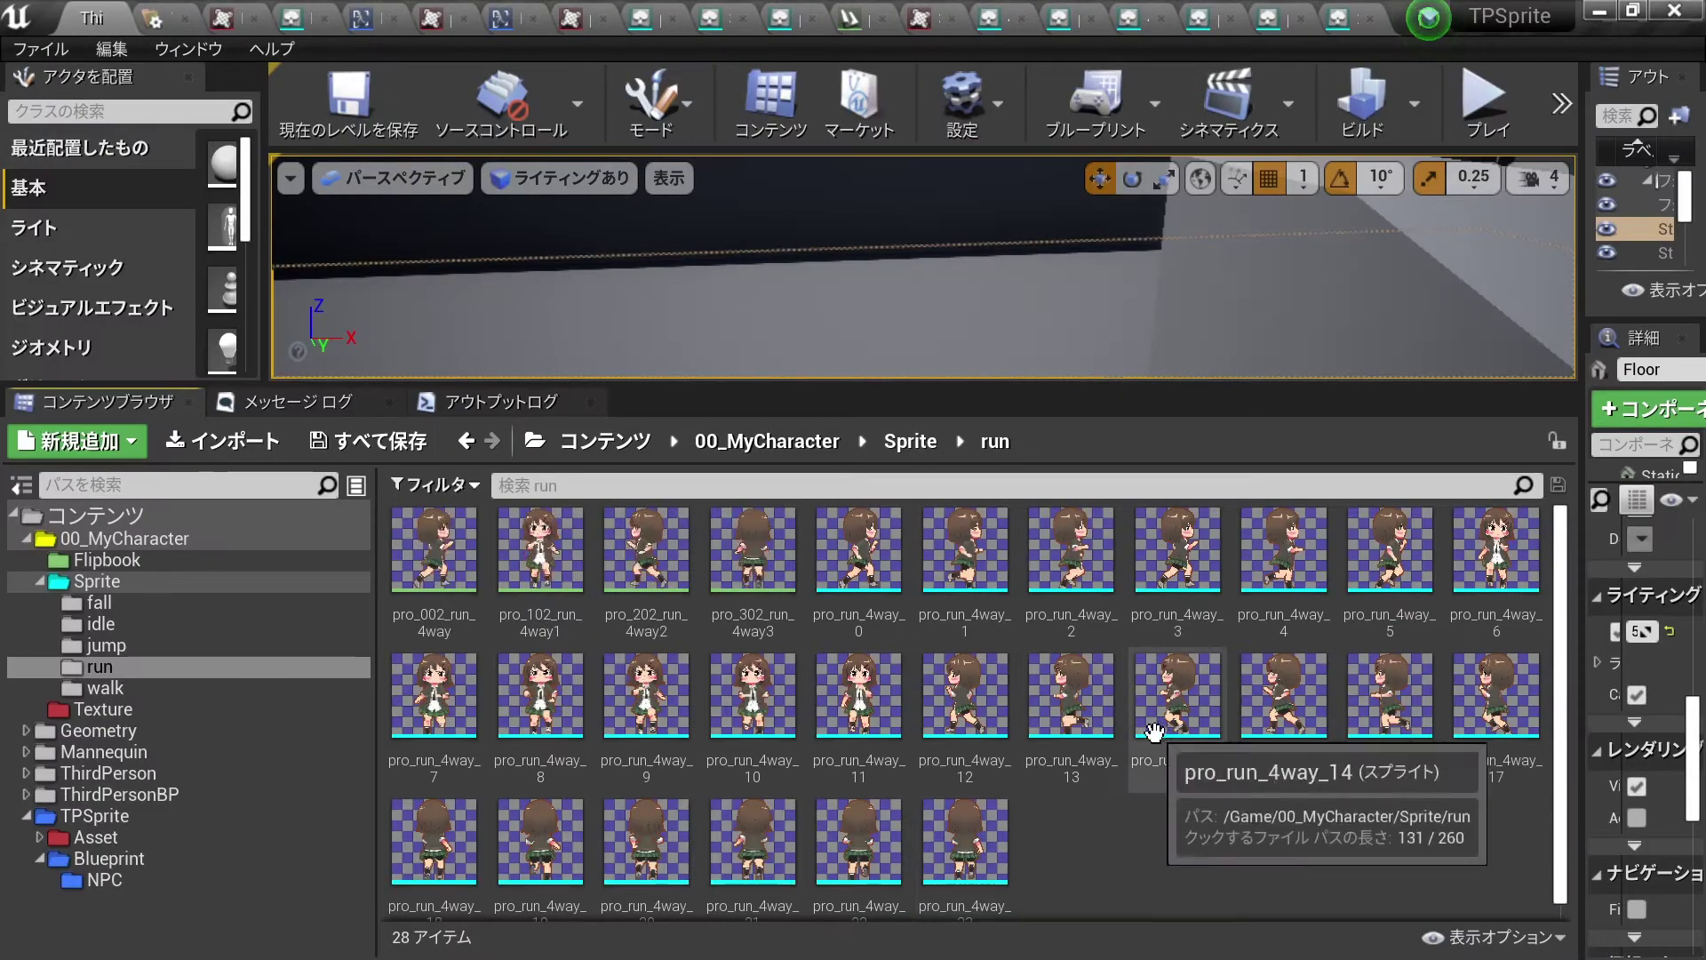
# Move the four pro_x02_run flipbooks into the Flipbook folder and select pro_002_run_4way there.
pyautogui.click(477, 574)
pyautogui.keyDown('shift'); pyautogui.click(737, 560); pyautogui.keyUp('shift')
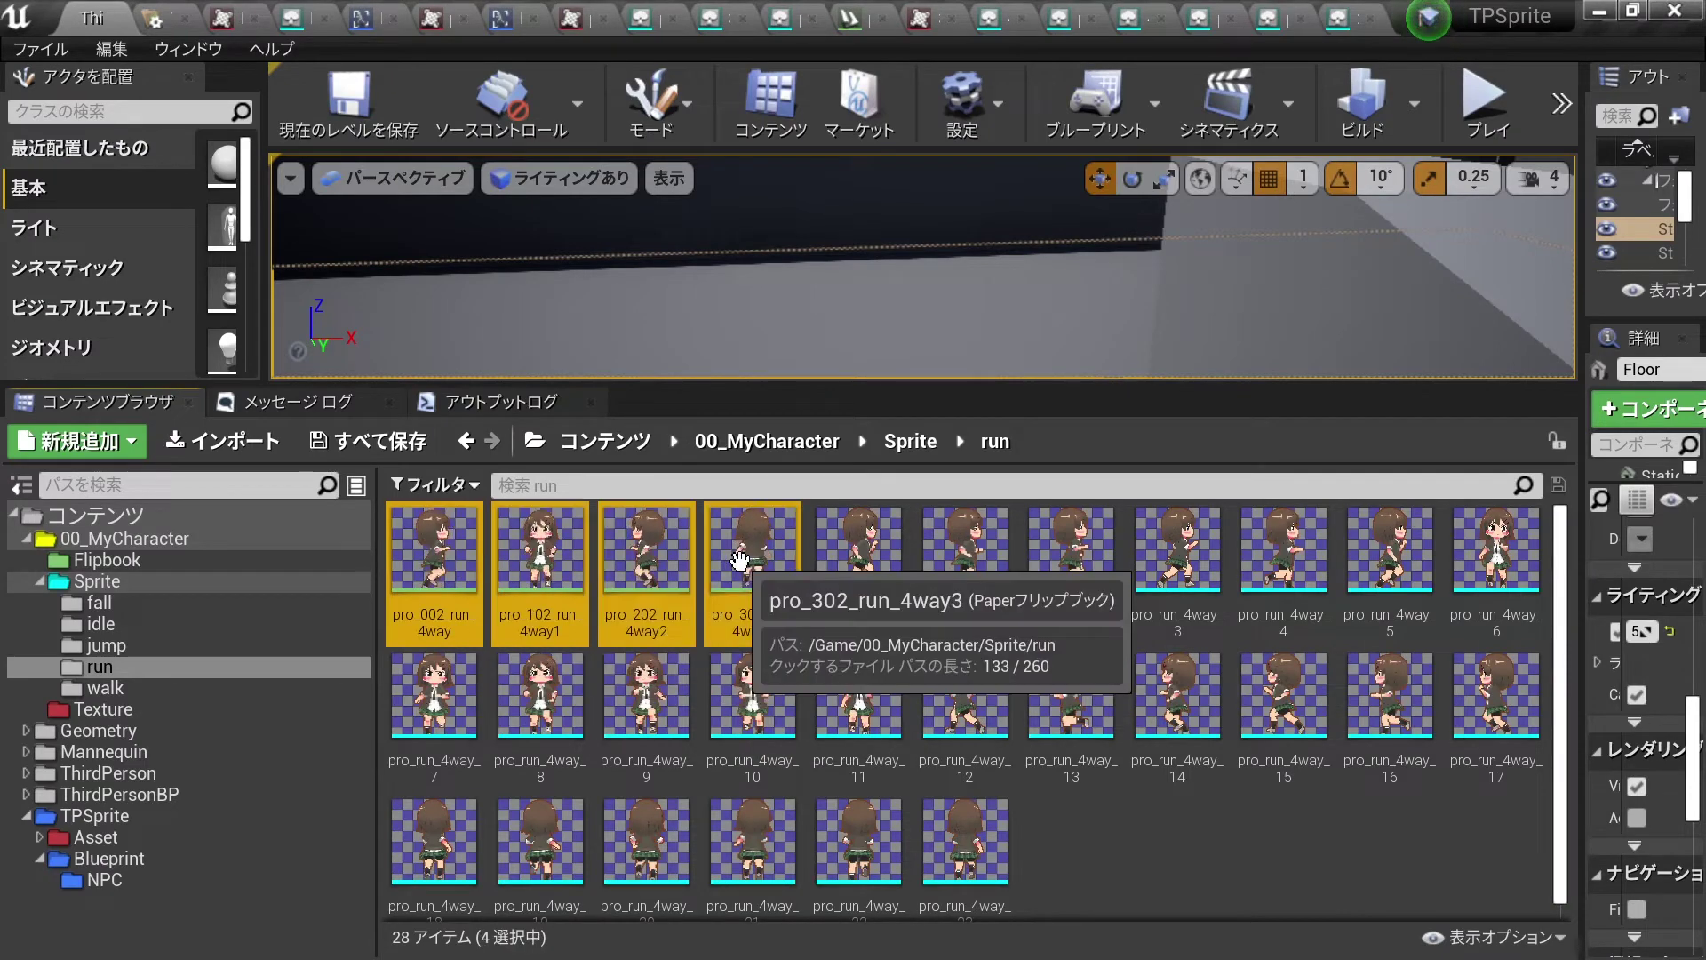
pyautogui.moveTo(340, 556); pyautogui.dragTo(204, 560)
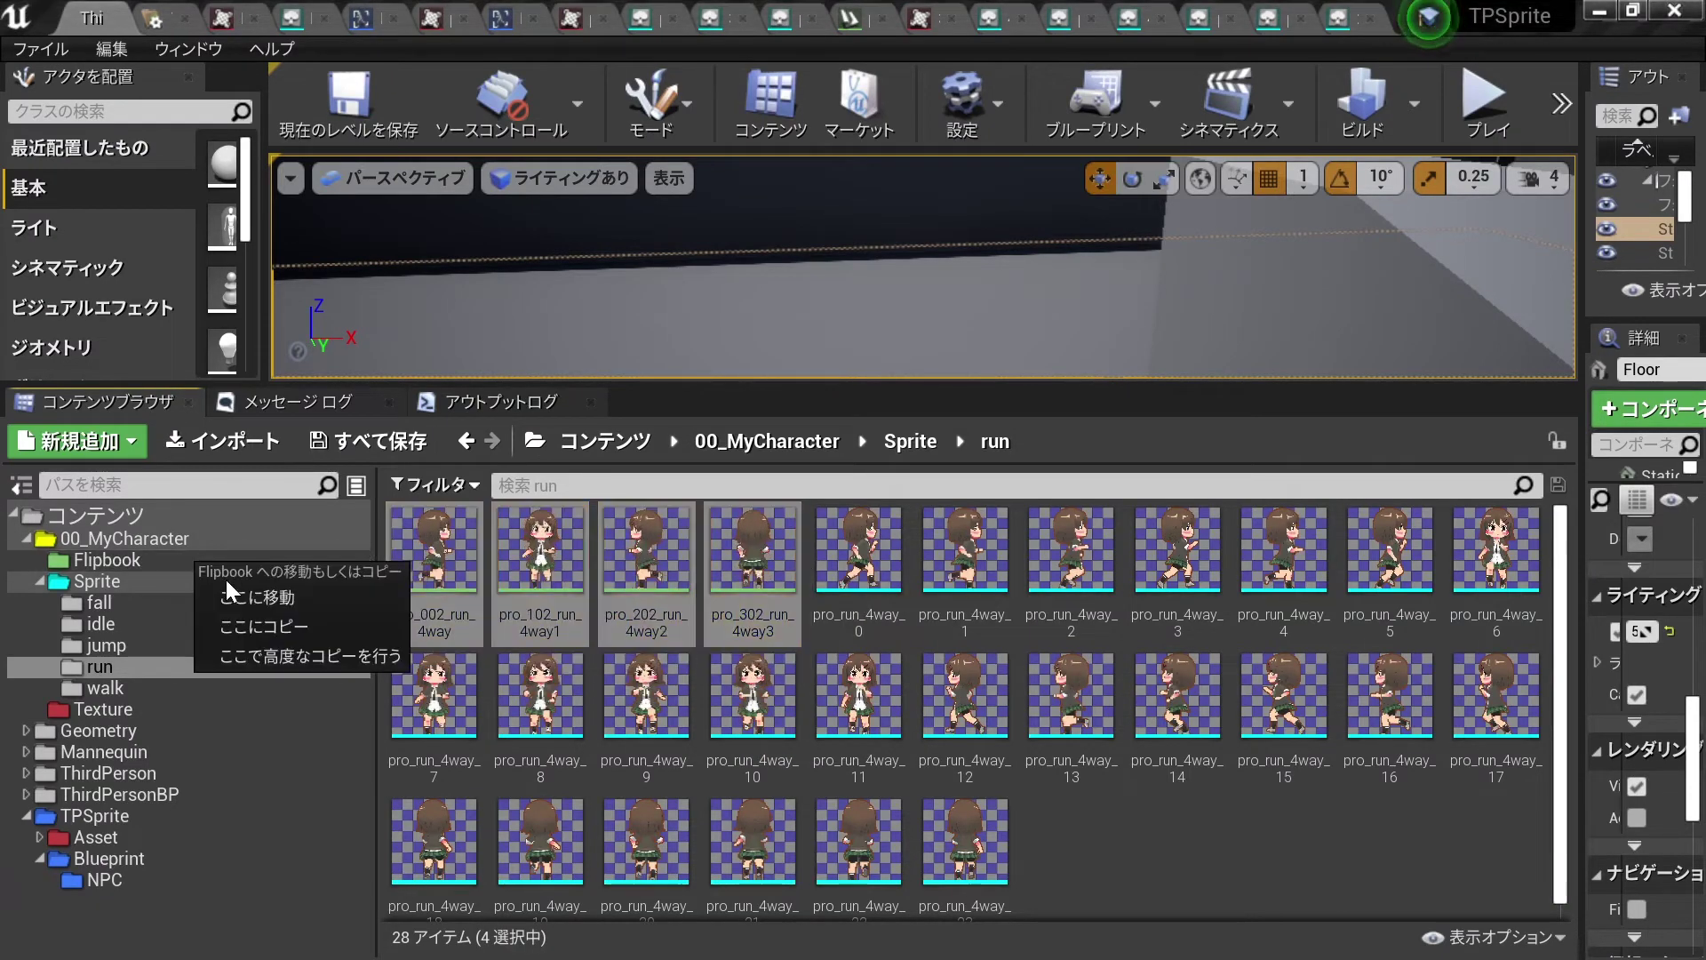
pyautogui.click(226, 580)
pyautogui.click(107, 560)
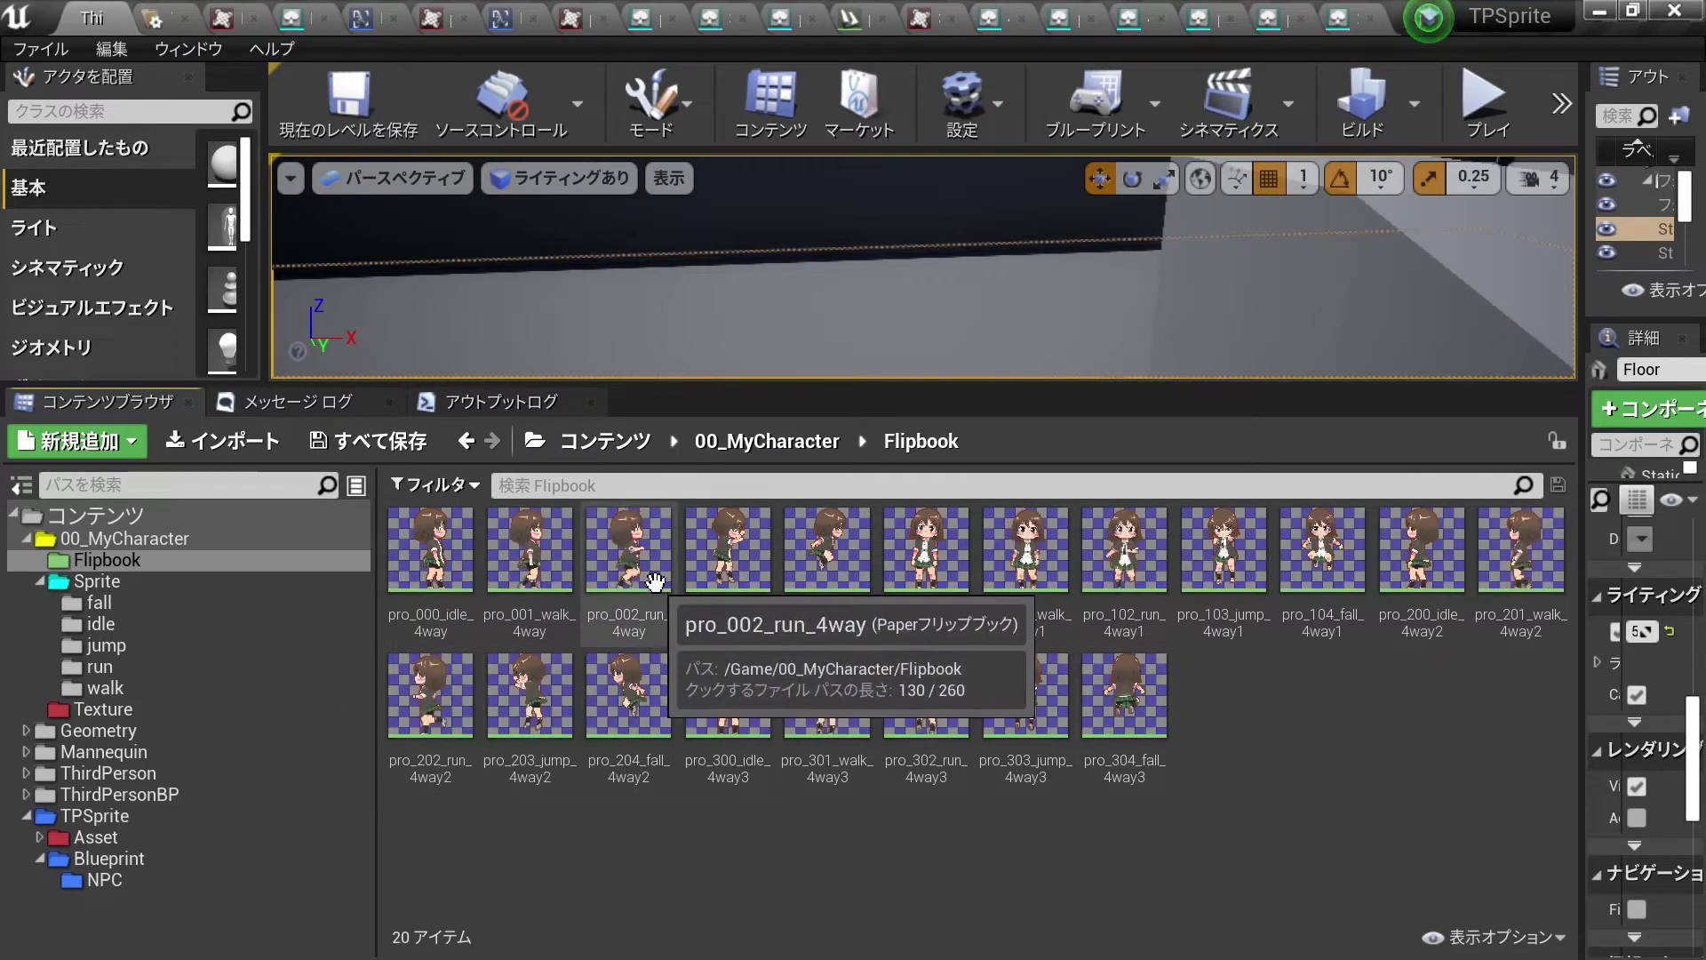
pyautogui.click(827, 546)
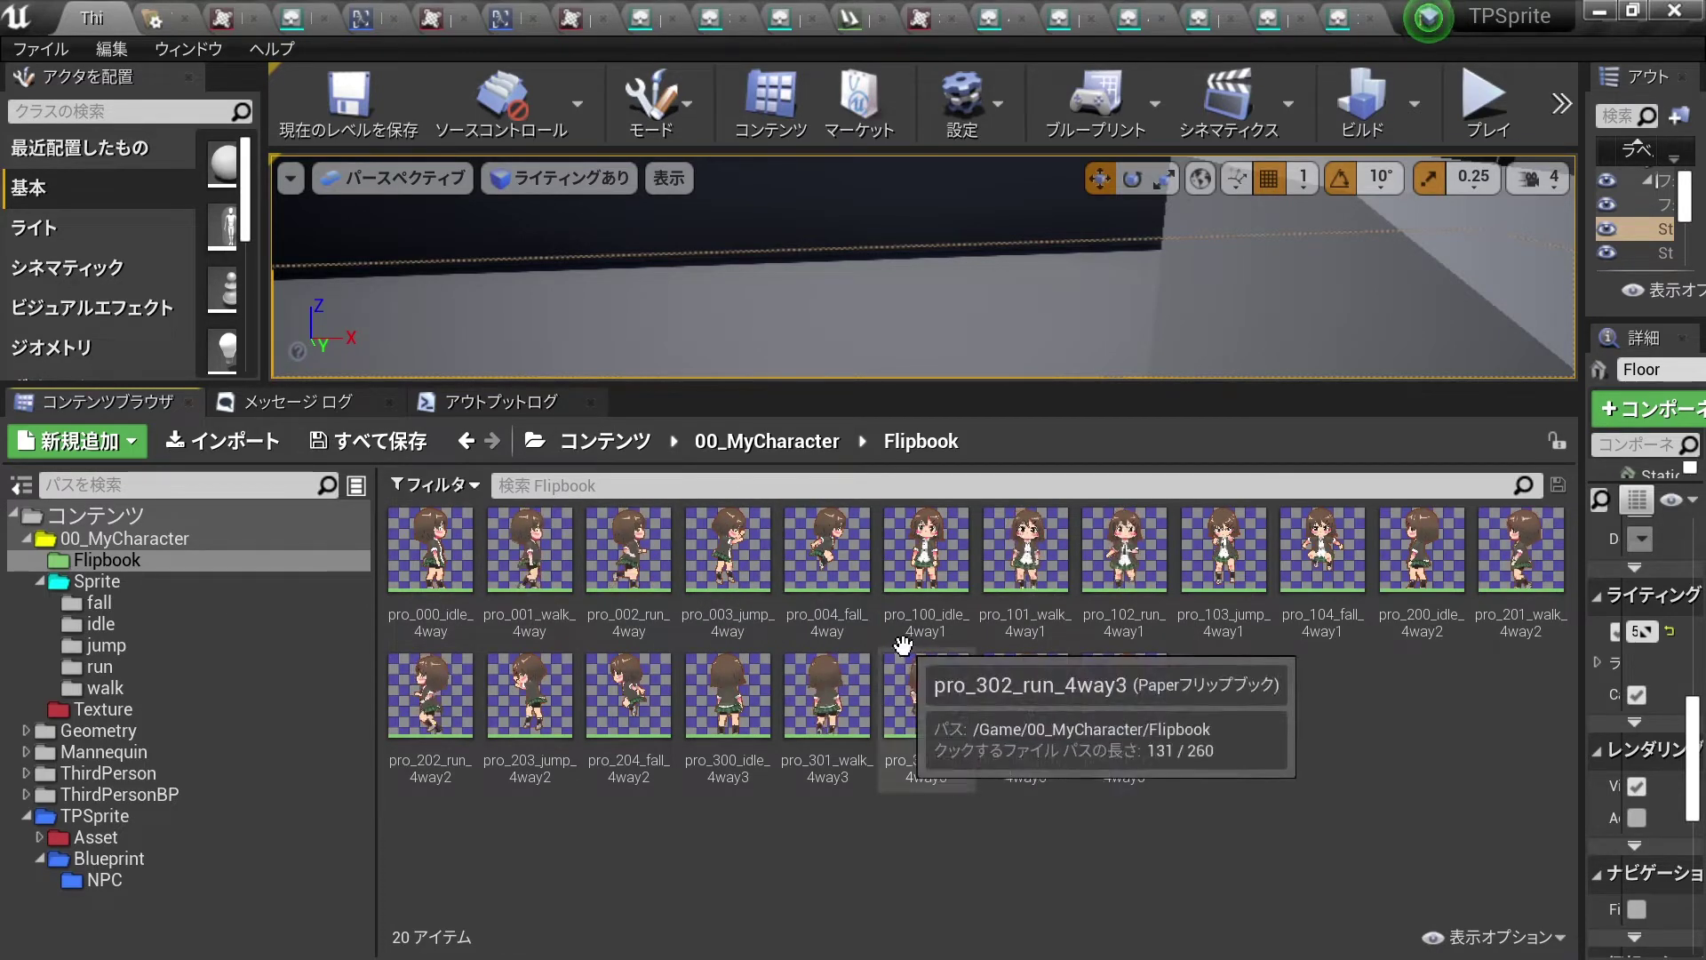
pyautogui.click(615, 571)
# Set pro_002_run_4way's frame rate to 8 in the flipbook editor.
pyautogui.doubleClick(615, 571)
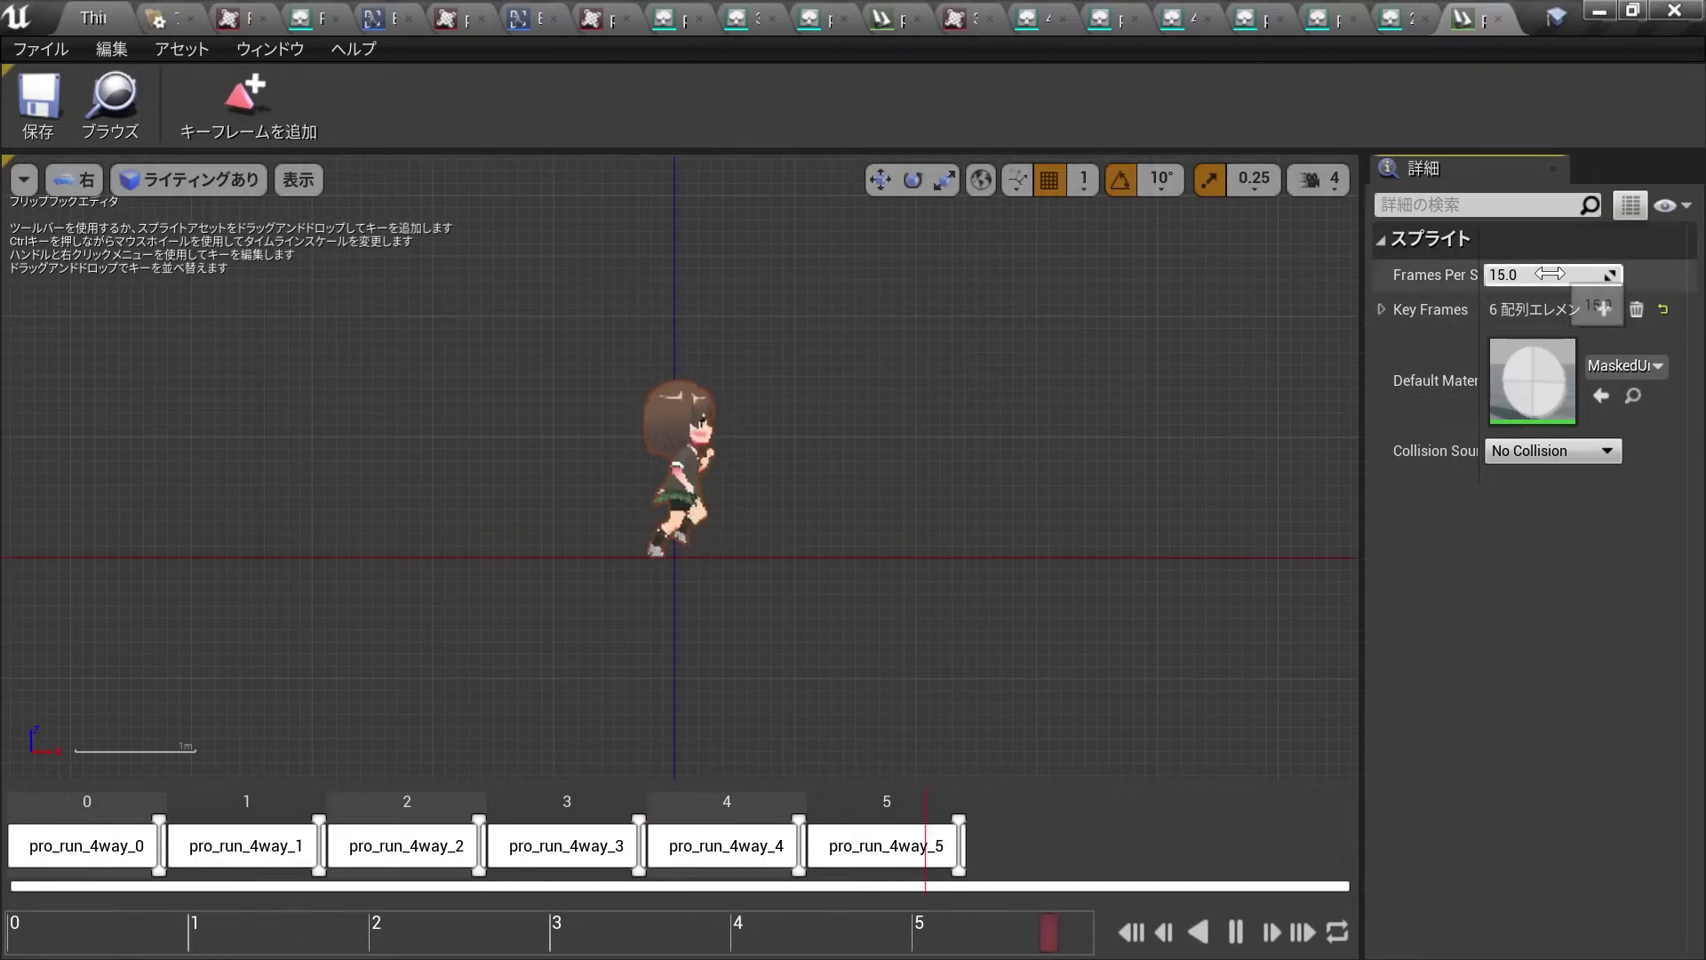
pyautogui.click(1522, 274)
pyautogui.write('8')
pyautogui.press('Return')
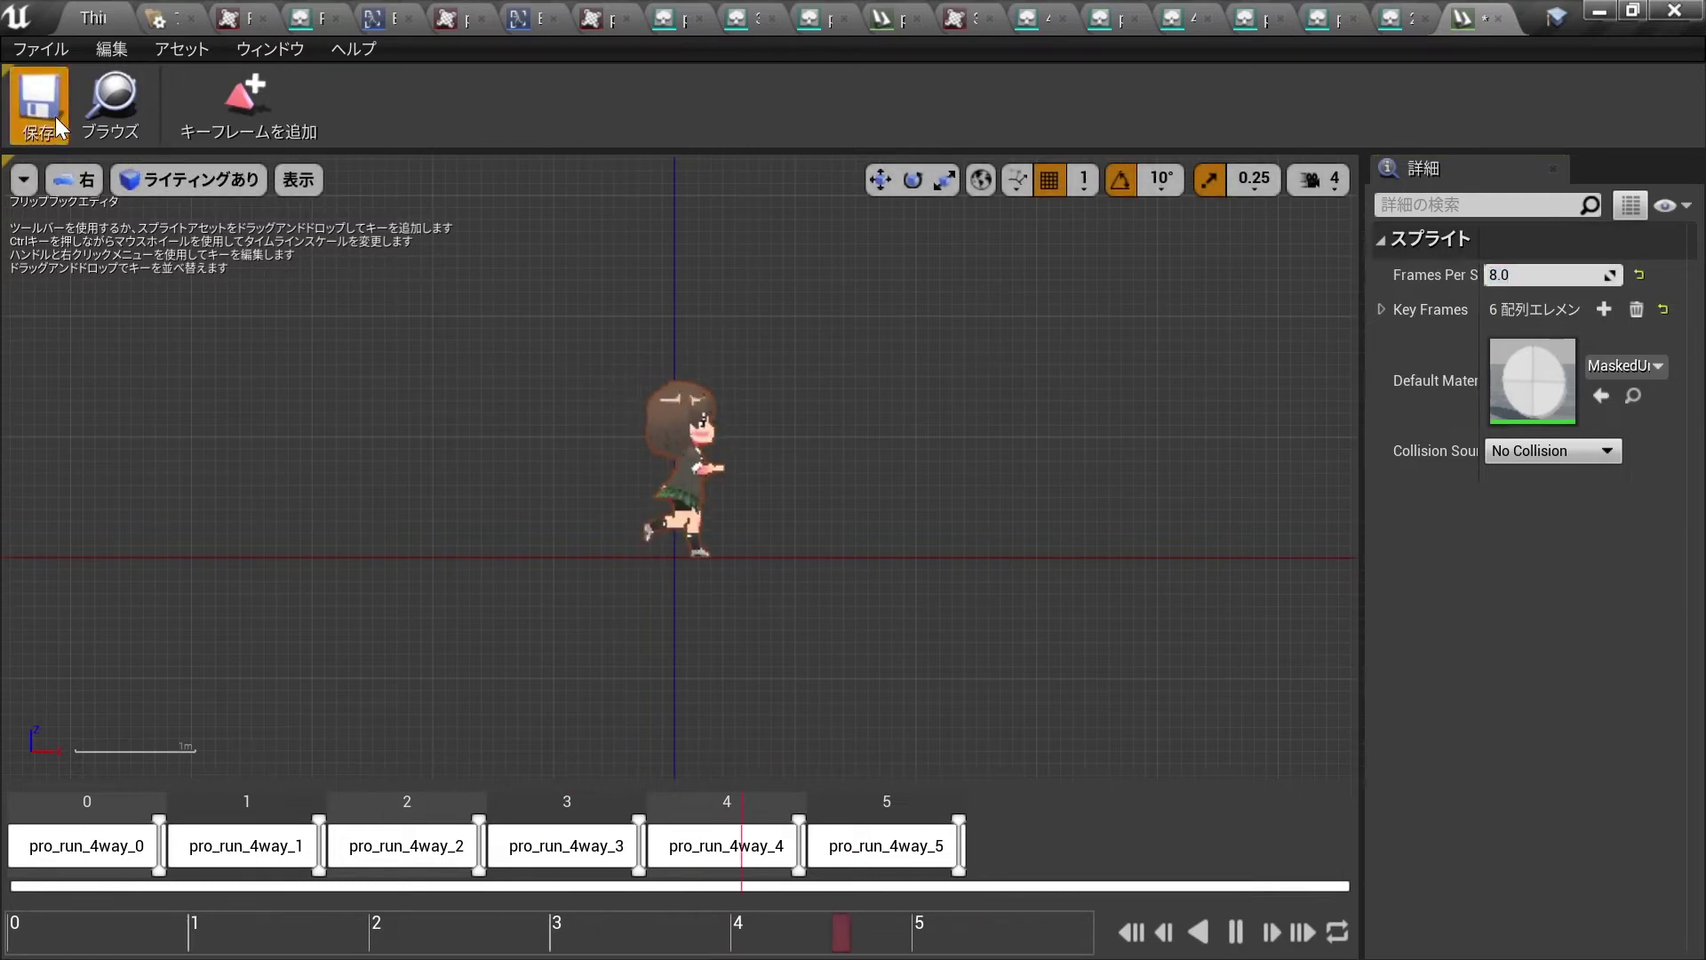
pyautogui.click(105, 18)
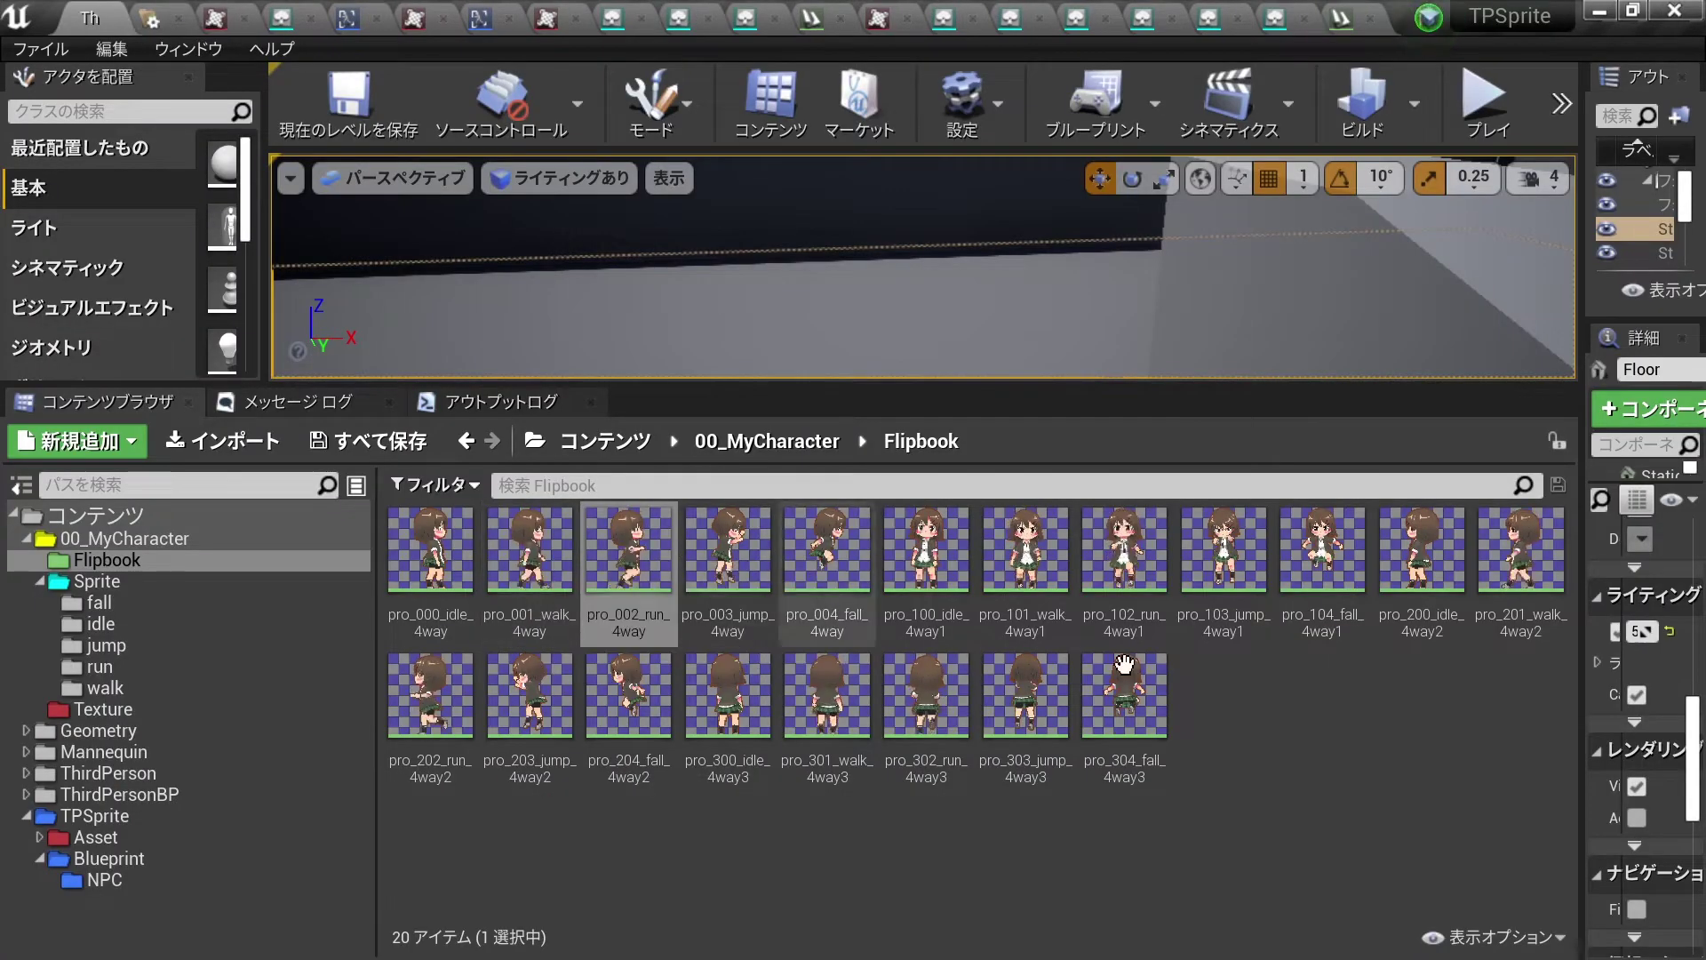
# Bulk-set all four run flipbooks to 8 frames per second and save all.
pyautogui.keyDown('ctrl'); pyautogui.click(1125, 551); pyautogui.keyUp('ctrl')
pyautogui.keyDown('ctrl'); pyautogui.click(434, 703); pyautogui.keyUp('ctrl')
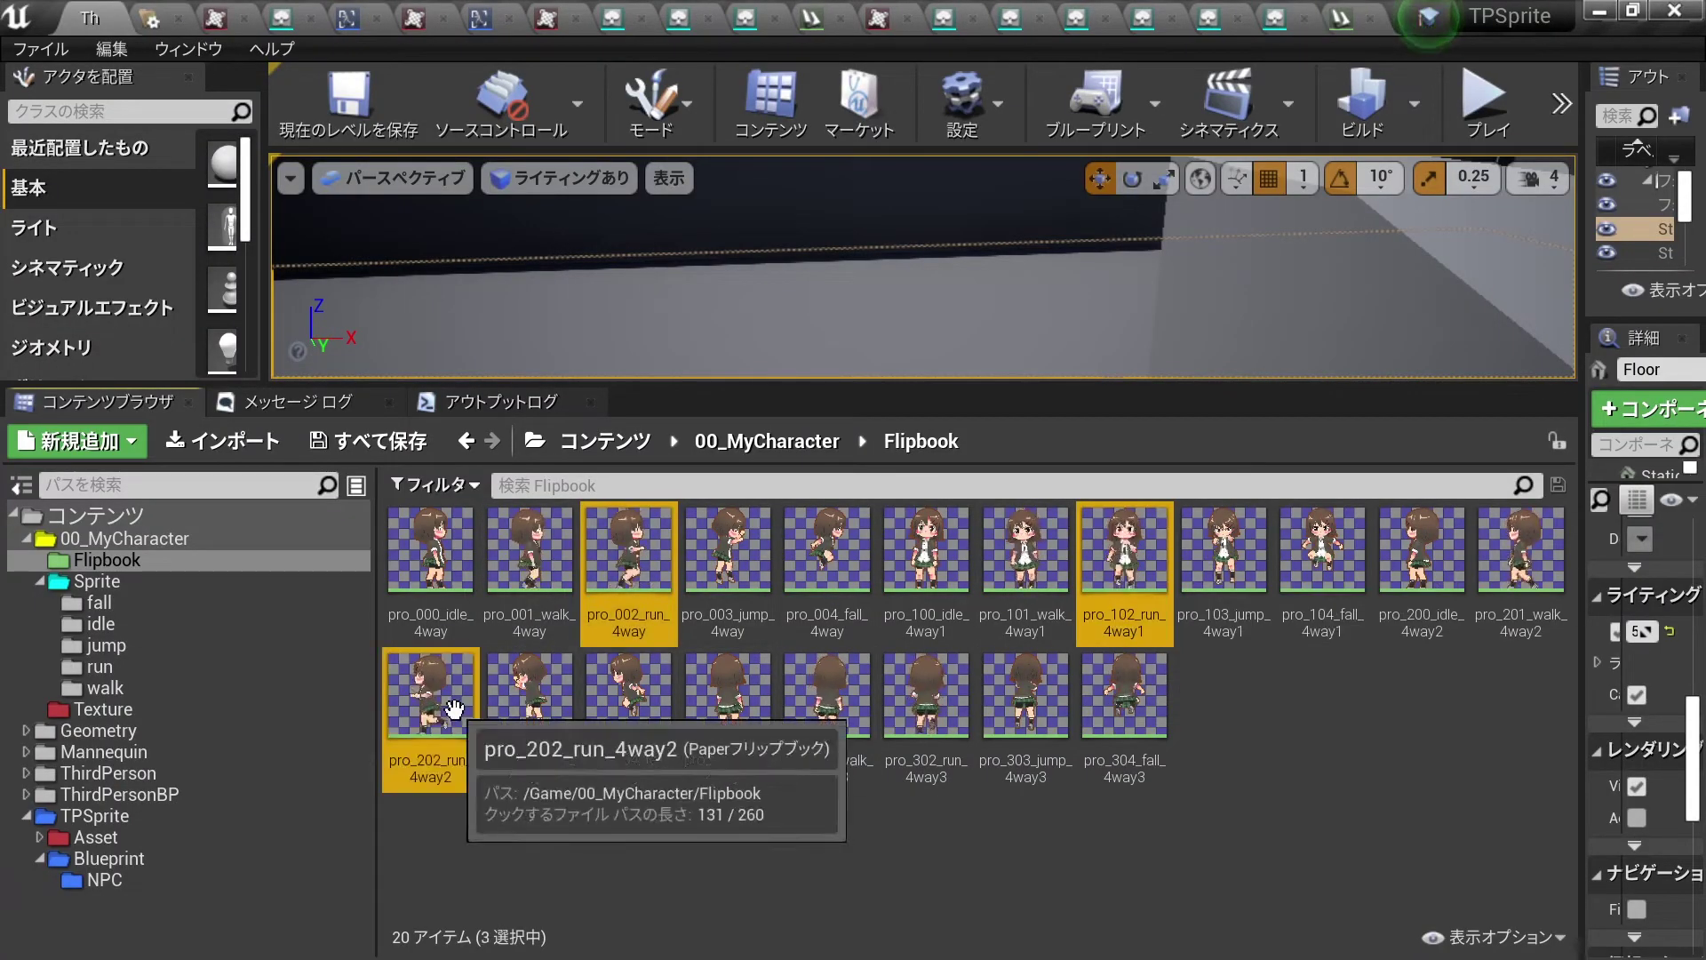
pyautogui.keyDown('ctrl'); pyautogui.click(947, 711); pyautogui.keyUp('ctrl')
pyautogui.rightClick(950, 714)
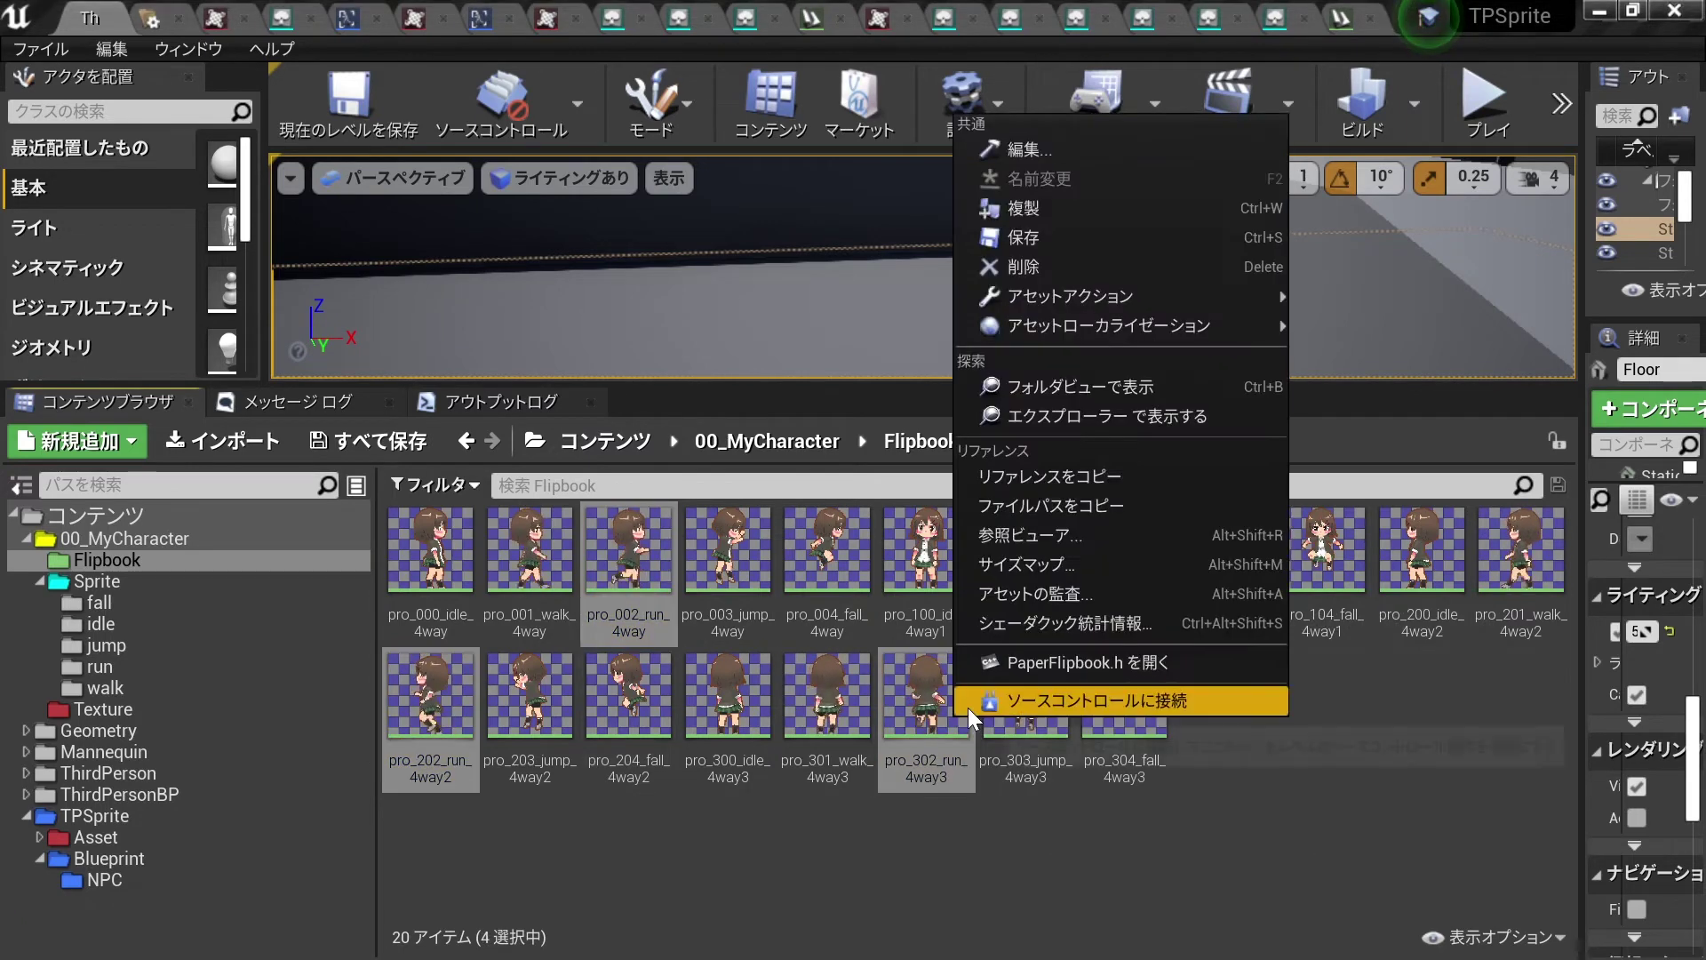
pyautogui.moveTo(1086, 294)
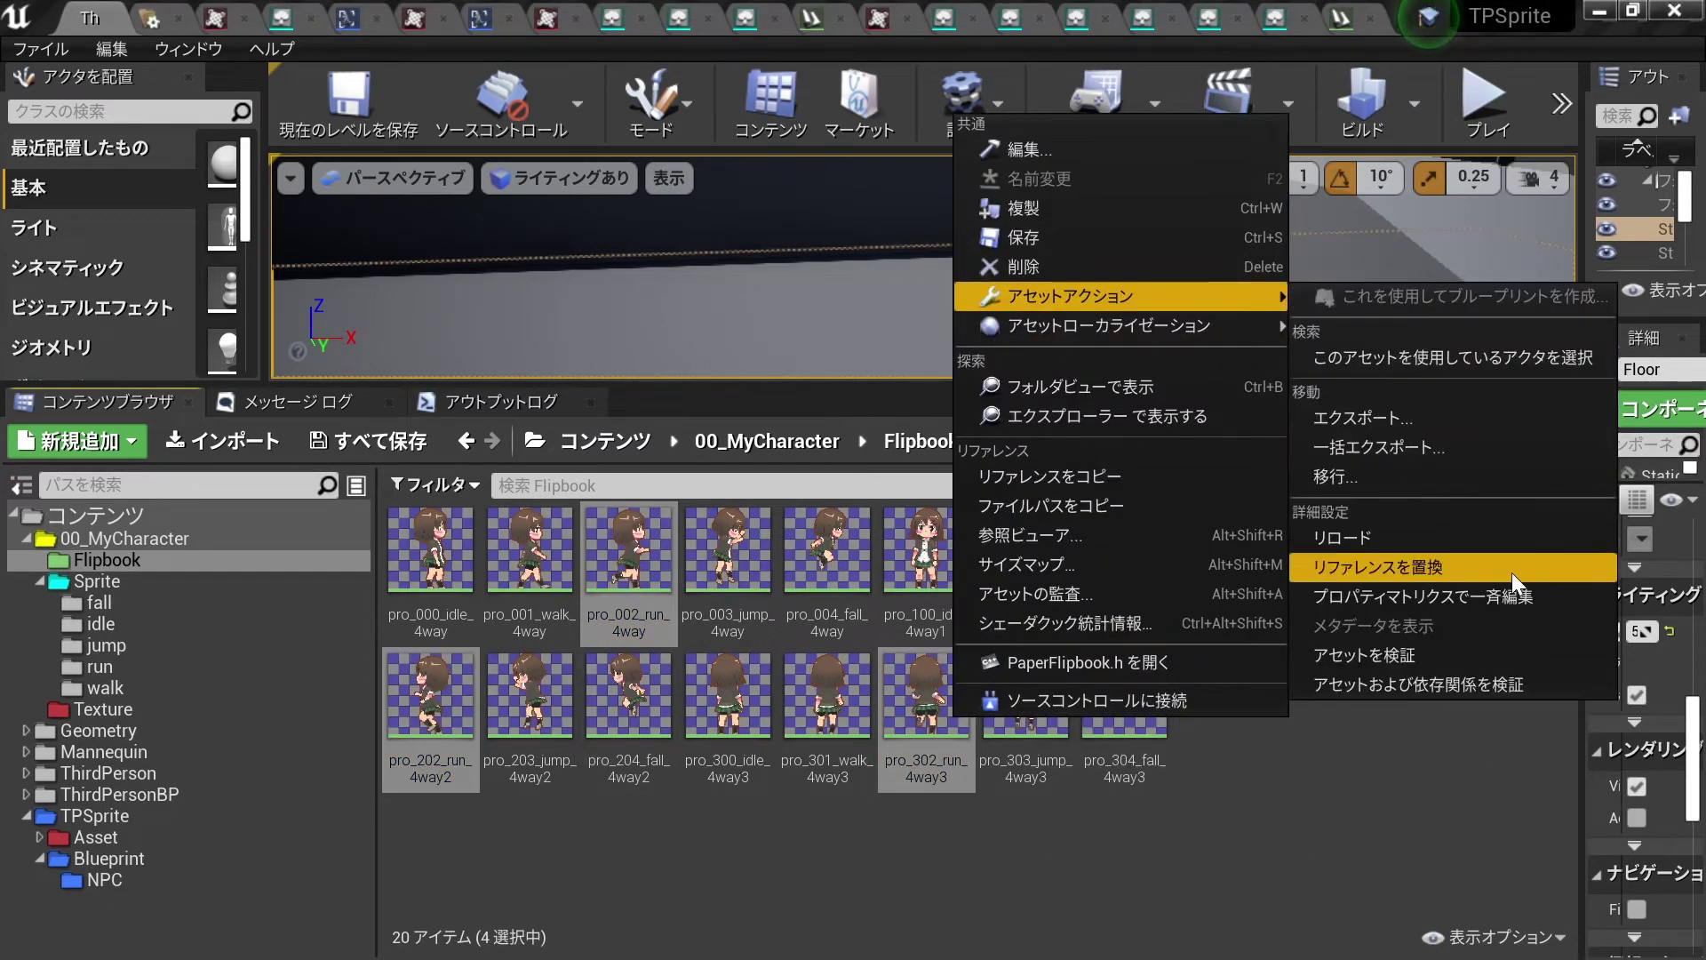
pyautogui.click(1422, 597)
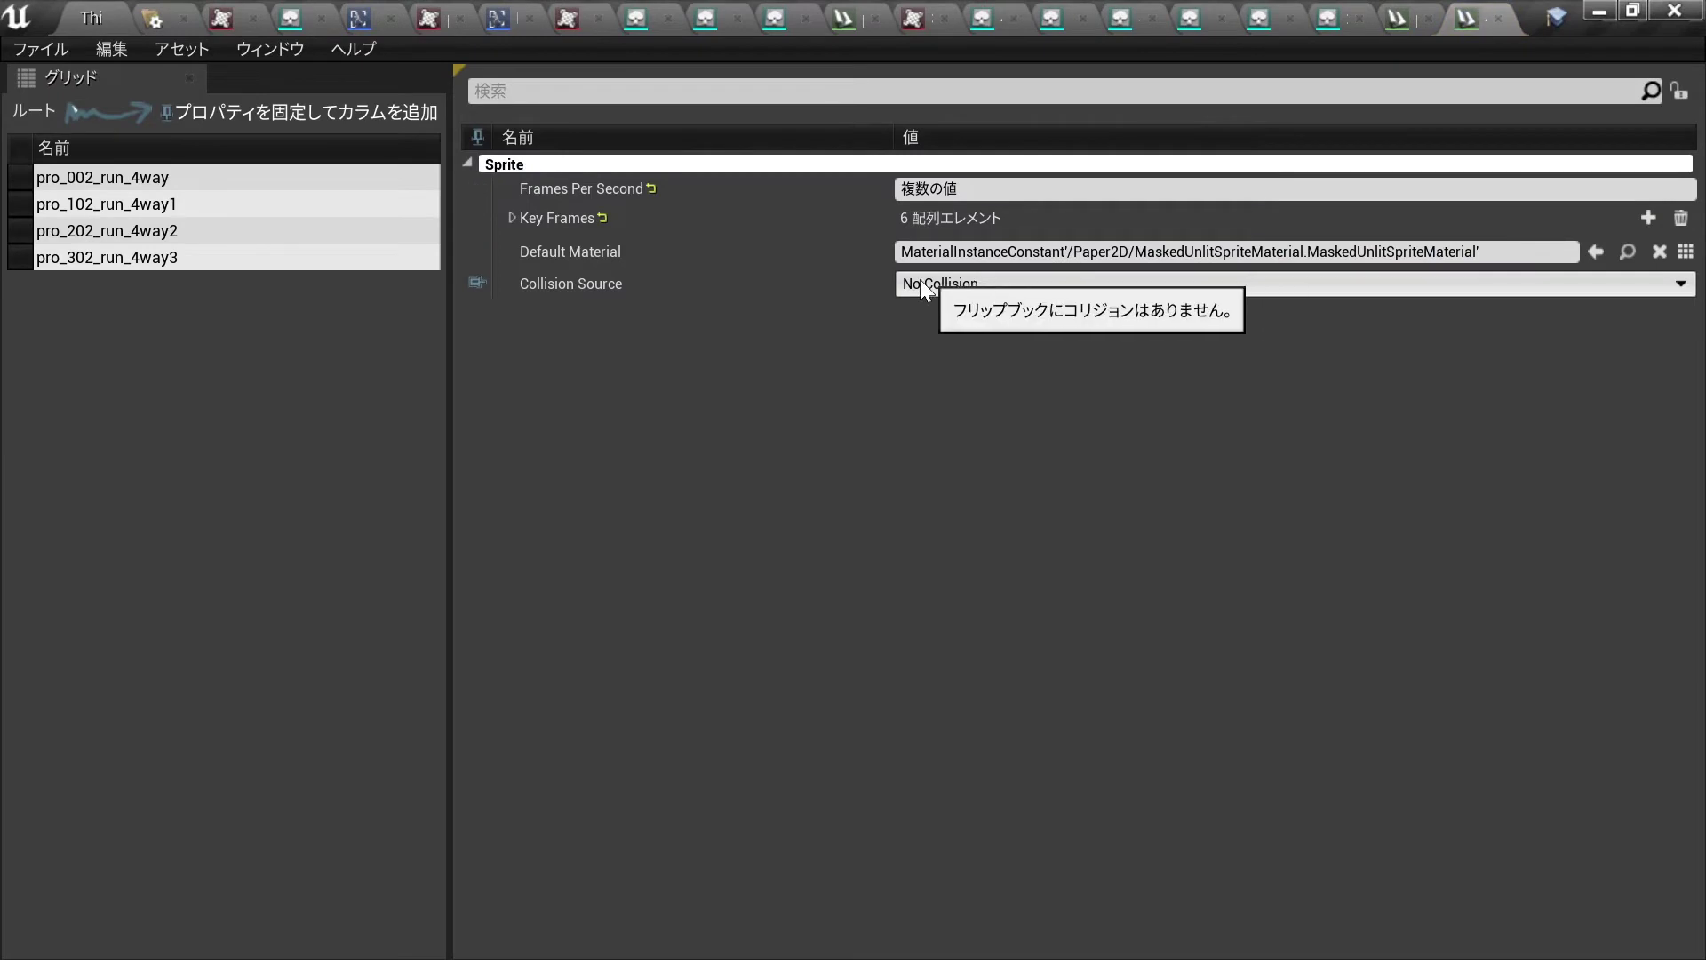
pyautogui.click(960, 190)
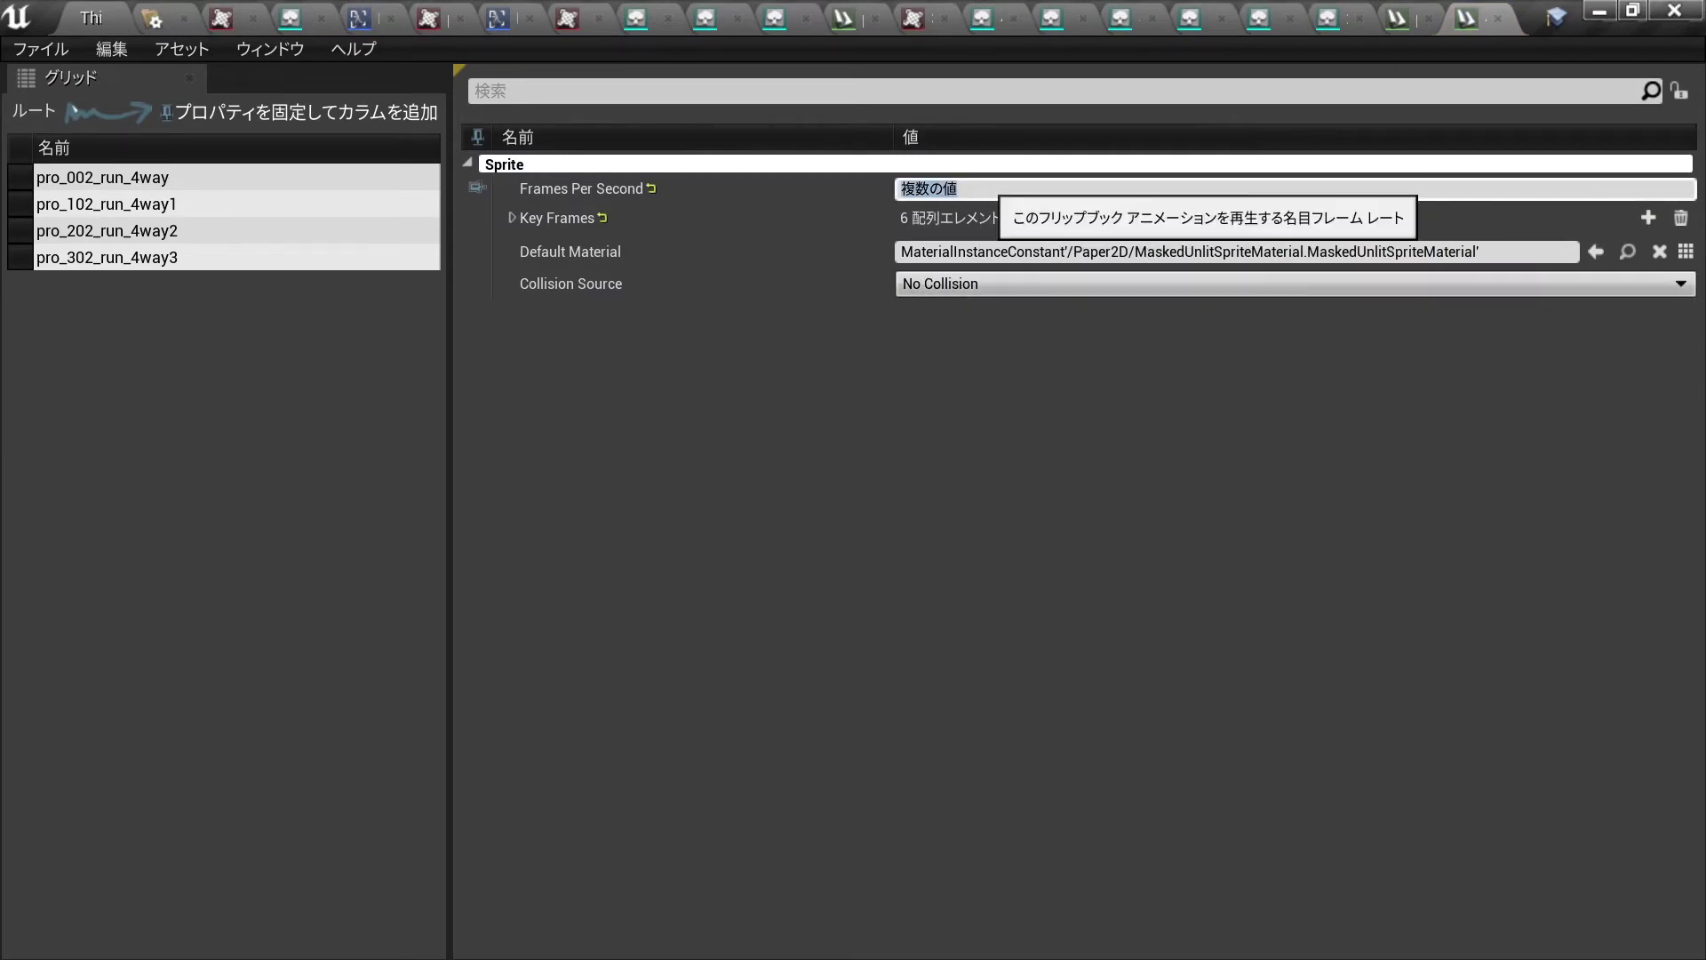
pyautogui.write('8')
pyautogui.press('Return')
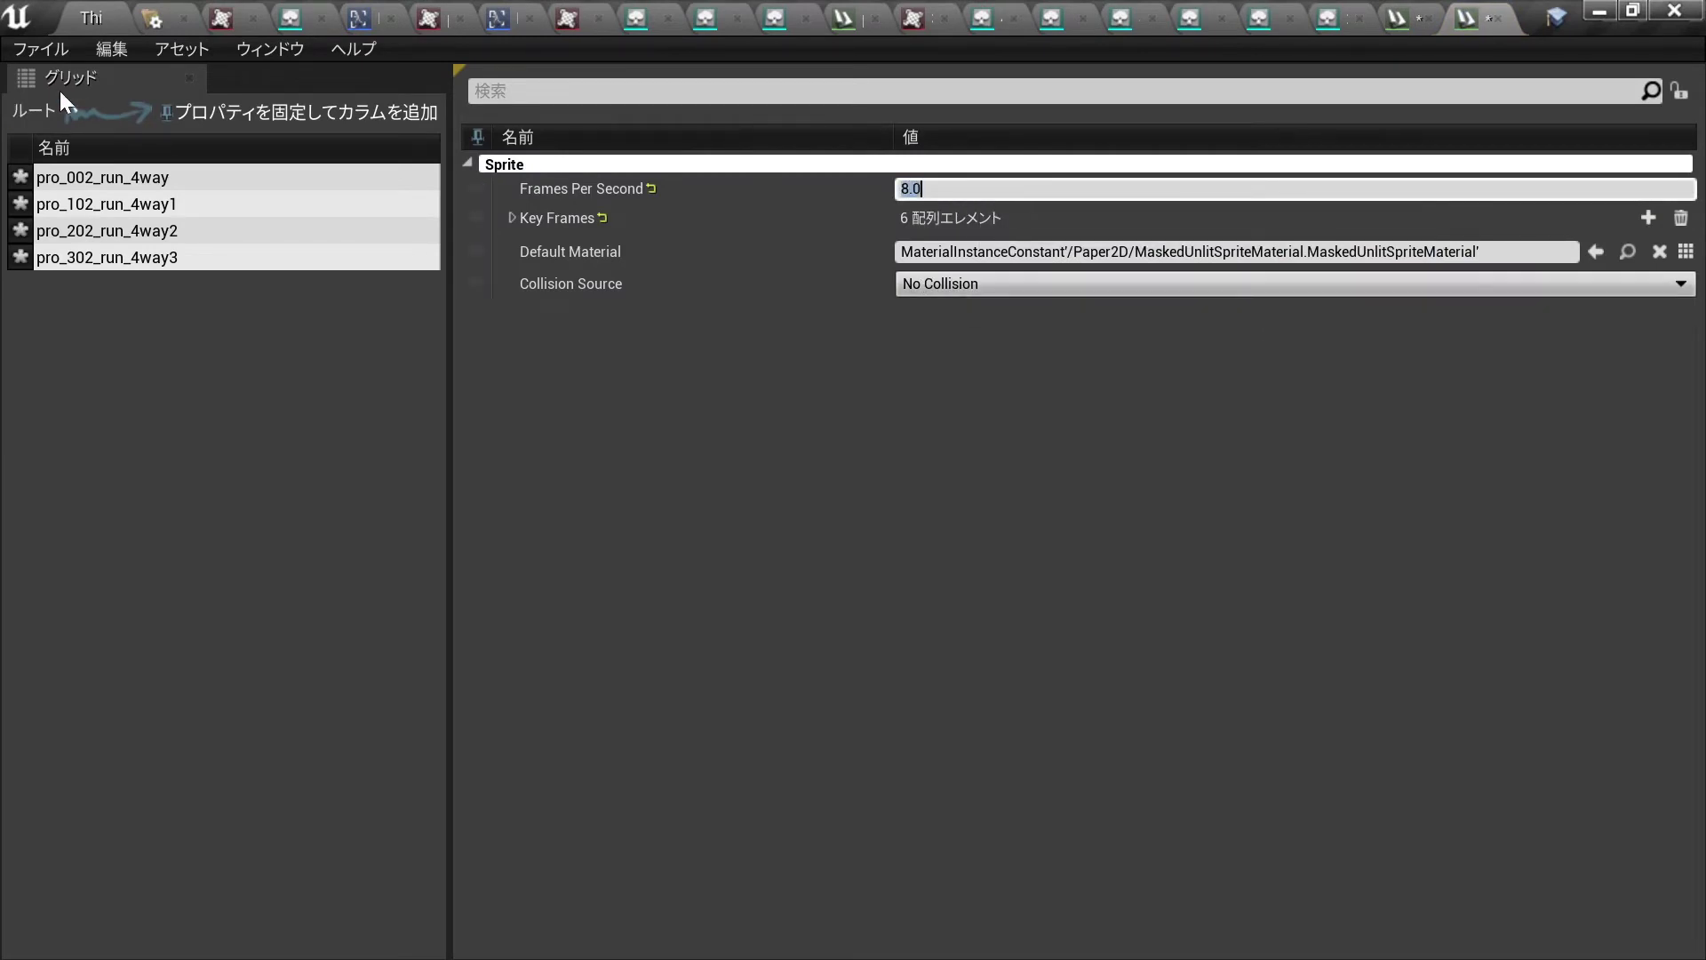
pyautogui.click(40, 49)
pyautogui.click(94, 189)
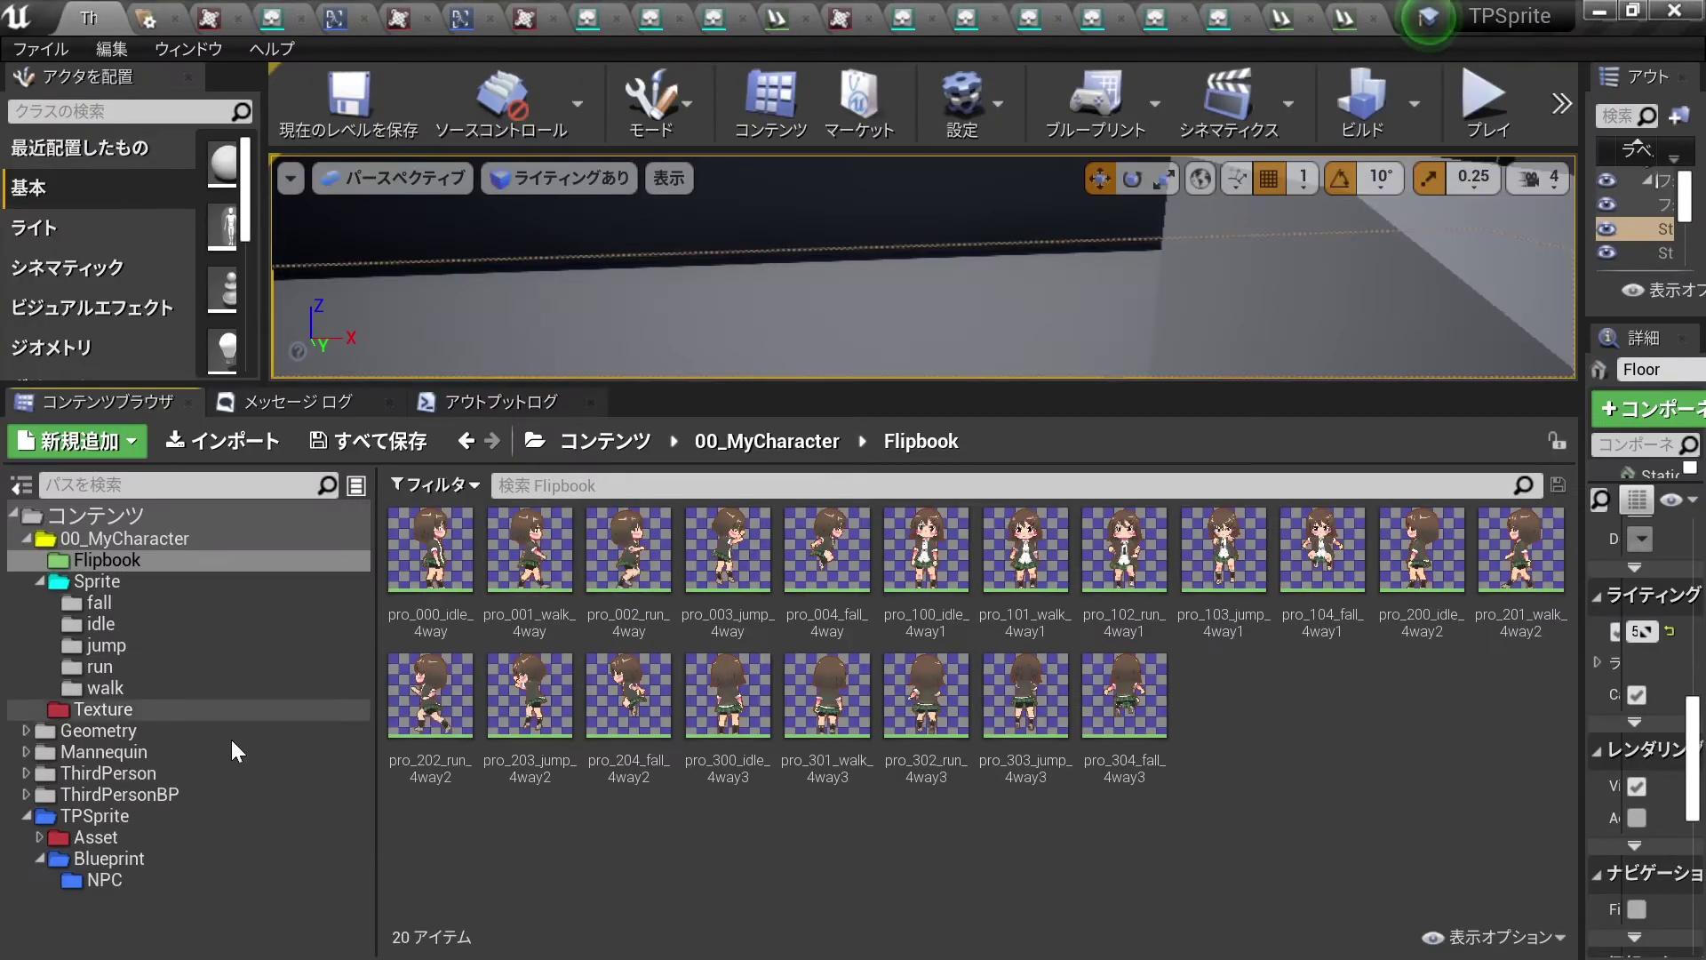
# Browse through the idle, jump, run, walk and fall sprite folders.
pyautogui.click(111, 647)
pyautogui.click(107, 668)
pyautogui.click(105, 686)
pyautogui.click(105, 625)
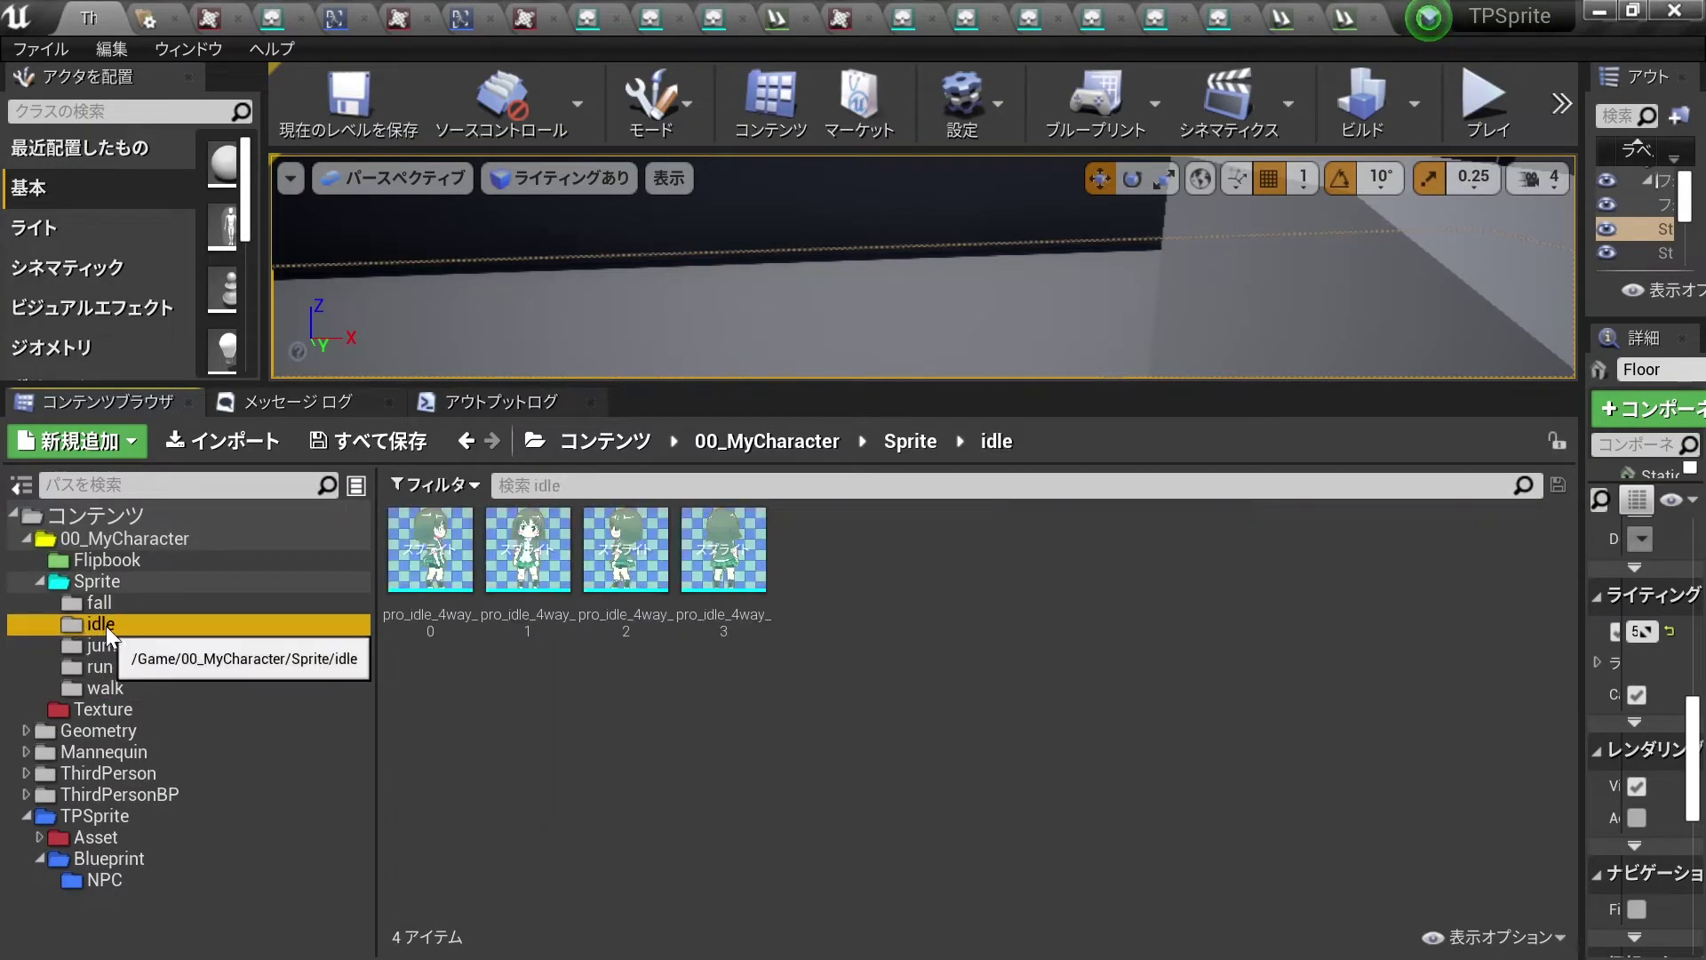
pyautogui.click(105, 603)
pyautogui.click(103, 626)
pyautogui.click(104, 666)
pyautogui.click(104, 647)
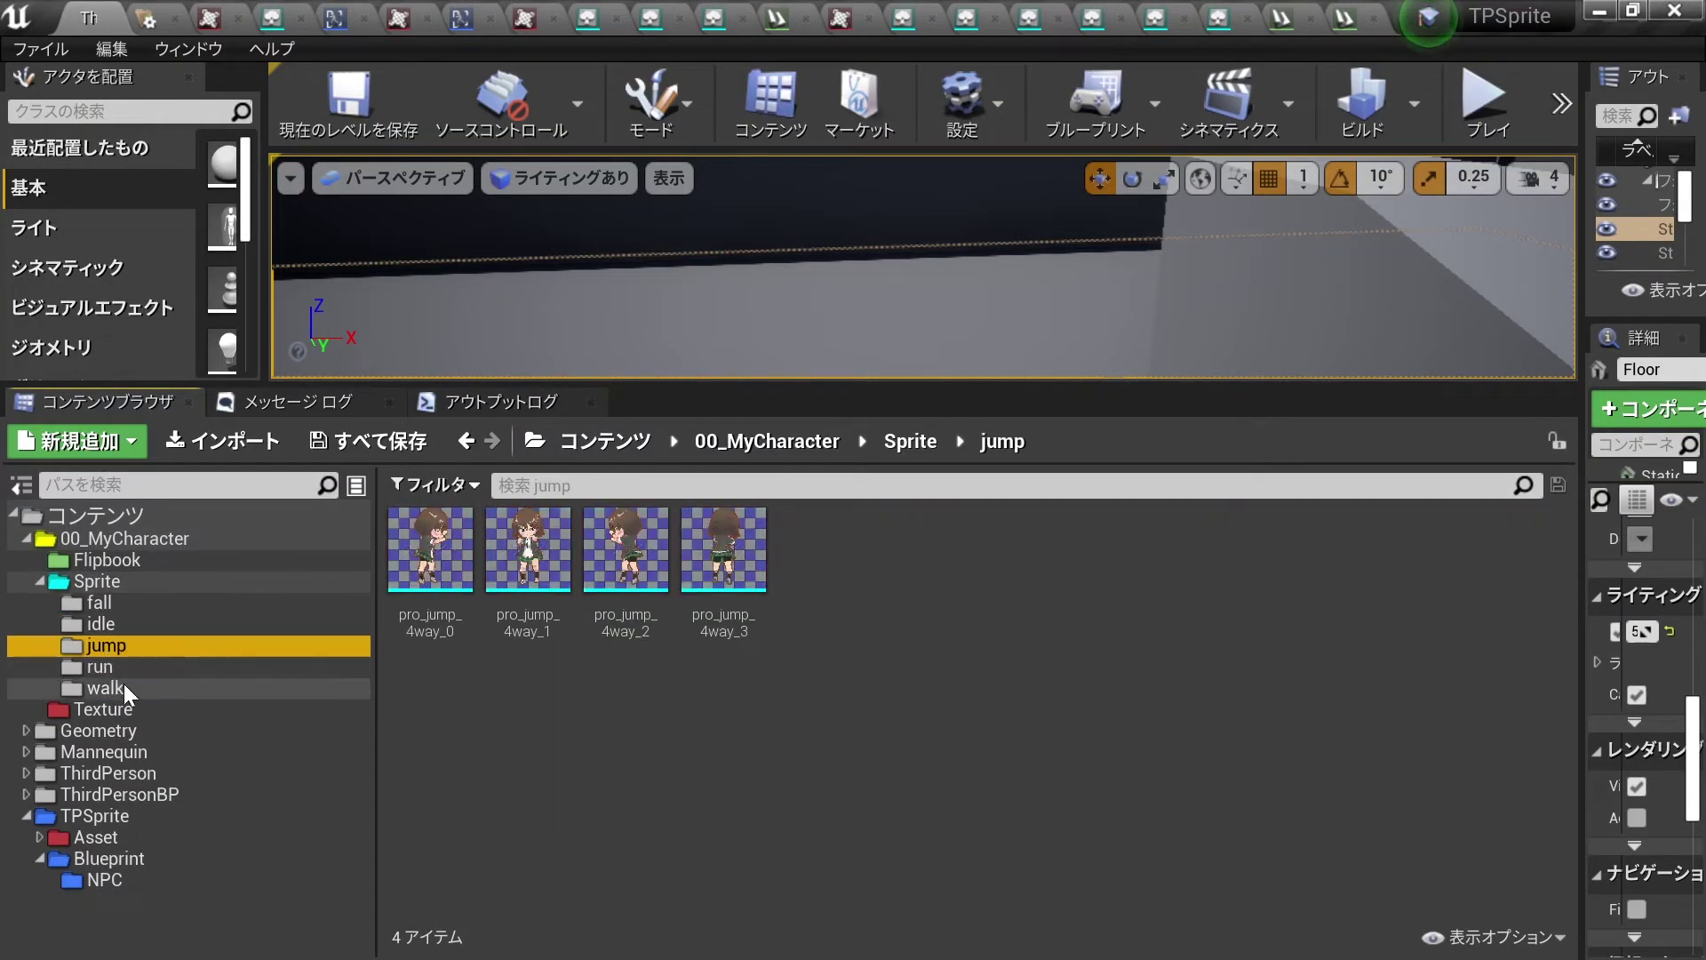
pyautogui.click(124, 684)
pyautogui.click(125, 666)
pyautogui.click(121, 644)
pyautogui.click(121, 623)
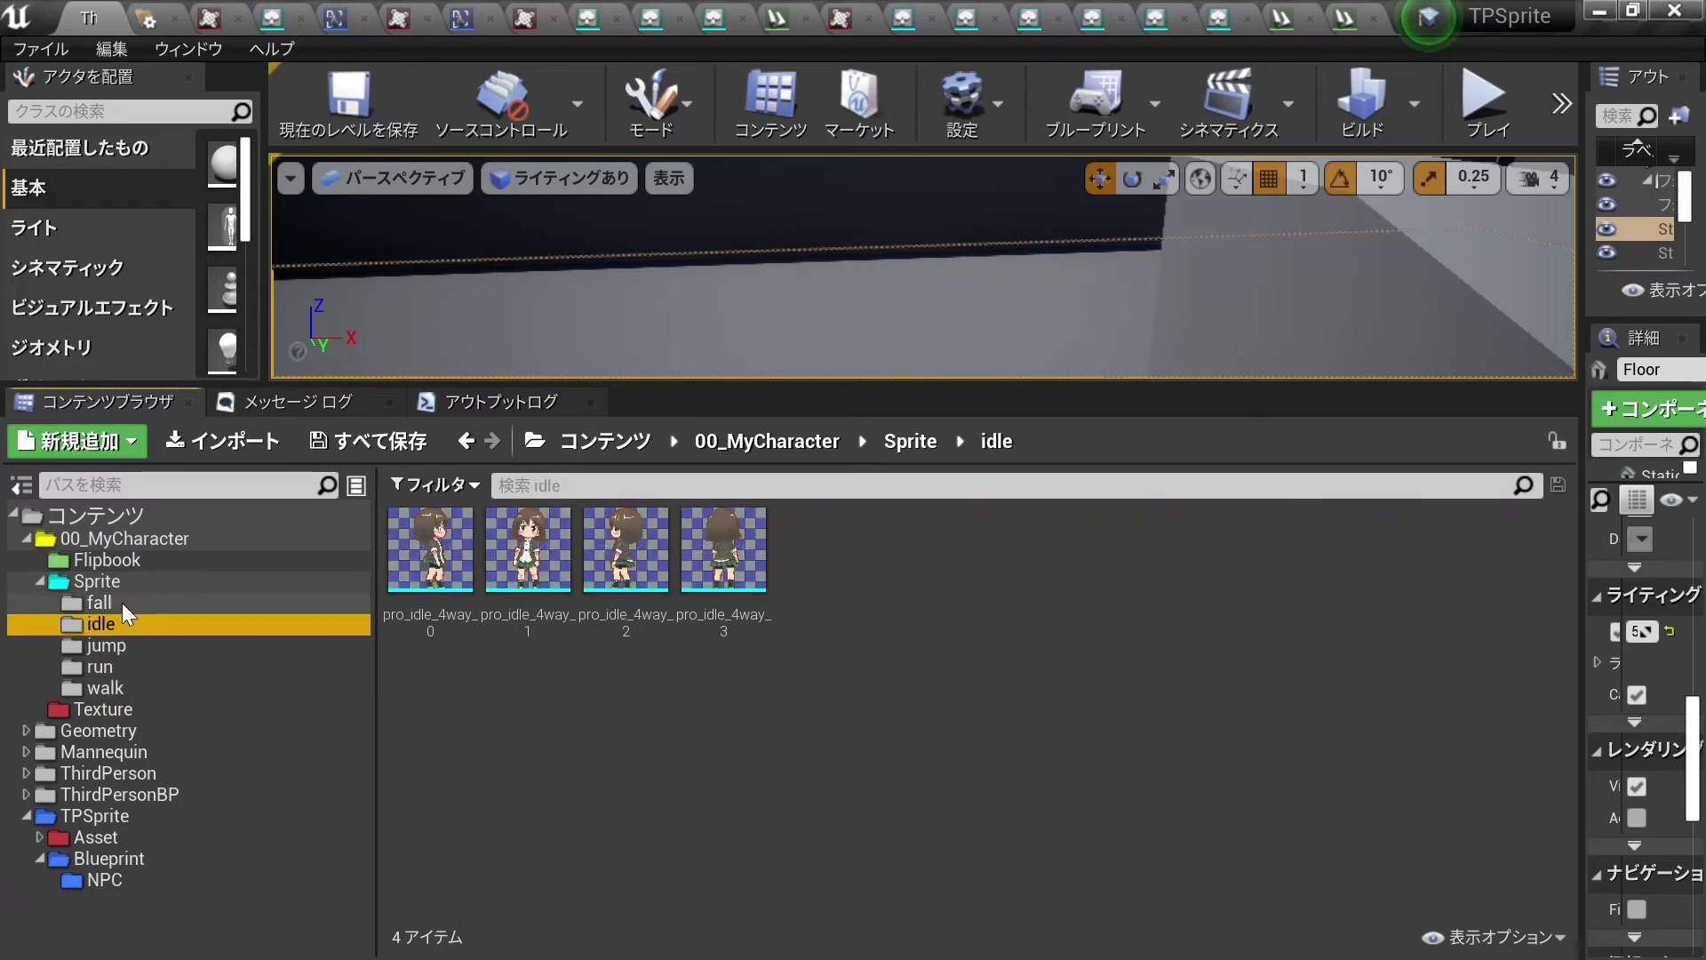
pyautogui.click(121, 602)
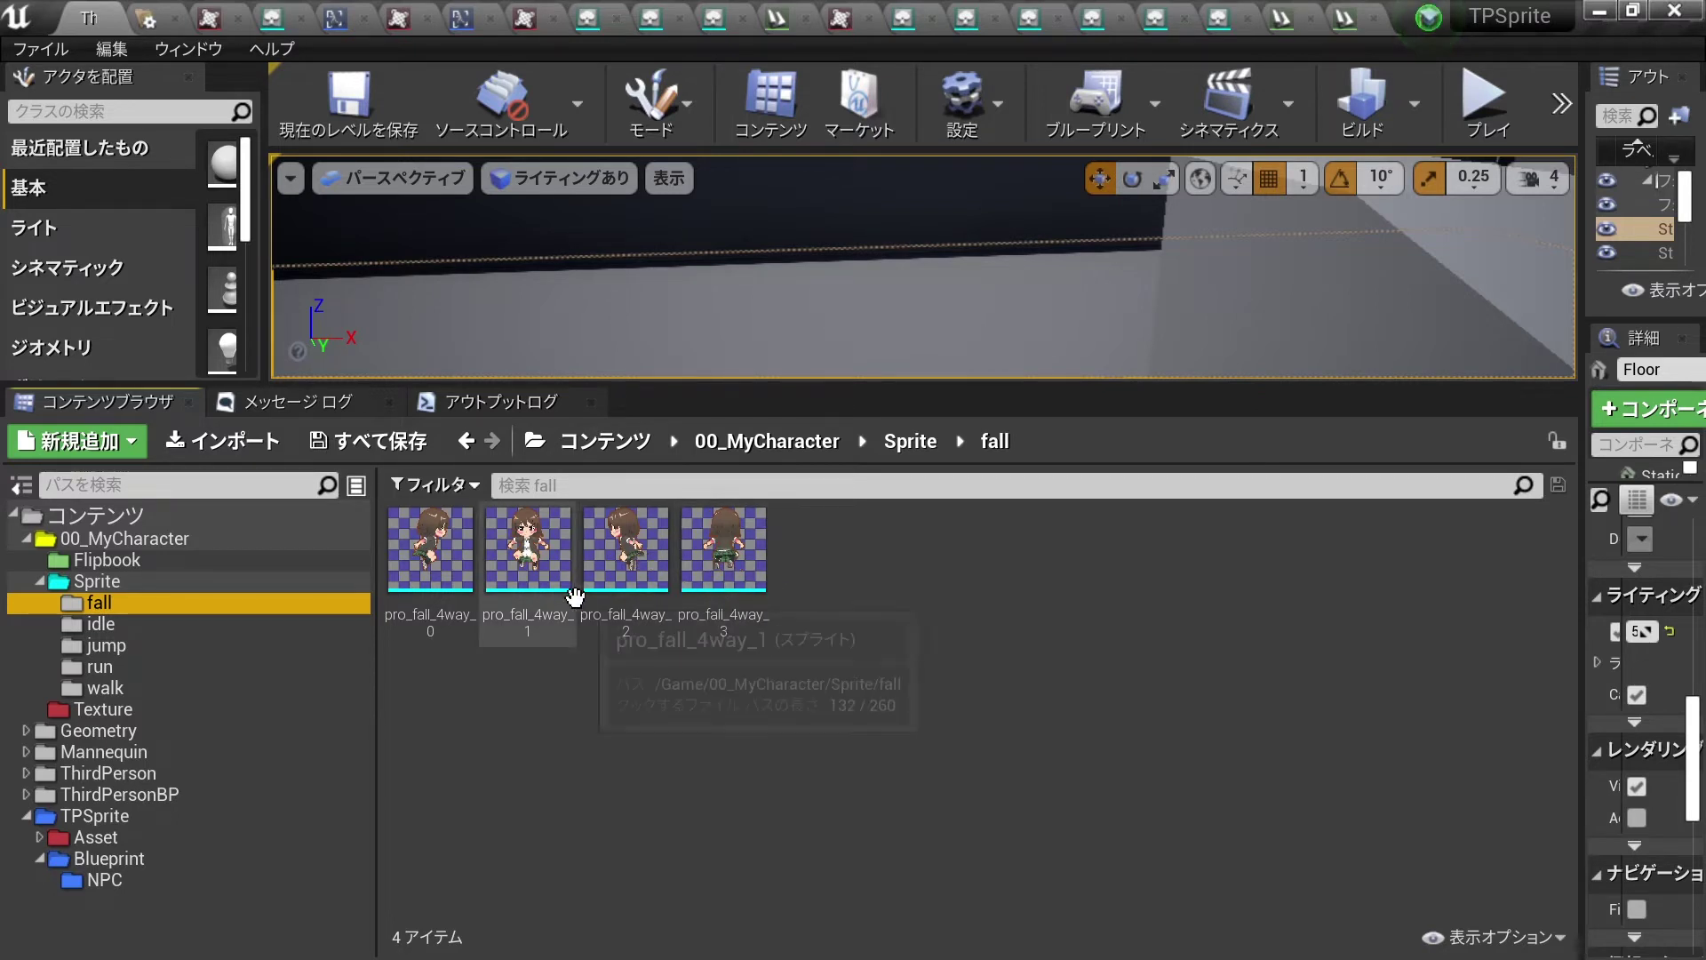
# Inspect pro_fall_4way_1, then open the pro_walk_4way sprite sheet texture.
pyautogui.doubleClick(549, 537)
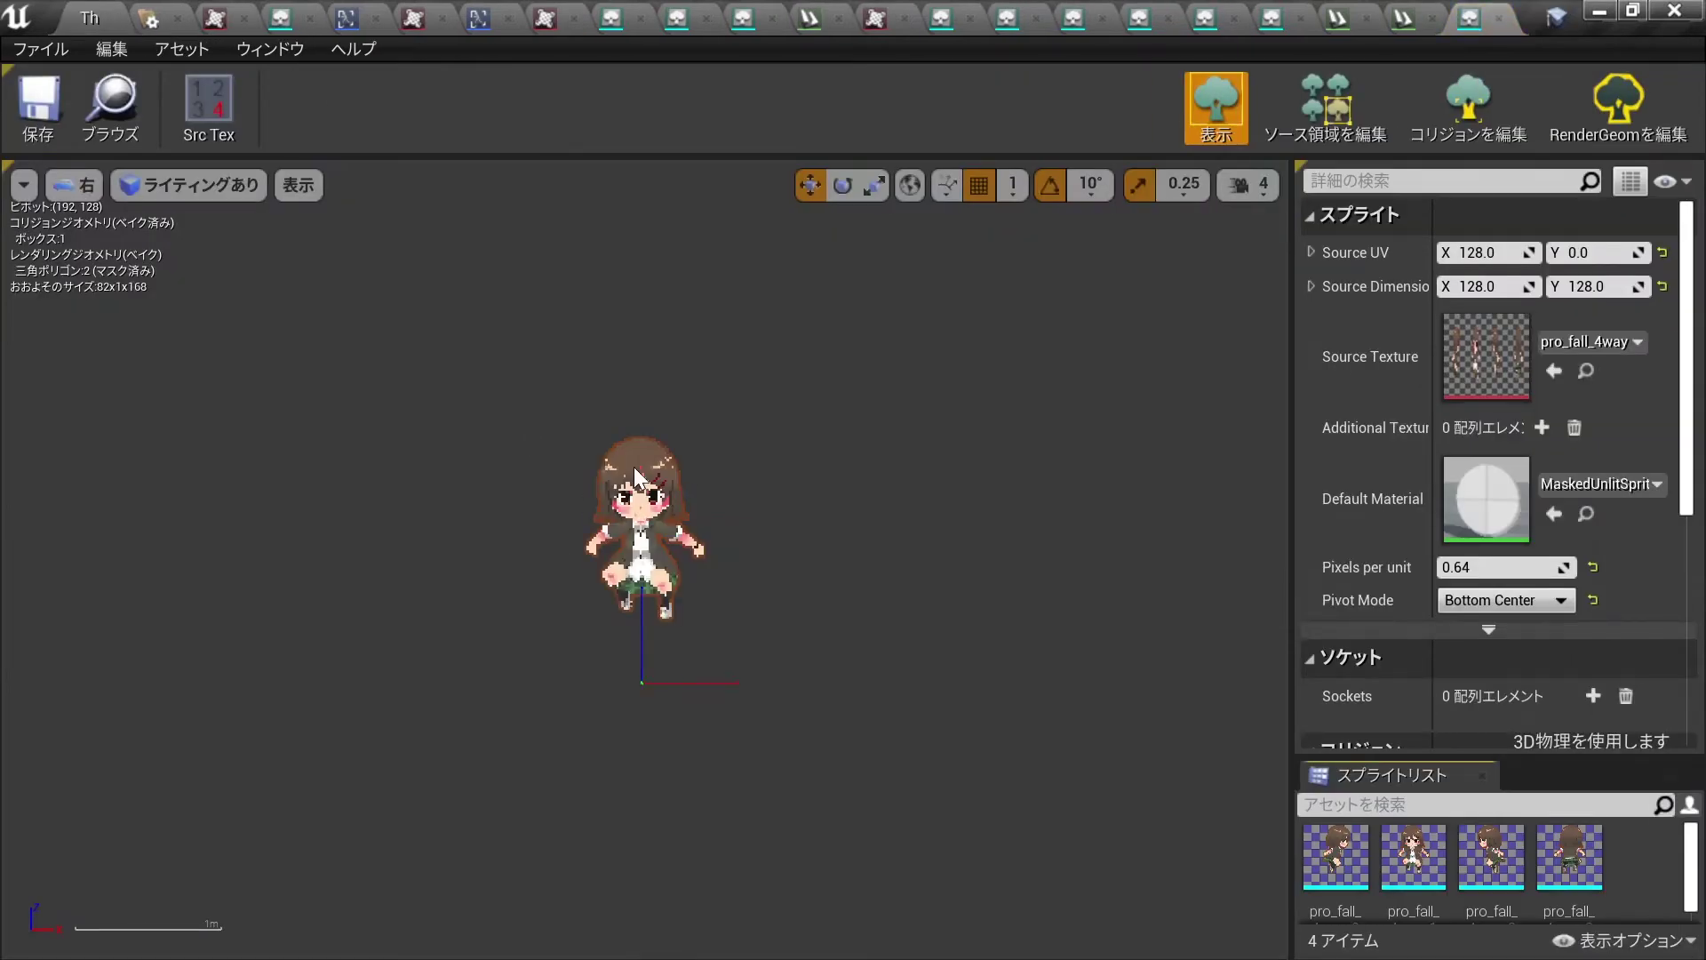
pyautogui.click(44, 18)
pyautogui.click(124, 710)
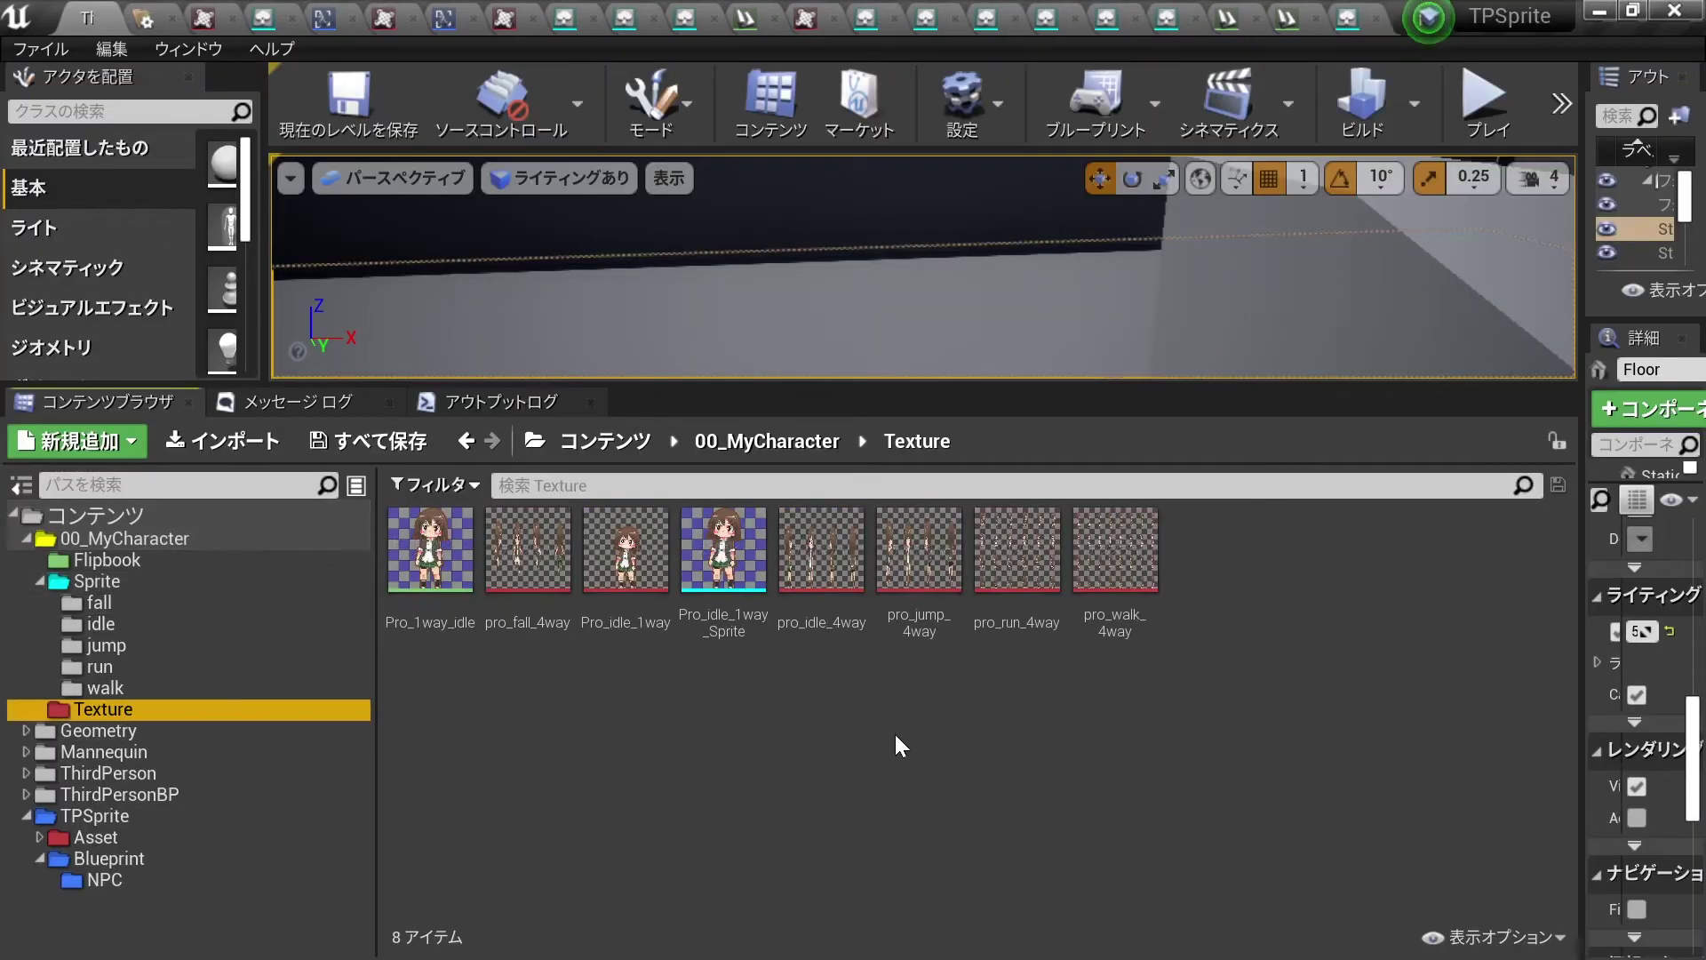
pyautogui.doubleClick(1116, 546)
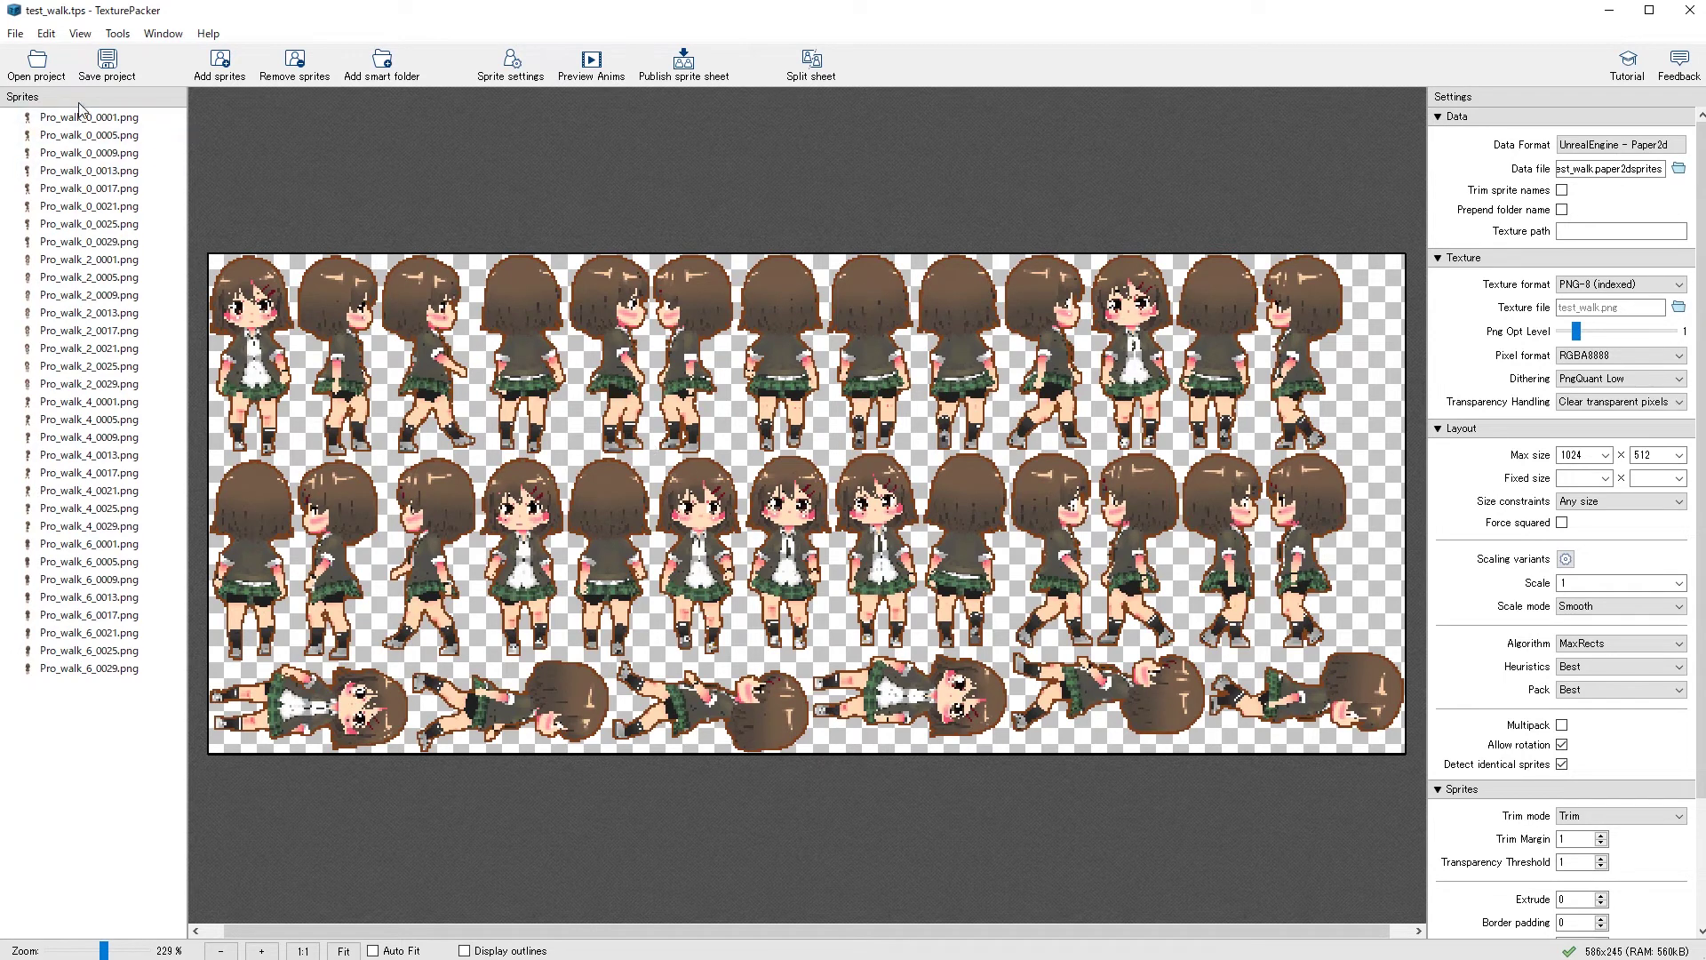
pyautogui.click(79, 119)
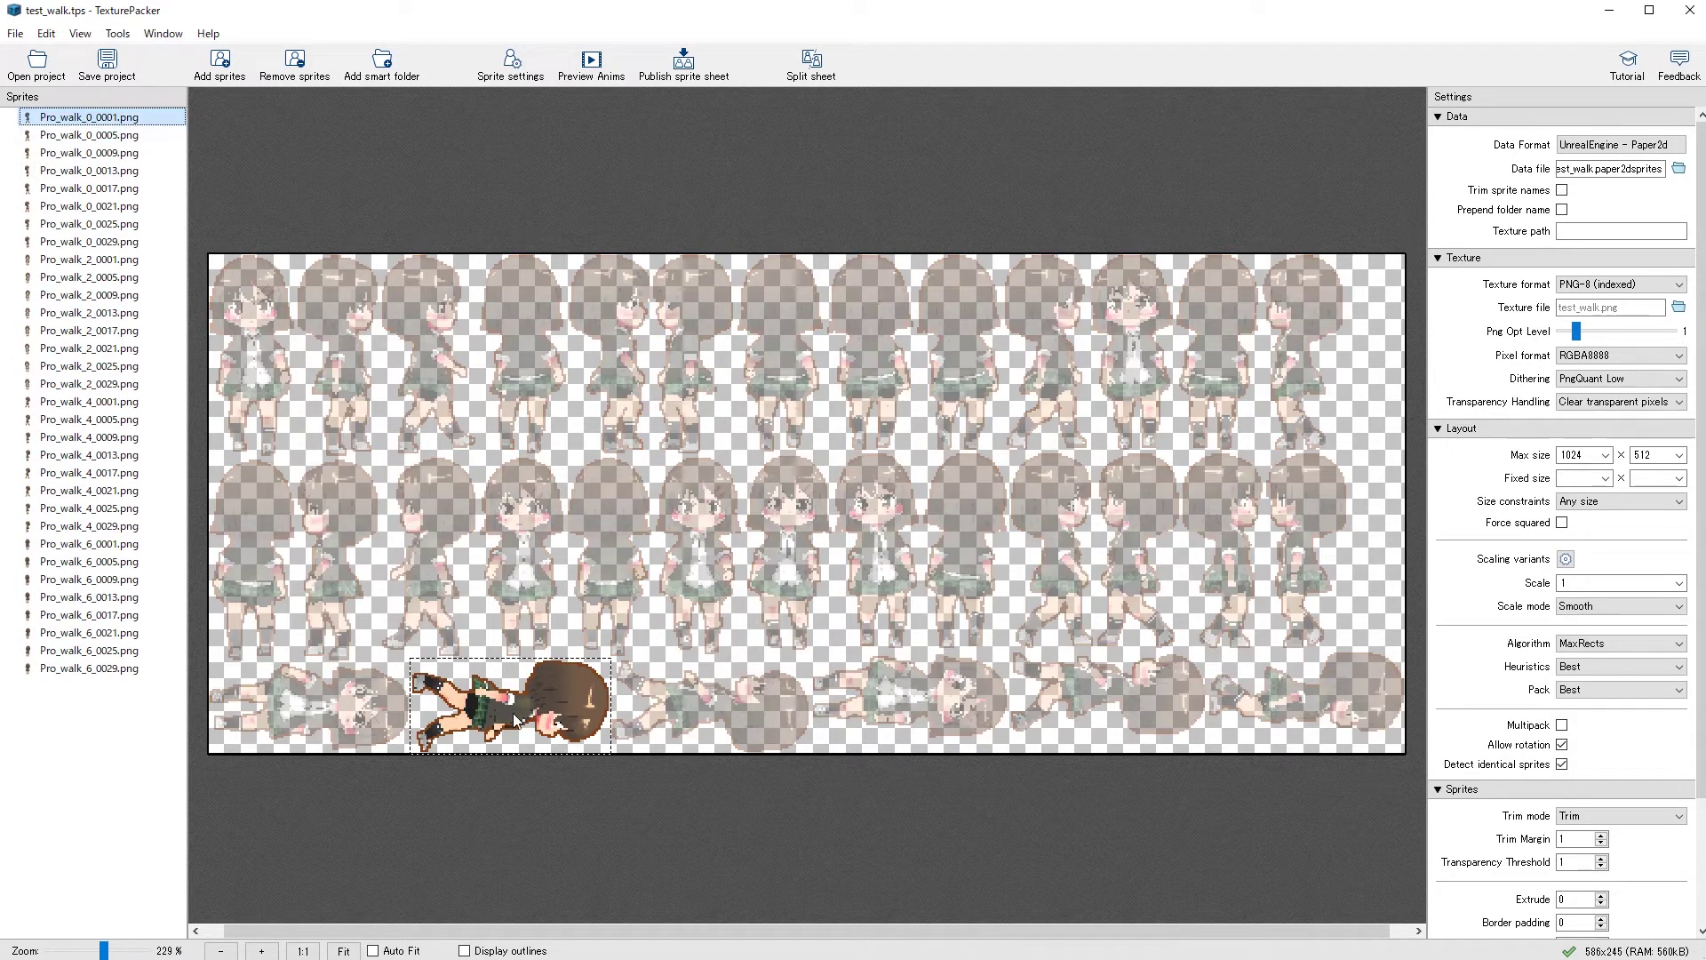
pyautogui.click(496, 76)
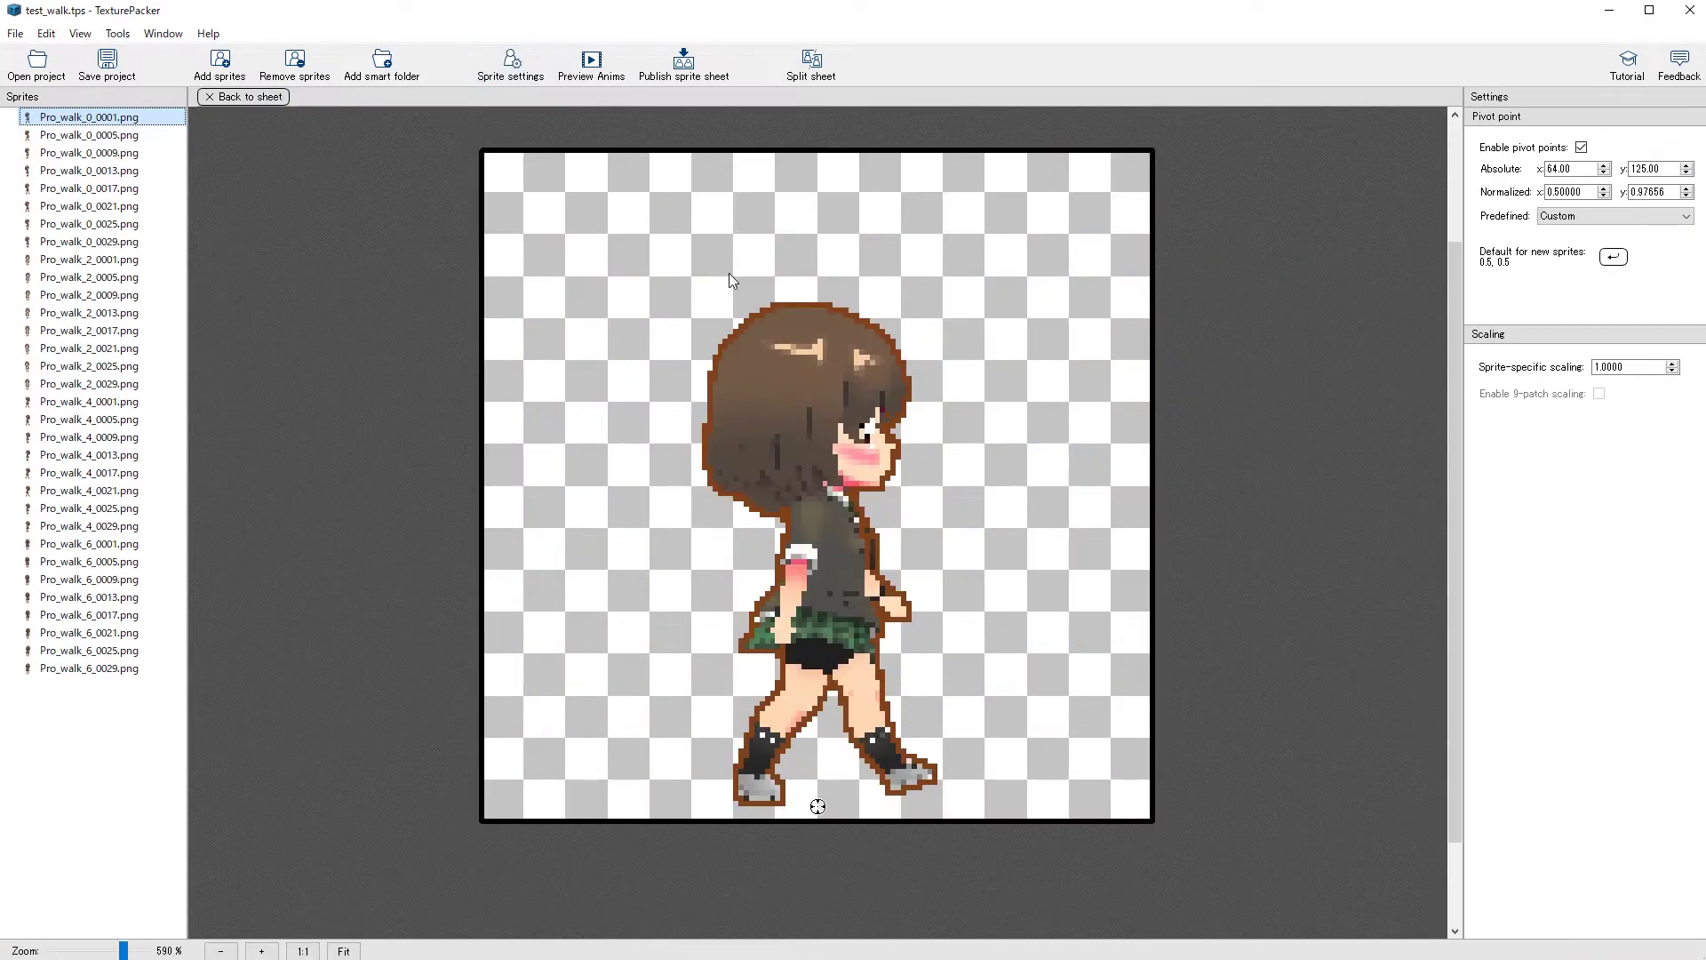
pyautogui.press('Escape')
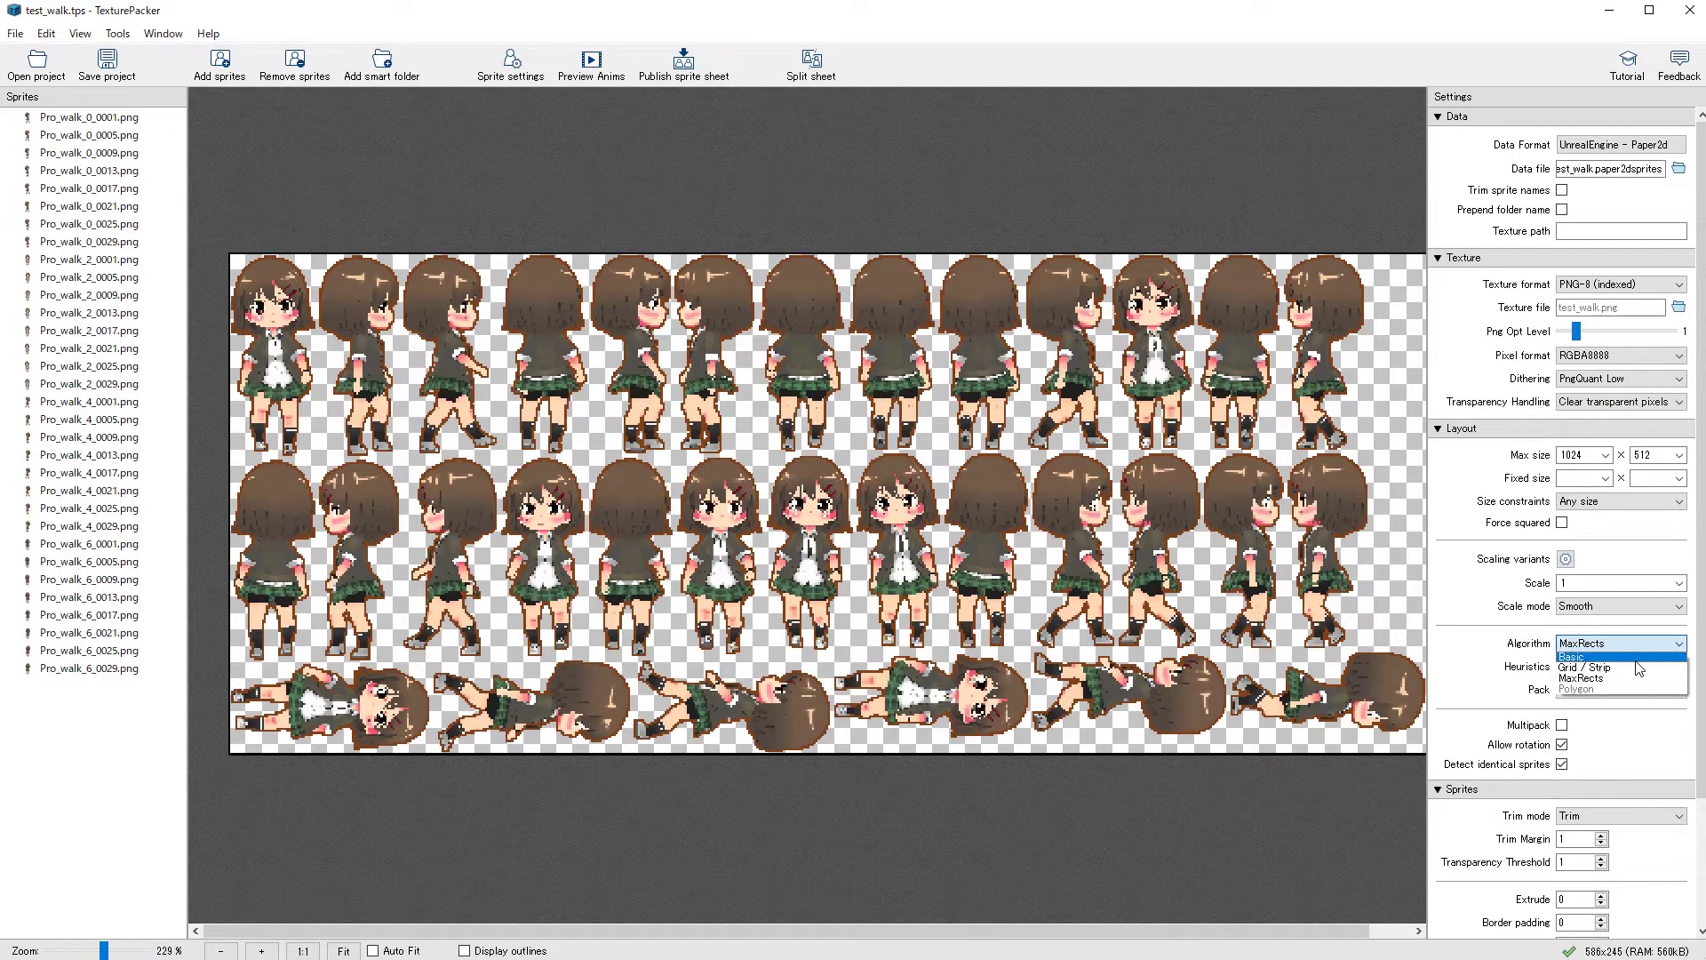
pyautogui.click(1637, 658)
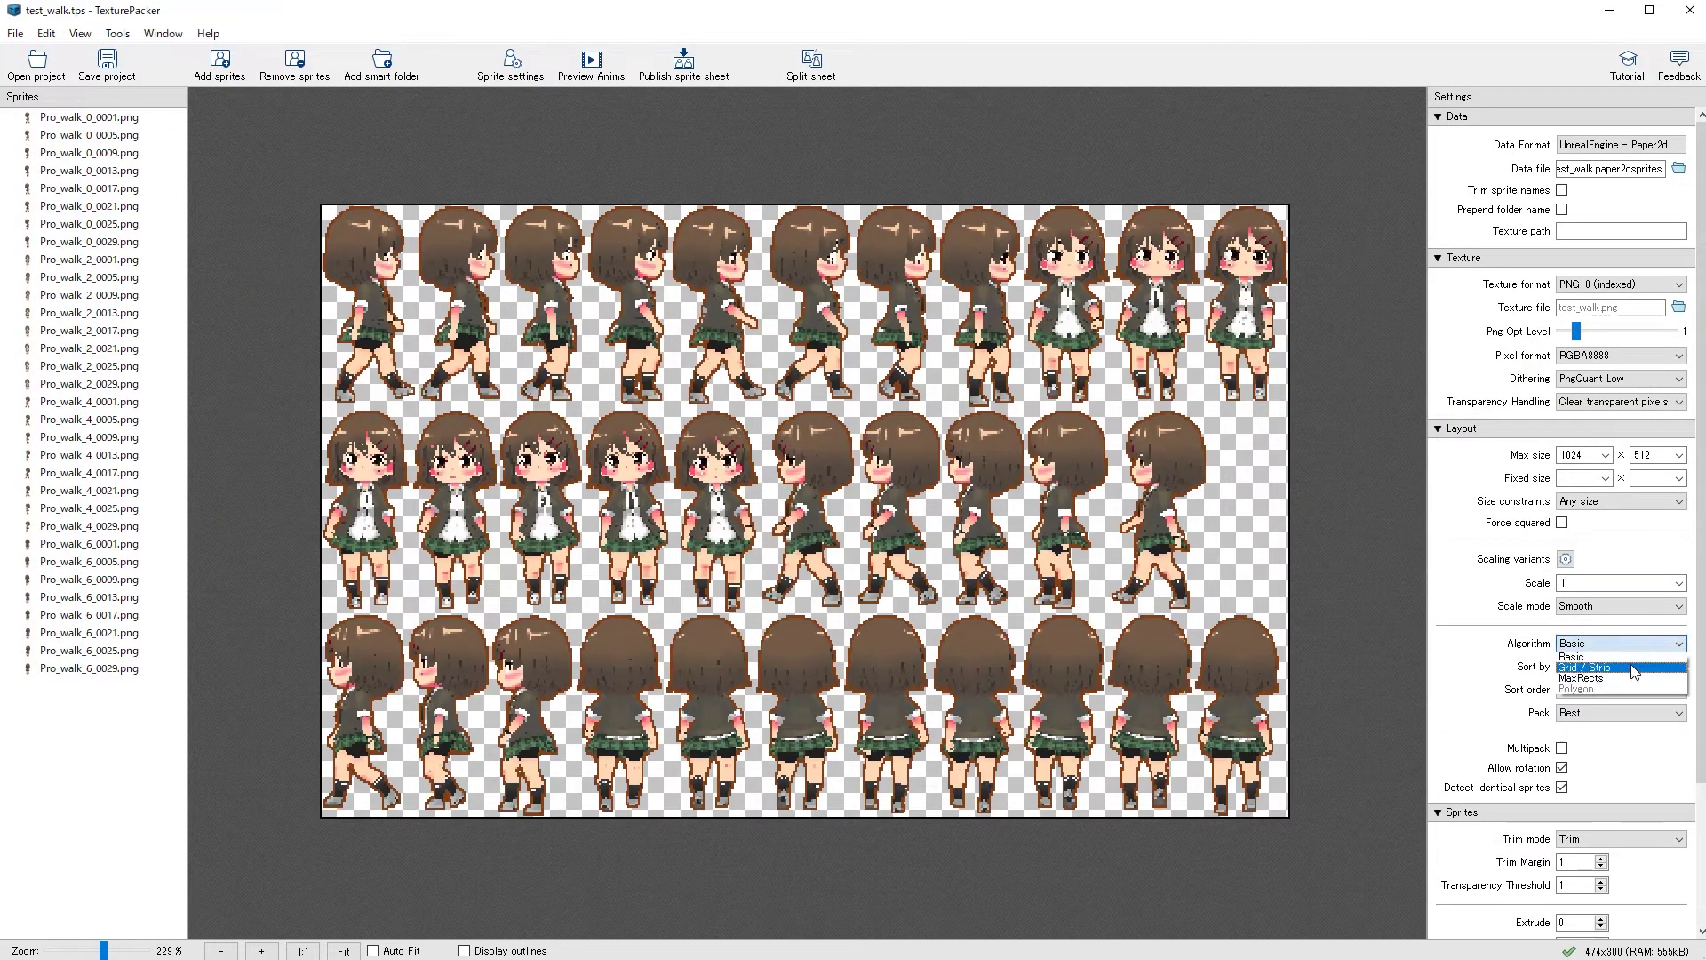
pyautogui.click(1633, 668)
pyautogui.click(1627, 657)
pyautogui.click(1627, 668)
pyautogui.click(1621, 680)
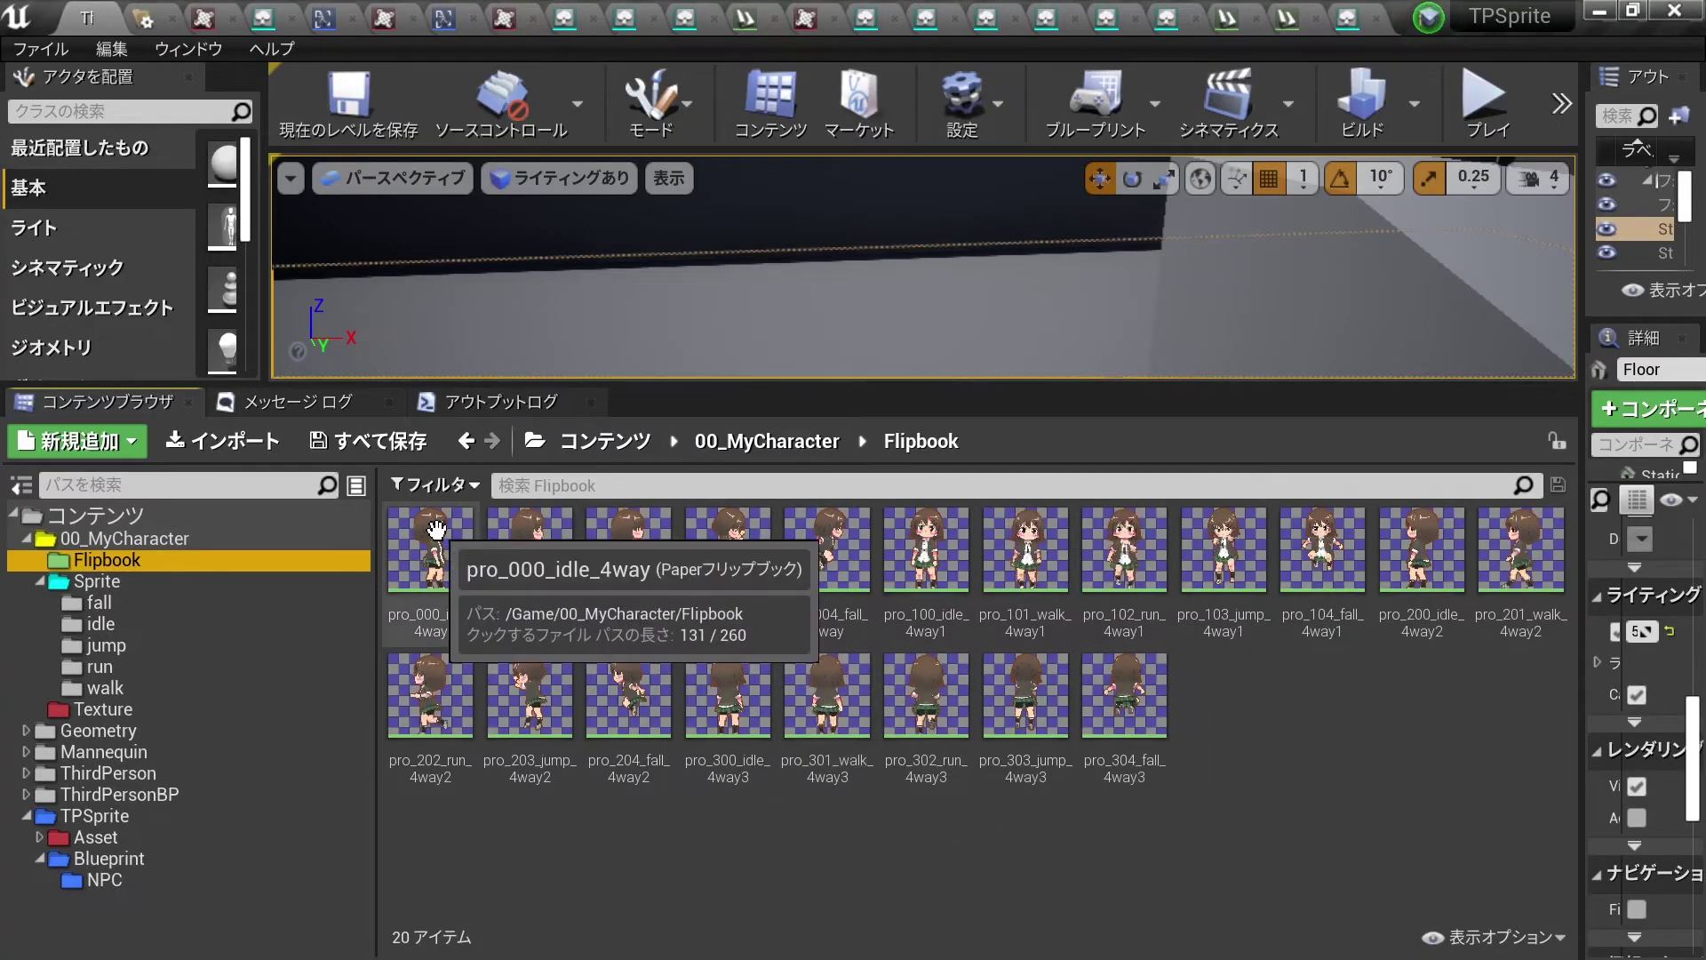
# After reviewing the flipbooks, open 00_MyCharacter and select the BP_pro_4way Blueprint.
pyautogui.click(435, 533)
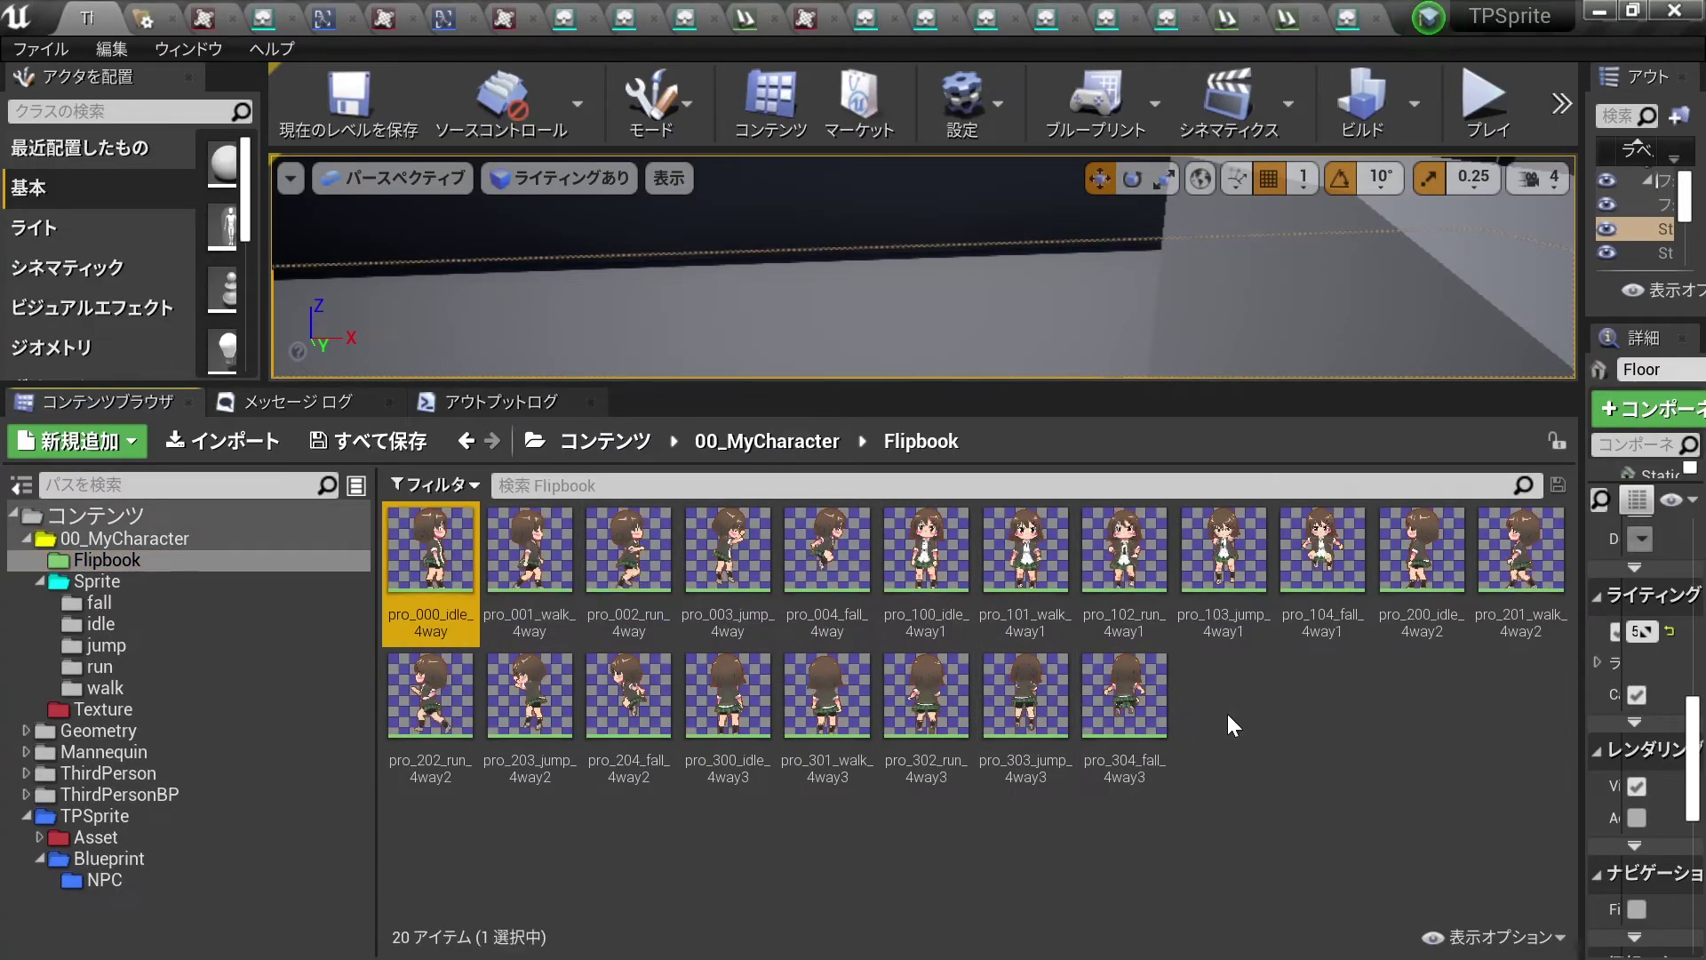
pyautogui.keyDown('shift'); pyautogui.click(1145, 705); pyautogui.keyUp('shift')
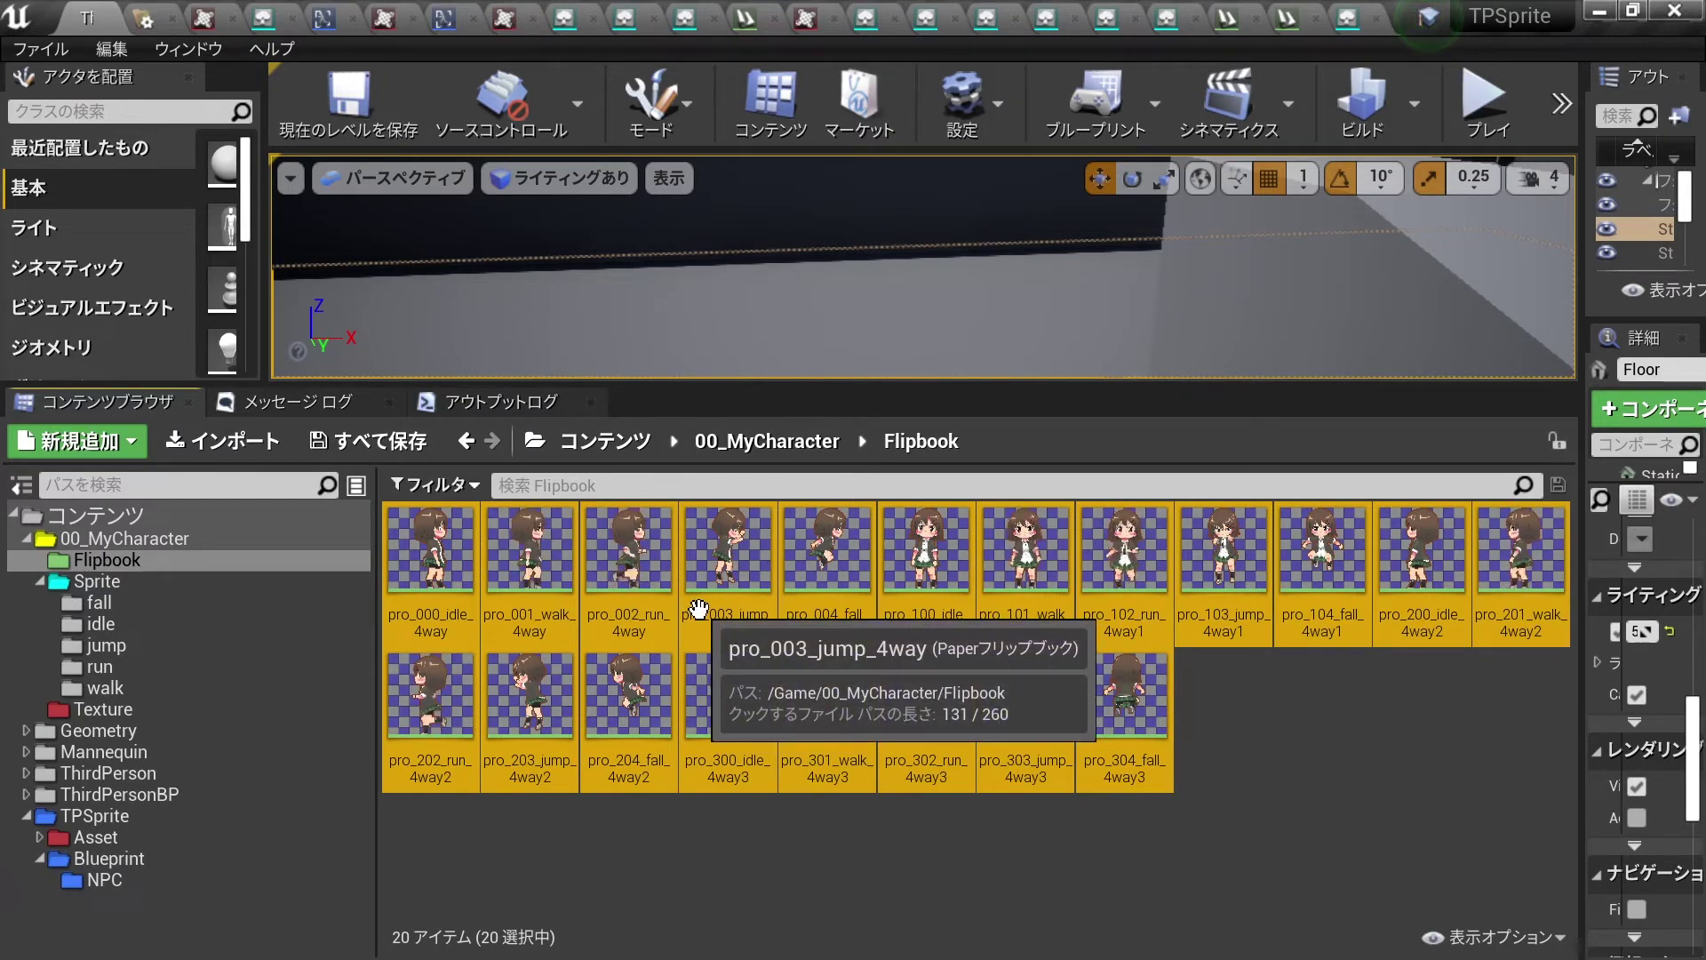
pyautogui.scroll(-5, 1006, 264)
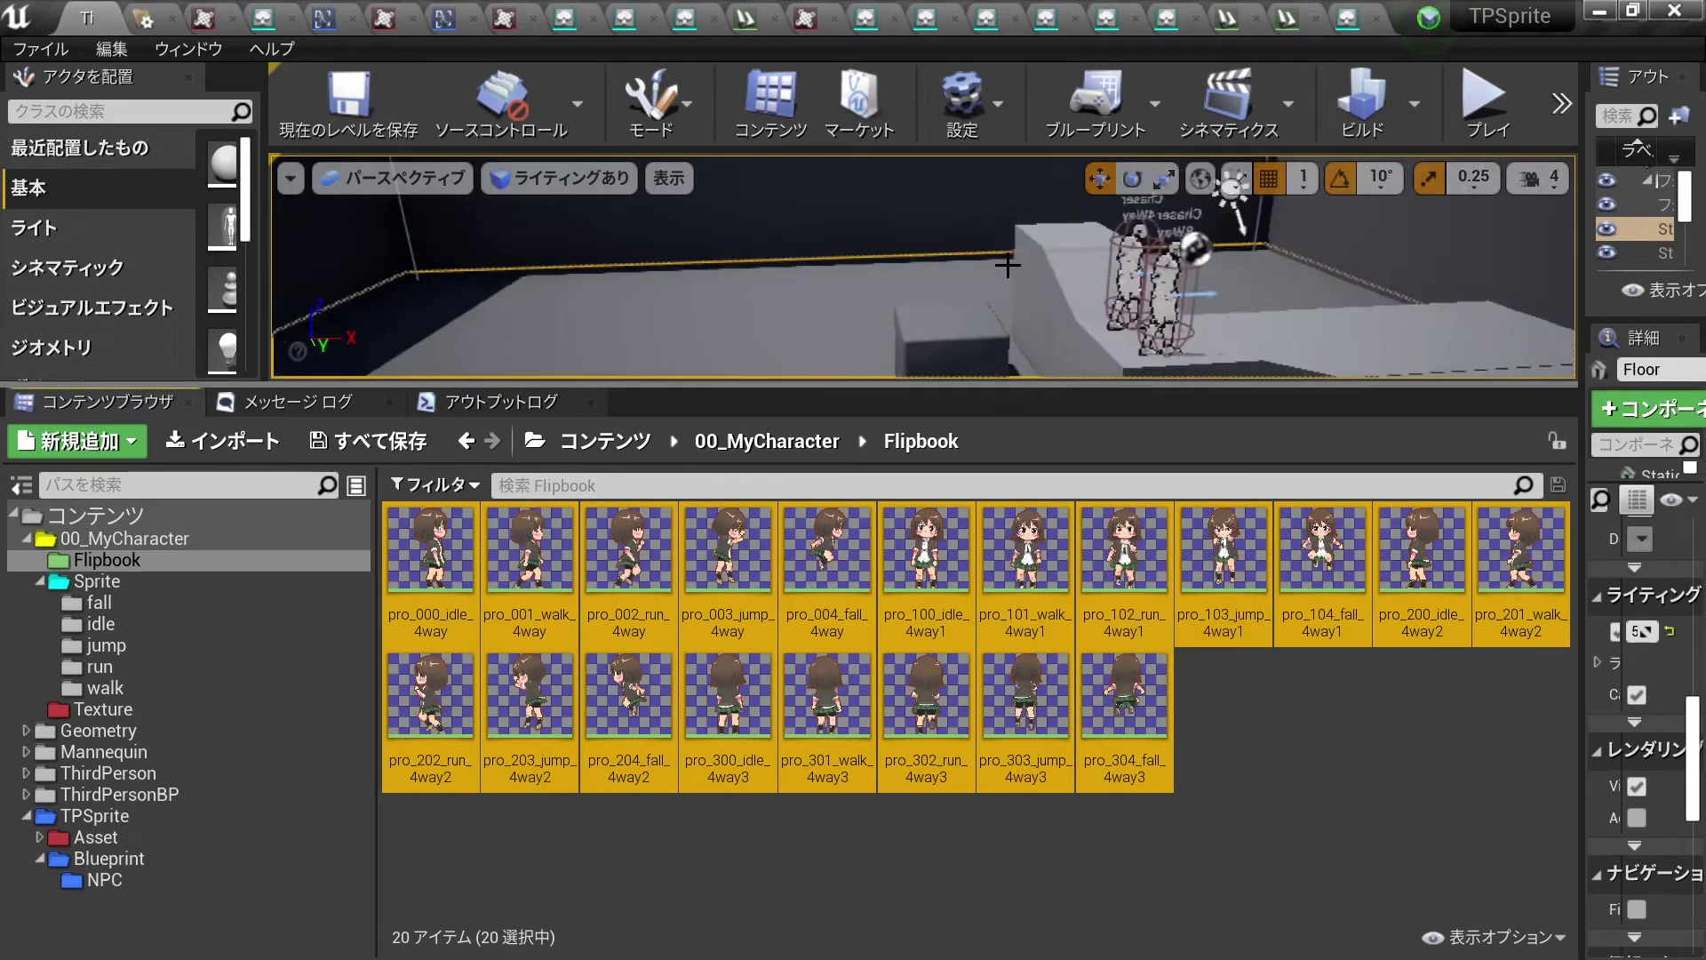
pyautogui.moveTo(758, 292); pyautogui.dragTo(804, 298)
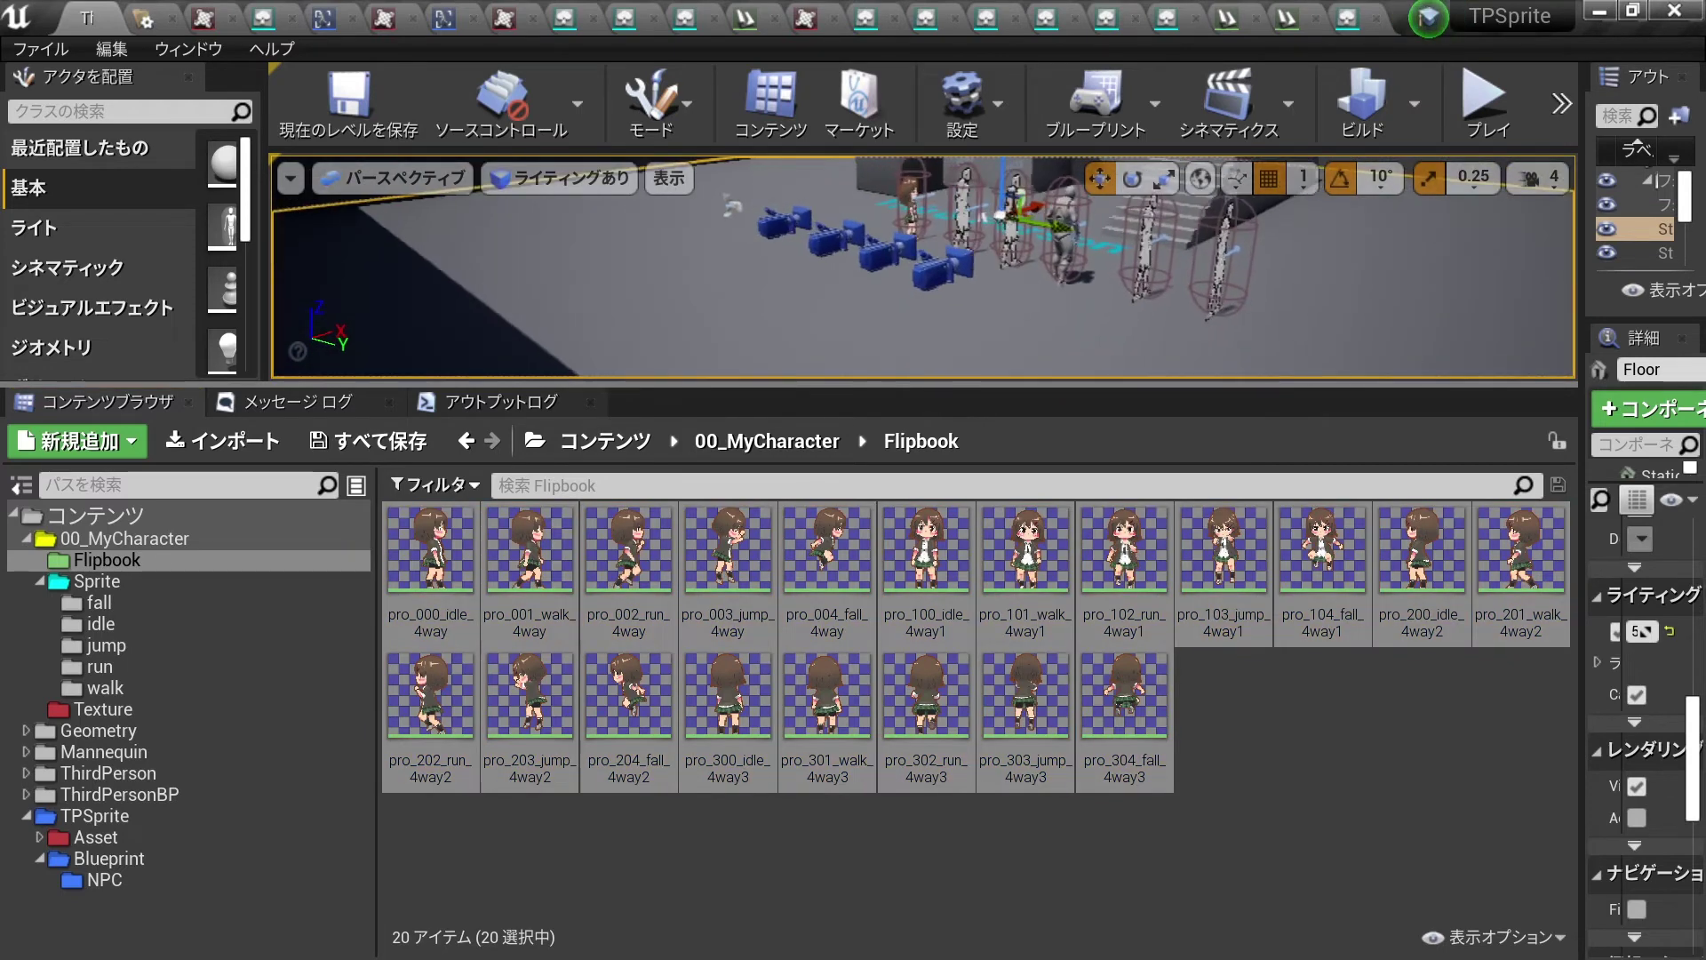
pyautogui.click(1314, 739)
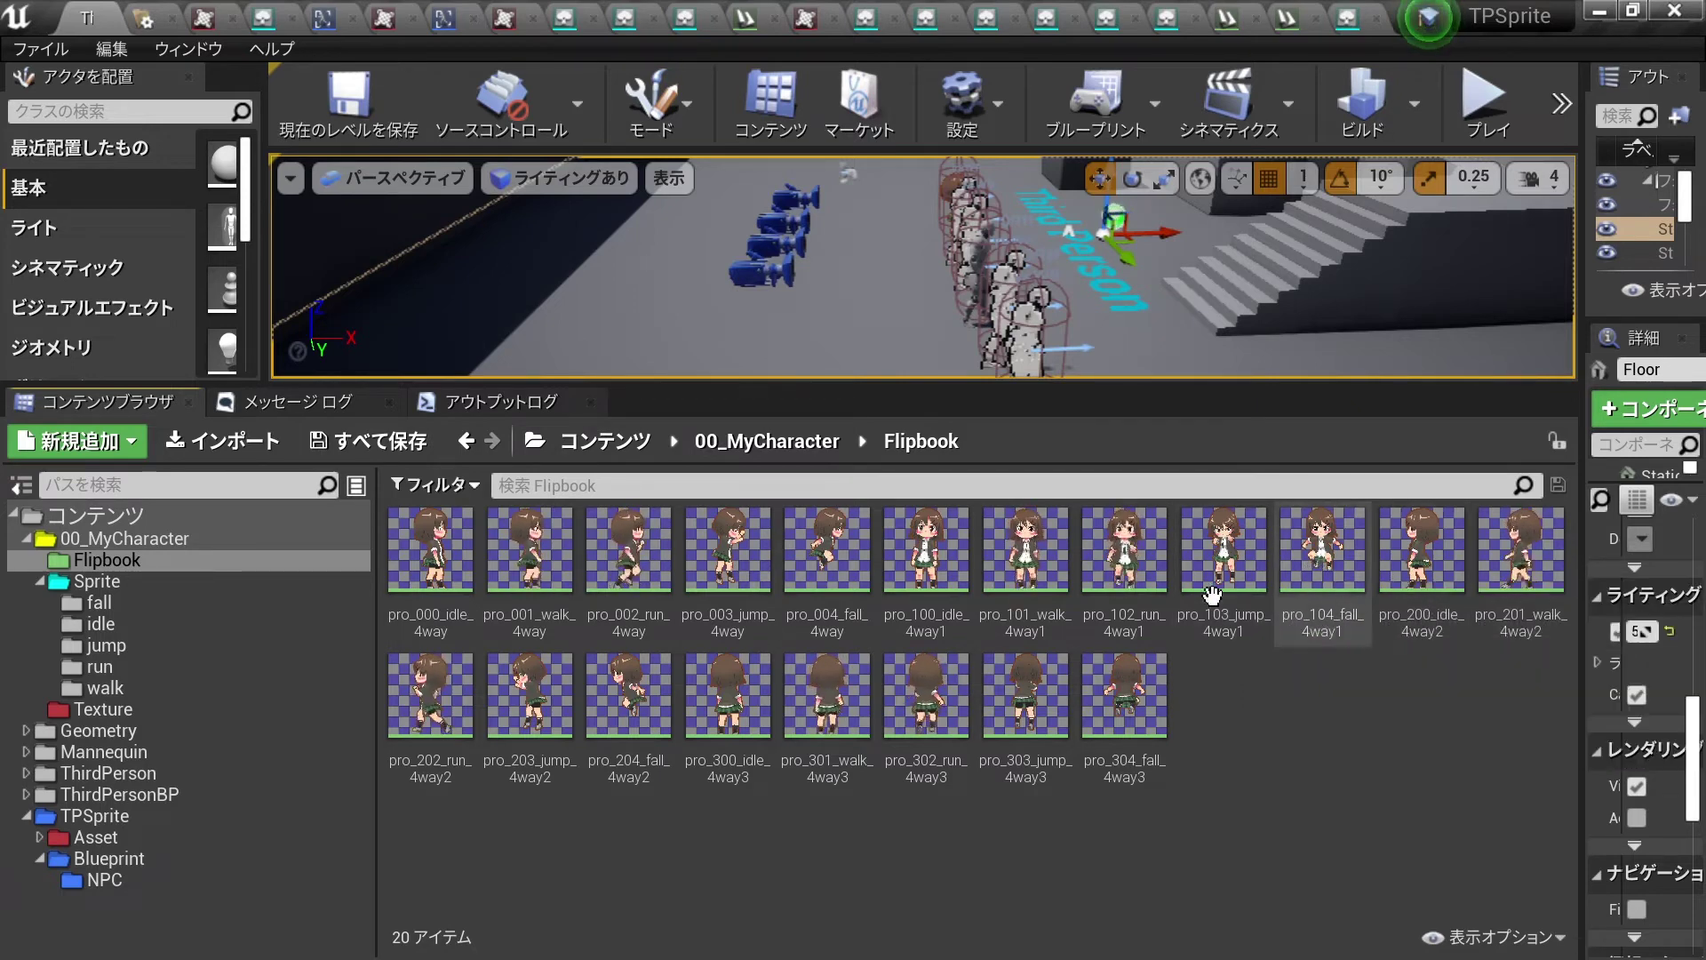
pyautogui.click(524, 542)
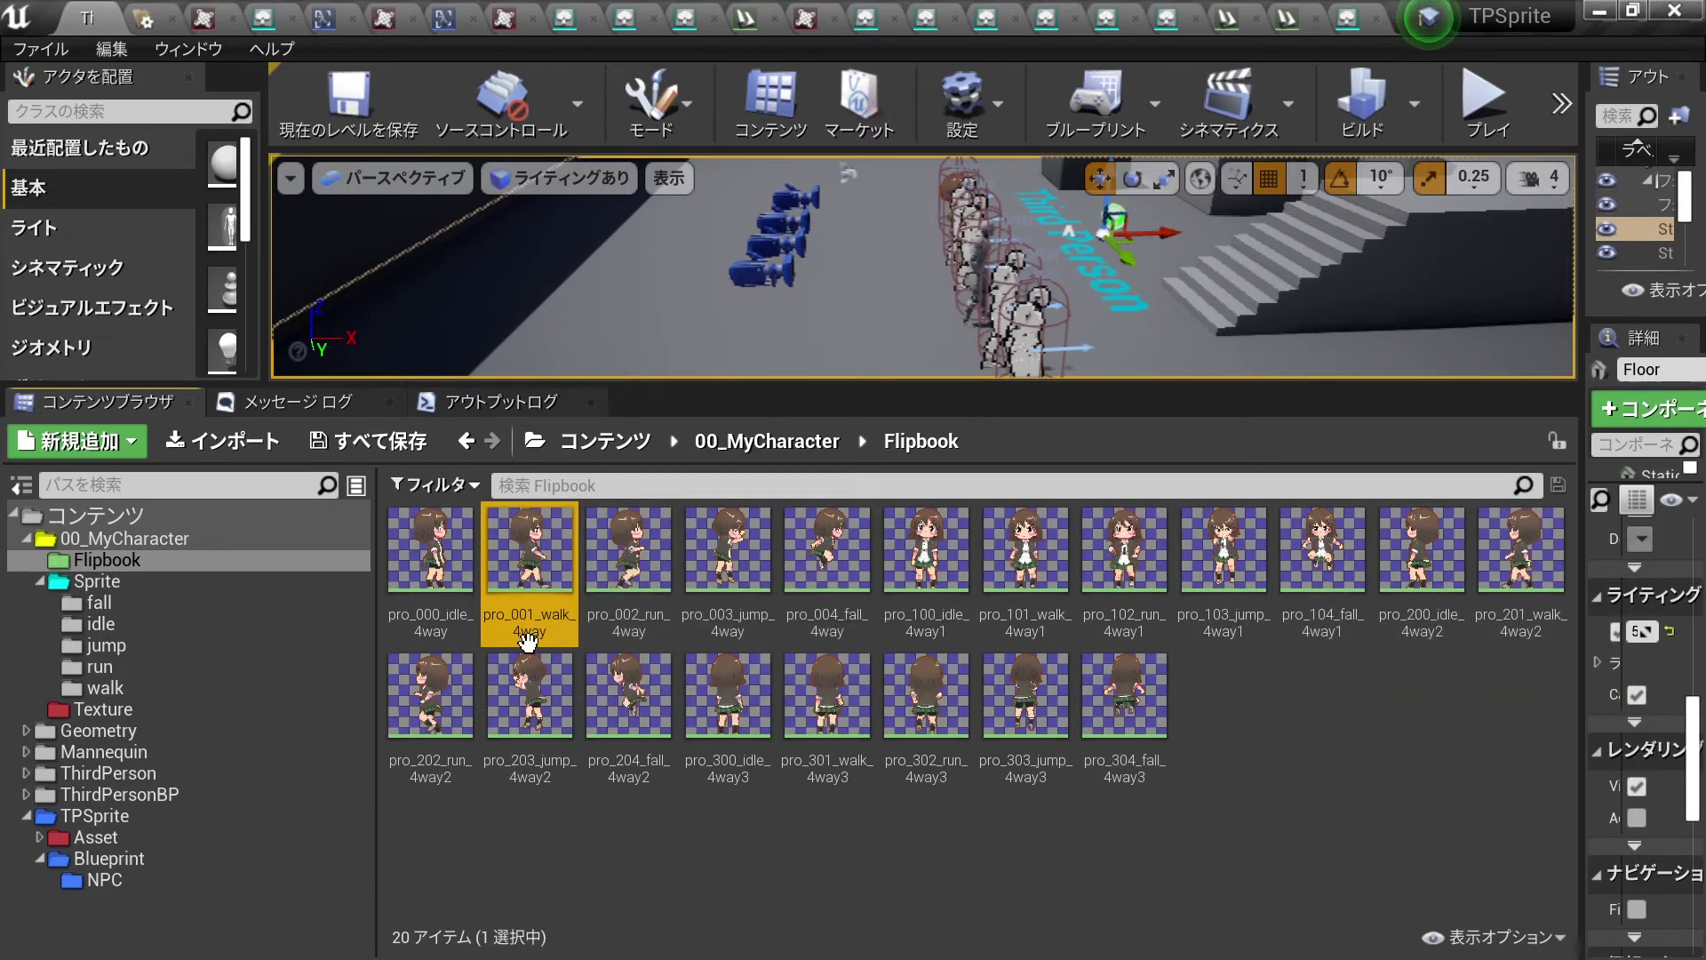
pyautogui.click(1232, 653)
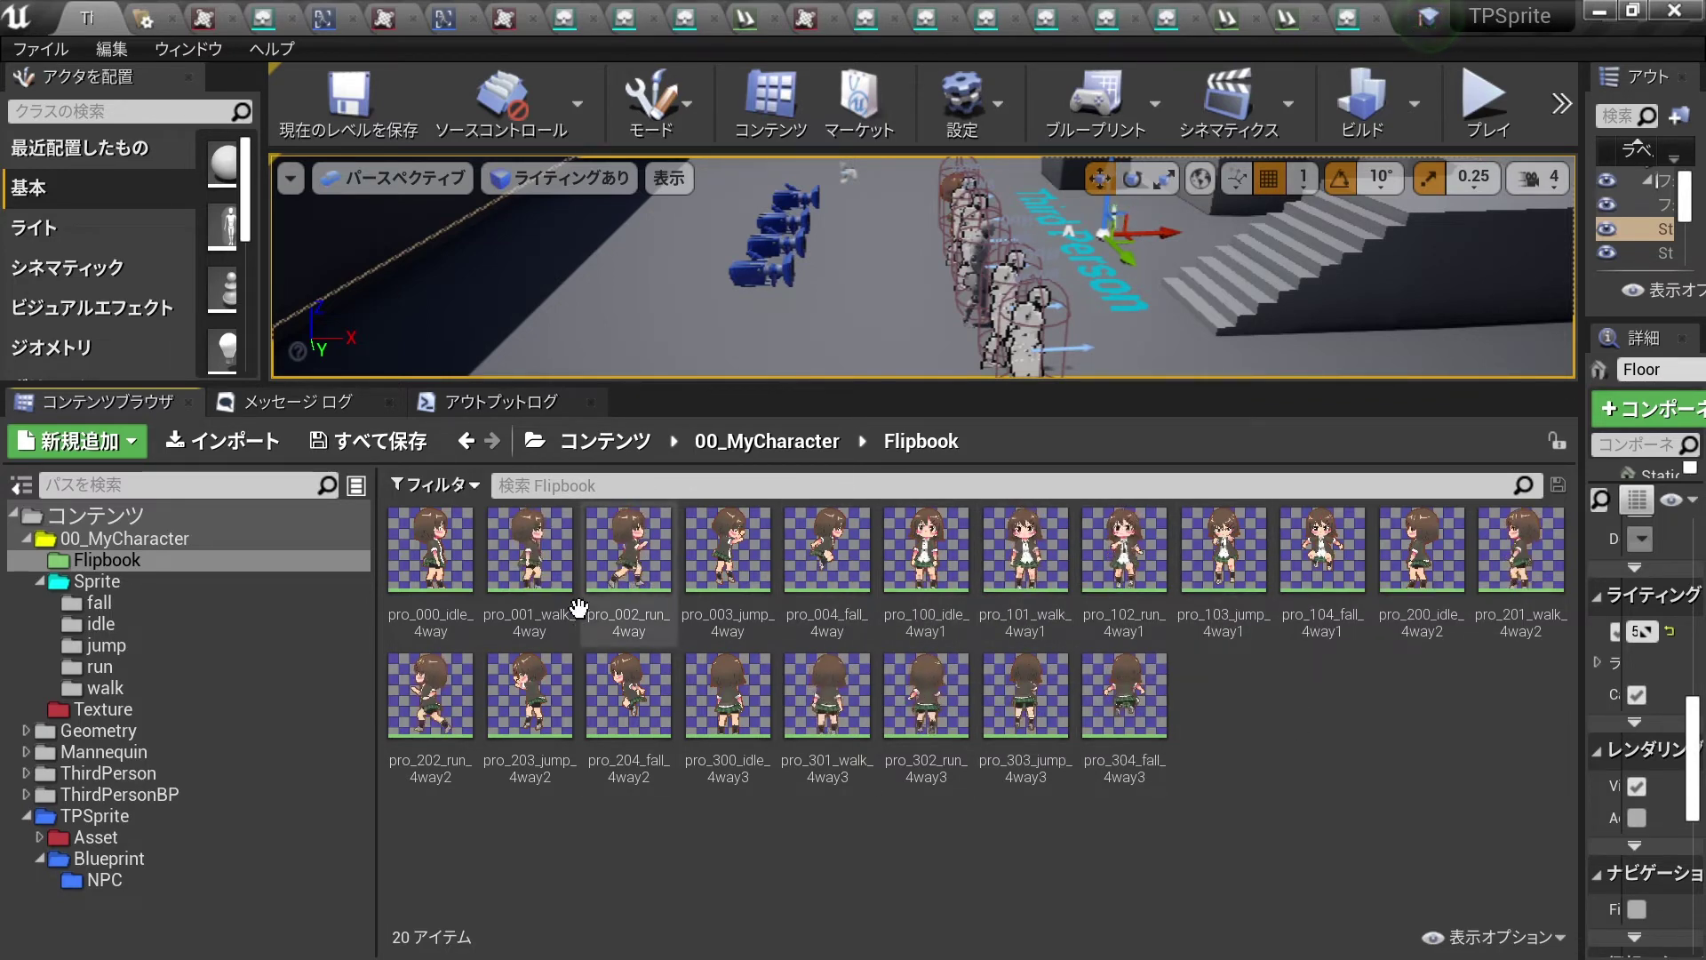
pyautogui.click(100, 537)
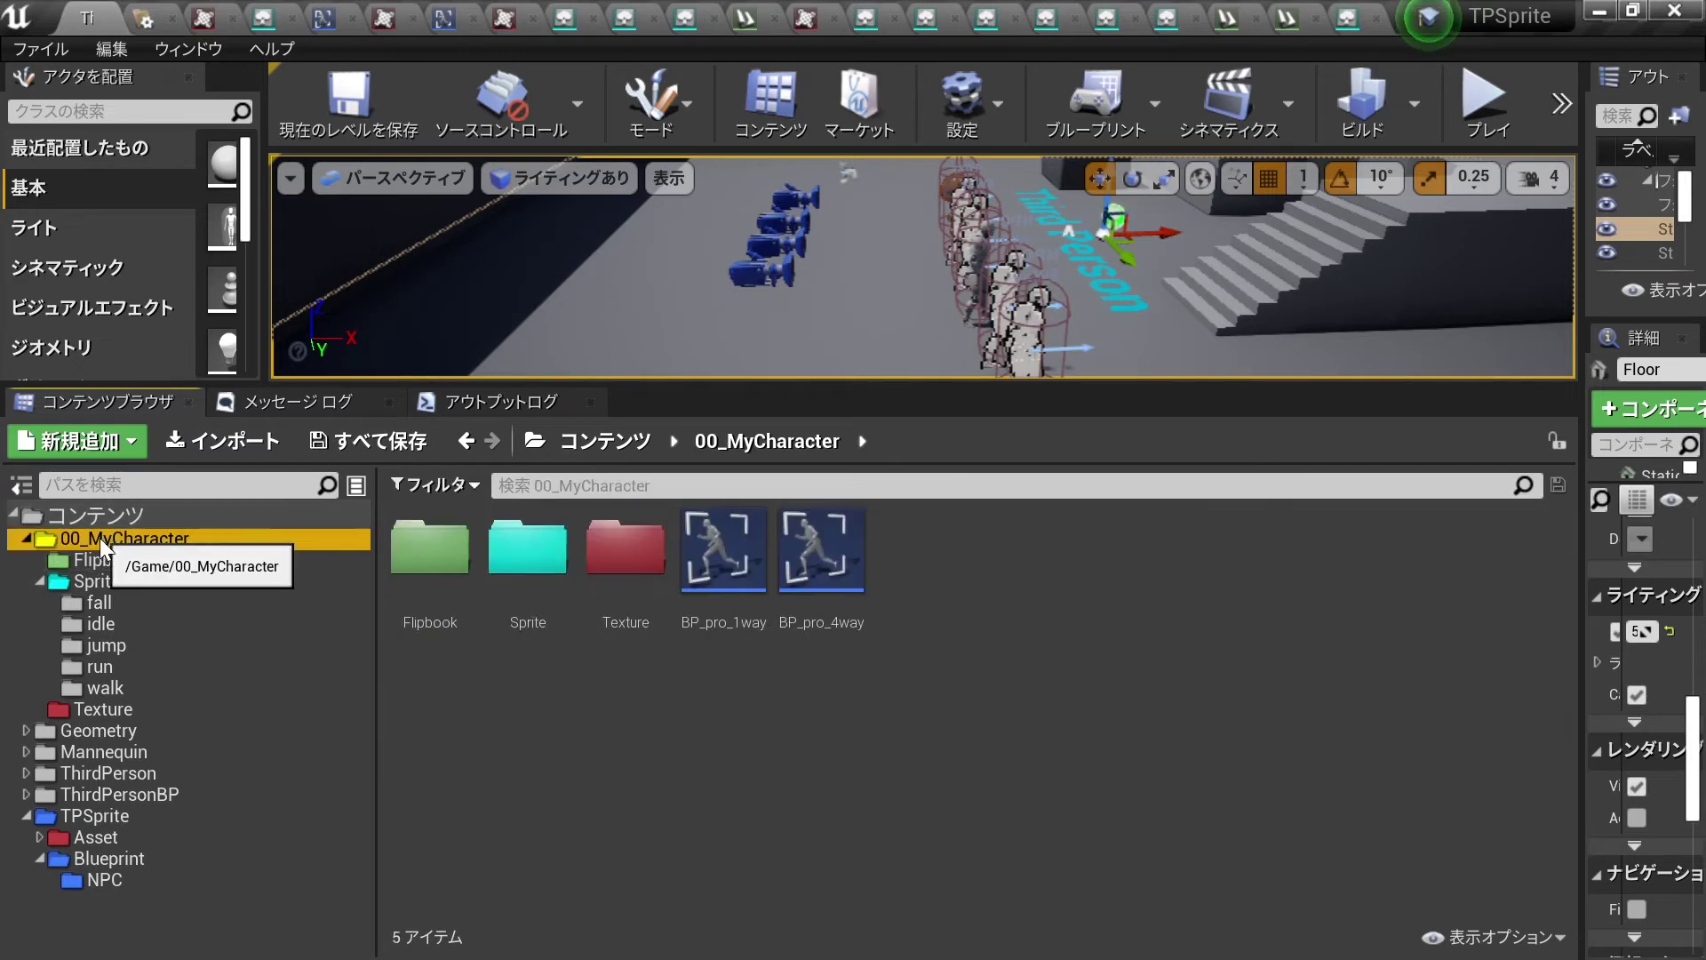
pyautogui.click(787, 684)
# In BP_pro_4way, set Options 2–4 to pro_002_run_4way, pro_003_jump_4way and pro_004_fall_4way.
pyautogui.click(847, 555)
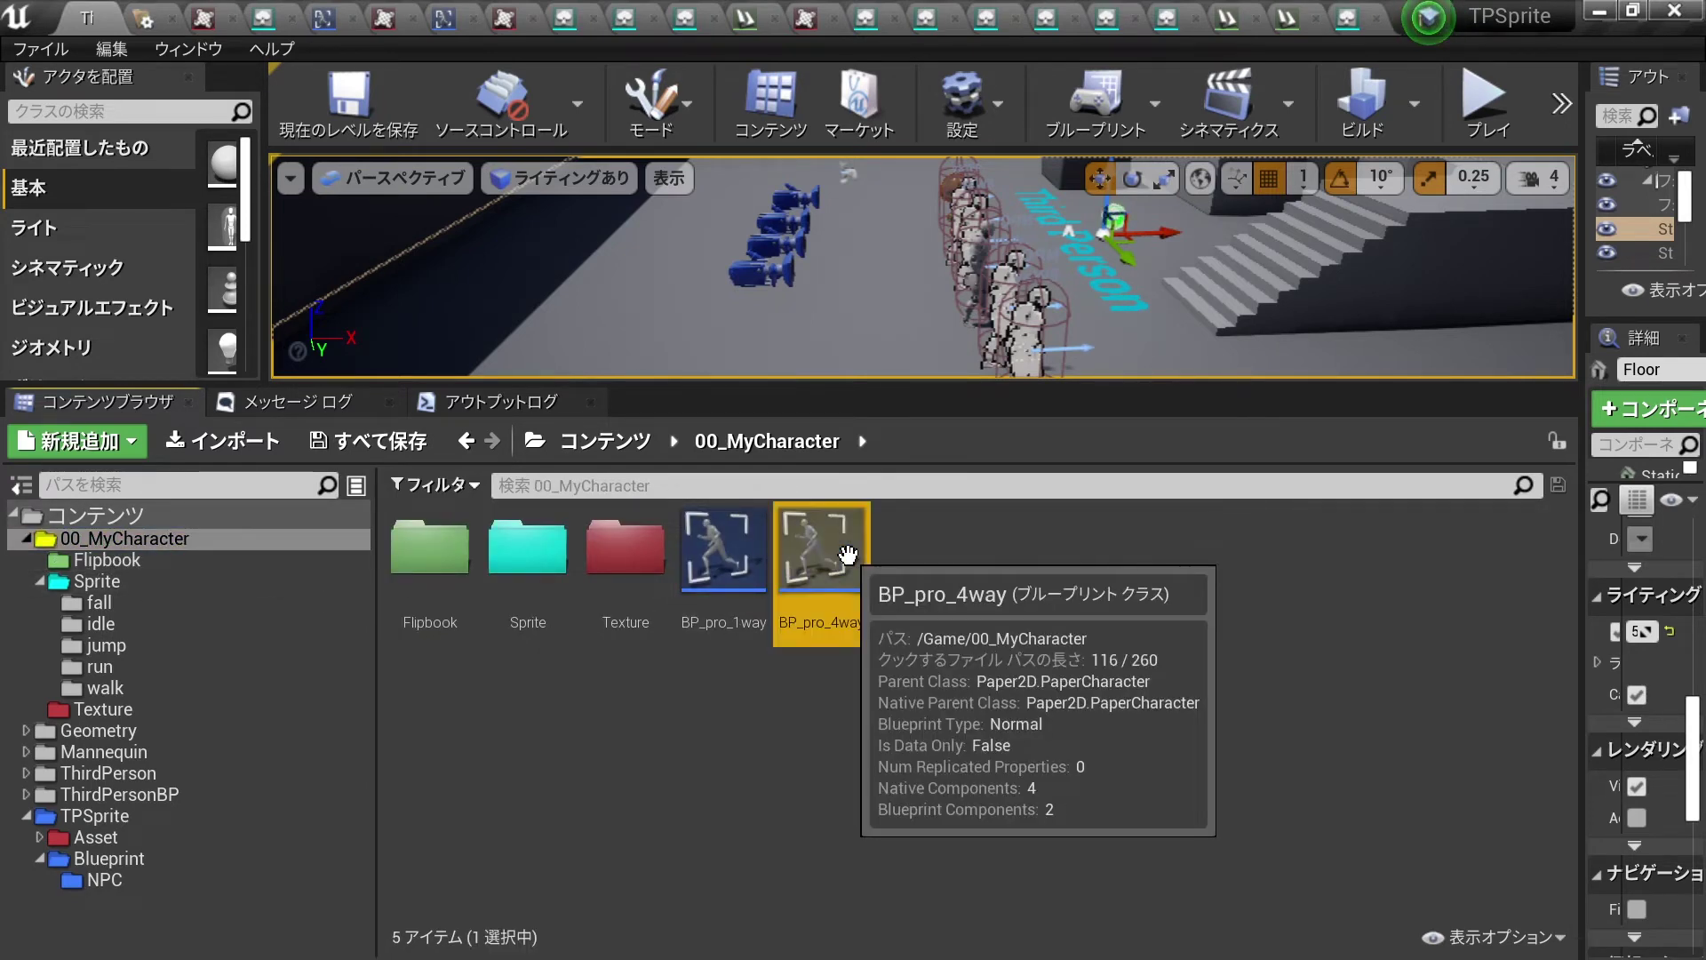
pyautogui.doubleClick(847, 556)
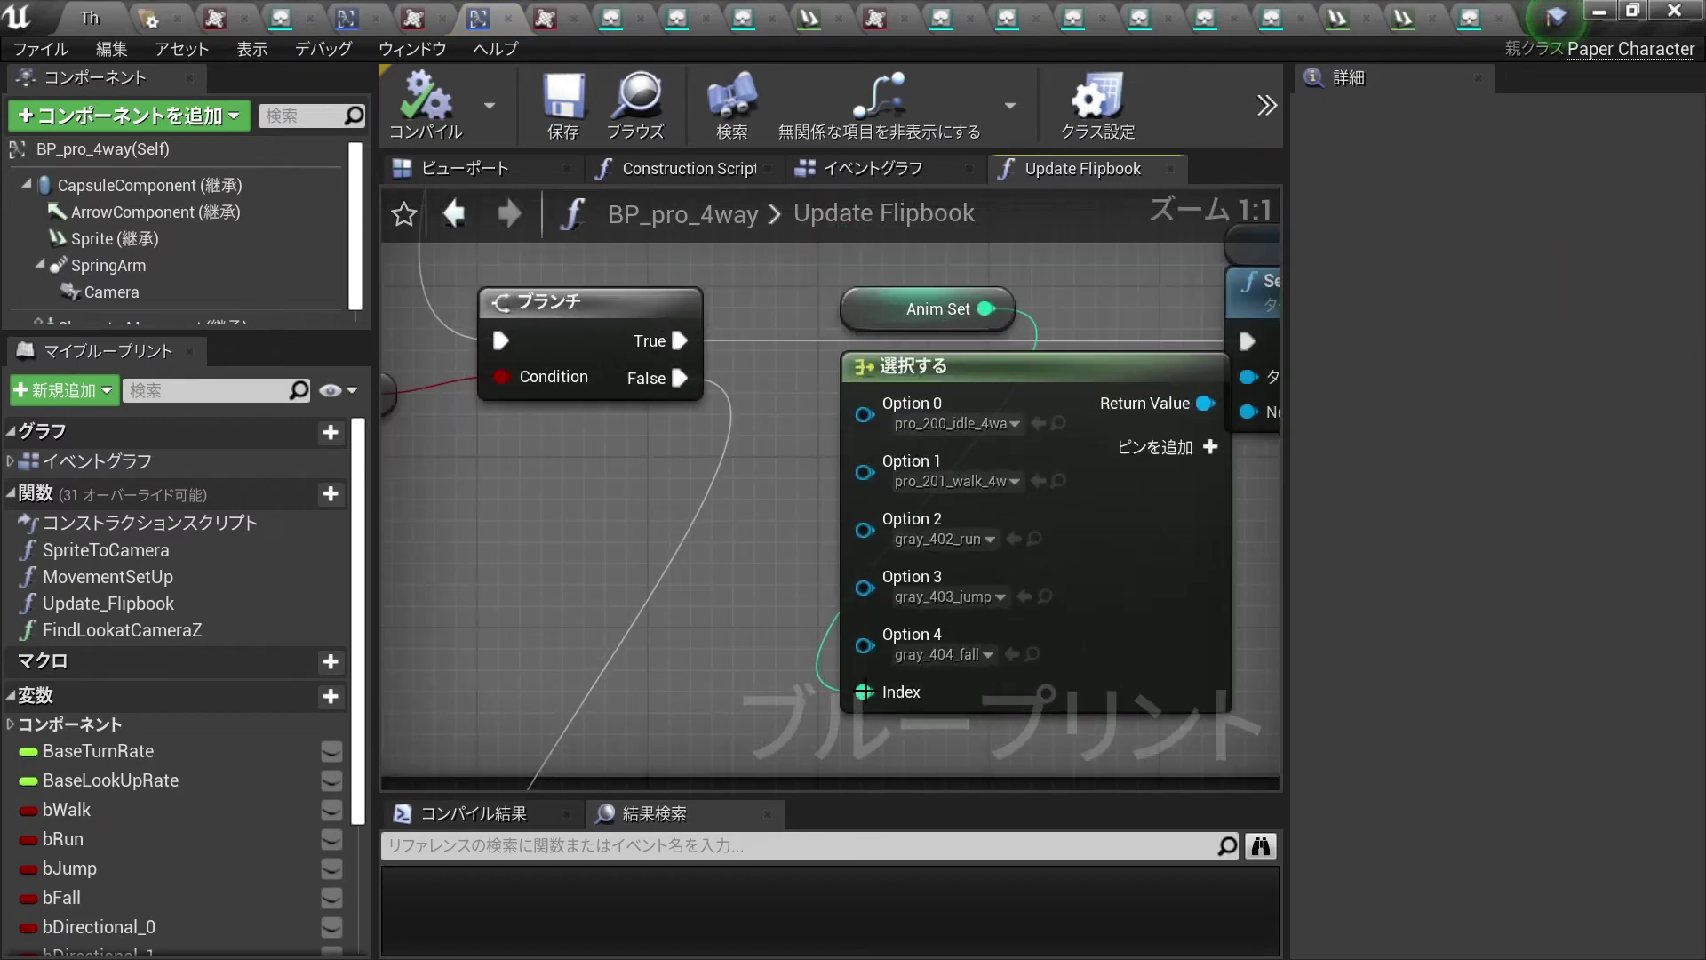
pyautogui.scroll(4, 734, 716)
pyautogui.moveTo(738, 709)
pyautogui.mouseDown(button='right')
pyautogui.moveTo(606, 380)
pyautogui.moveTo(622, 460)
pyautogui.mouseUp(button='right')
pyautogui.scroll(2, 606, 380)
pyautogui.click(719, 474)
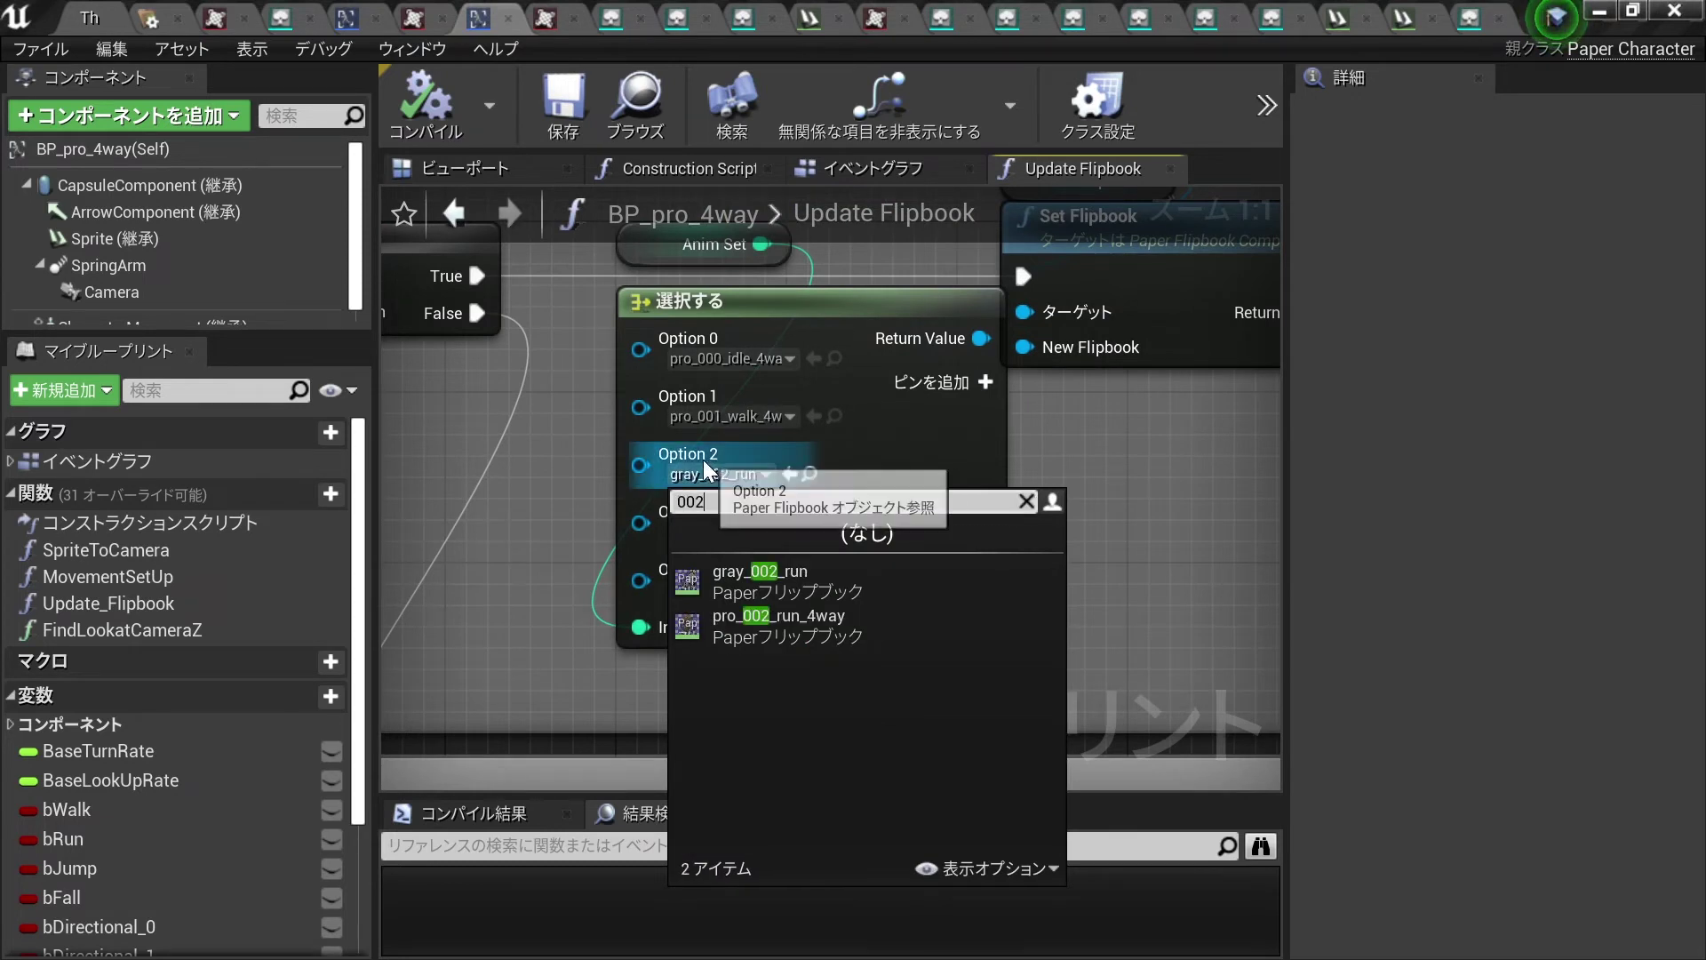
pyautogui.click(759, 632)
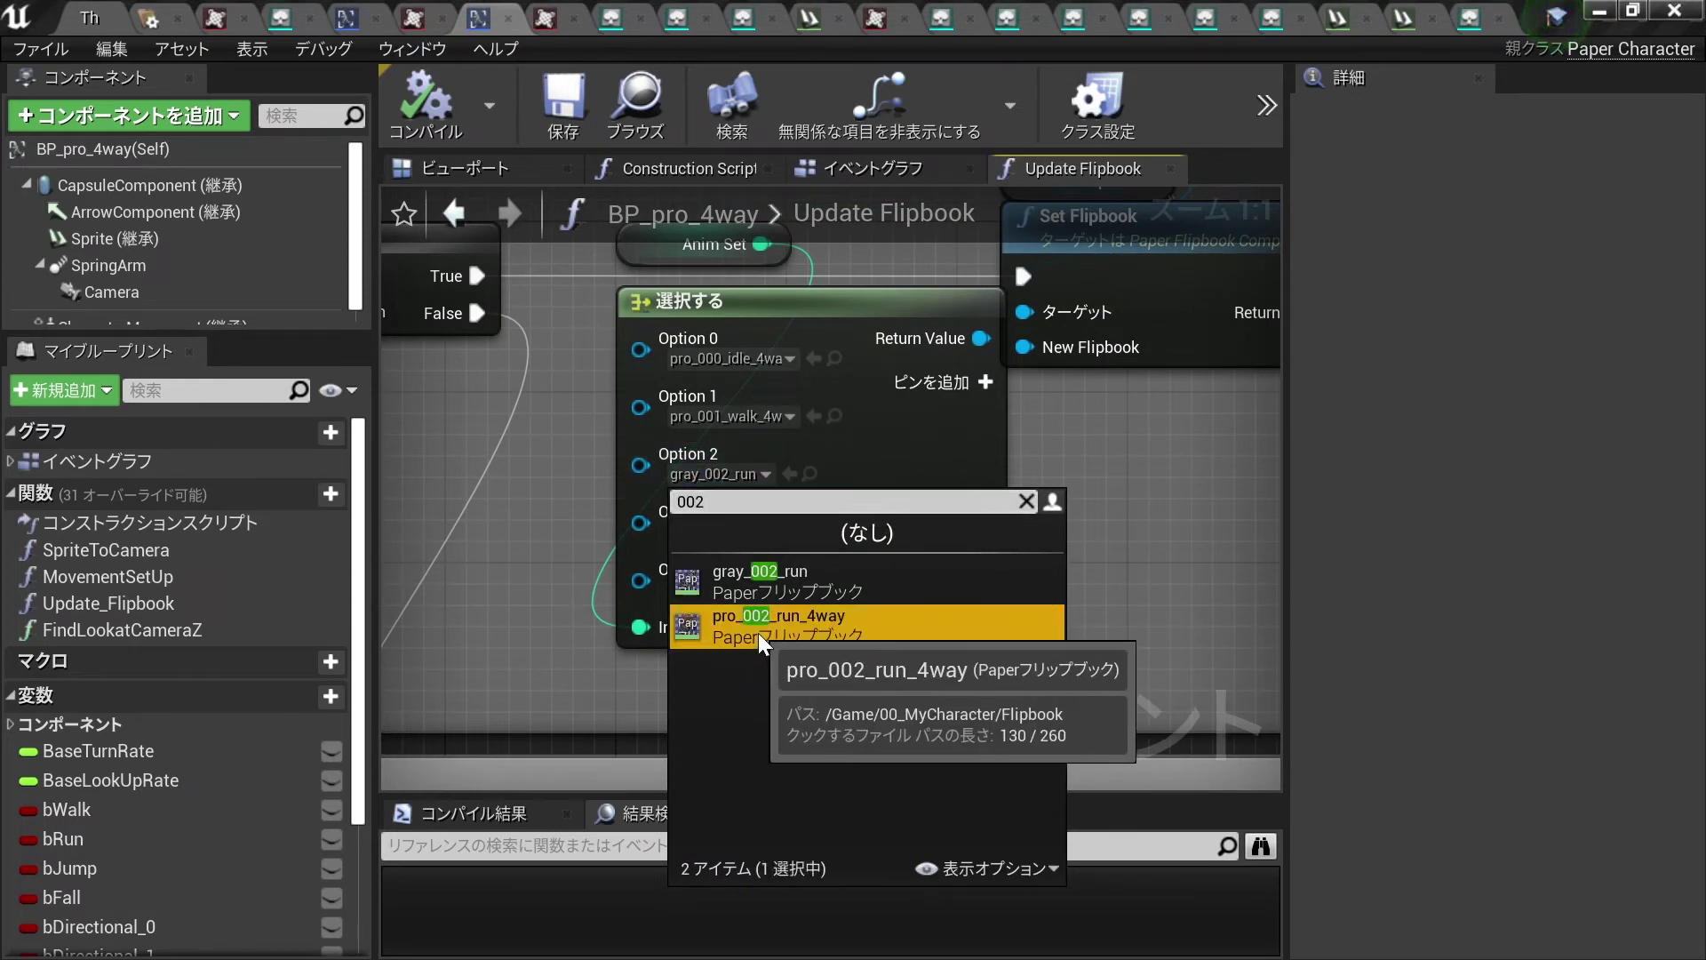
pyautogui.click(722, 529)
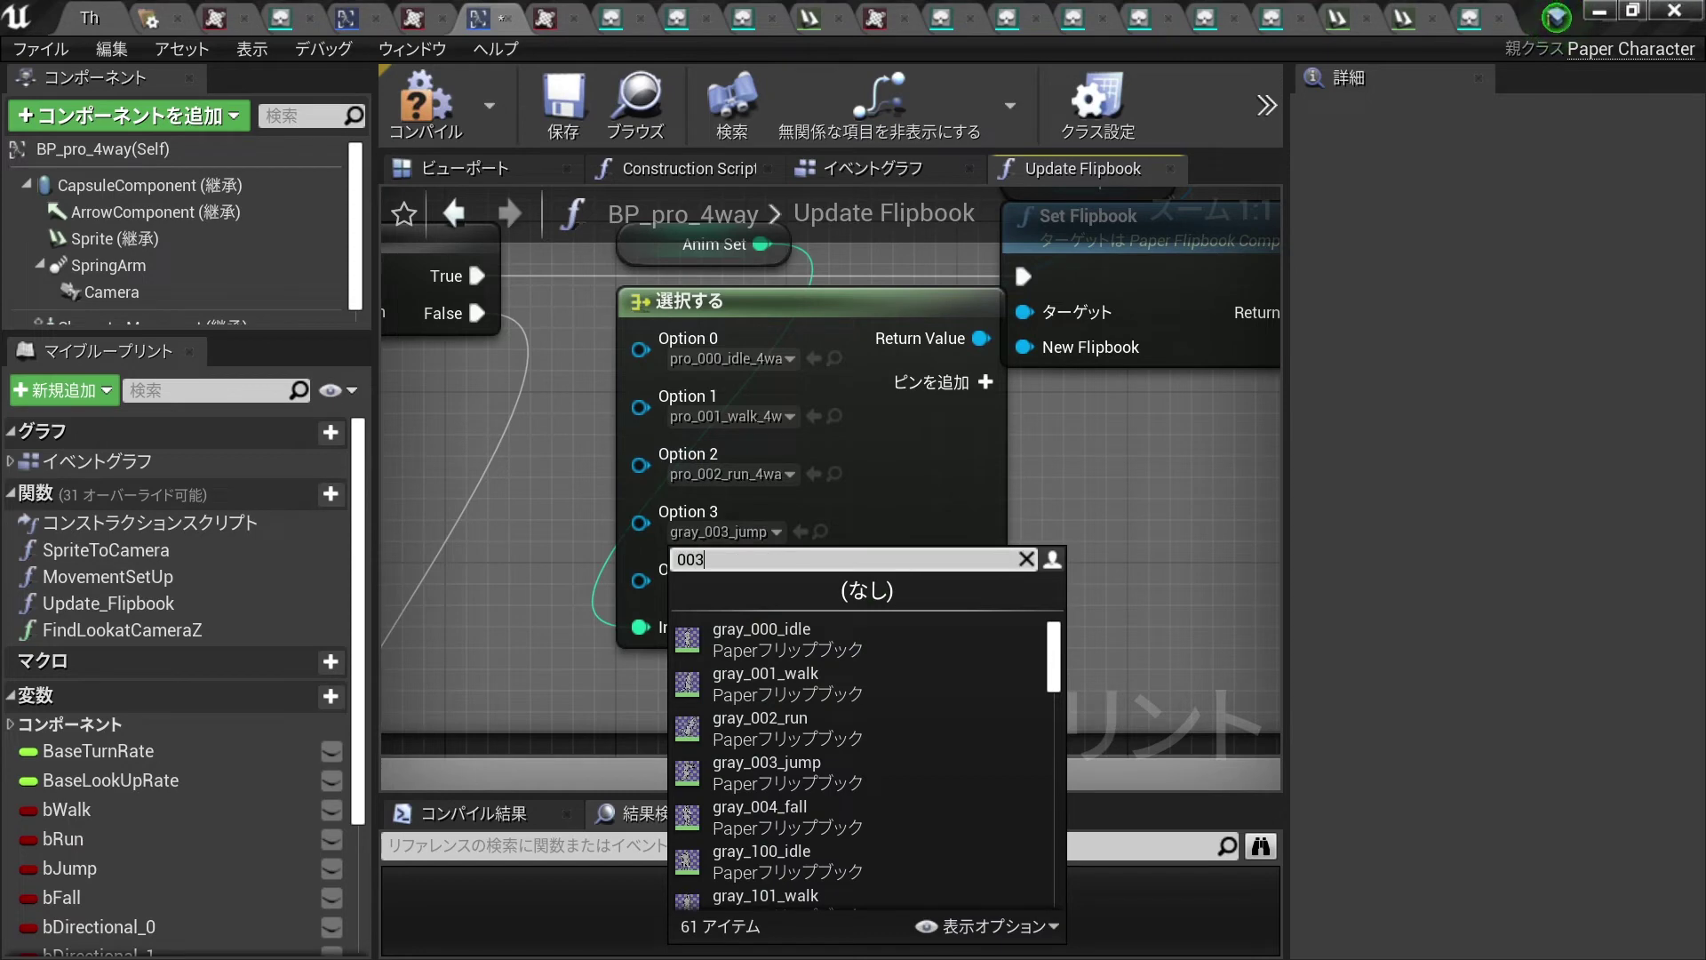
pyautogui.click(768, 687)
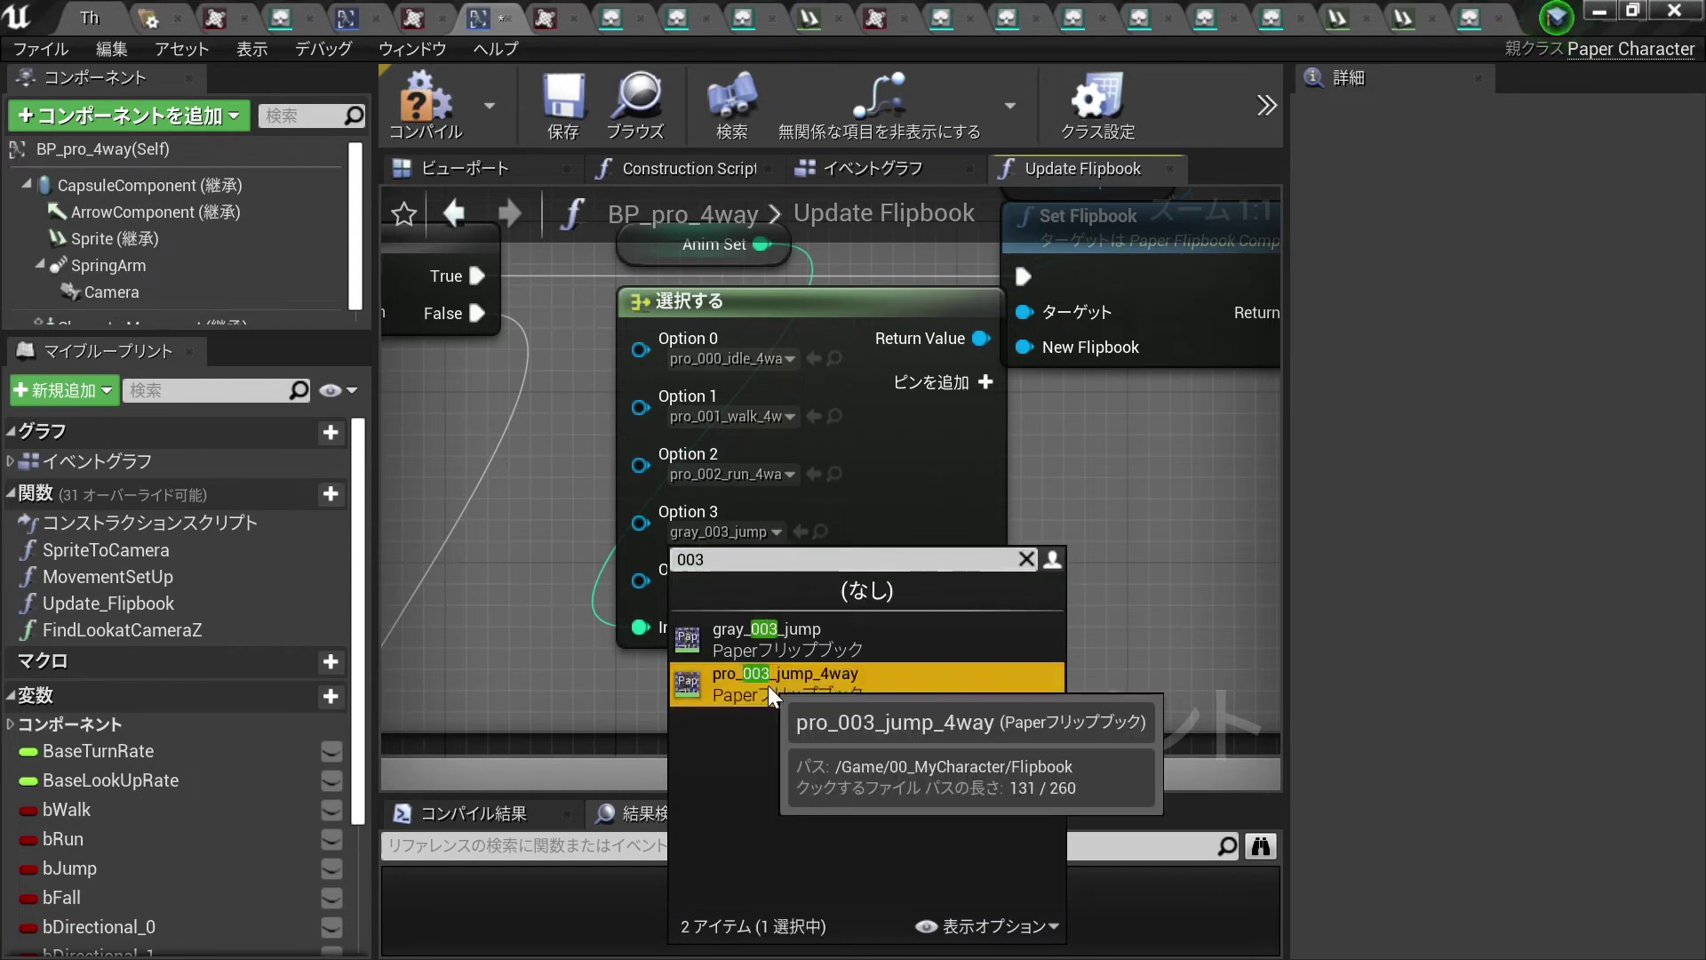
pyautogui.click(720, 589)
pyautogui.write('004')
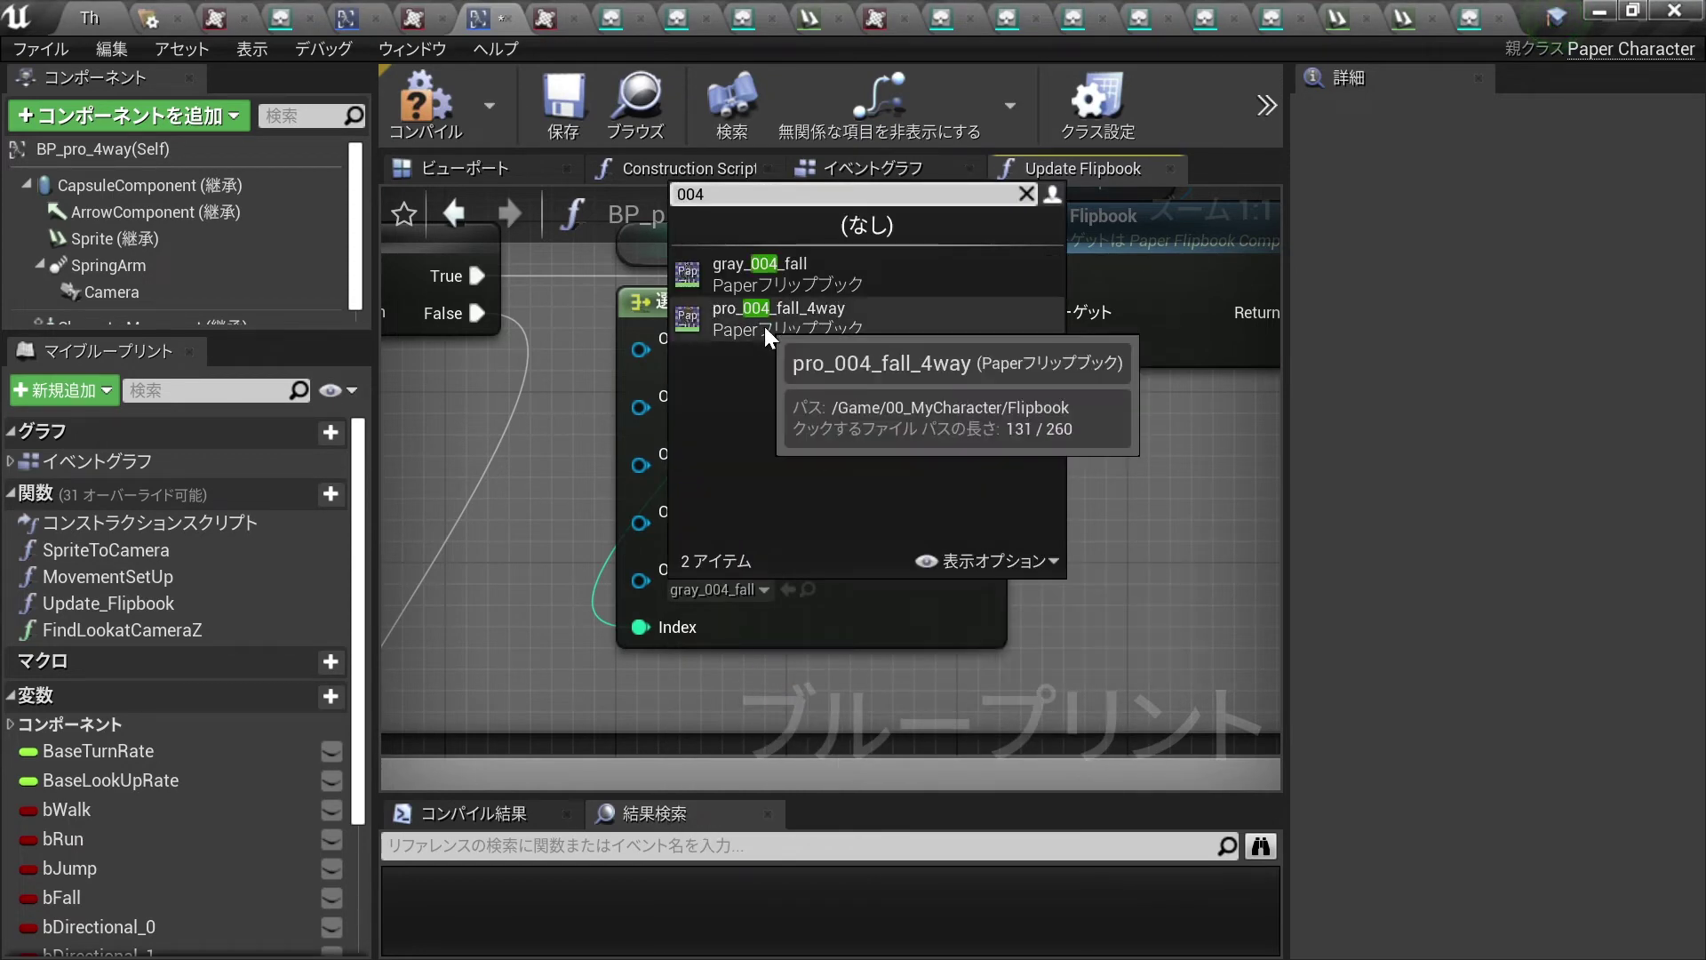
pyautogui.click(764, 327)
# Replace the gray flipbooks with pro_102_run_4way1, pro_103_jump_4way1 and the pro_104 fall flipbook.
pyautogui.click(782, 484)
pyautogui.write('102')
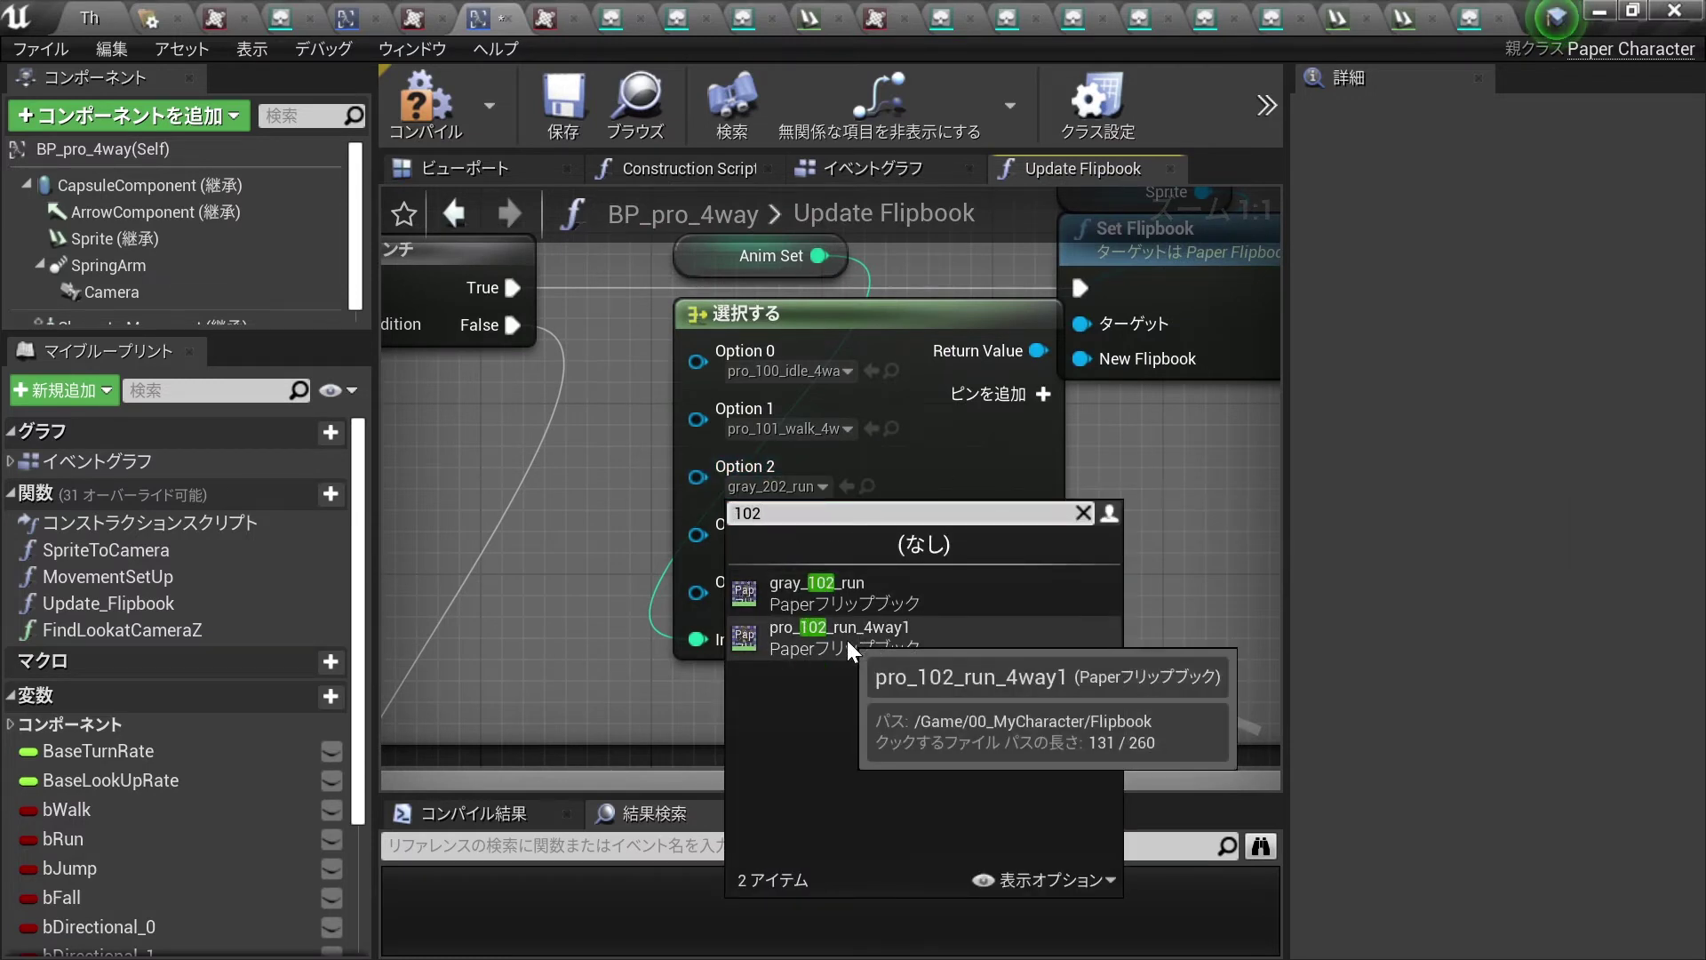
pyautogui.click(846, 639)
pyautogui.click(782, 544)
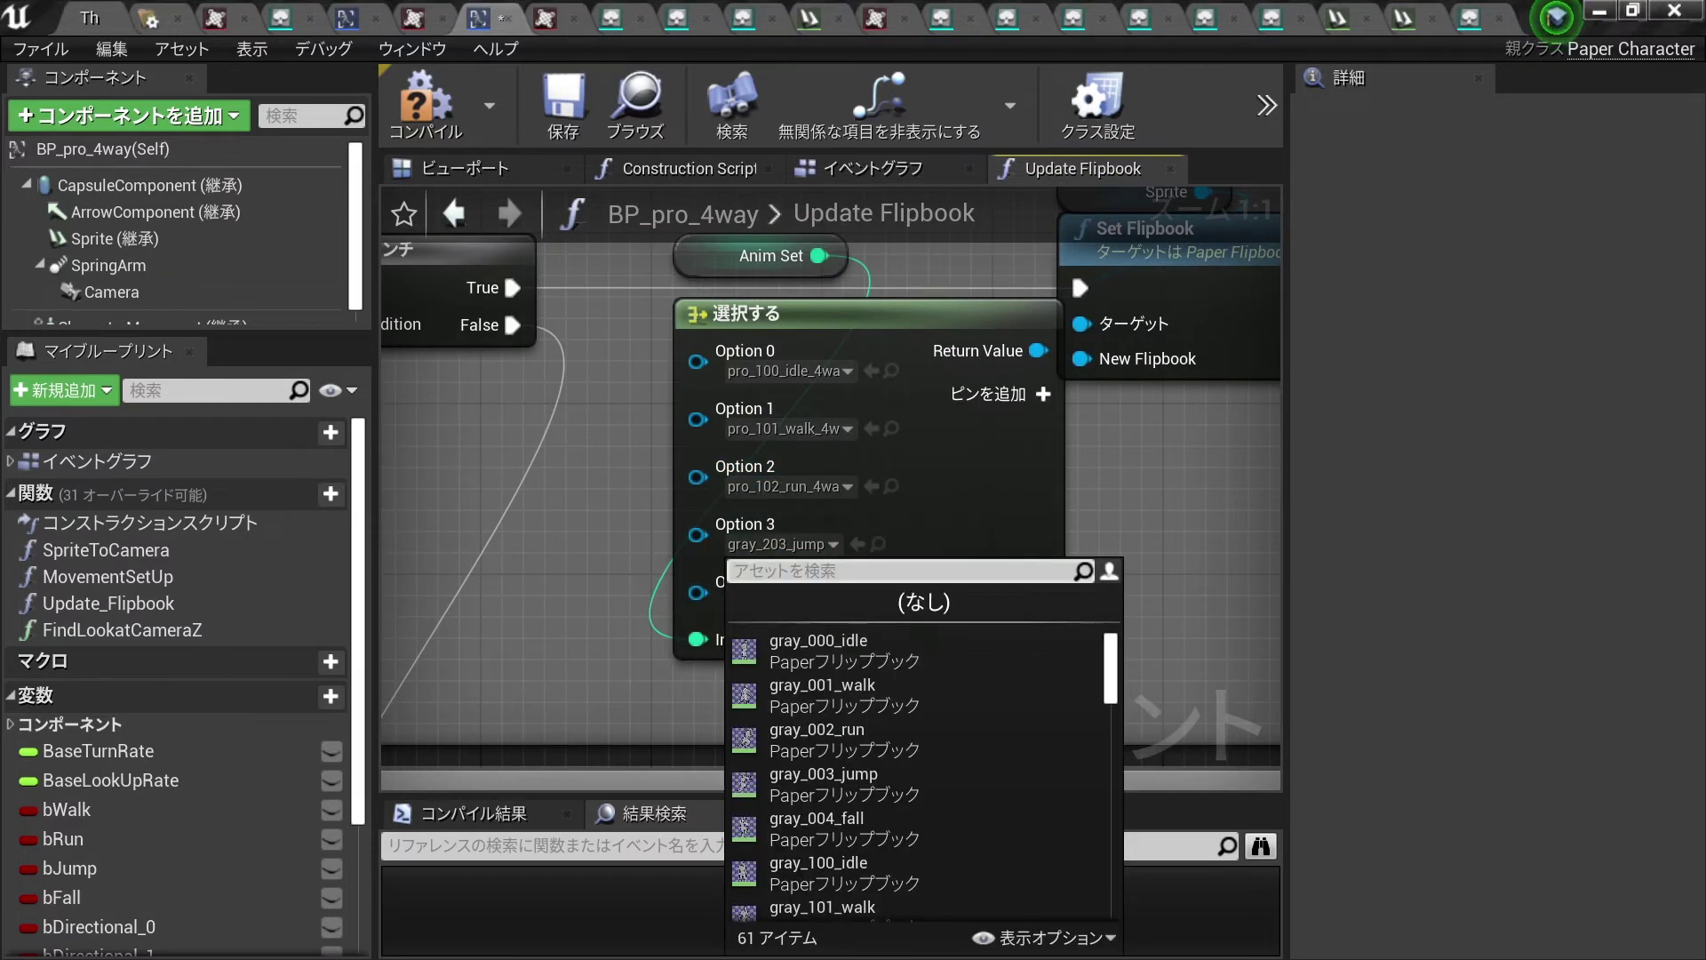
pyautogui.write('103')
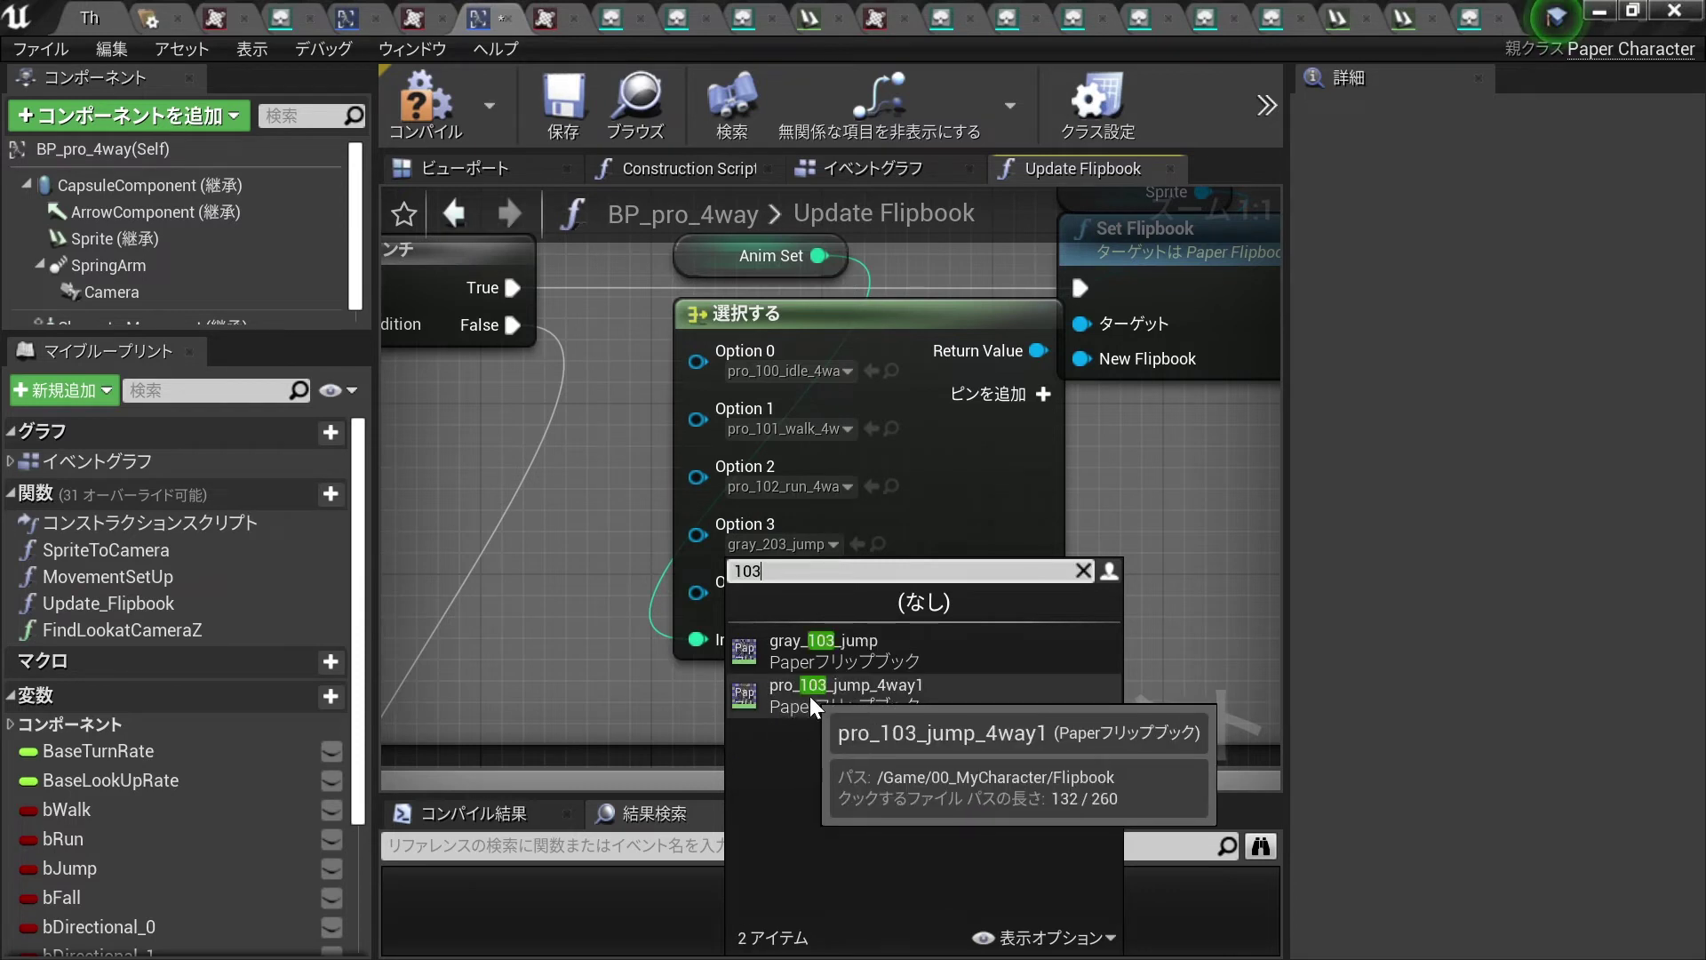
pyautogui.click(809, 696)
pyautogui.click(774, 602)
pyautogui.write('10')
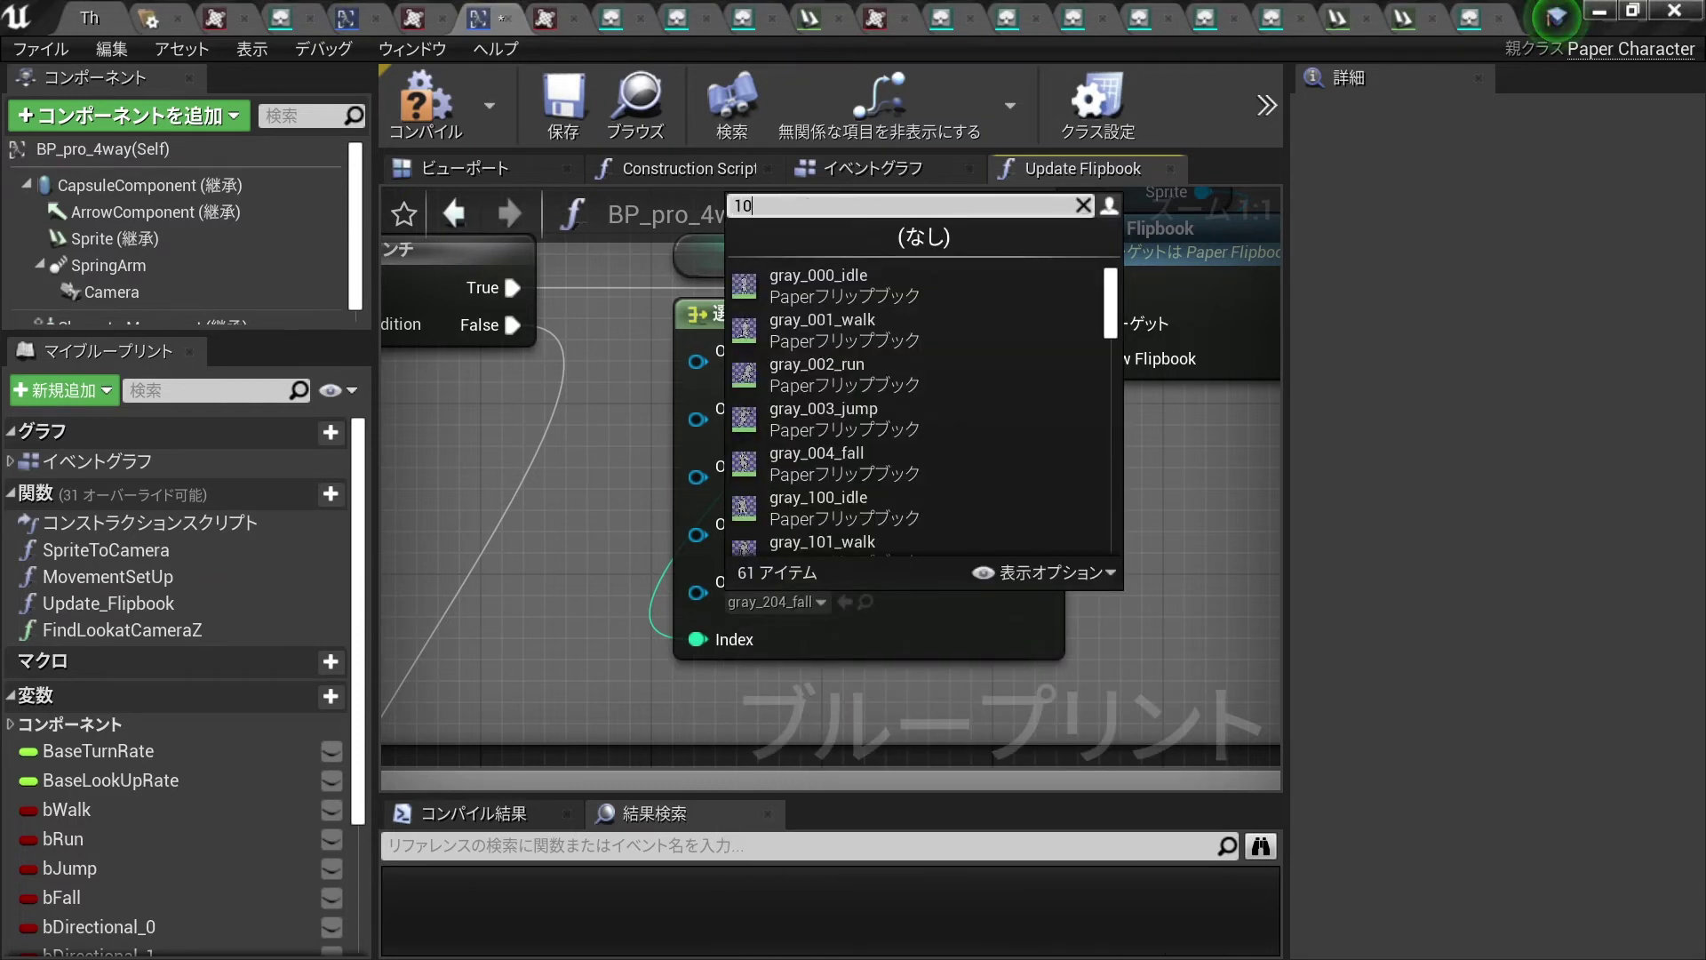
pyautogui.write('4')
pyautogui.click(856, 328)
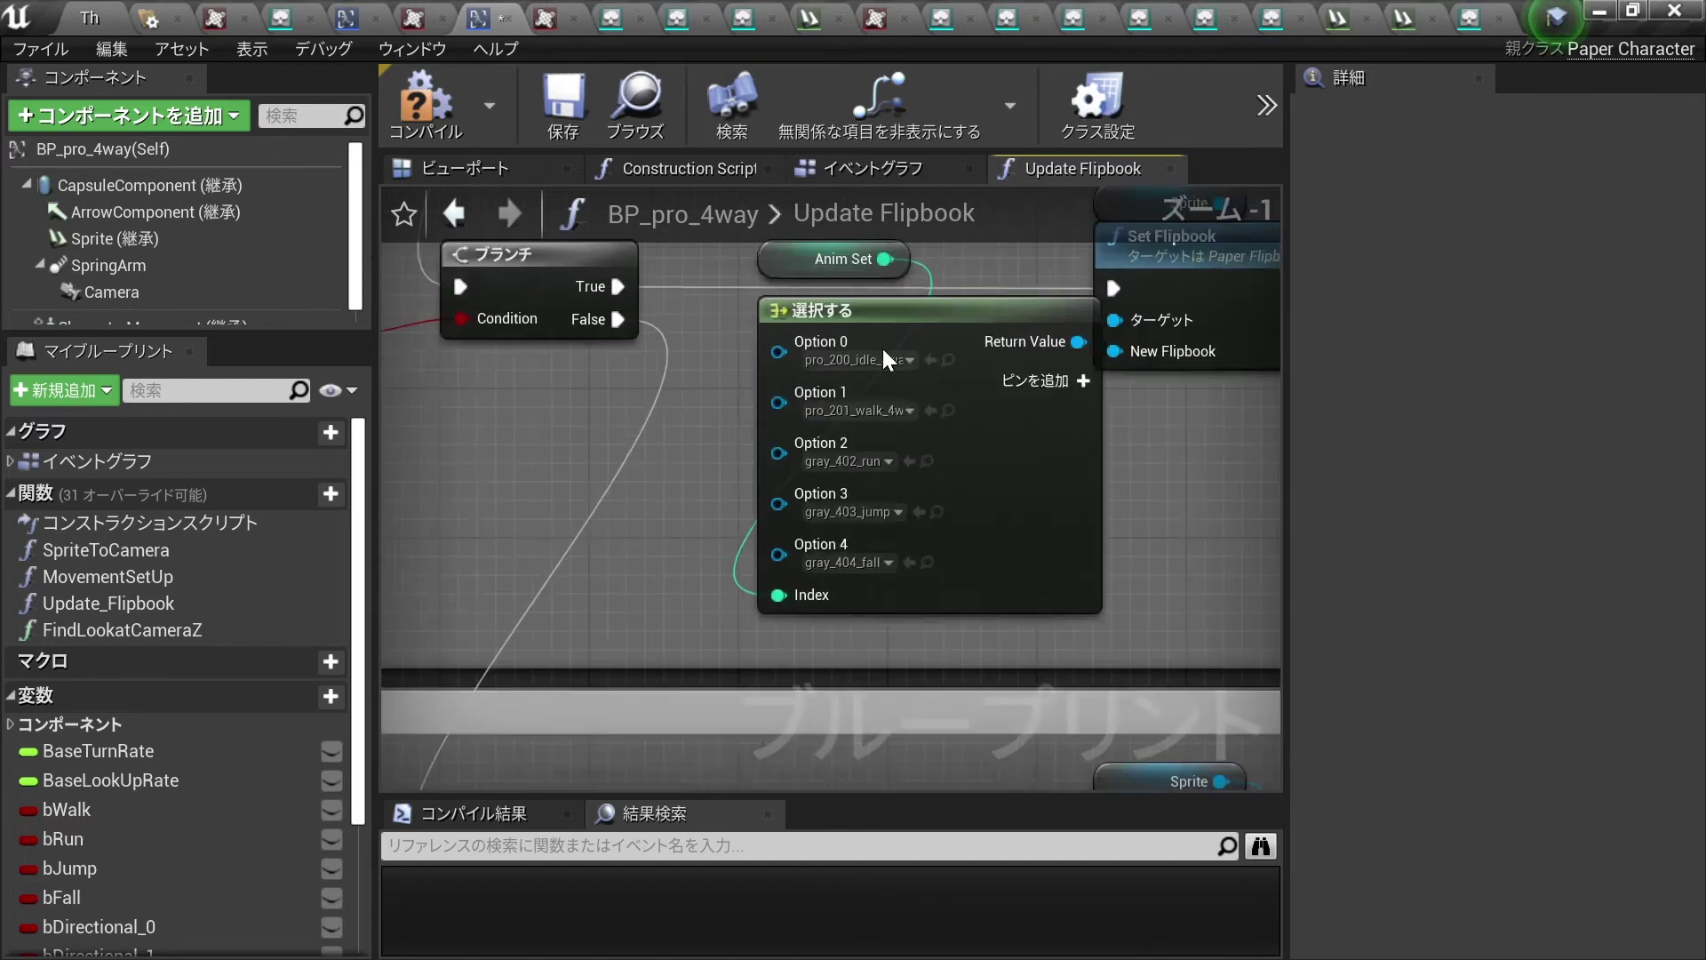
# Set the 200-series Select node's run and jump to pro_202_run_4way2 and pro_203_jump_4way2.
pyautogui.scroll(1, 883, 348)
pyautogui.click(880, 362)
pyautogui.click(713, 384)
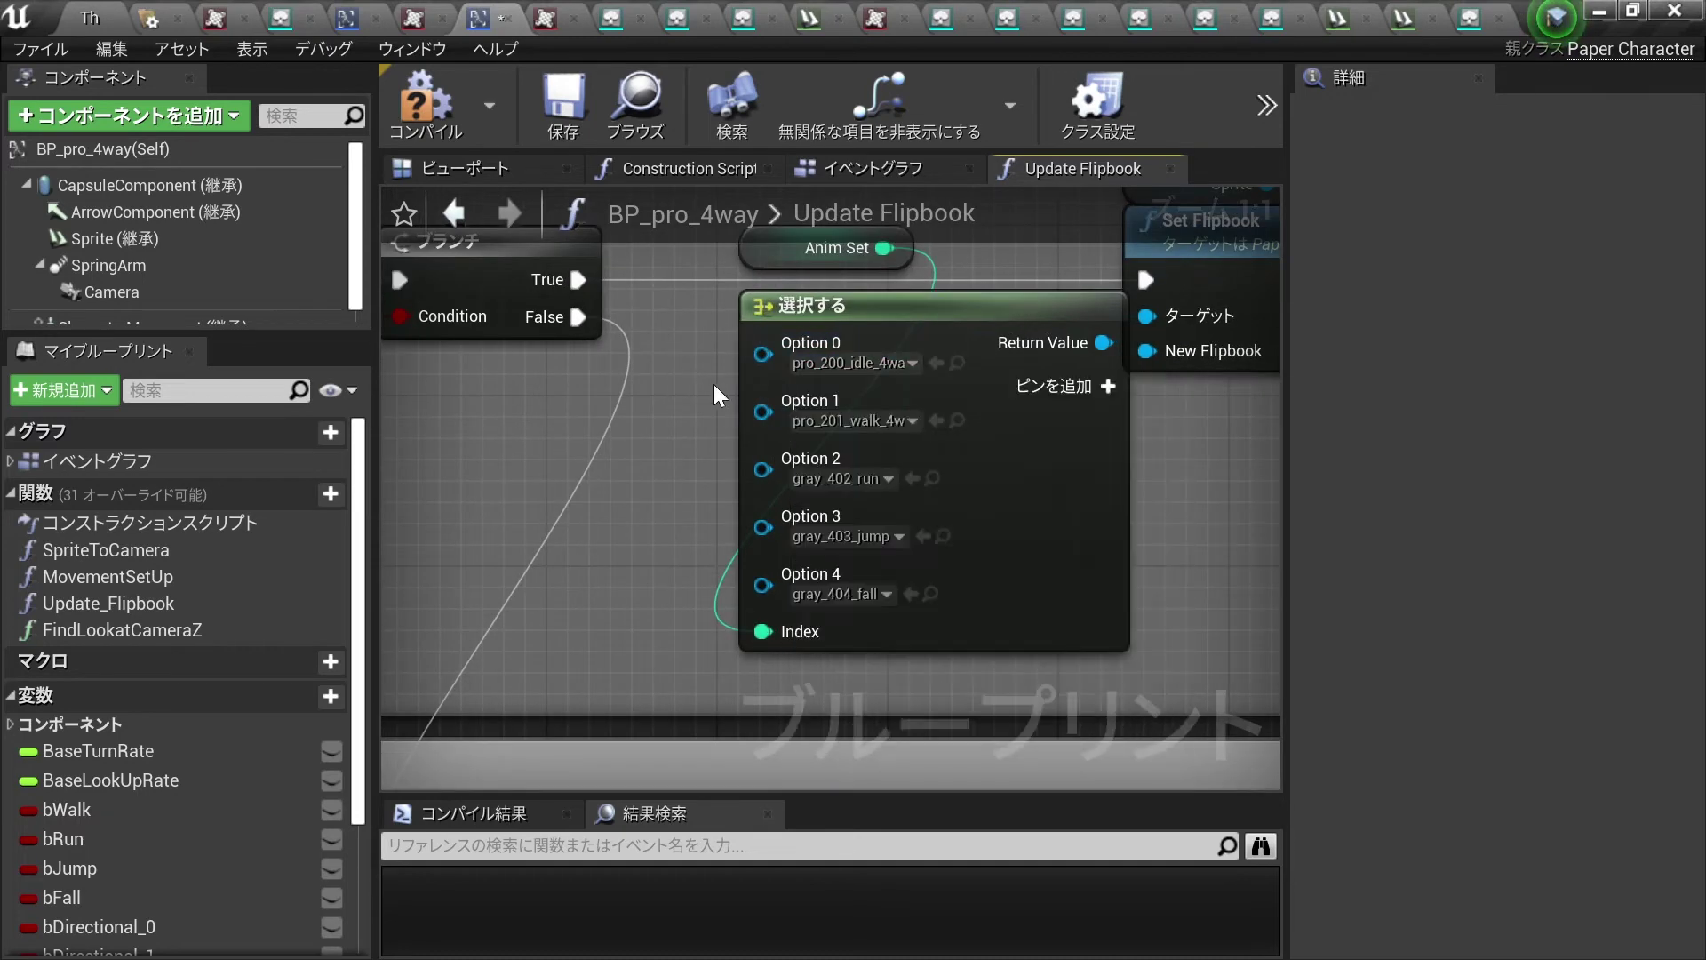
pyautogui.click(846, 482)
pyautogui.write('202')
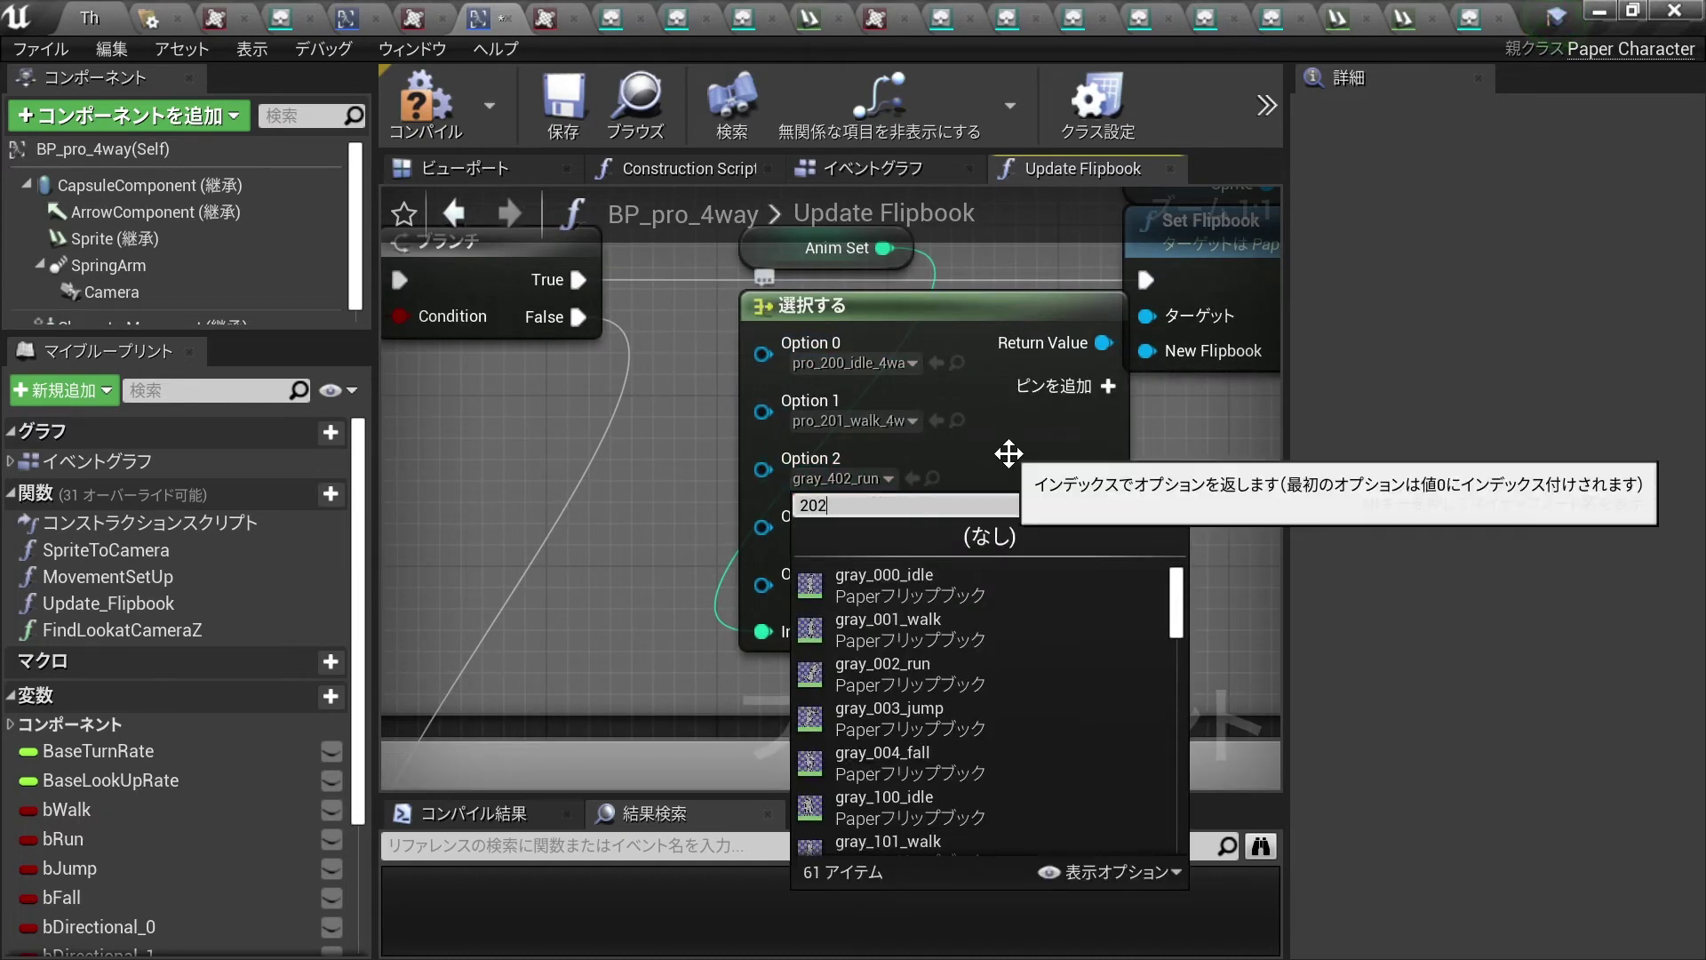
pyautogui.click(914, 636)
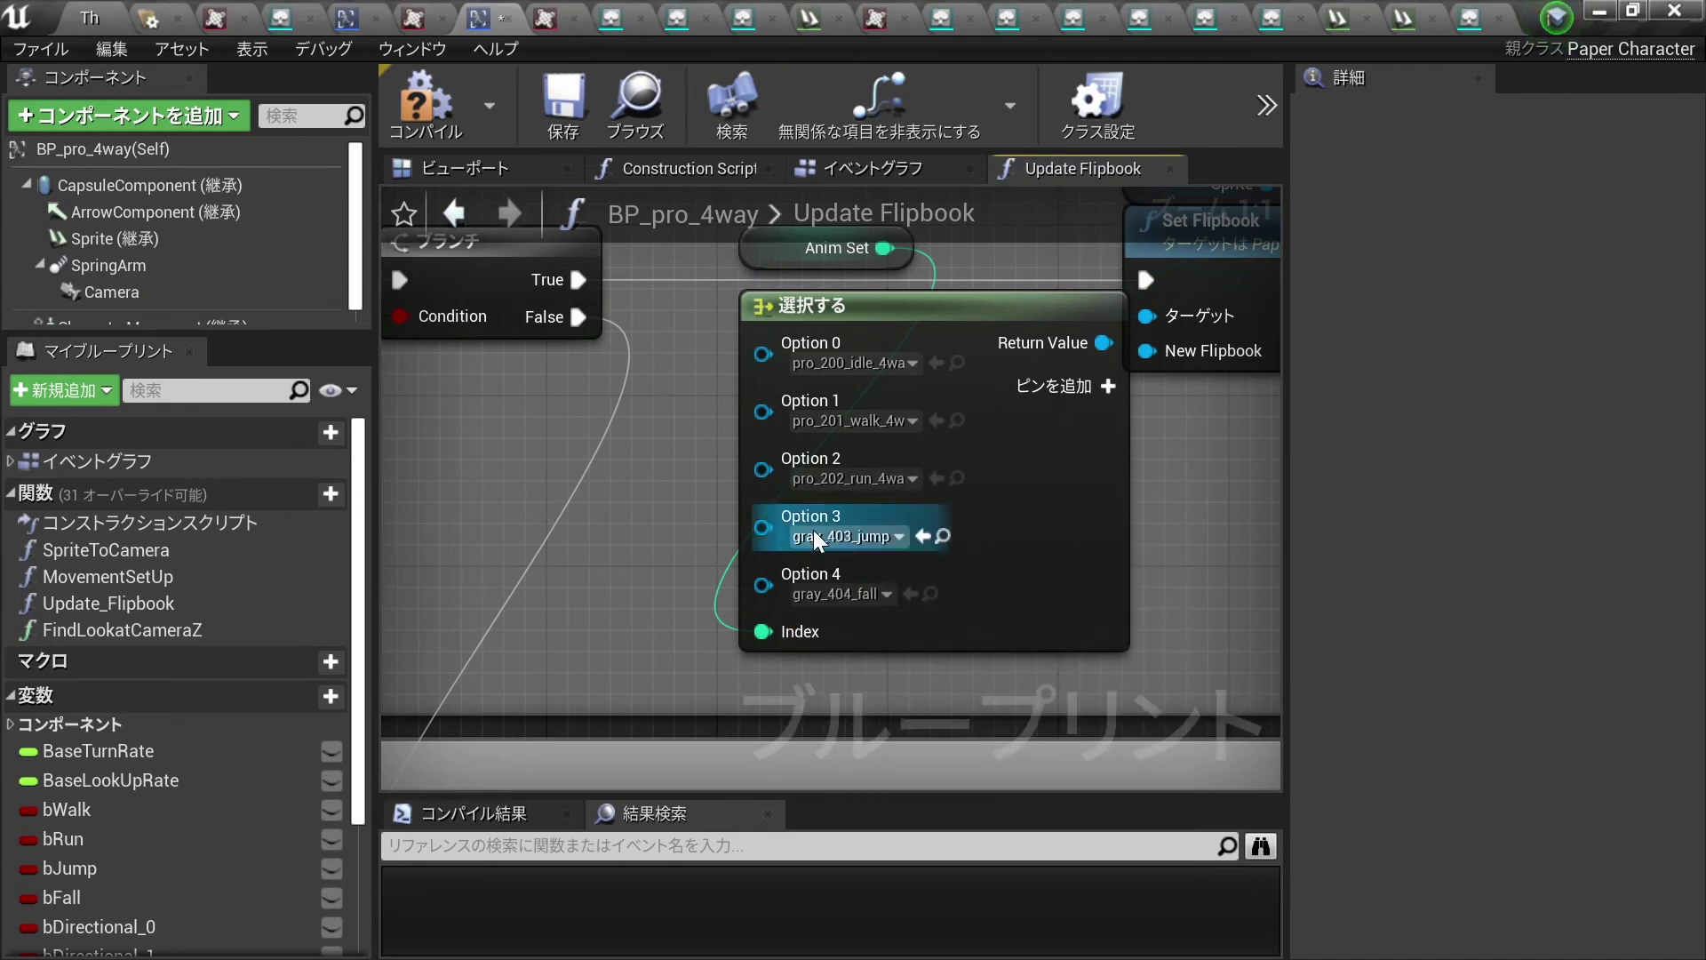
pyautogui.click(844, 537)
pyautogui.write('203')
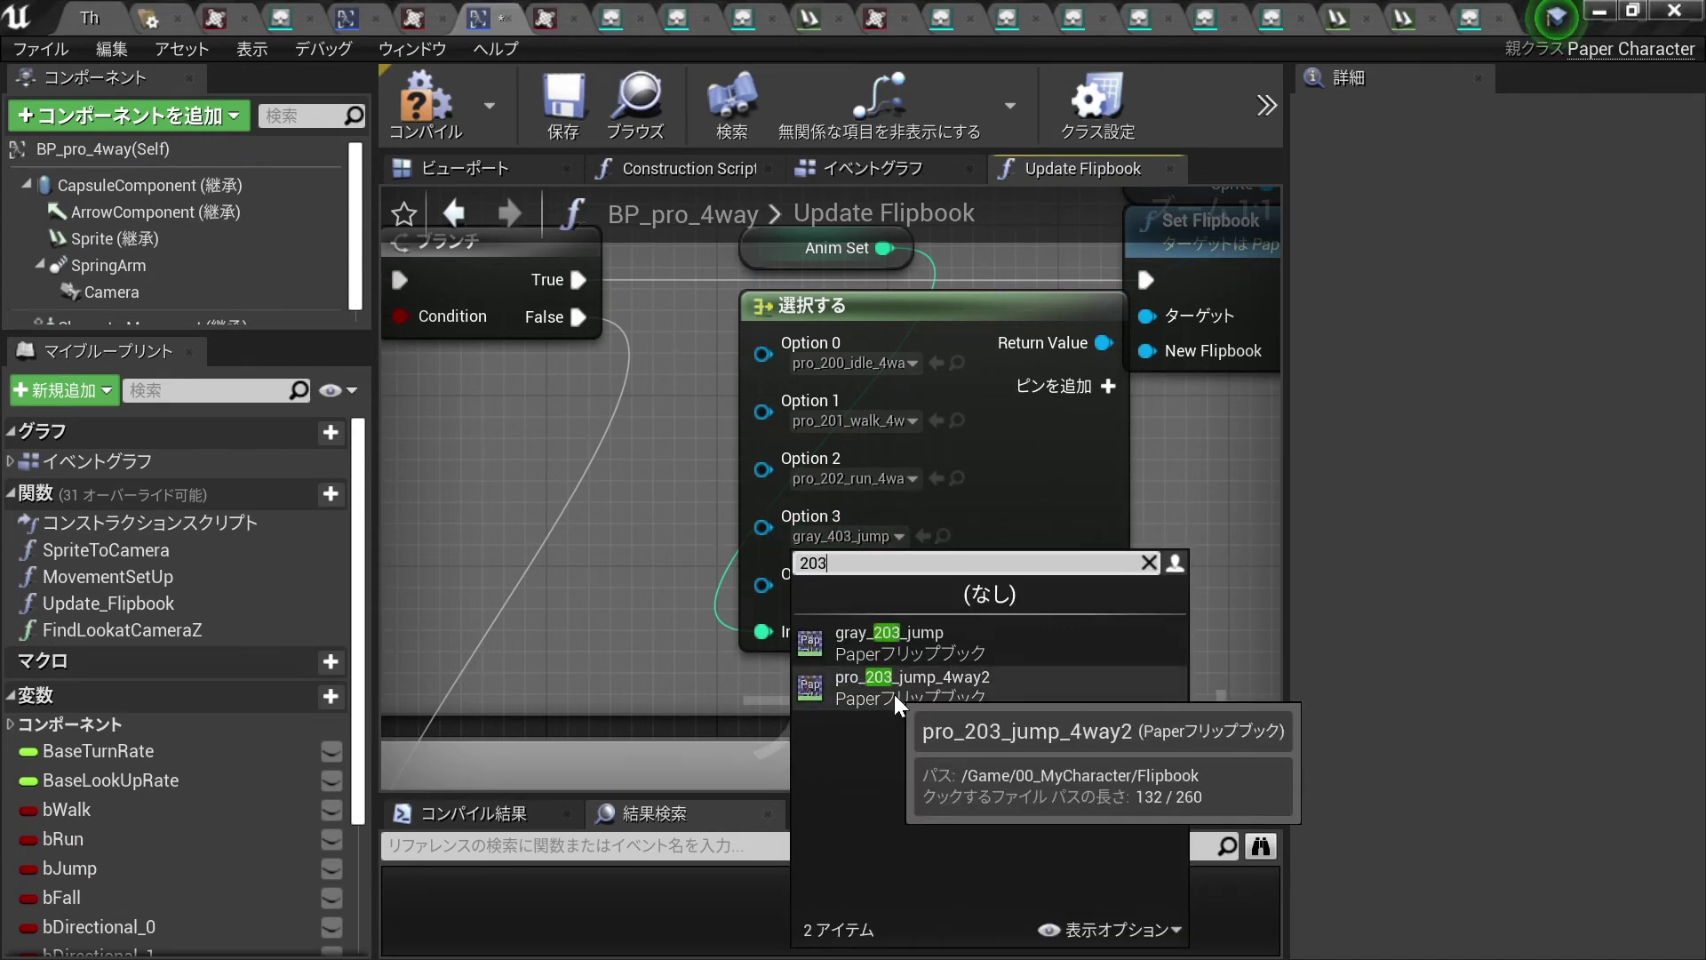
pyautogui.click(894, 695)
pyautogui.click(840, 593)
pyautogui.write('204')
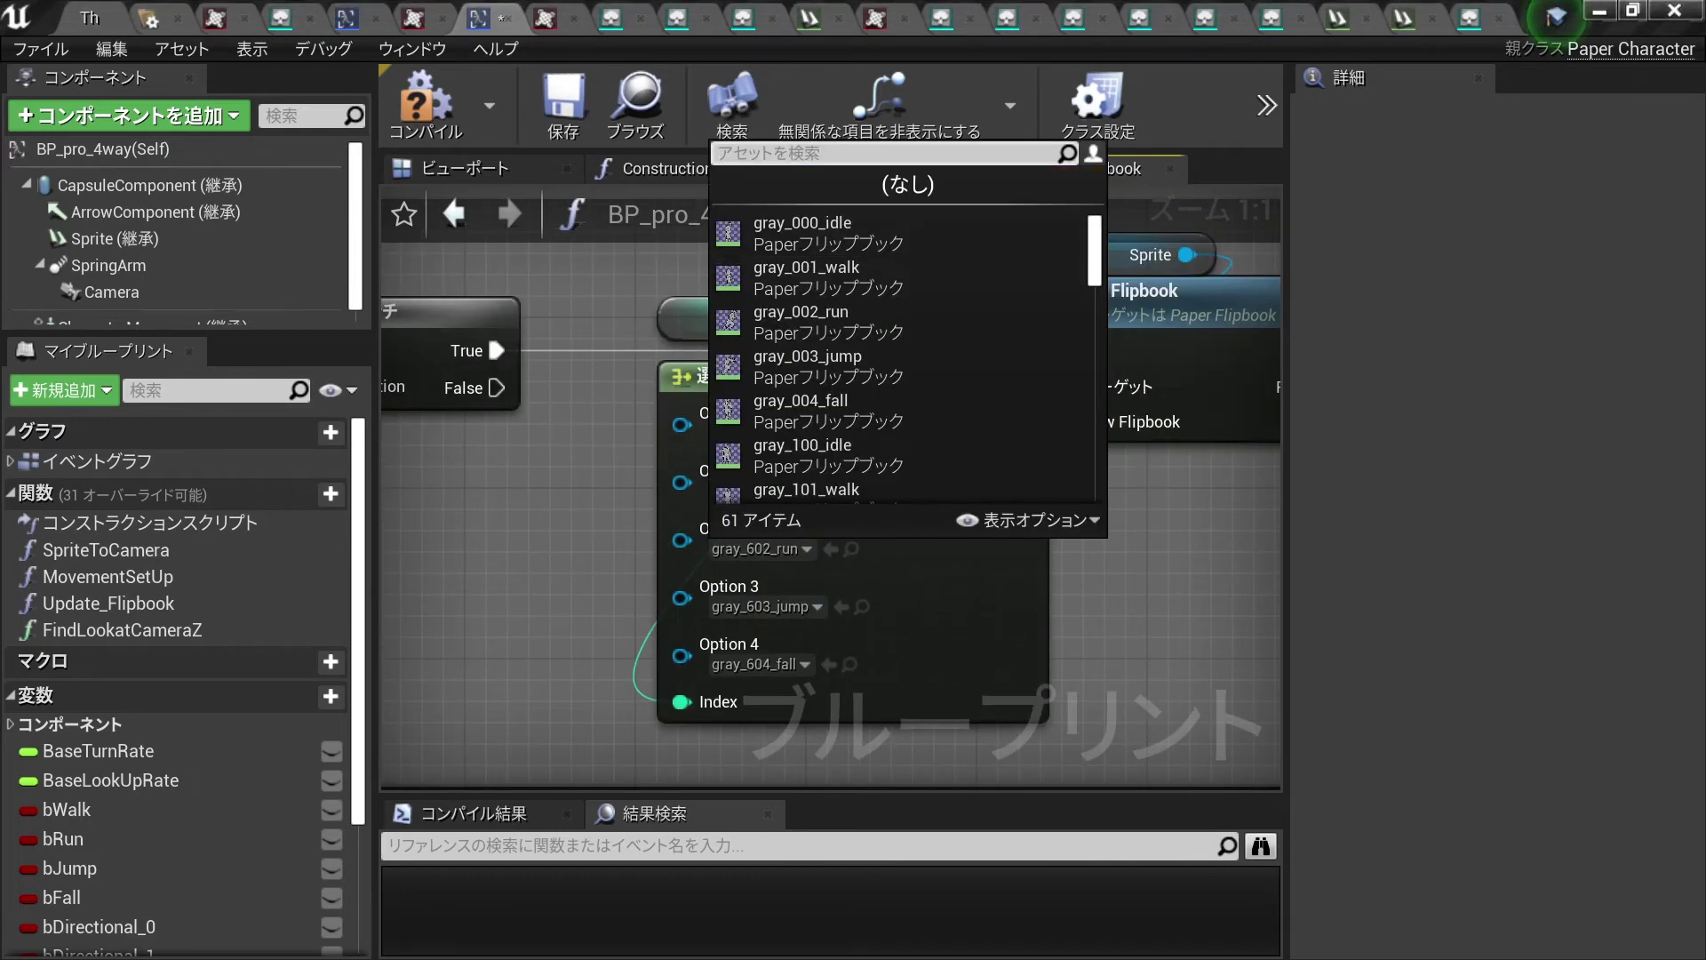
pyautogui.write('2')
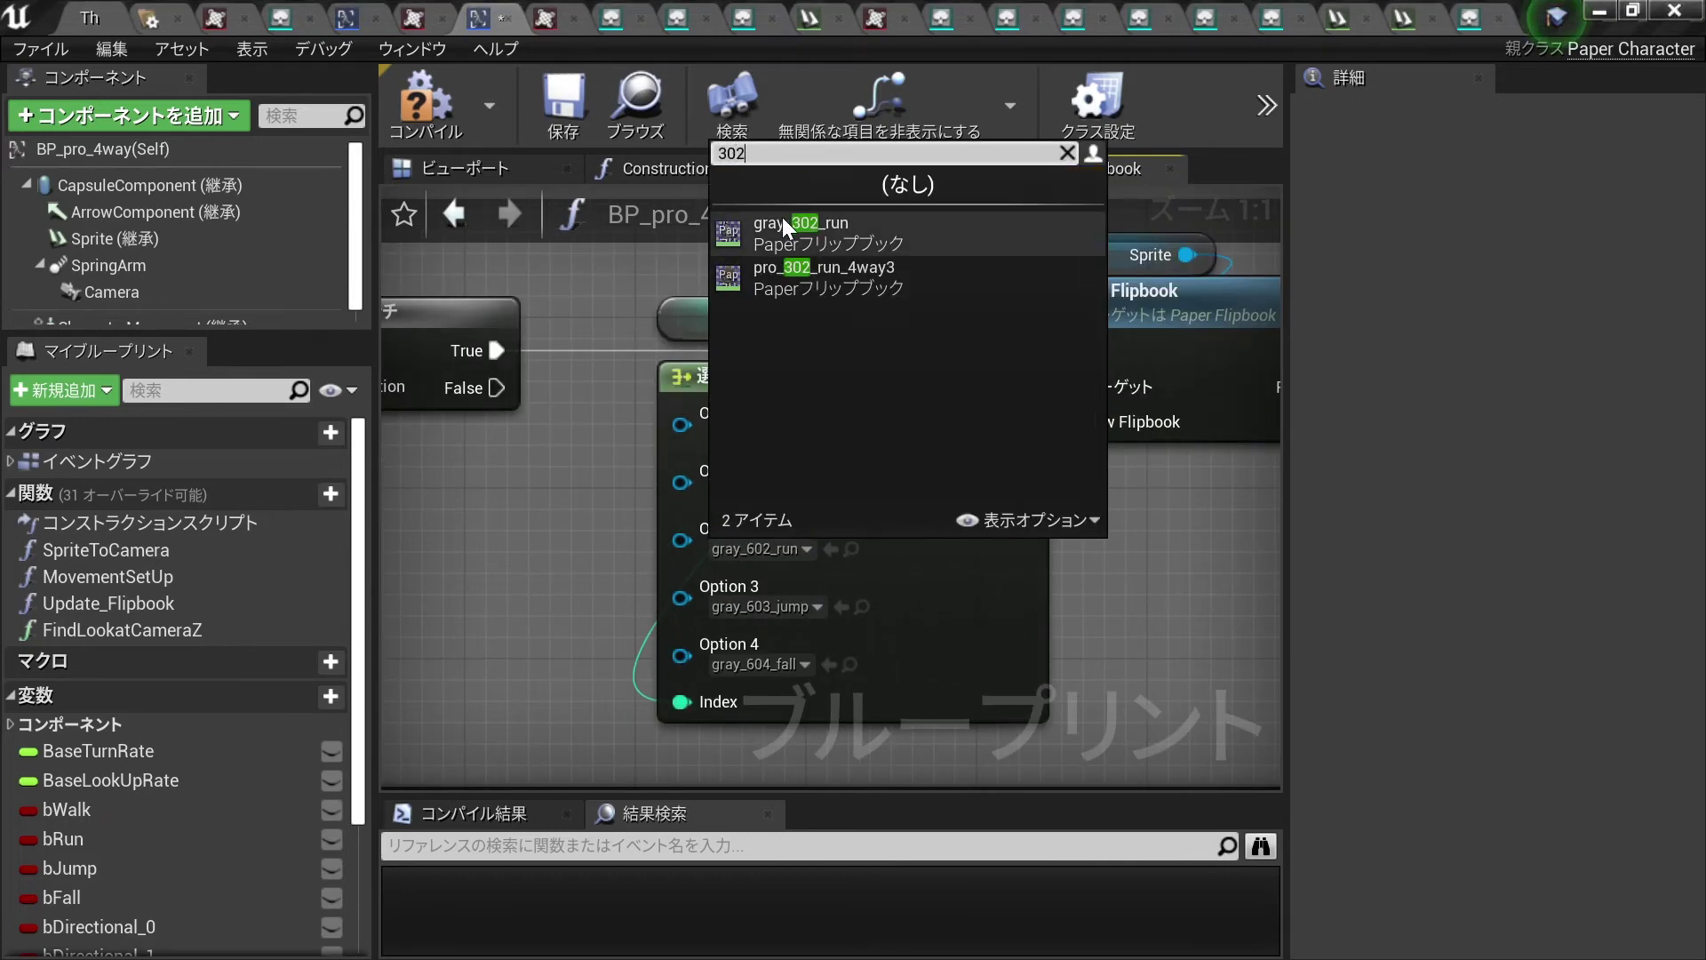
# Set the 300-series node's Options 2–4 to pro_302_run, pro_303_jump and pro_304_fall_4way3.
pyautogui.click(771, 263)
pyautogui.click(813, 606)
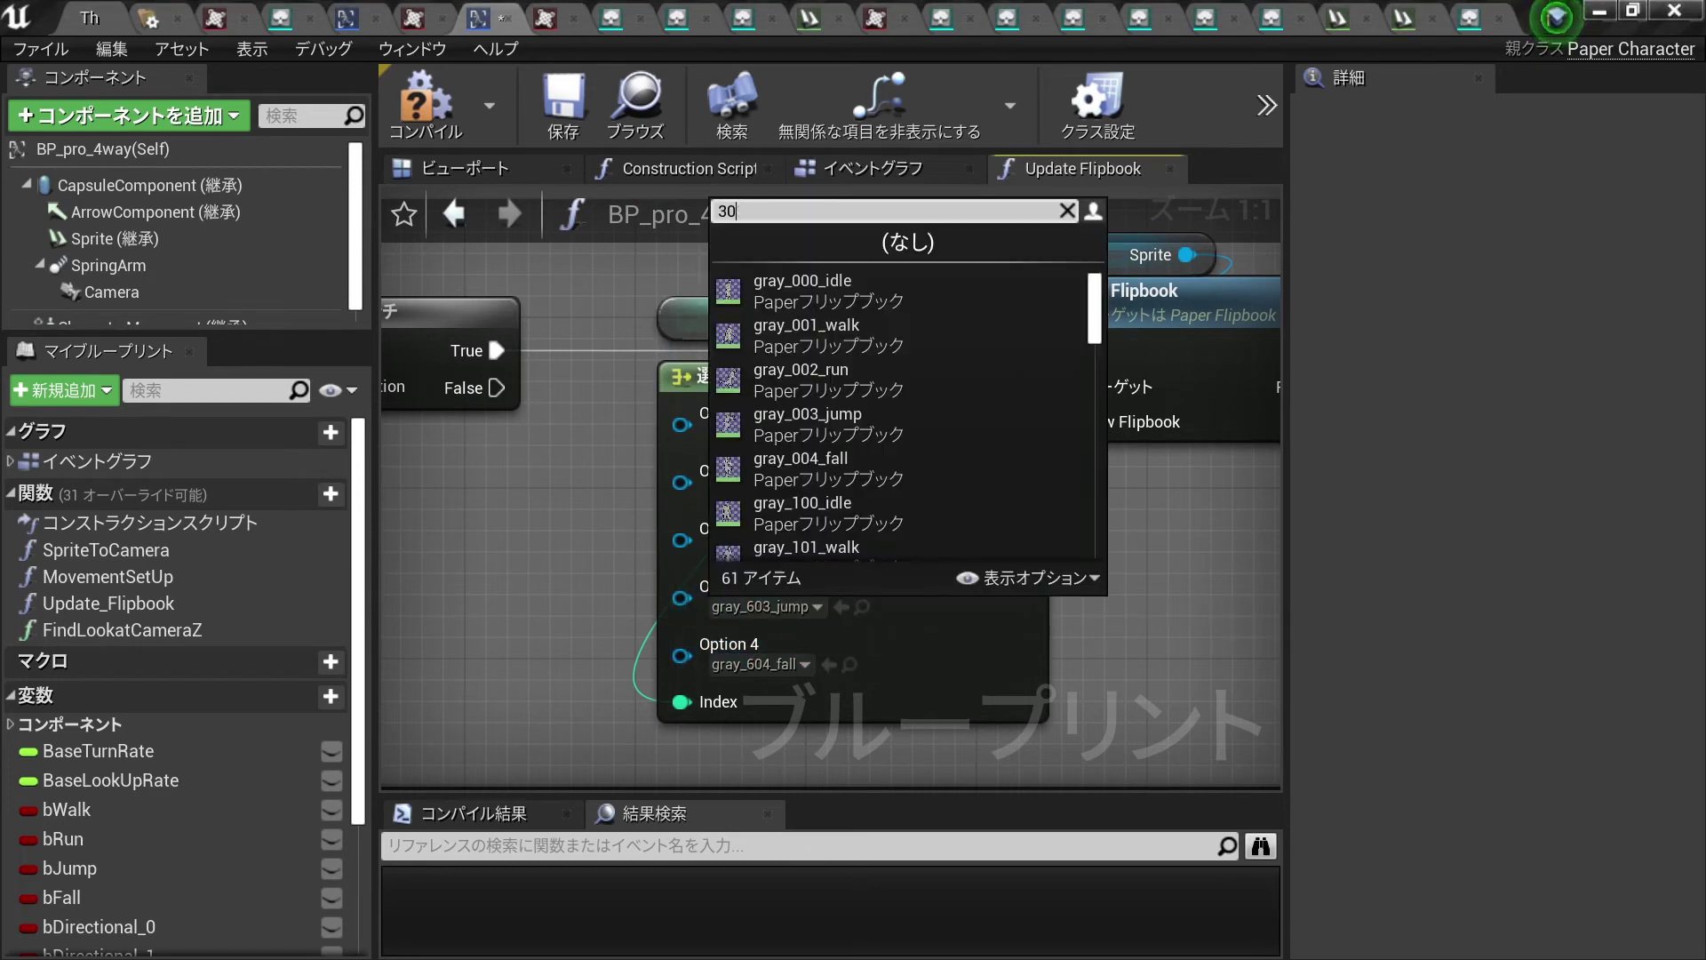
pyautogui.write('303')
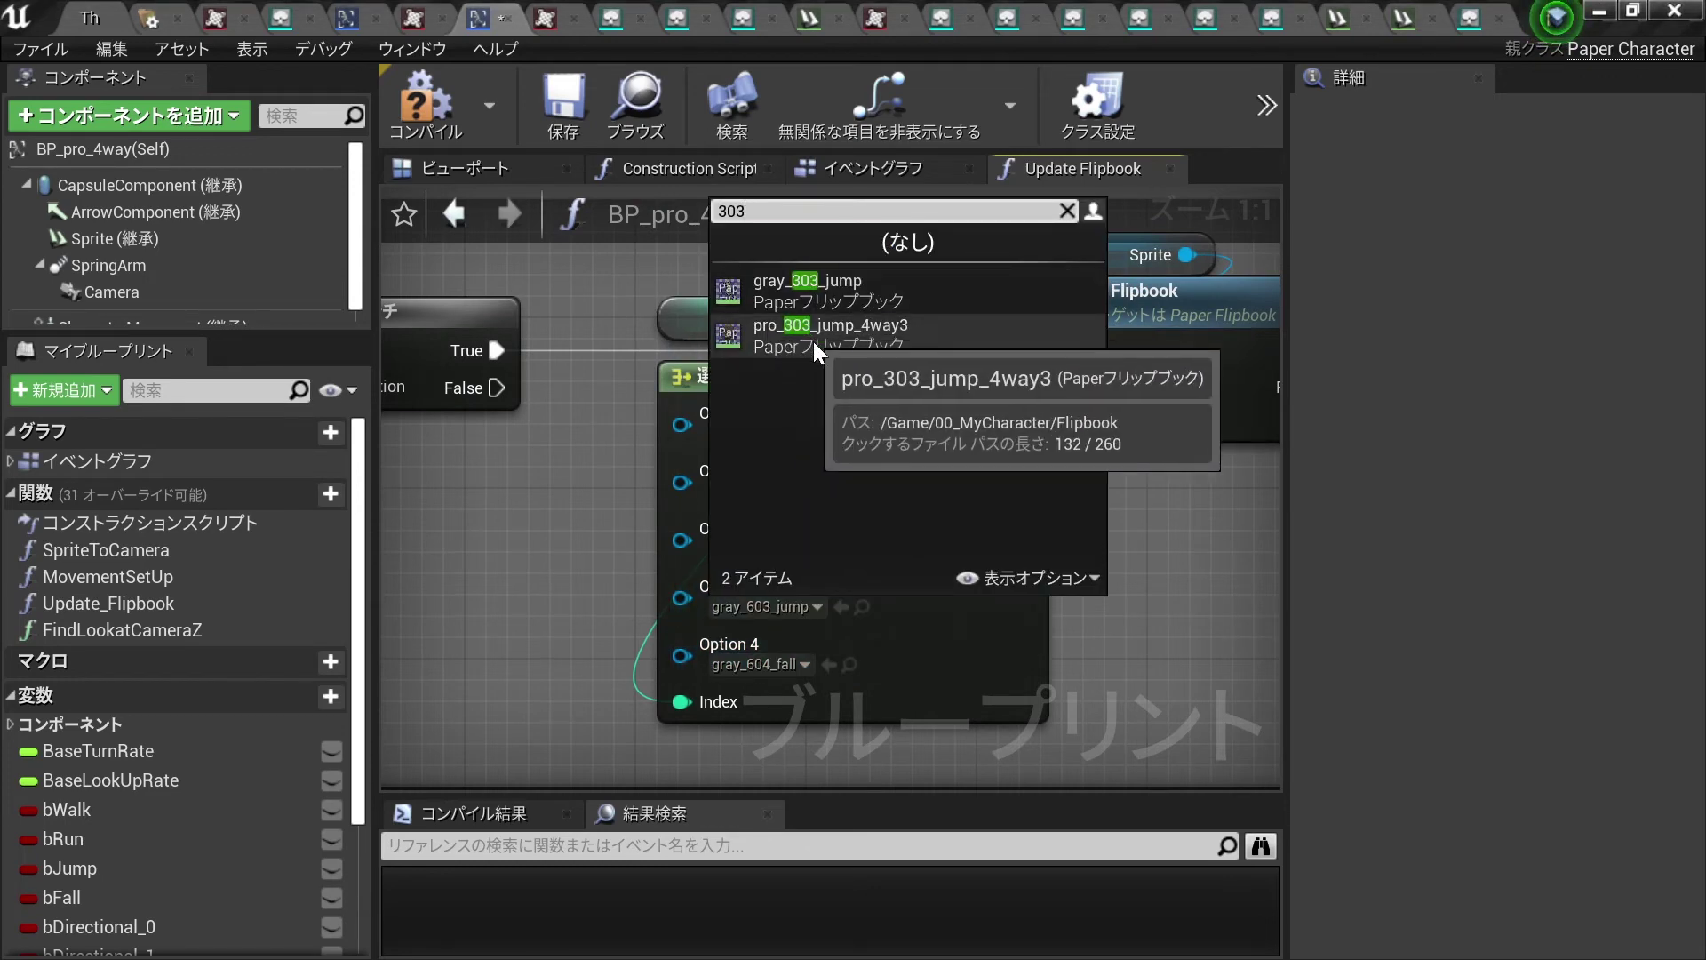
pyautogui.click(813, 338)
pyautogui.click(760, 664)
pyautogui.write('304')
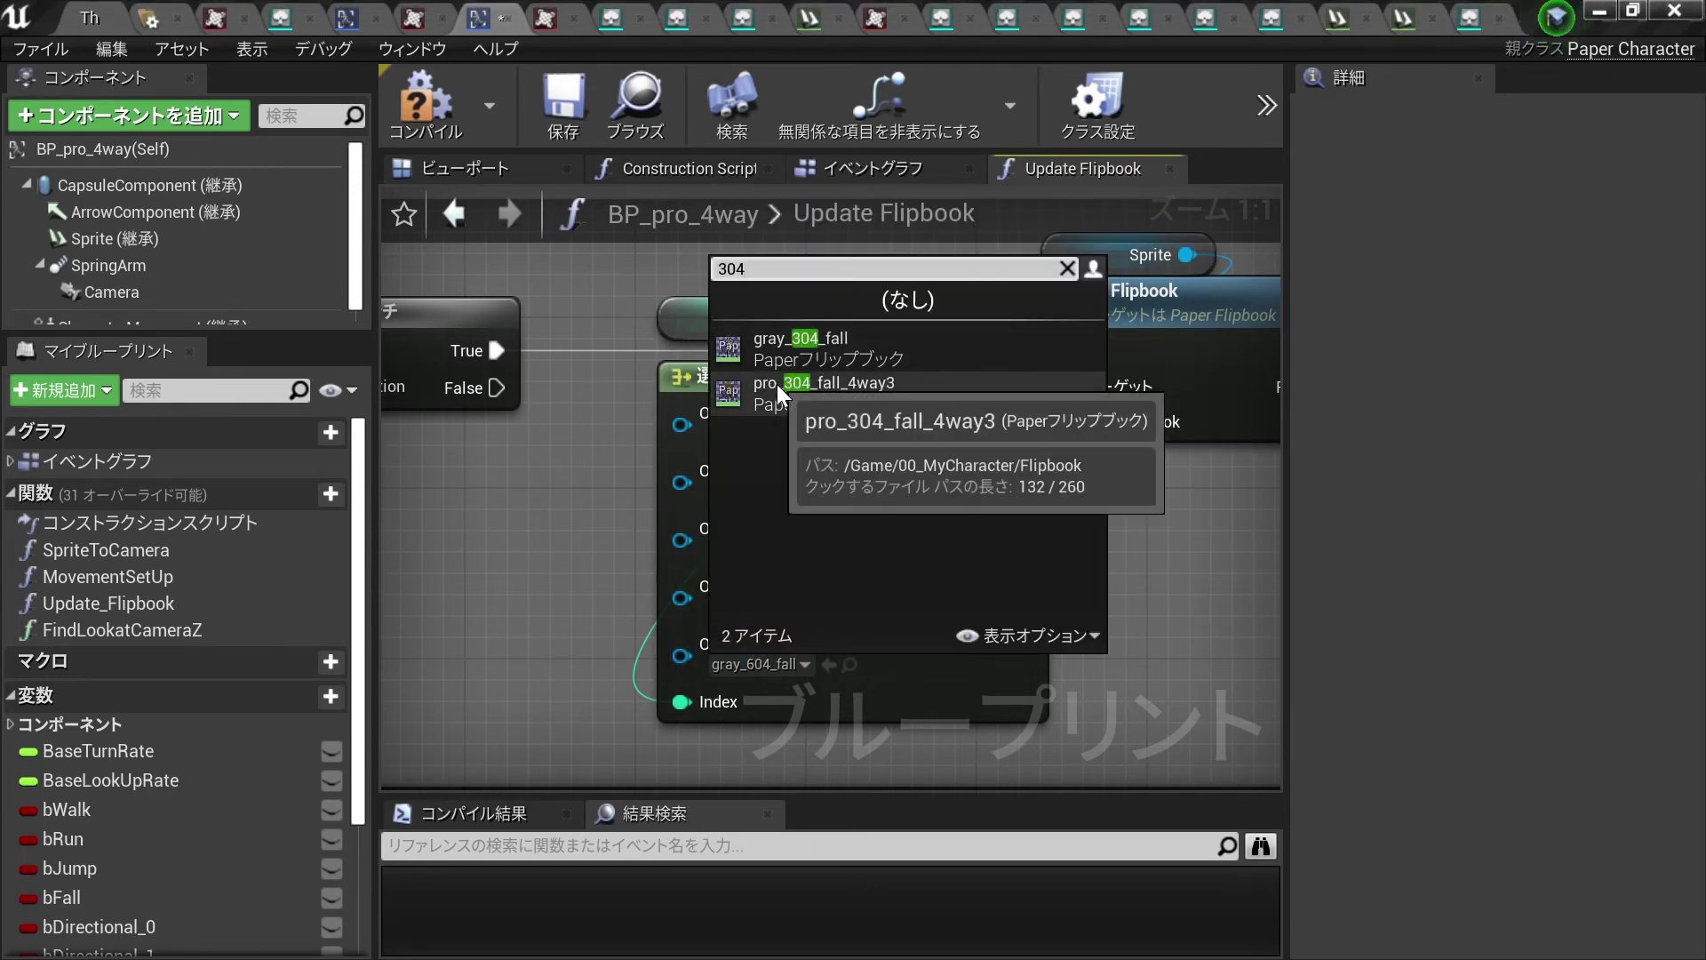
pyautogui.click(777, 387)
pyautogui.scroll(-5, 894, 705)
# Compile and save the BP_pro_4way Blueprint.
pyautogui.moveTo(1081, 411); pyautogui.dragTo(1081, 488, button='right')
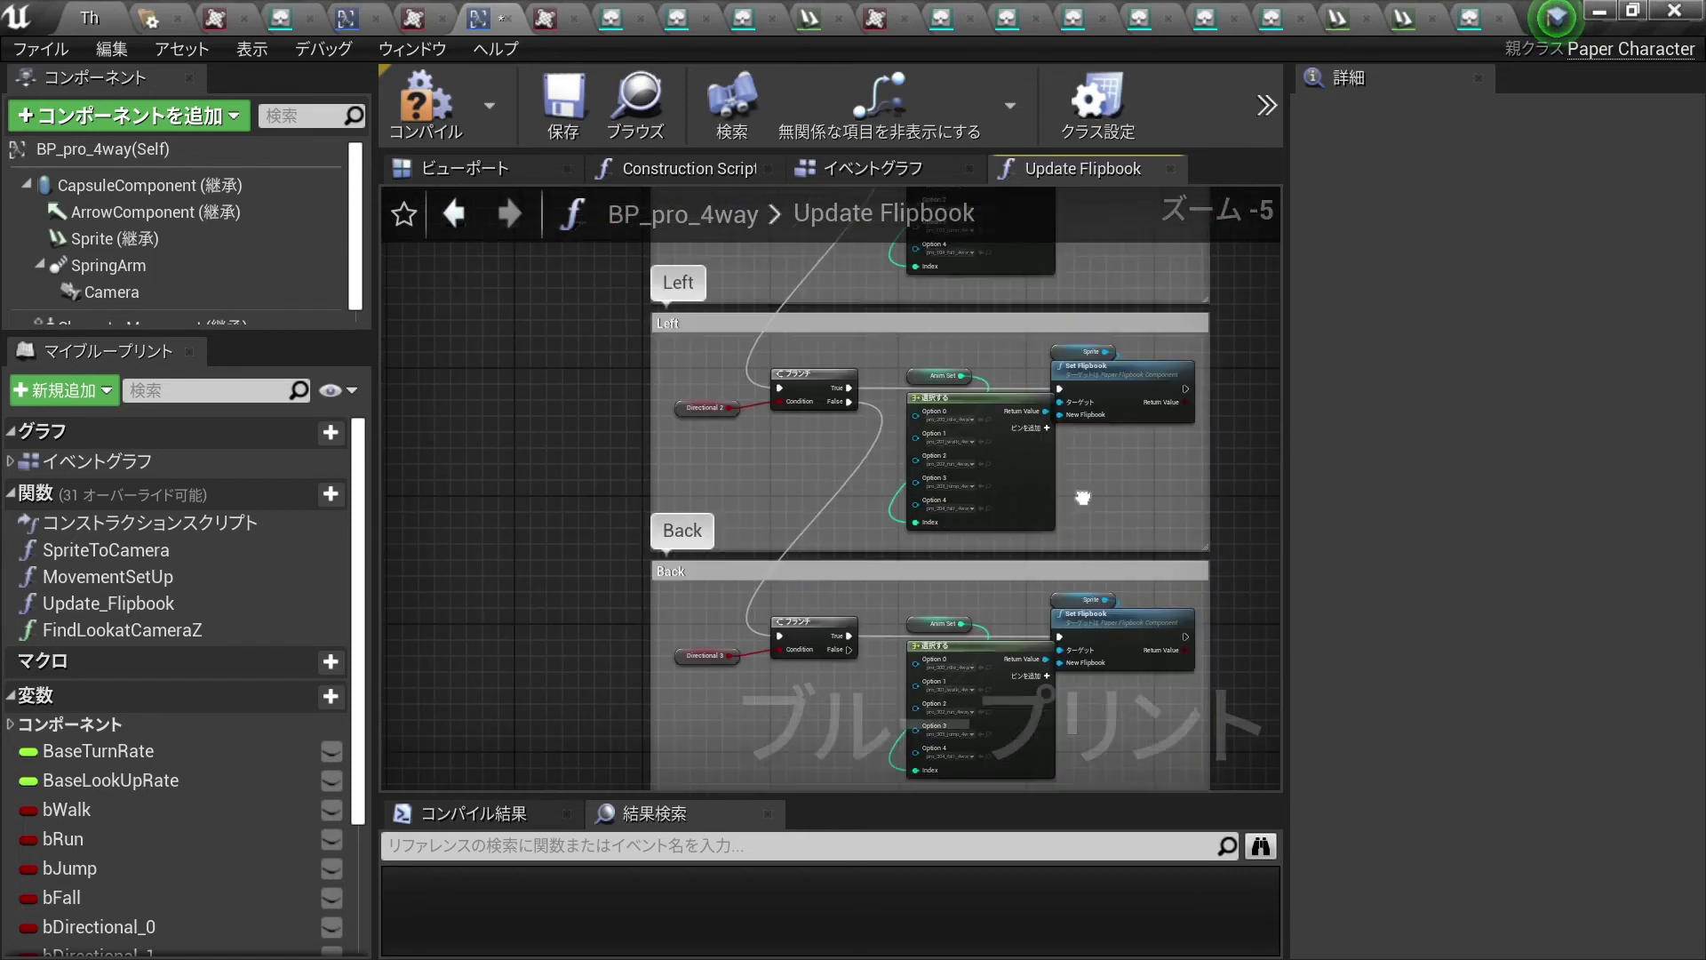
pyautogui.scroll(4, 930, 355)
pyautogui.scroll(-2, 931, 350)
pyautogui.scroll(-4, 975, 319)
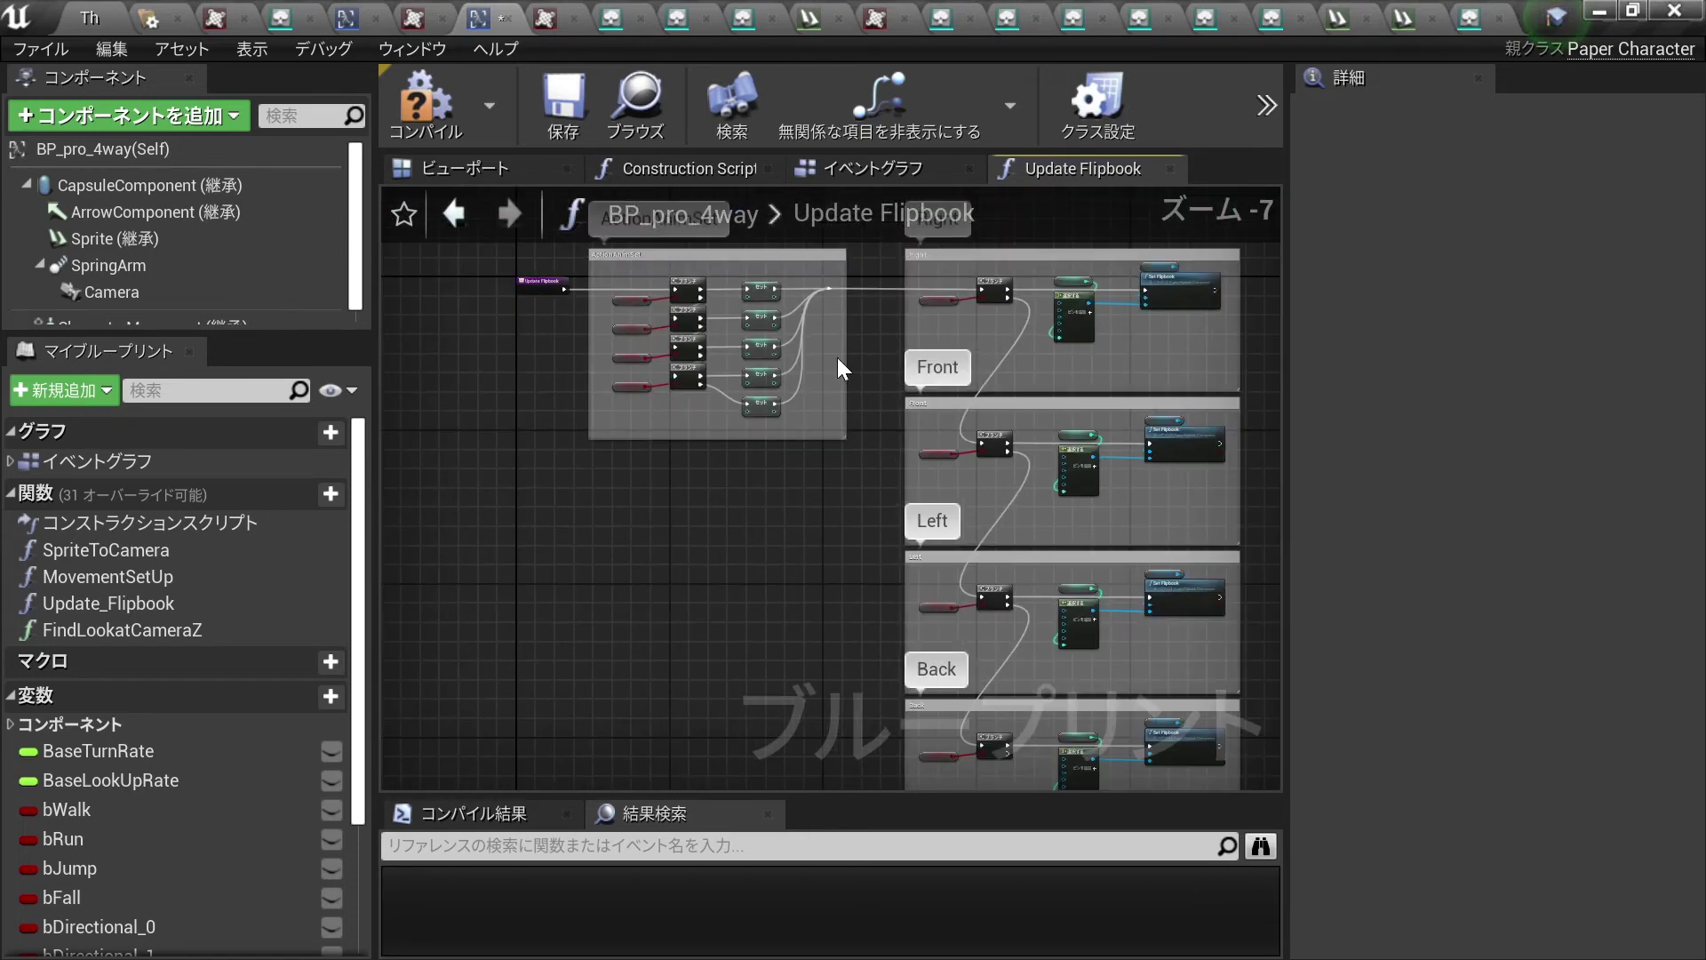
pyautogui.click(427, 131)
pyautogui.click(563, 105)
# Back in the TPSprite level, Save All and enlarge the level viewport.
pyautogui.click(89, 16)
pyautogui.click(41, 49)
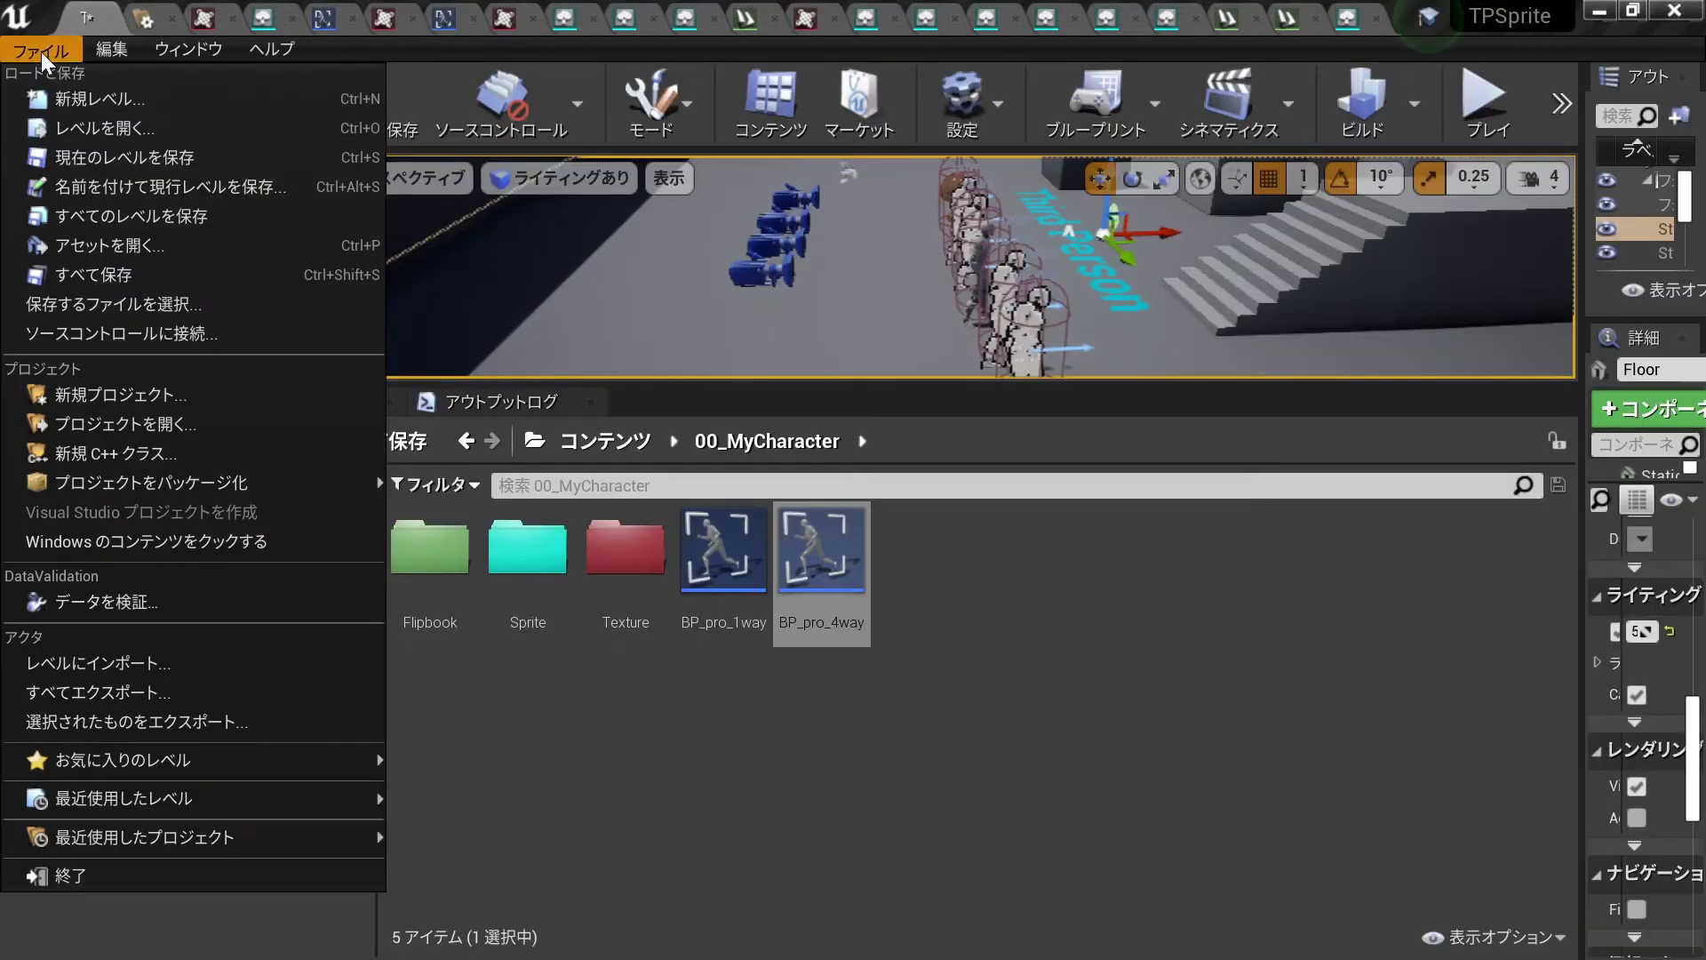
pyautogui.click(87, 274)
pyautogui.moveTo(743, 383); pyautogui.dragTo(762, 858)
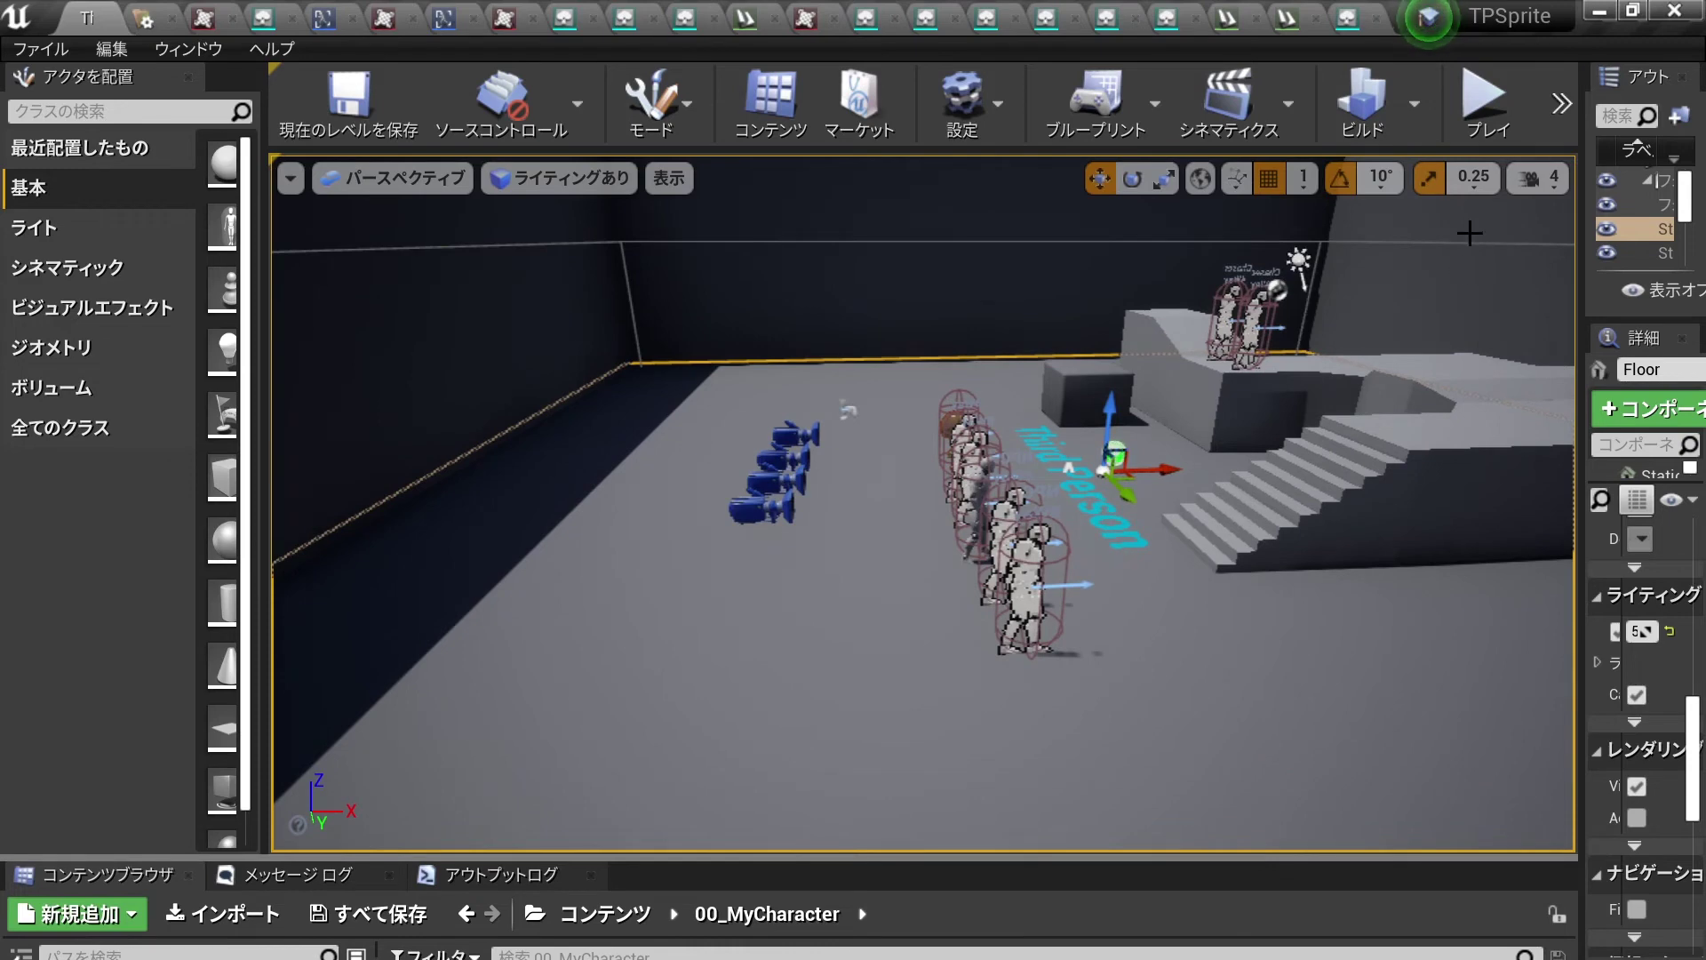
# Playtest TPSprite twice, walking the pro_ character off the block and across the floor with W, S, A.
pyautogui.click(1468, 102)
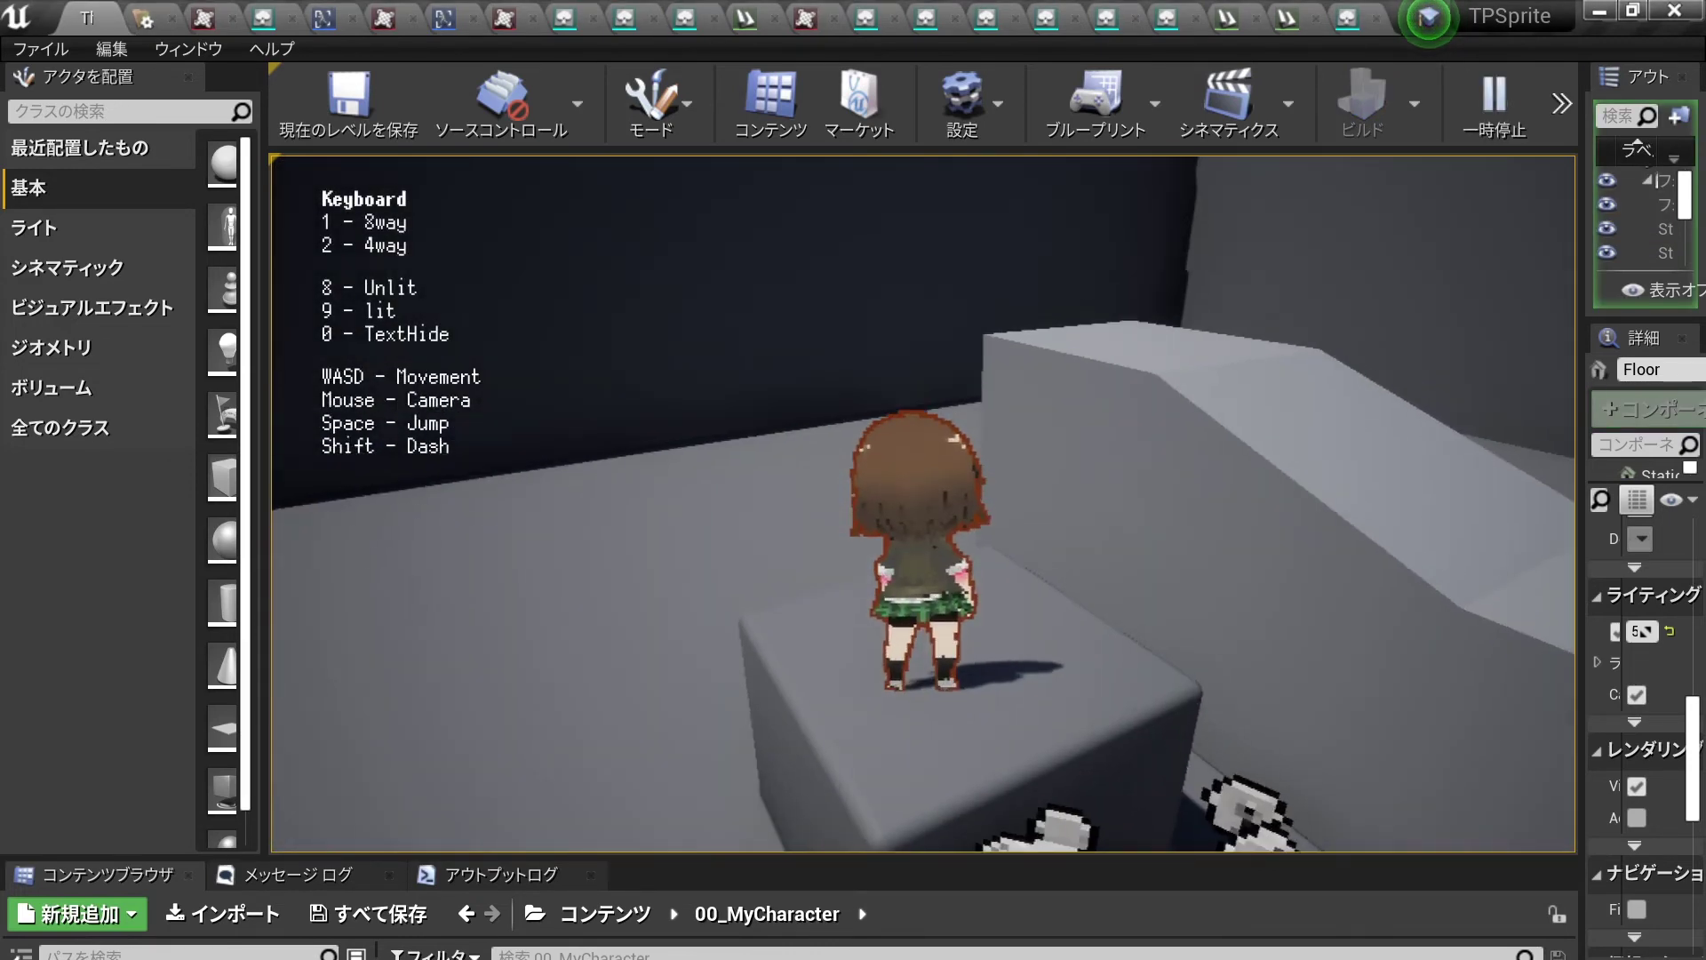
pyautogui.press('w')
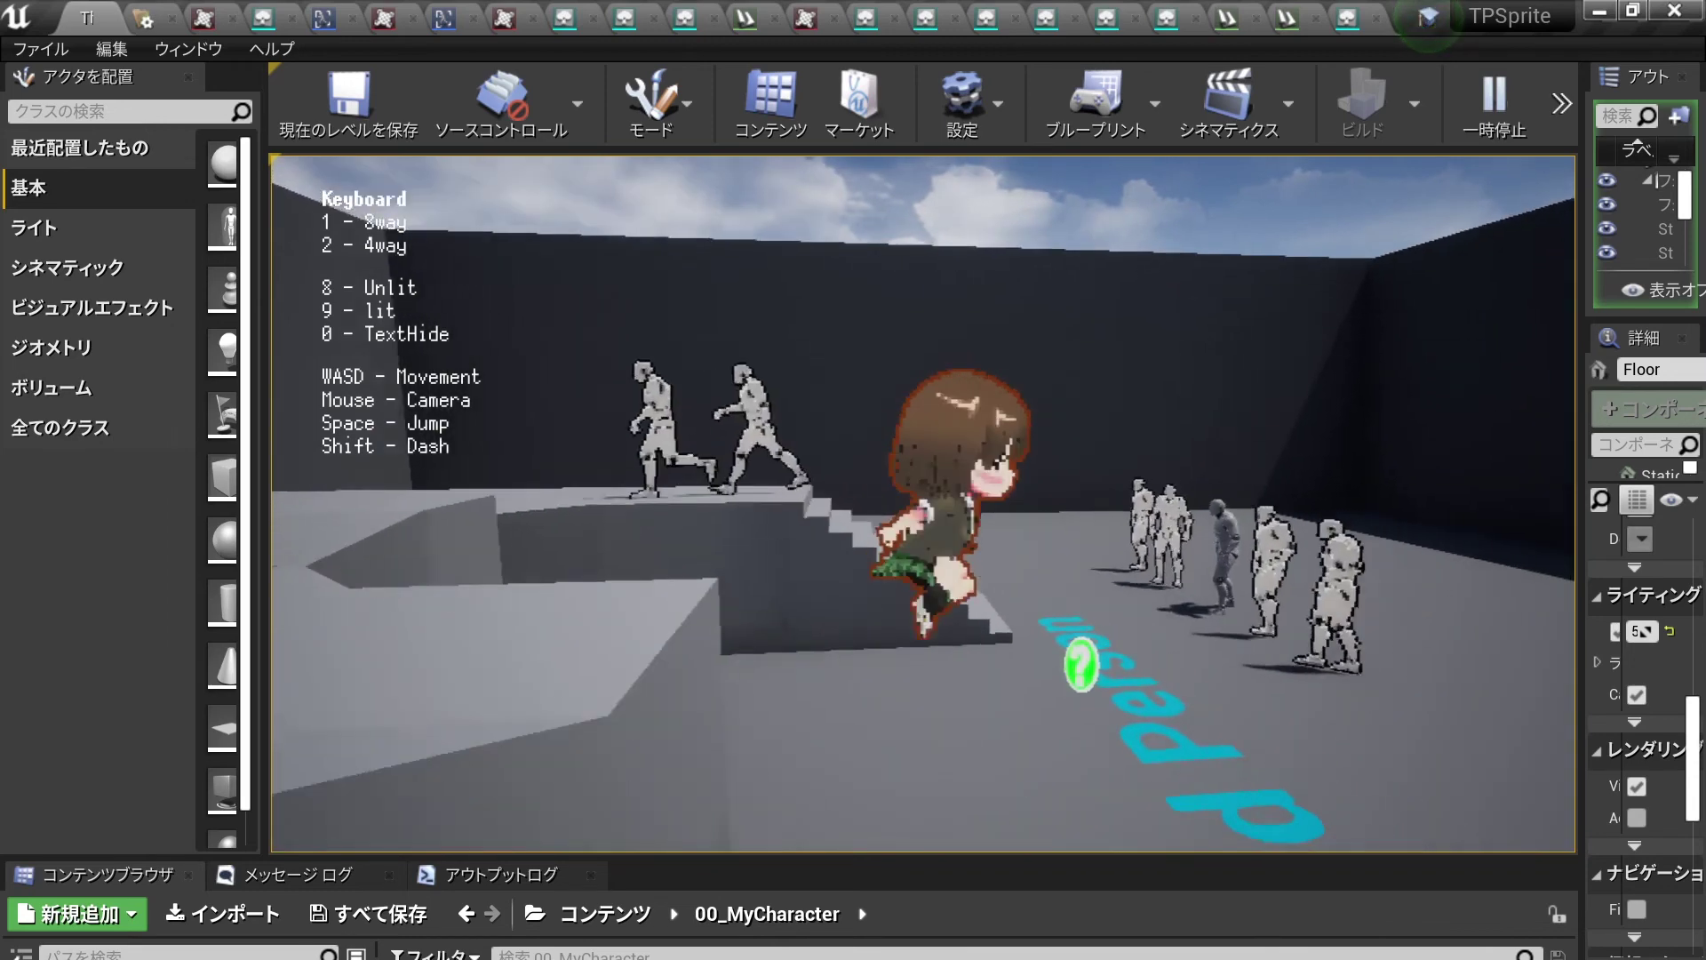
pyautogui.press('Escape')
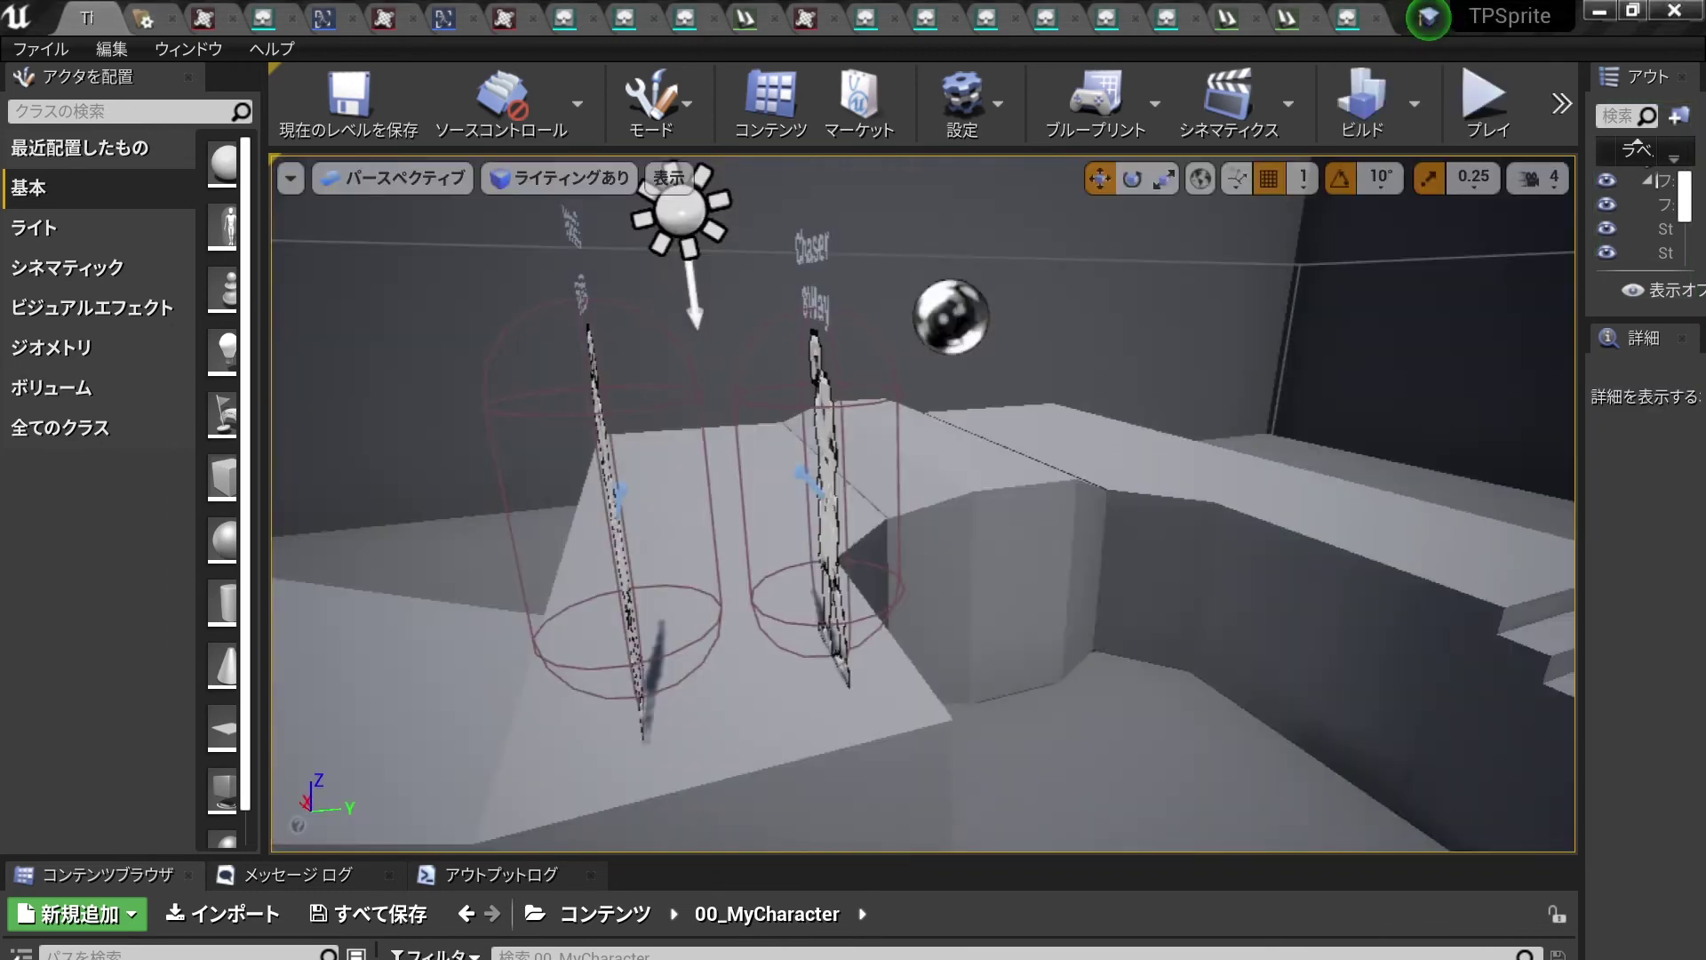
pyautogui.hotkey('alt', 'p')
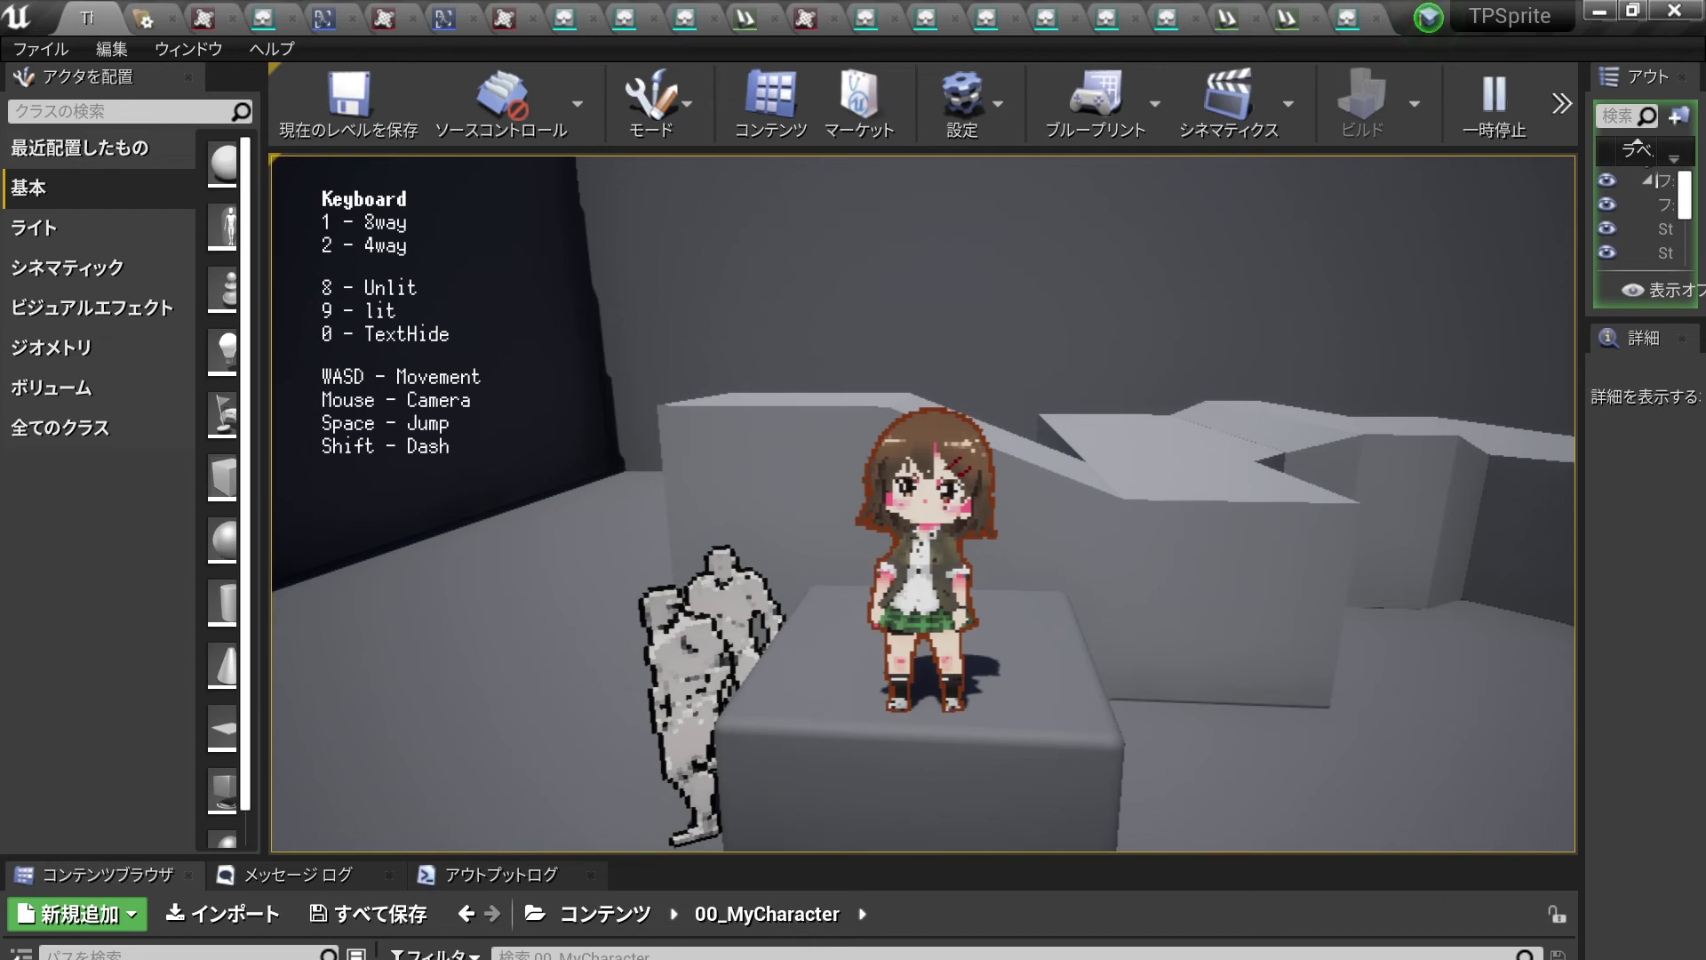
pyautogui.press('s')
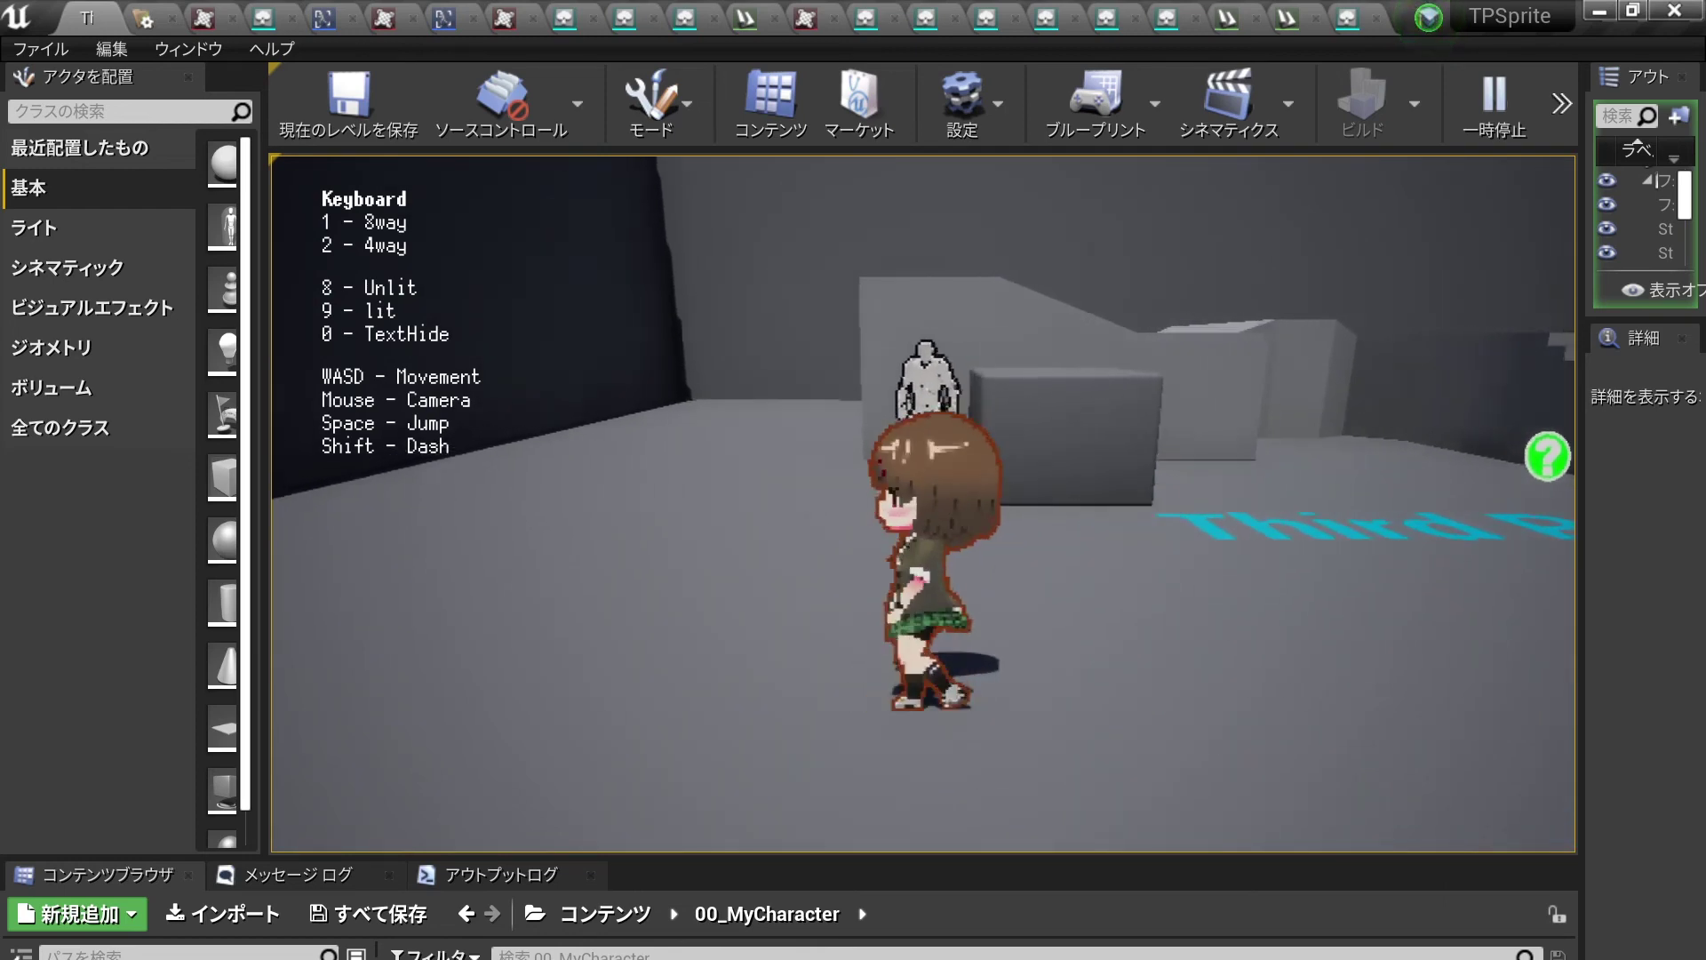
pyautogui.press('s')
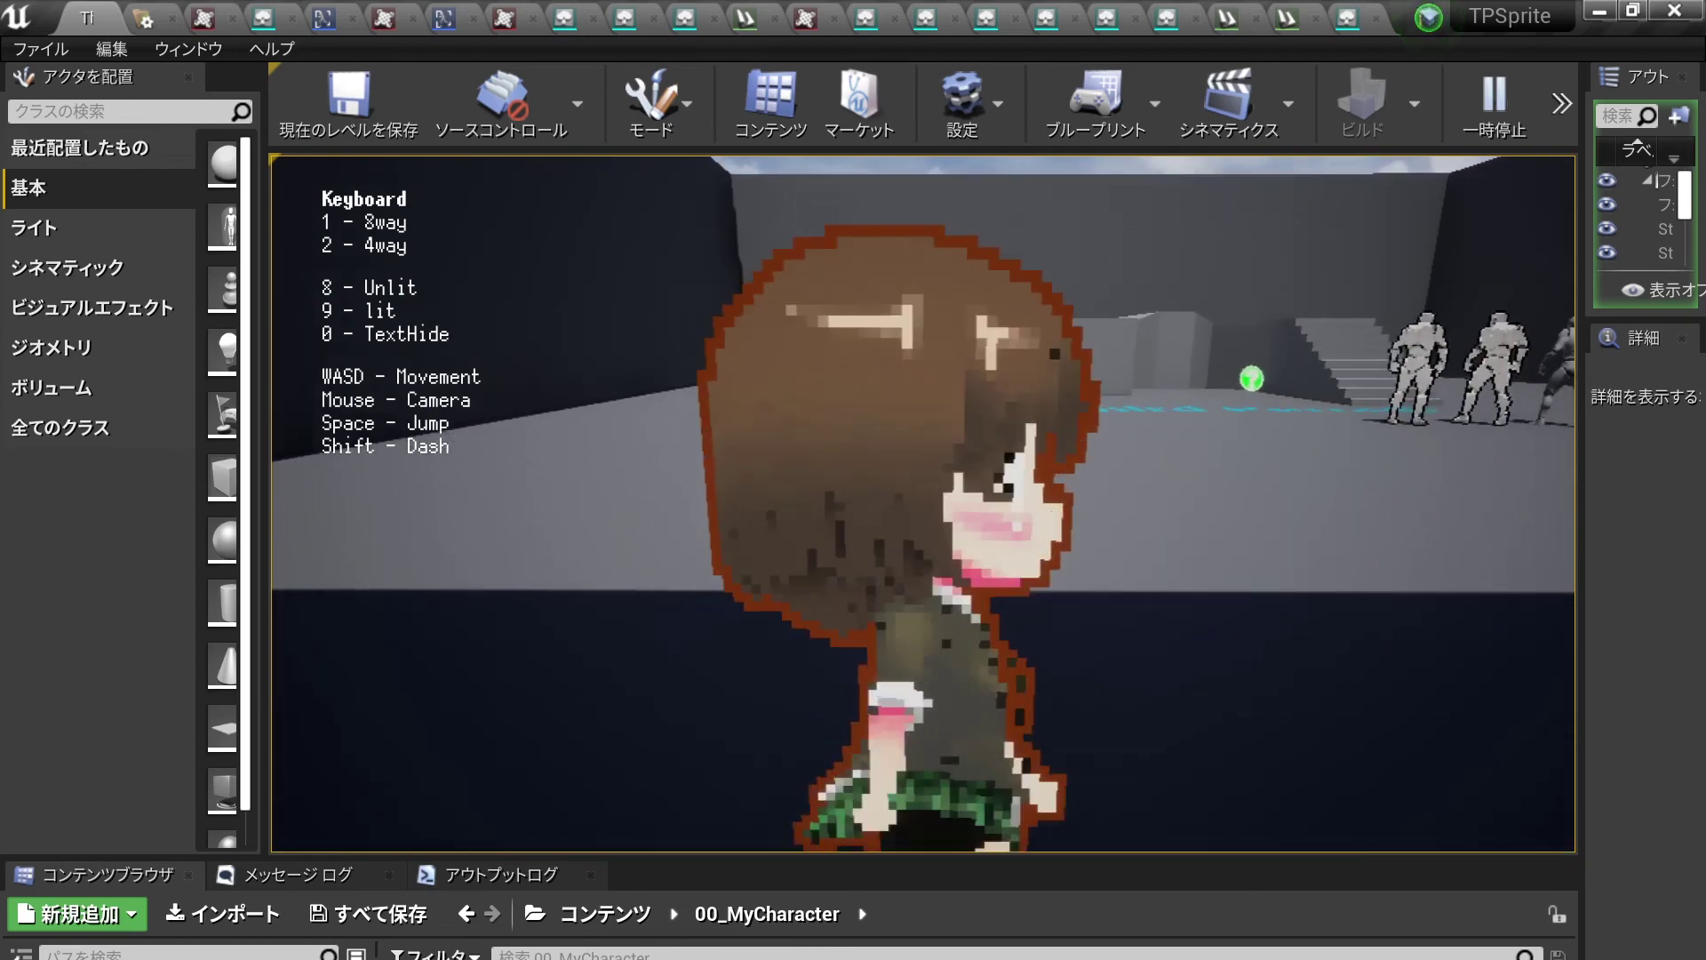
pyautogui.press('a')
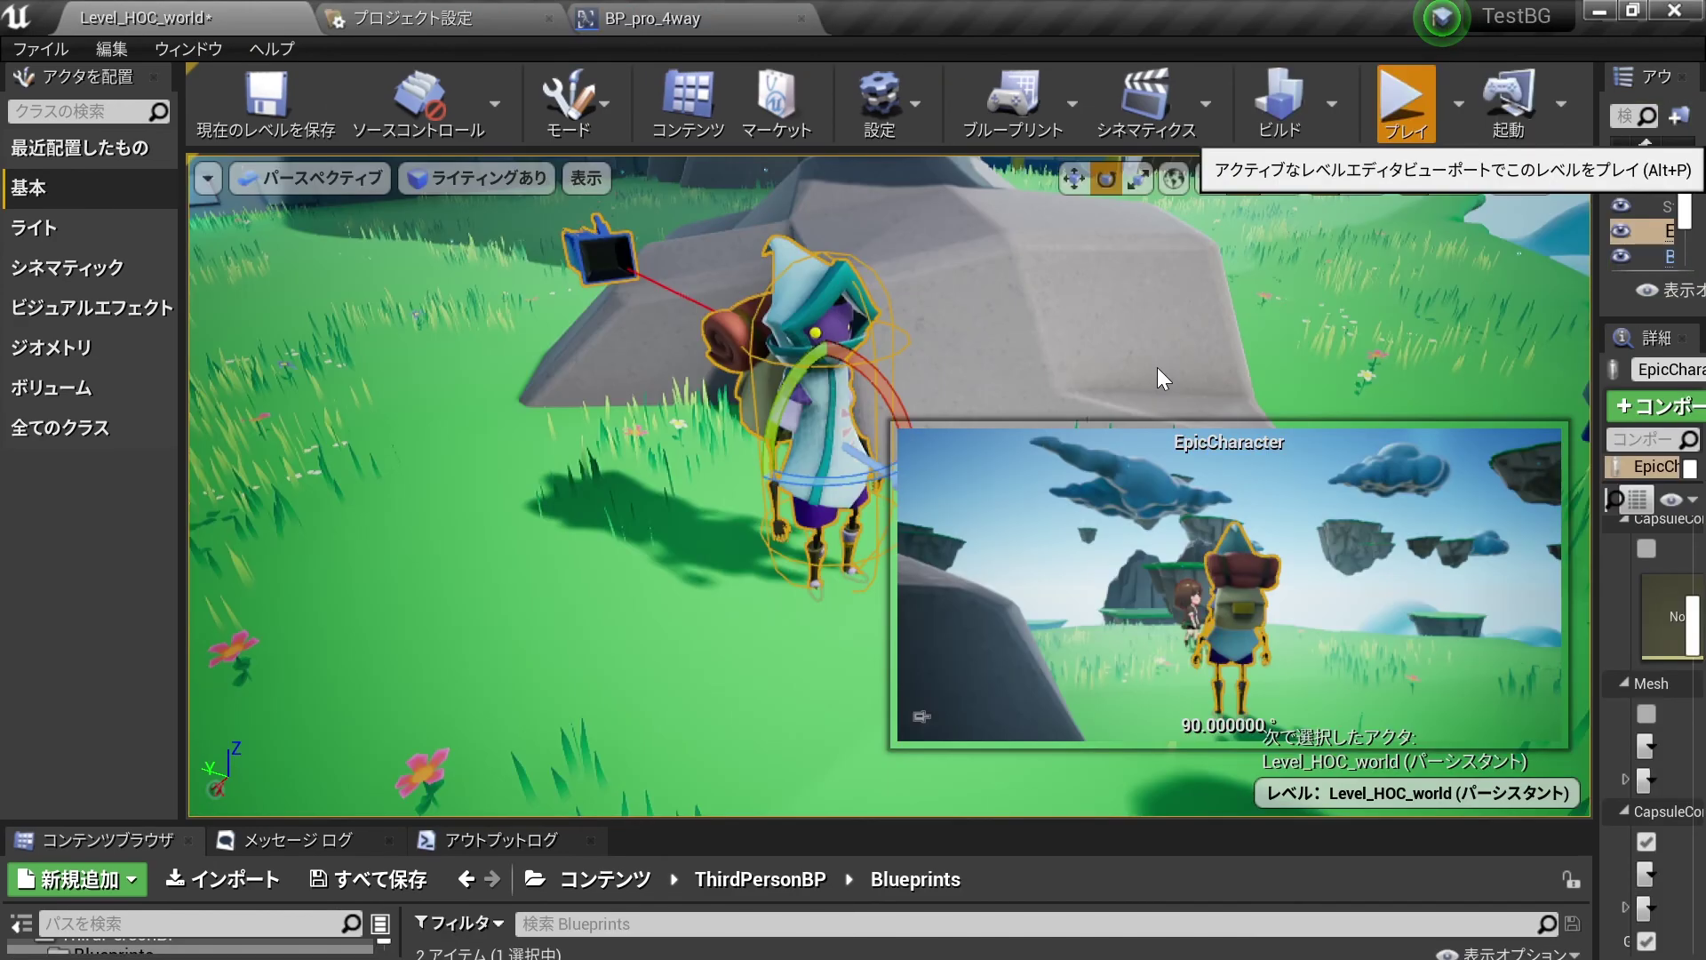
# Play Level_HOC_world, restart, and walk the character with W toward the hooded character.
pyautogui.hotkey('alt', 'p')
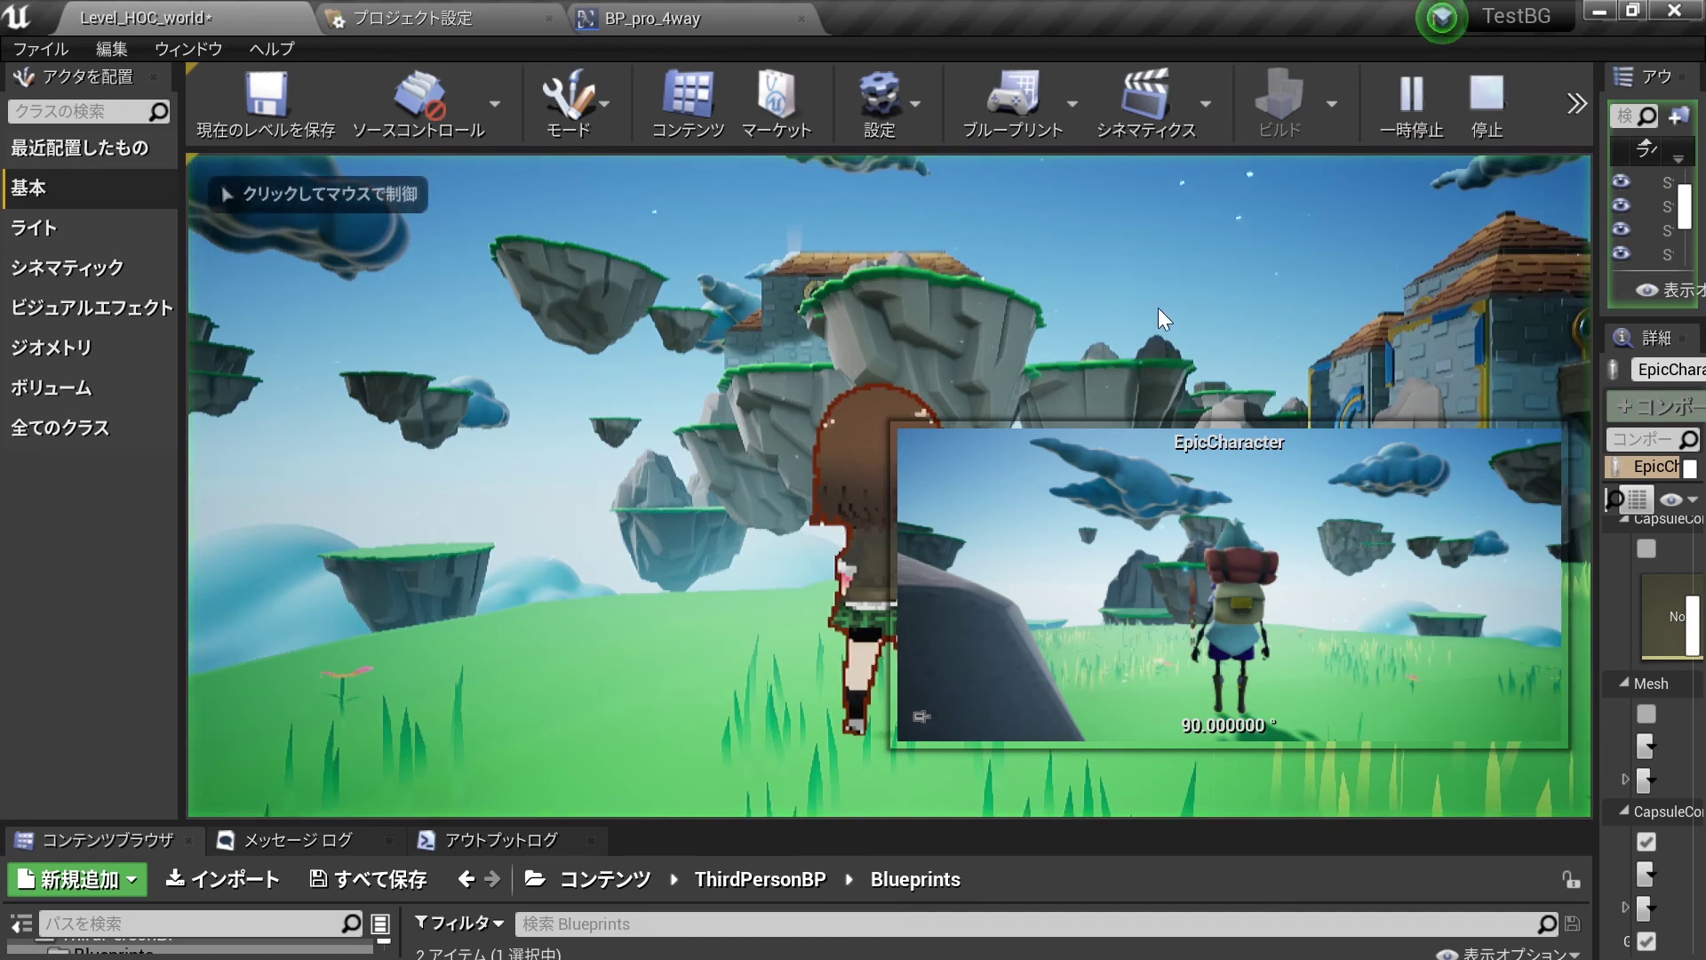
pyautogui.press('Escape')
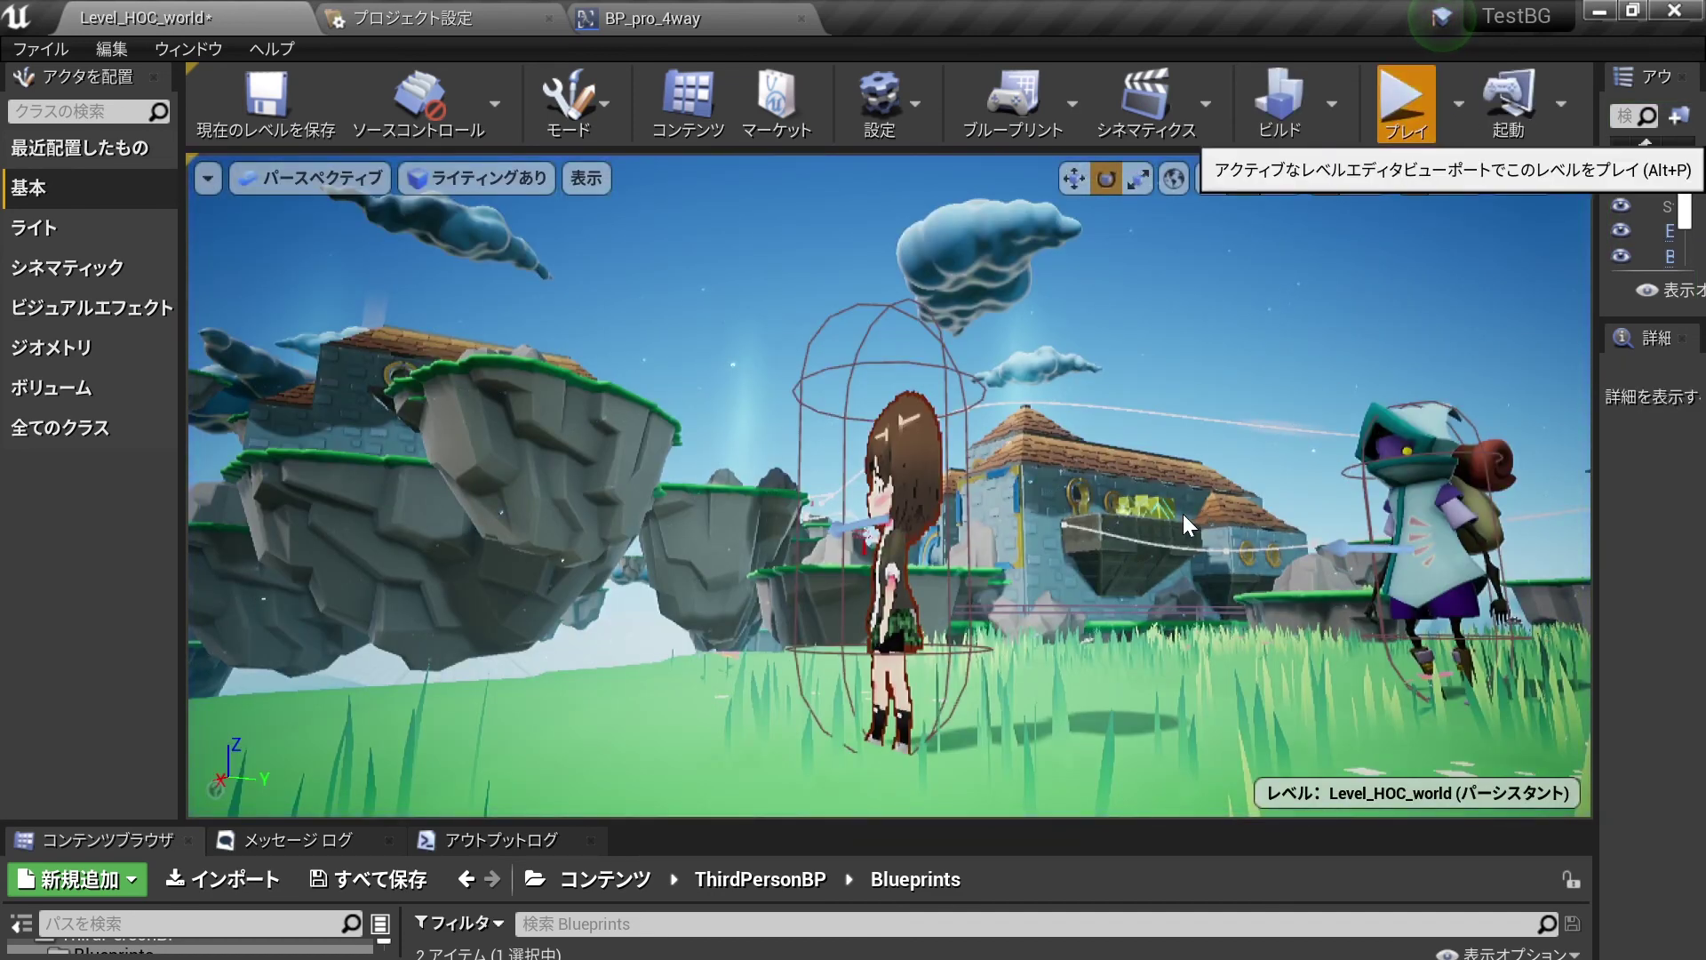
pyautogui.hotkey('alt', 'p')
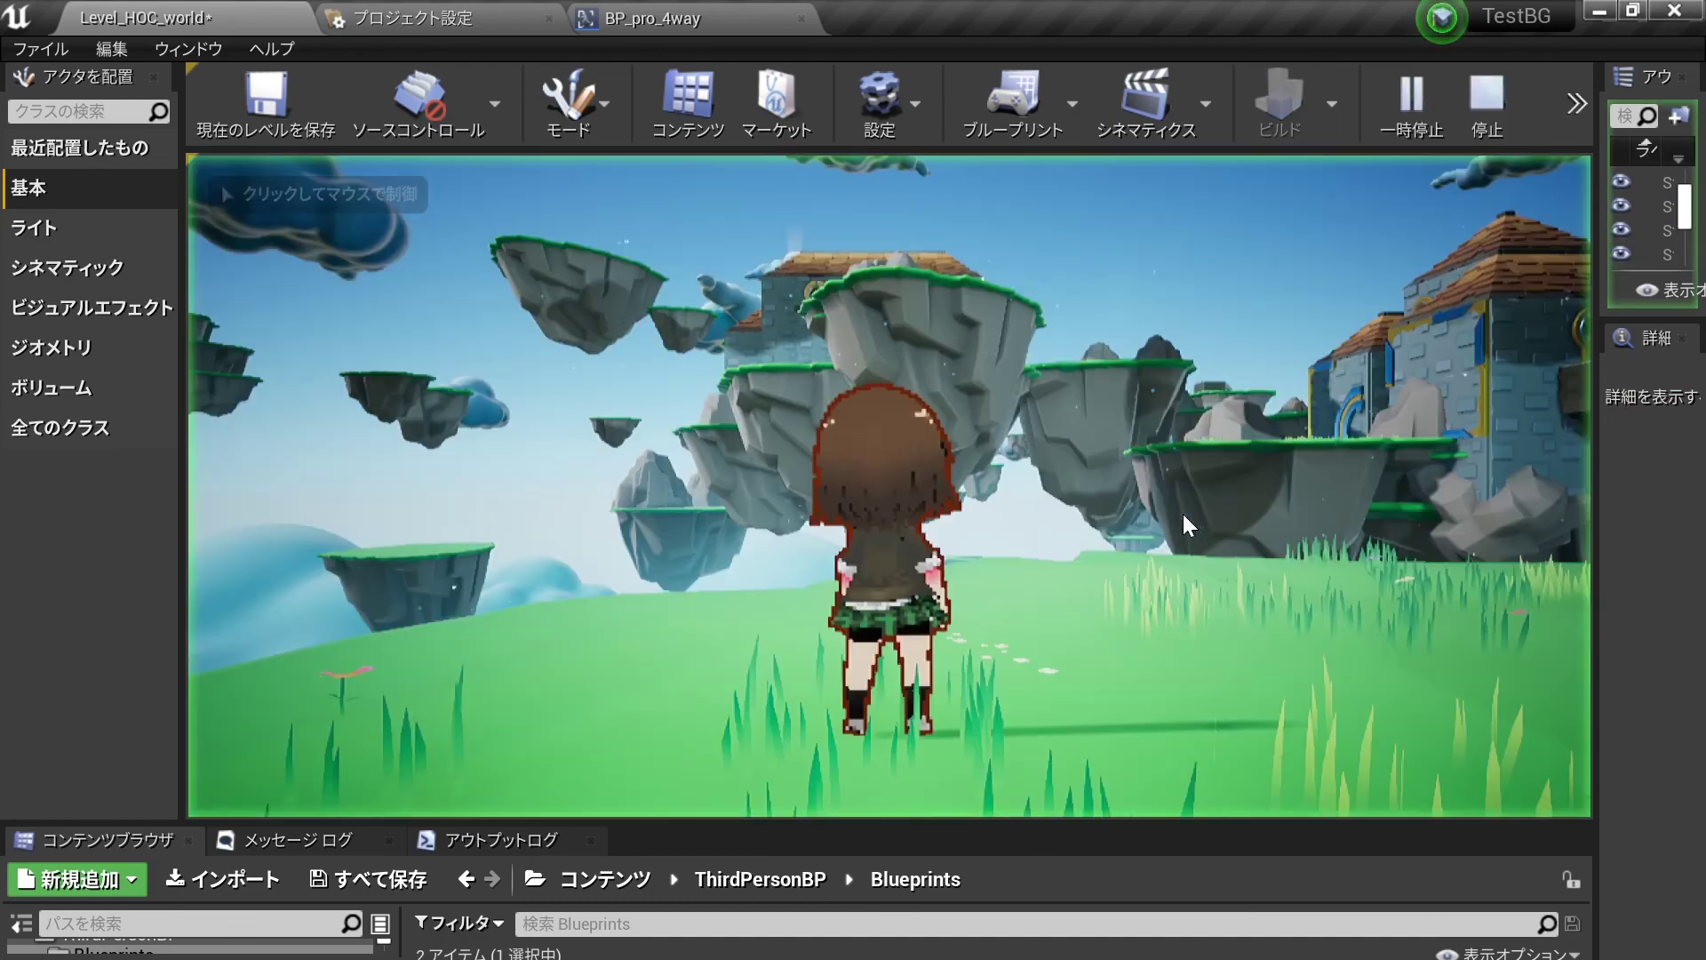
pyautogui.press('w')
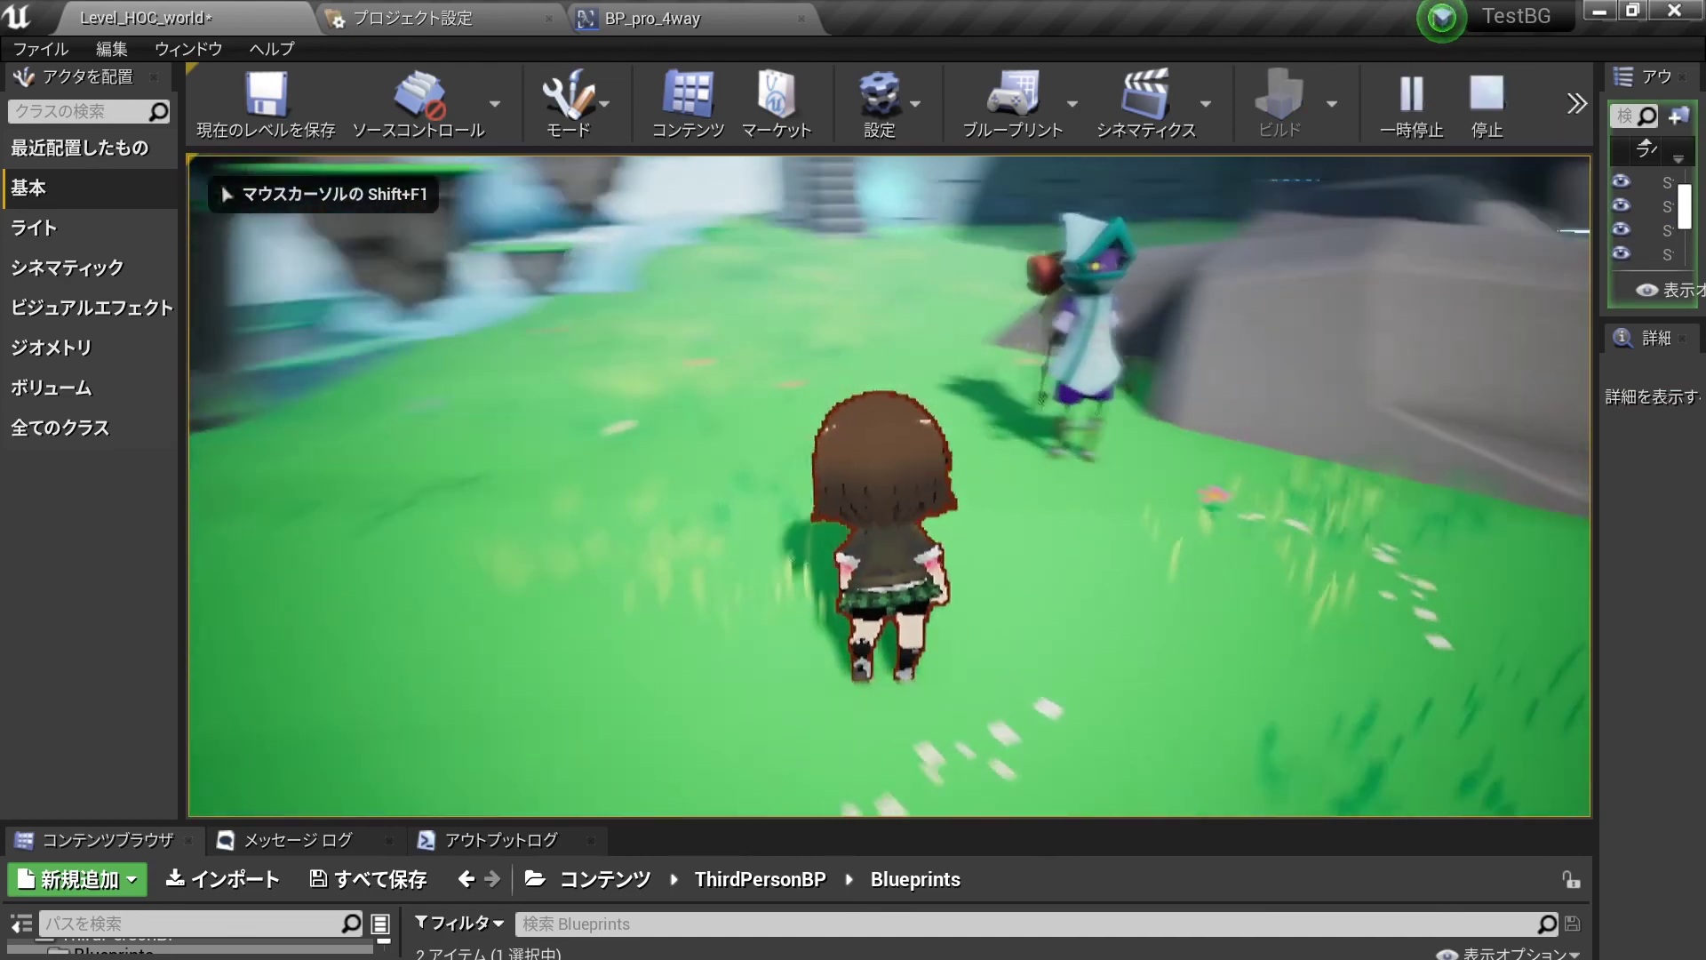